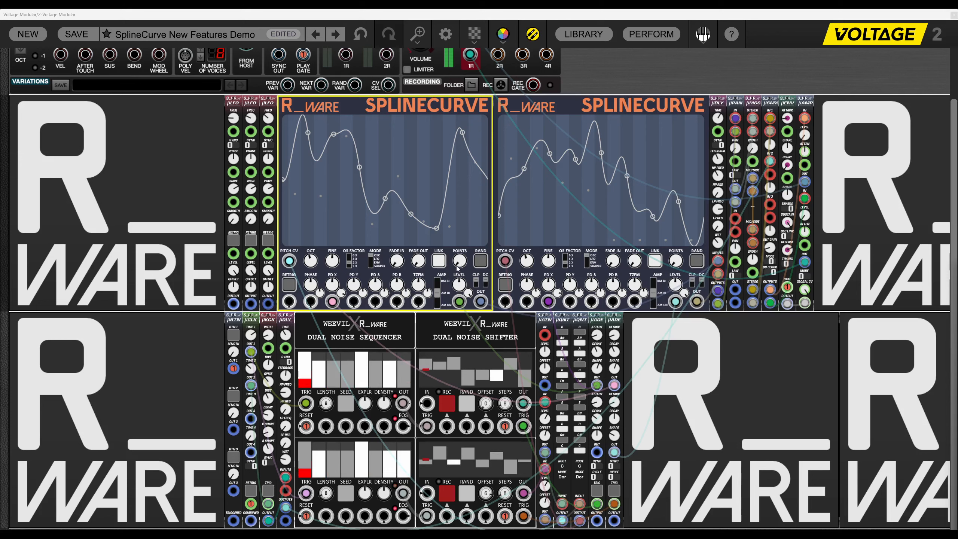
Increase the number of segments in the first SplineCurve substantially and redraw parts of its curve freehand with jagged, sharp-edged shapes.
{"action": "mouse_move", "coordinate": [458, 267]}
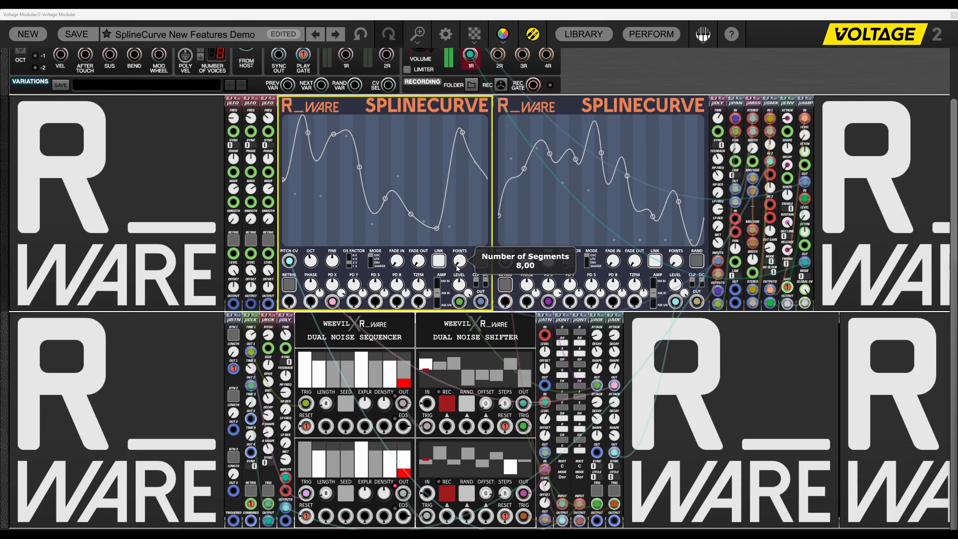
{"action": "left_click_drag", "start_coordinate": [457, 267], "coordinate": [452, 98]}
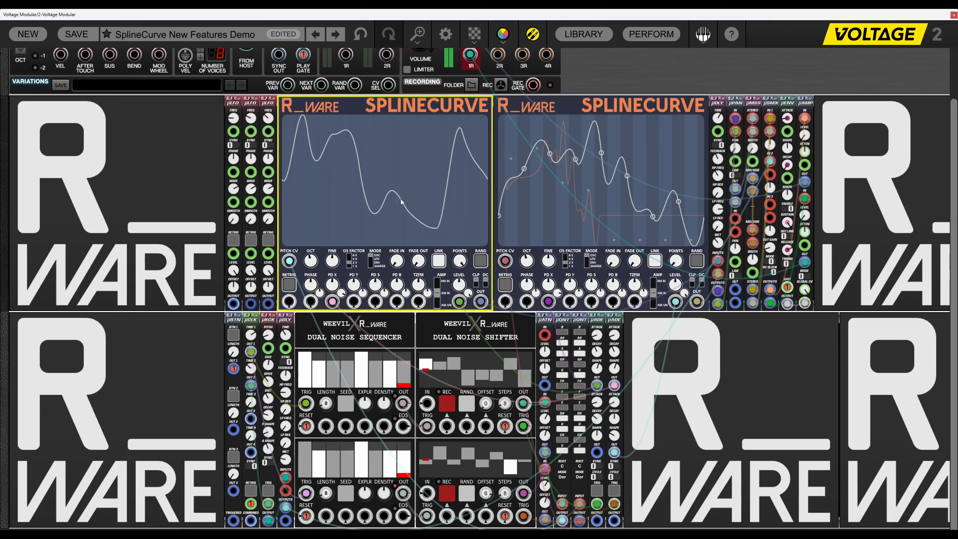
{"action": "mouse_move", "coordinate": [400, 210]}
{"action": "left_mouse_down"}
{"action": "mouse_move", "coordinate": [423, 186]}
{"action": "mouse_move", "coordinate": [455, 199]}
{"action": "mouse_move", "coordinate": [421, 174]}
{"action": "mouse_move", "coordinate": [413, 200]}
{"action": "left_mouse_up"}
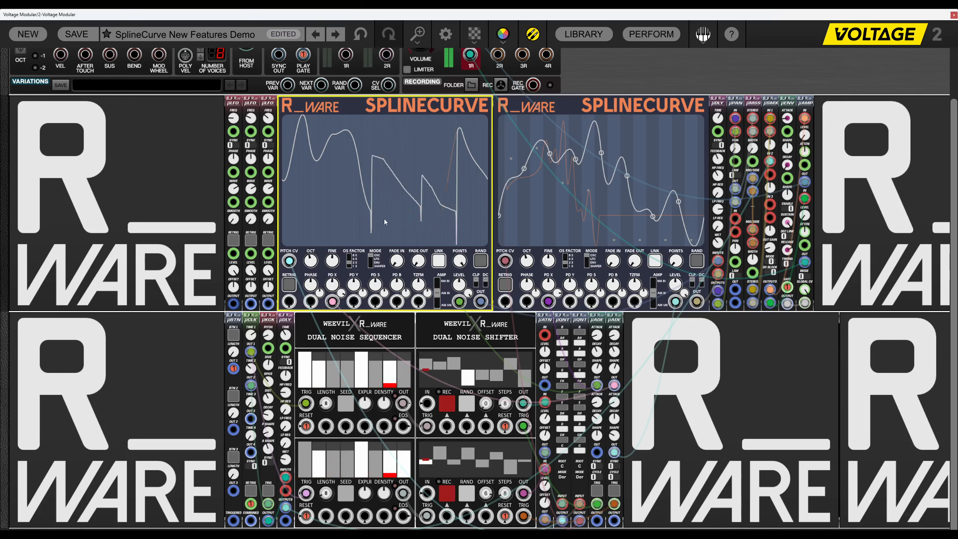
{"action": "mouse_move", "coordinate": [326, 206]}
{"action": "left_mouse_down"}
{"action": "mouse_move", "coordinate": [373, 195]}
{"action": "mouse_move", "coordinate": [422, 162]}
{"action": "left_mouse_up"}
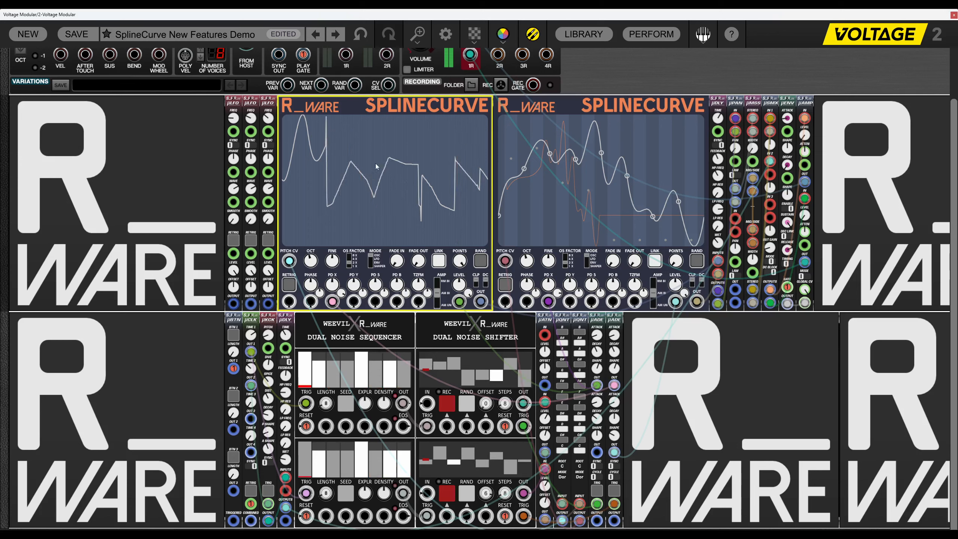
{"action": "left_click_drag", "start_coordinate": [415, 225], "coordinate": [456, 242]}
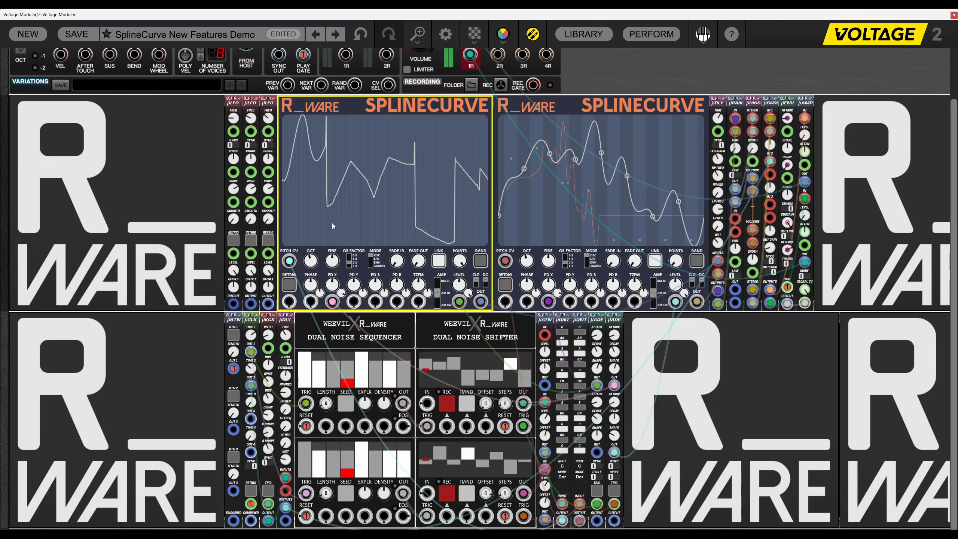
{"action": "left_click_drag", "start_coordinate": [332, 223], "coordinate": [375, 125]}
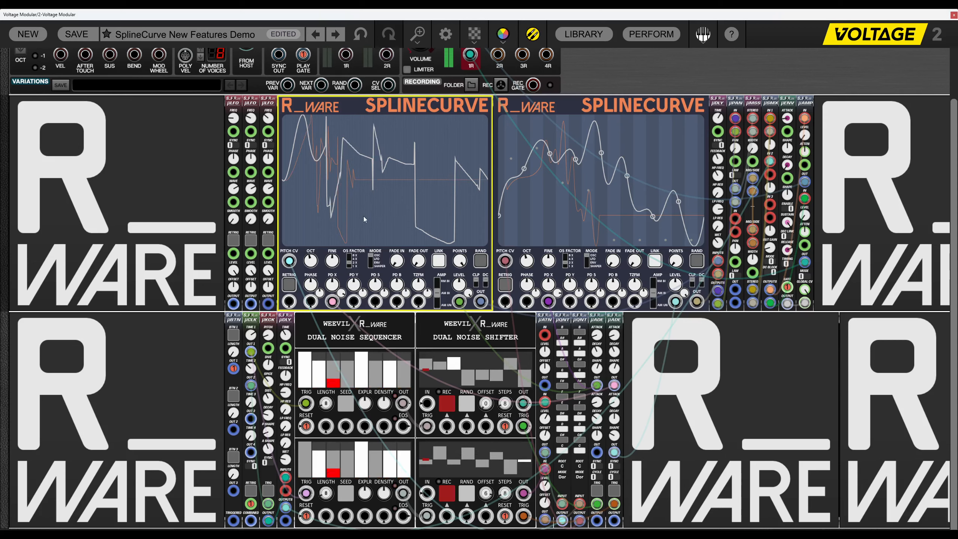
Randomize the first SplineCurve's curve repeatedly to cycle through random engine shapes, ending on a dense, noisy, descending waveform.
{"action": "left_click", "coordinate": [478, 266]}
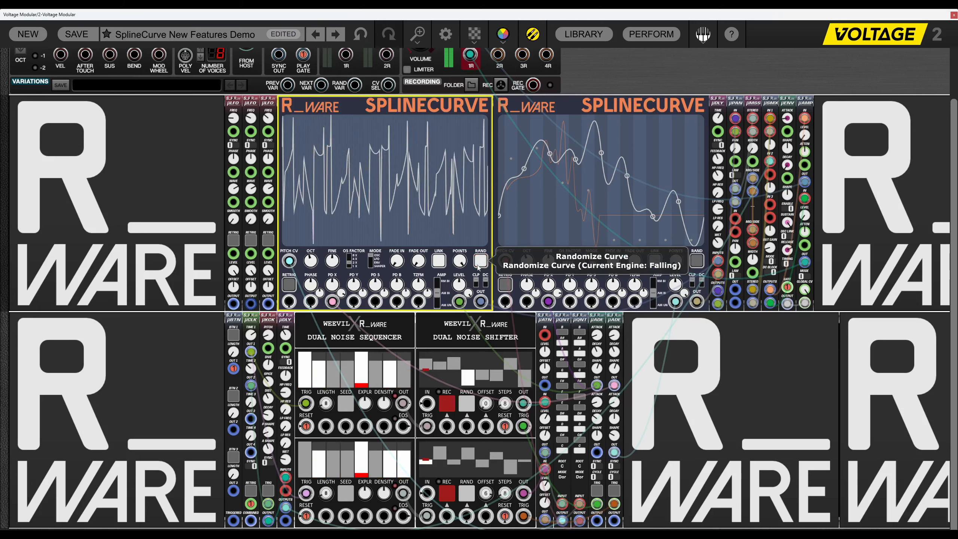
{"action": "left_click", "coordinate": [478, 266]}
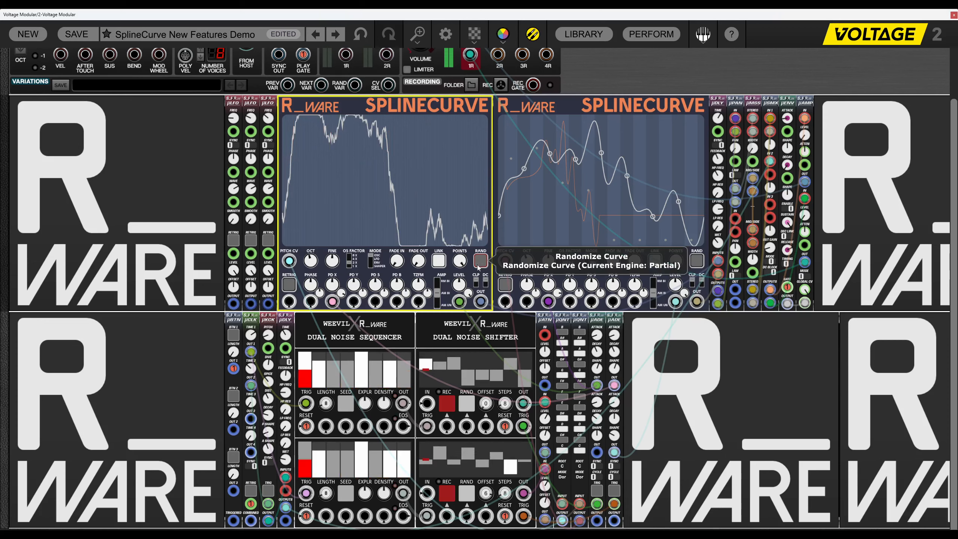
{"action": "left_click", "coordinate": [478, 266]}
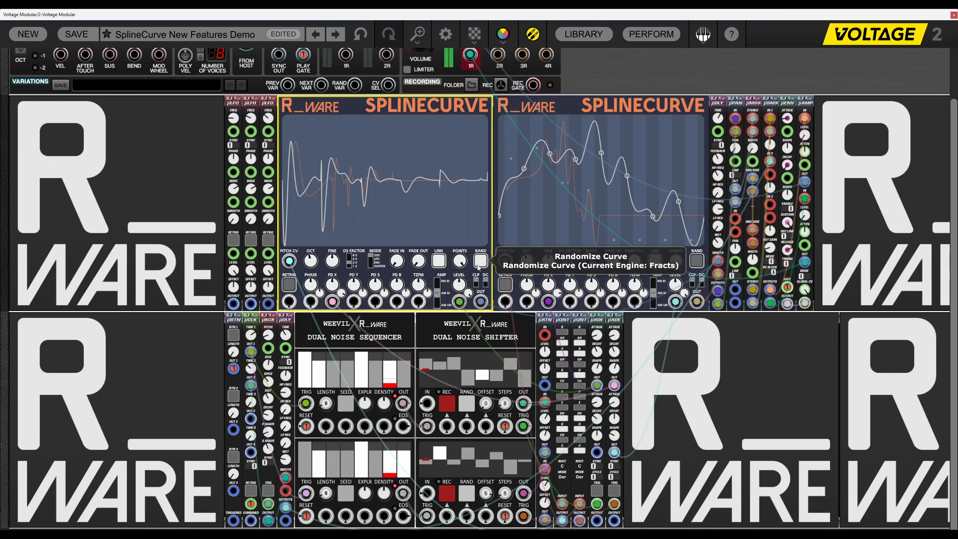
{"action": "left_click", "coordinate": [478, 266]}
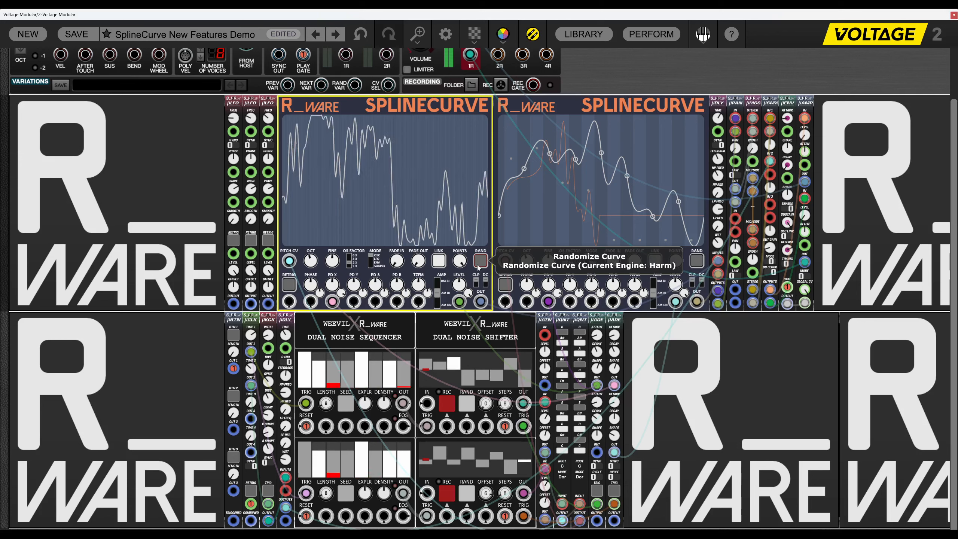
{"action": "left_click", "coordinate": [478, 266]}
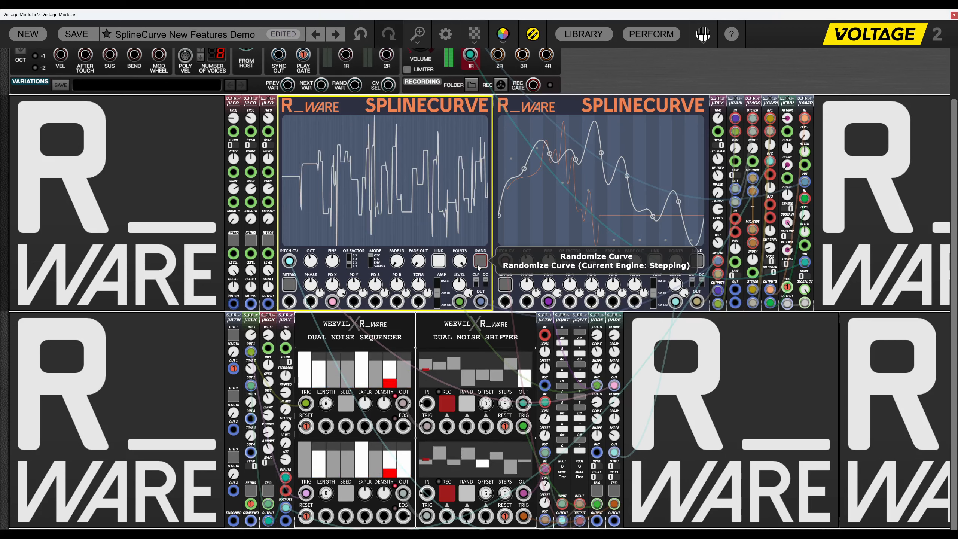
{"action": "left_click", "coordinate": [478, 266]}
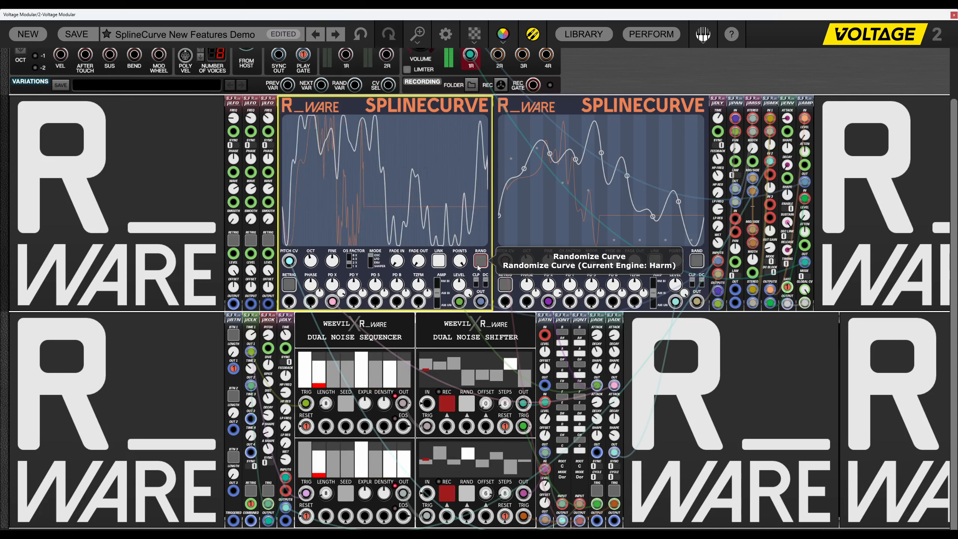
{"action": "left_click", "coordinate": [478, 267]}
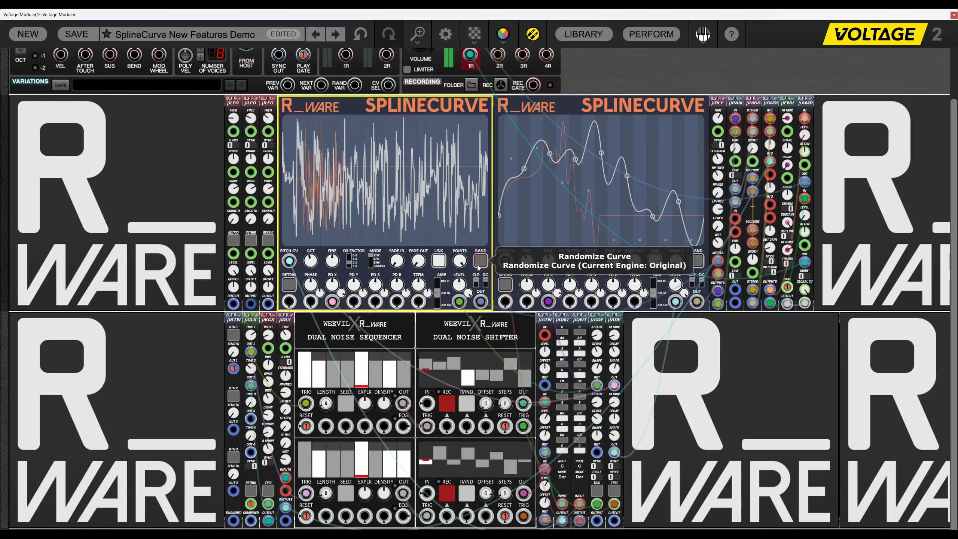
{"action": "left_click", "coordinate": [479, 266]}
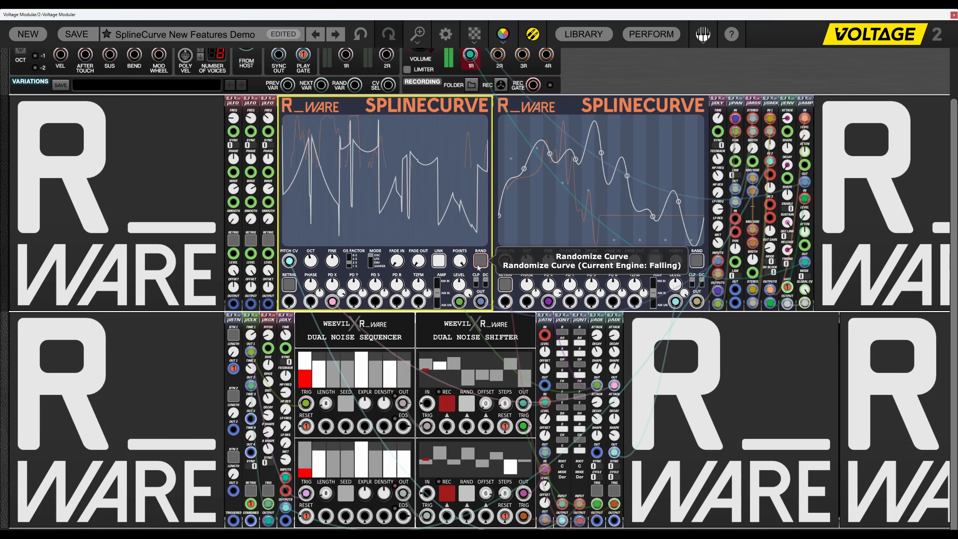
{"action": "left_click", "coordinate": [478, 266]}
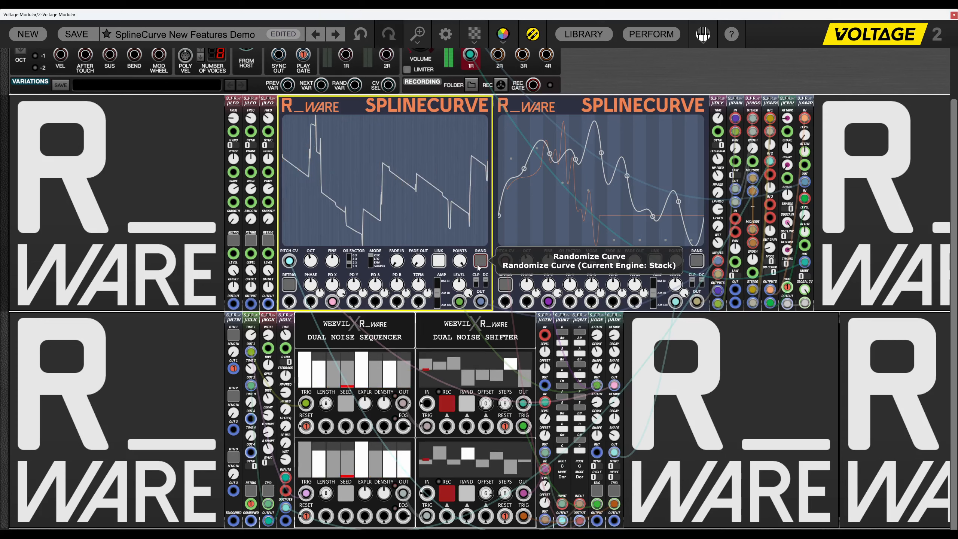
{"action": "left_click", "coordinate": [478, 266]}
{"action": "left_click", "coordinate": [478, 266]}
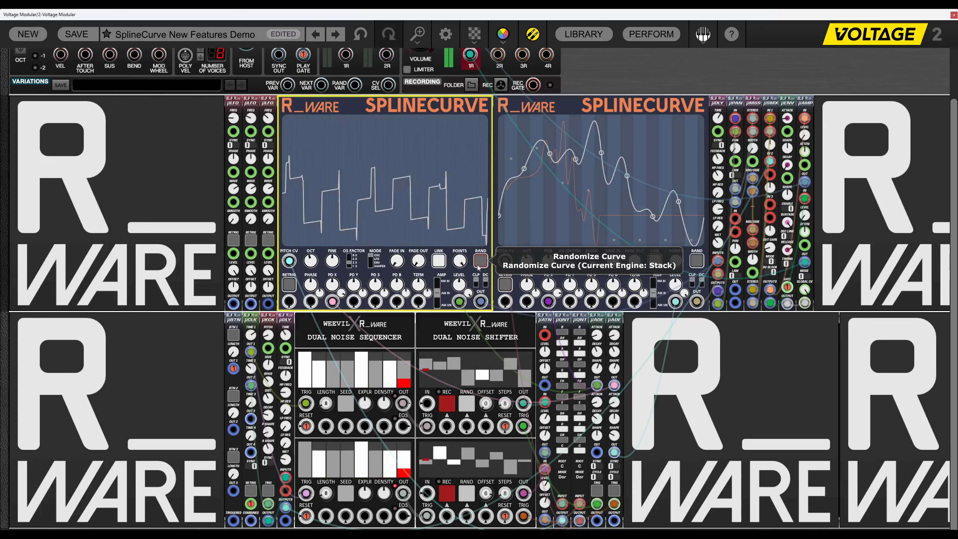
{"action": "left_click", "coordinate": [478, 267]}
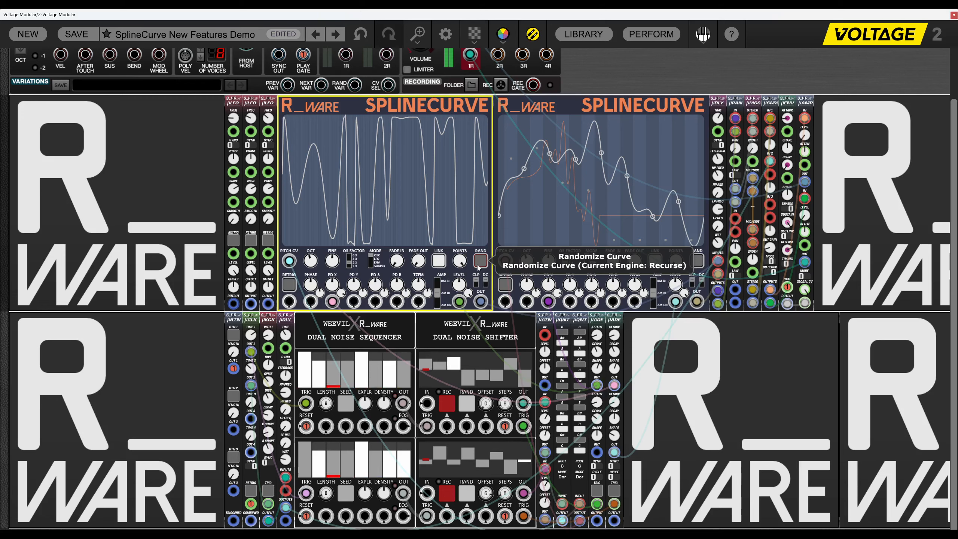
{"action": "left_click", "coordinate": [478, 266]}
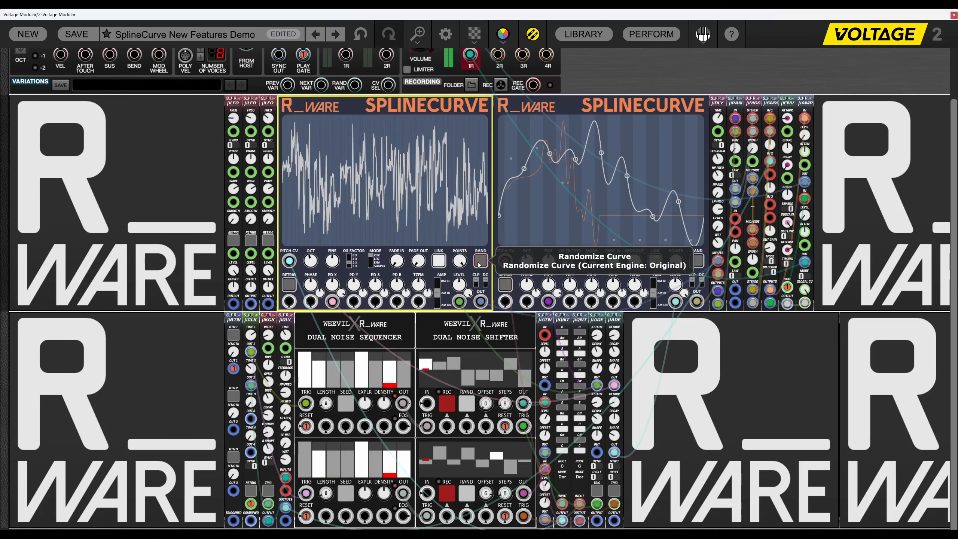
{"action": "left_click", "coordinate": [478, 265]}
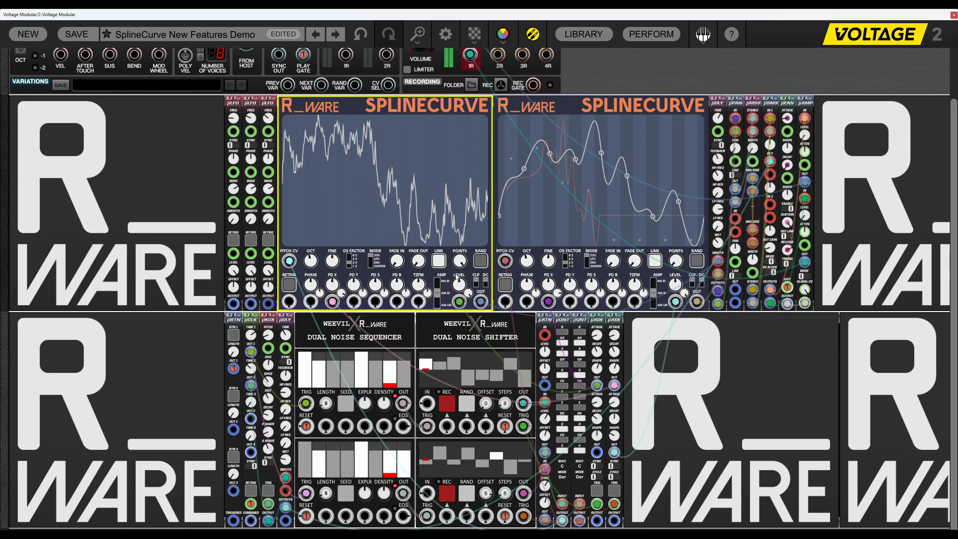
Copy the randomized curve from the first SplineCurve.
{"action": "mouse_move", "coordinate": [459, 261]}
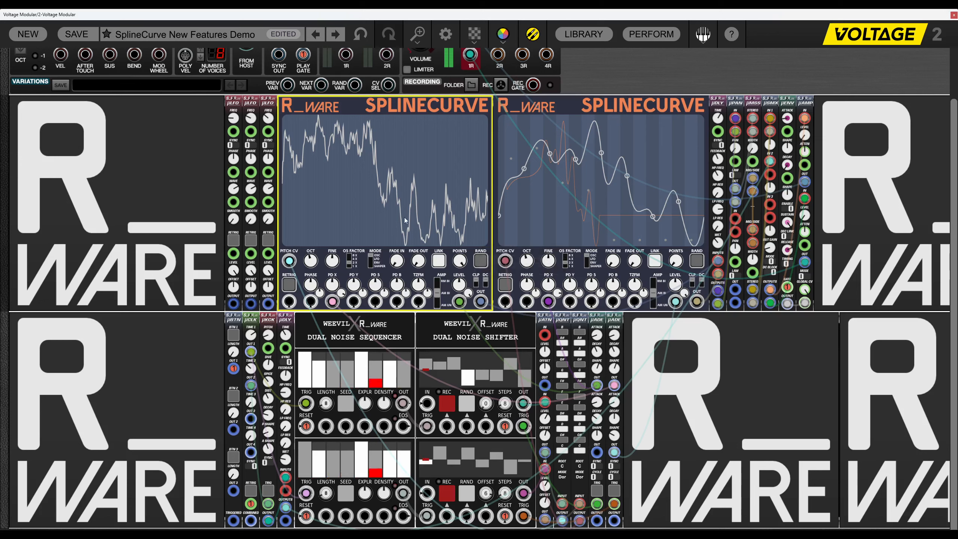
{"action": "right_click", "coordinate": [382, 151]}
{"action": "mouse_move", "coordinate": [398, 150]}
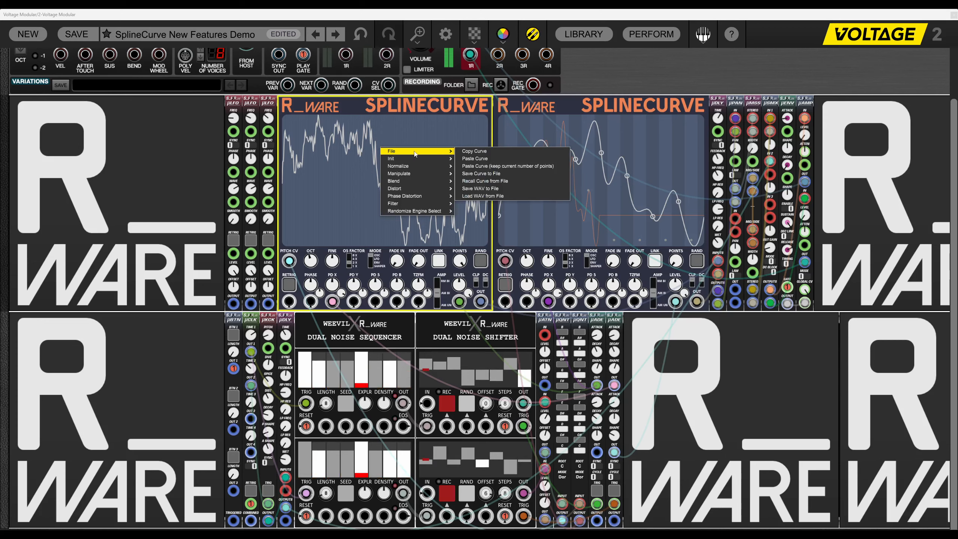
{"action": "left_click", "coordinate": [477, 153]}
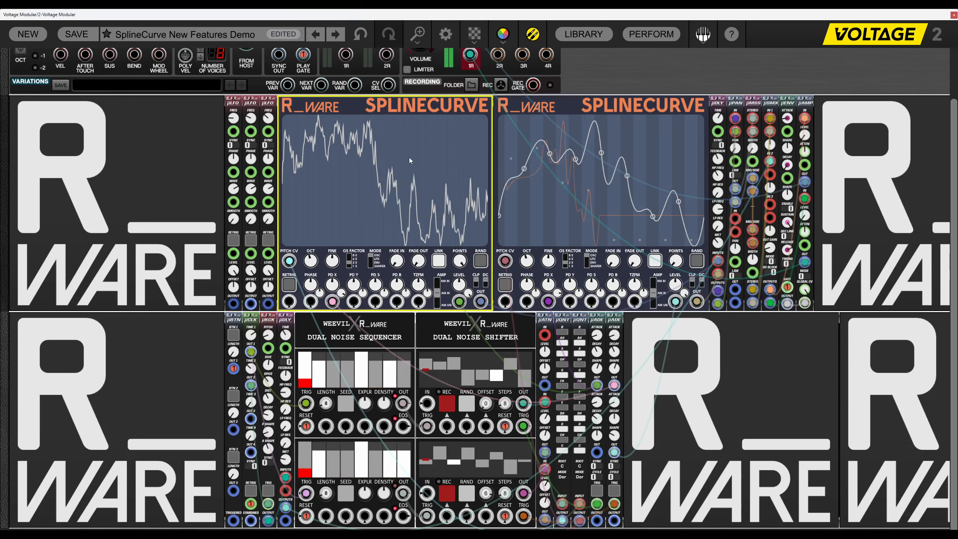
Draw over the first SplineCurve's curve freehand and replace the drawing by pasting the copied curve back.
{"action": "left_click_drag", "start_coordinate": [324, 223], "coordinate": [485, 198]}
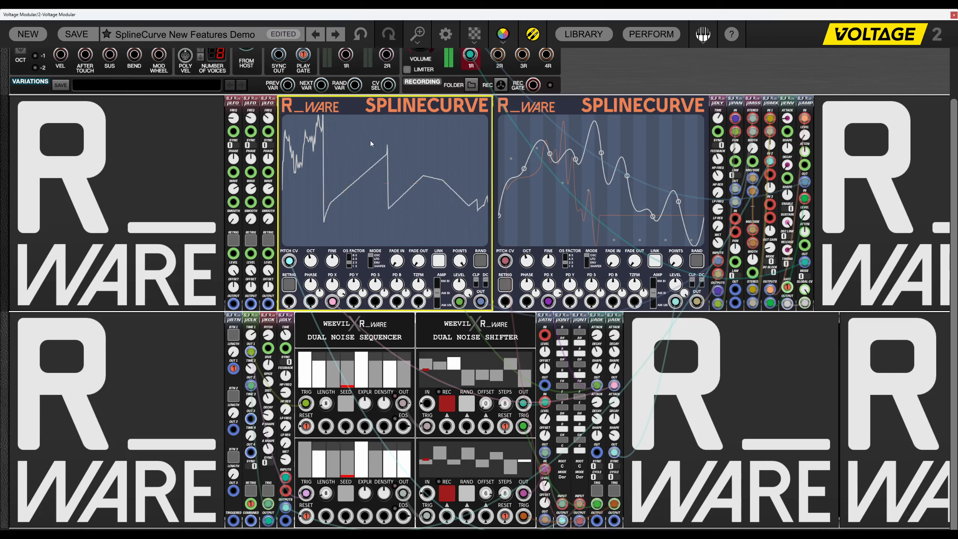
{"action": "right_click", "coordinate": [370, 141]}
{"action": "left_click", "coordinate": [458, 147]}
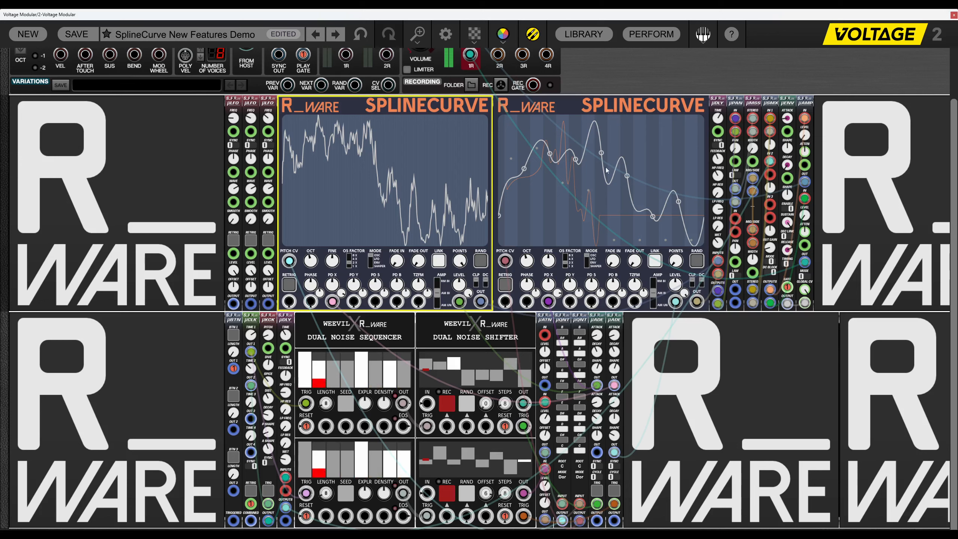
Paste the copied curve into the second SplineCurve and look over the first one's copy, paste, save and load options.
{"action": "right_click", "coordinate": [635, 147]}
{"action": "left_click", "coordinate": [660, 154]}
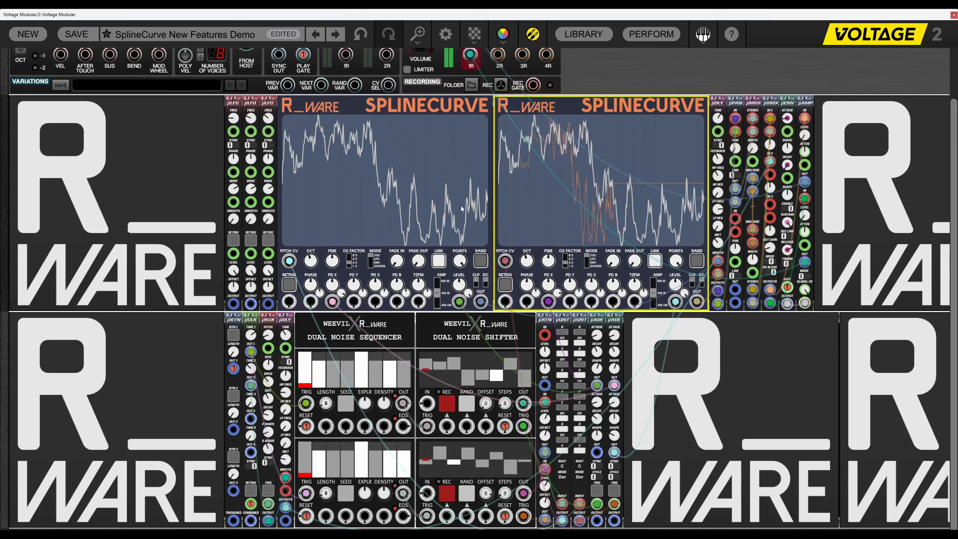
{"action": "right_click", "coordinate": [373, 136]}
{"action": "mouse_move", "coordinate": [380, 140]}
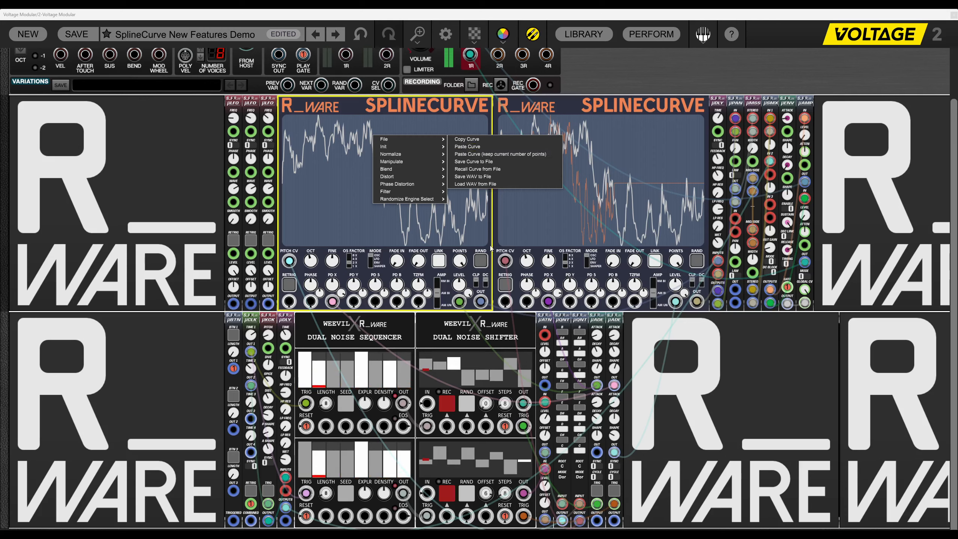
Reduce the first SplineCurve's number of segments to 59 and redraw its curve freehand as a zigzag.
{"action": "left_click_drag", "start_coordinate": [463, 263], "coordinate": [464, 287]}
{"action": "left_click_drag", "start_coordinate": [468, 365], "coordinate": [471, 377]}
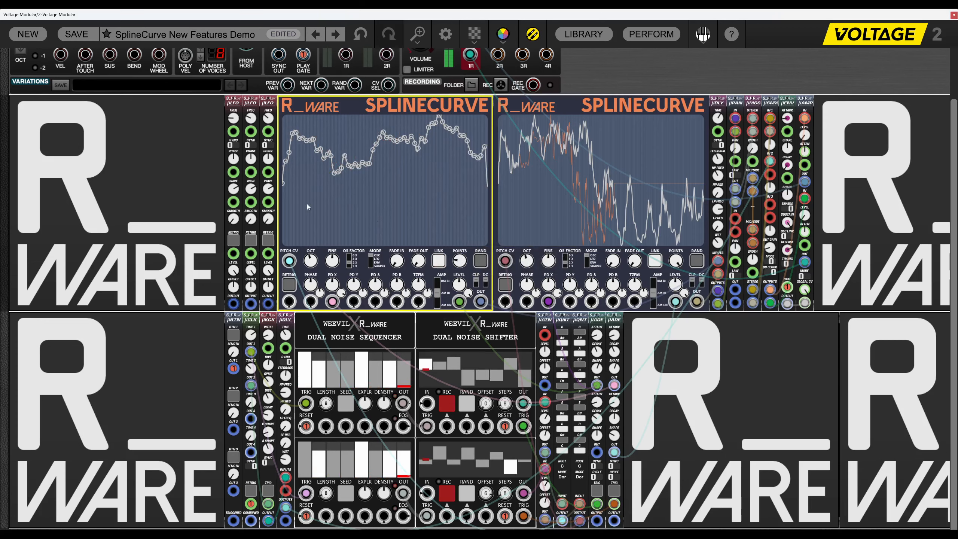
{"action": "mouse_move", "coordinate": [307, 203]}
{"action": "left_mouse_down"}
{"action": "mouse_move", "coordinate": [406, 138]}
{"action": "mouse_move", "coordinate": [486, 226]}
{"action": "mouse_move", "coordinate": [423, 127]}
{"action": "left_mouse_up"}
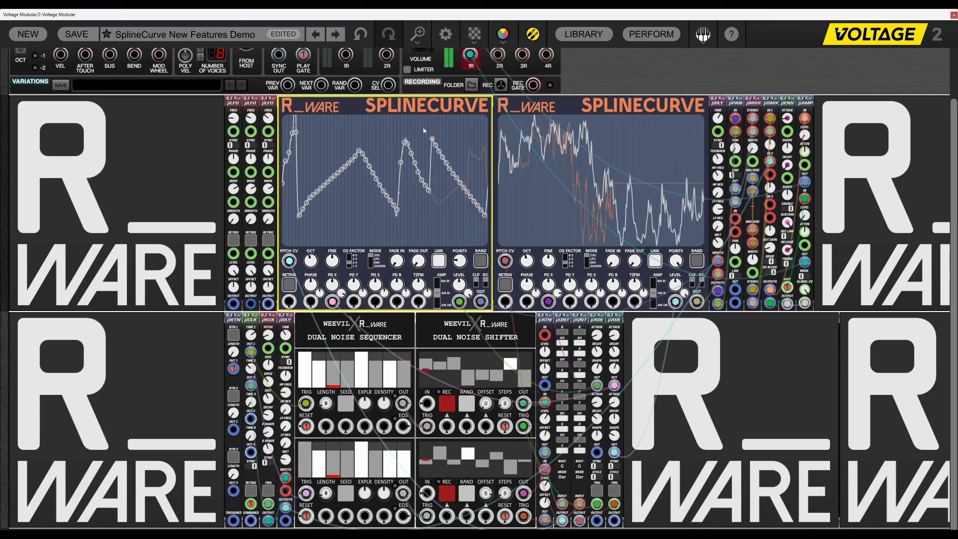
{"action": "mouse_move", "coordinate": [458, 264]}
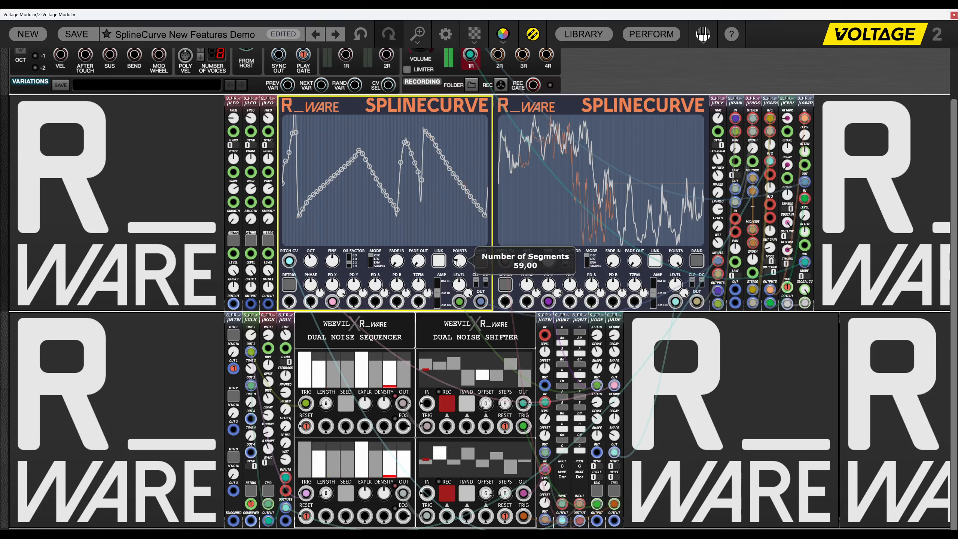
{"action": "left_click_drag", "start_coordinate": [301, 172], "coordinate": [277, 205]}
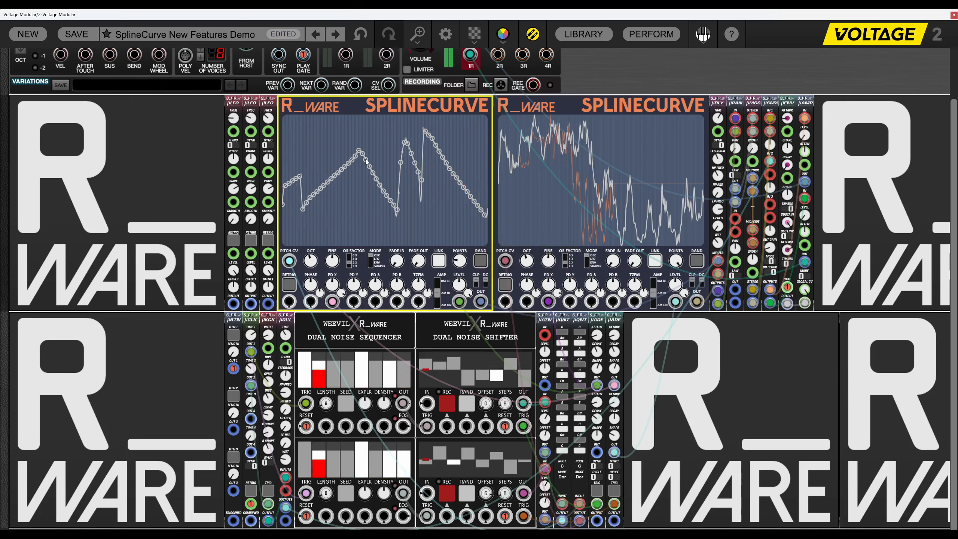
Copy the 59-segment zigzag curve from the first SplineCurve.
{"action": "right_click", "coordinate": [404, 215]}
{"action": "mouse_move", "coordinate": [419, 217]}
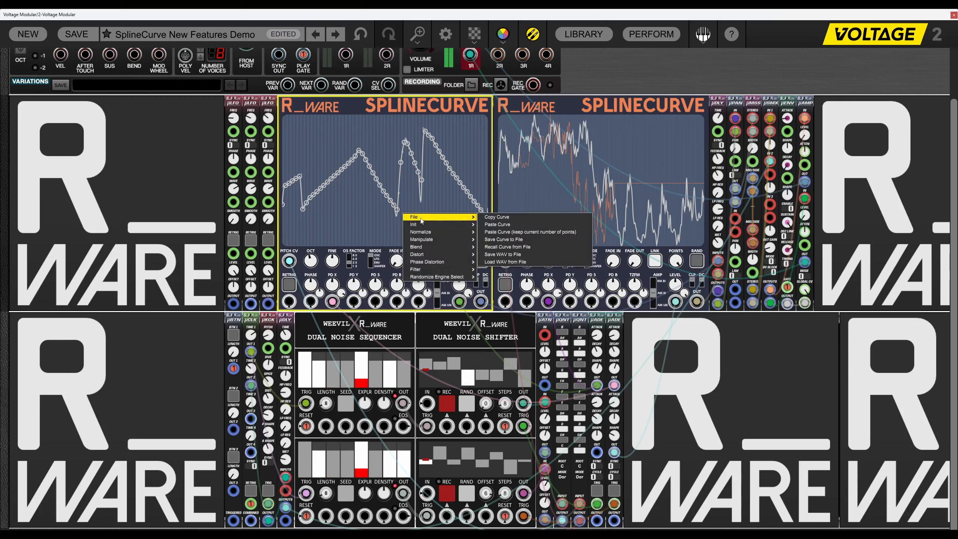
{"action": "left_click", "coordinate": [497, 217]}
Raise the first SplineCurve's number of segments, paste the copied zigzag curve over it and check its segment number.
{"action": "left_click_drag", "start_coordinate": [459, 260], "coordinate": [457, 177]}
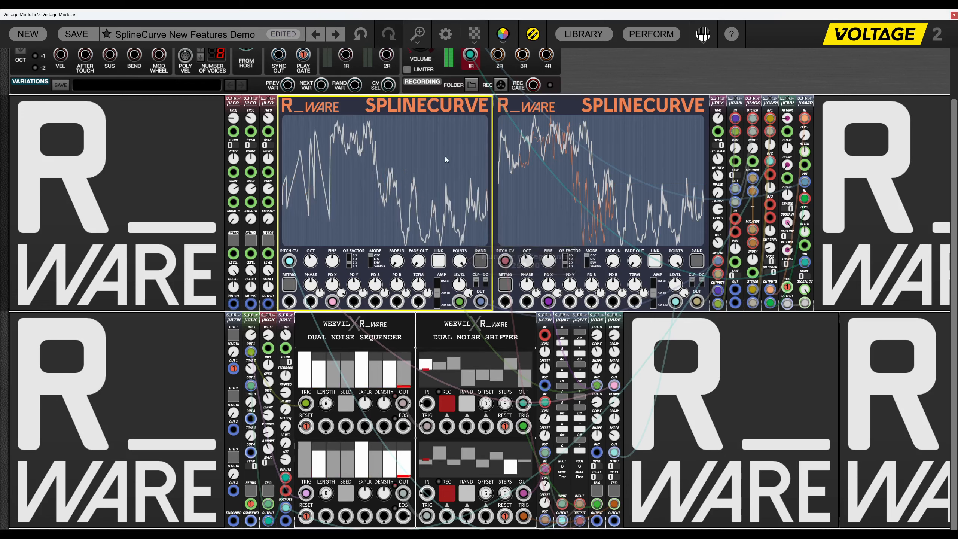
{"action": "right_click", "coordinate": [411, 169]}
{"action": "mouse_move", "coordinate": [454, 172]}
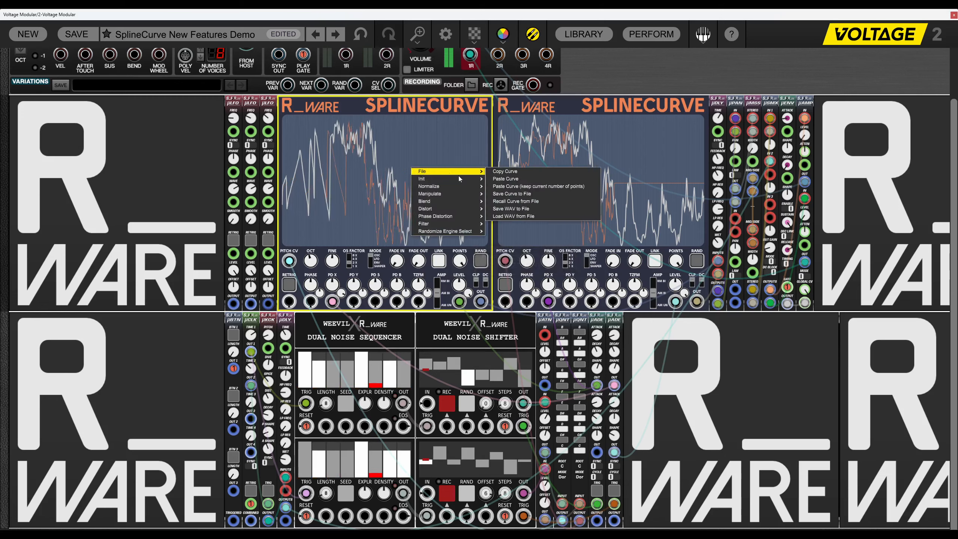
{"action": "left_click", "coordinate": [501, 179]}
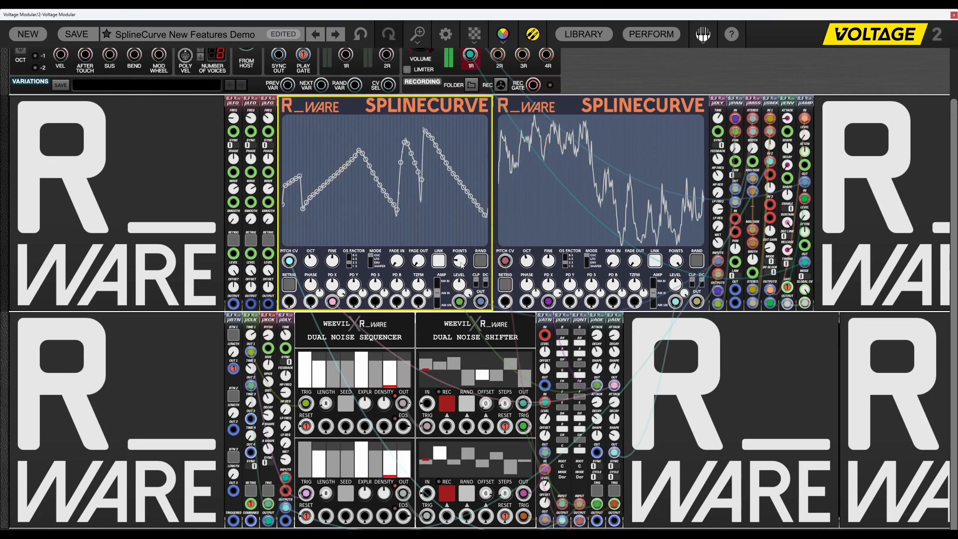
{"action": "mouse_move", "coordinate": [459, 263]}
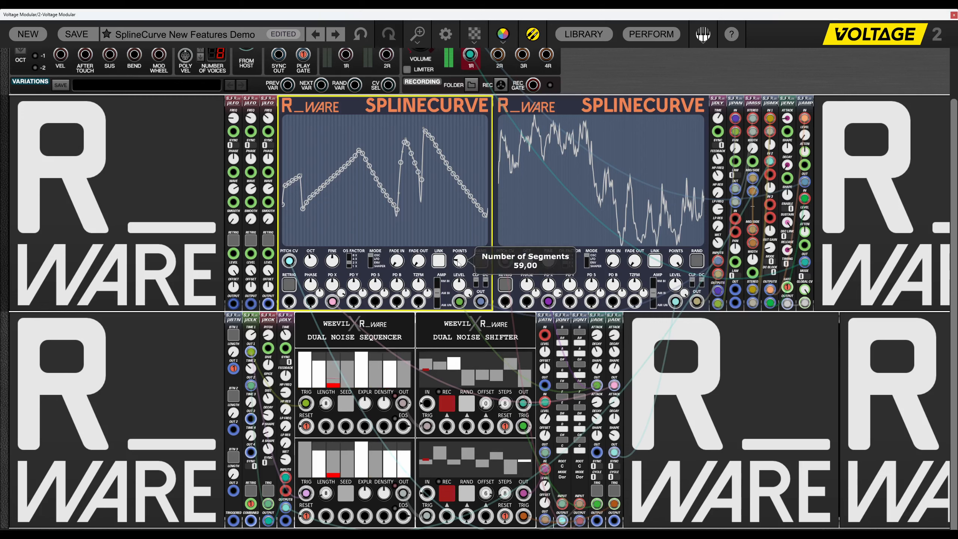
Raise the first SplineCurve's number of segments and paste the copied zigzag curve while keeping the current number of points.
{"action": "left_click_drag", "start_coordinate": [458, 262], "coordinate": [445, 71]}
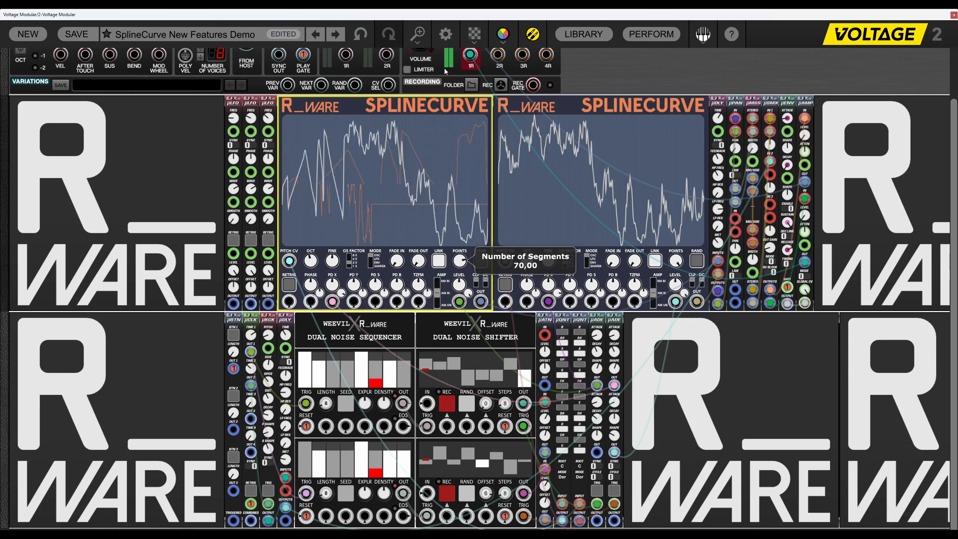
{"action": "right_click", "coordinate": [409, 133]}
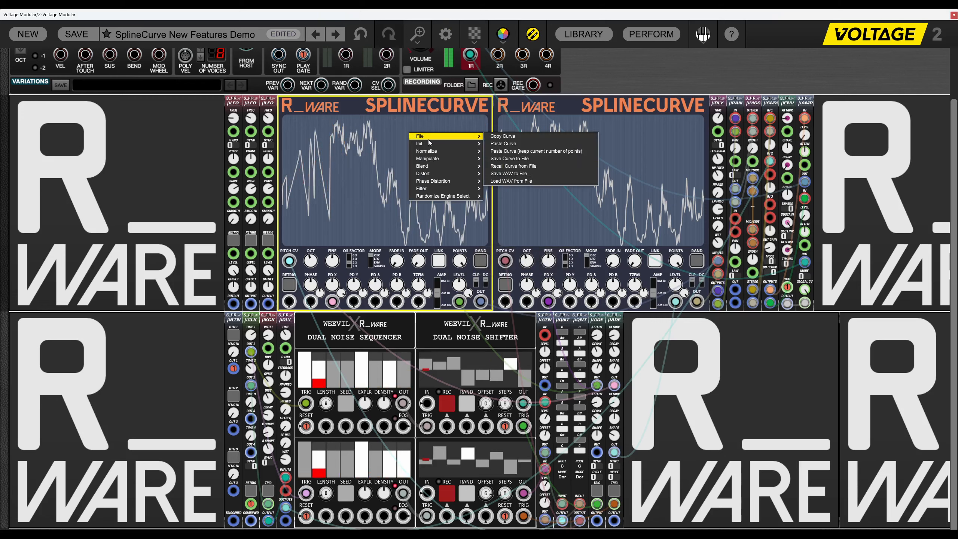
{"action": "left_click", "coordinate": [531, 153]}
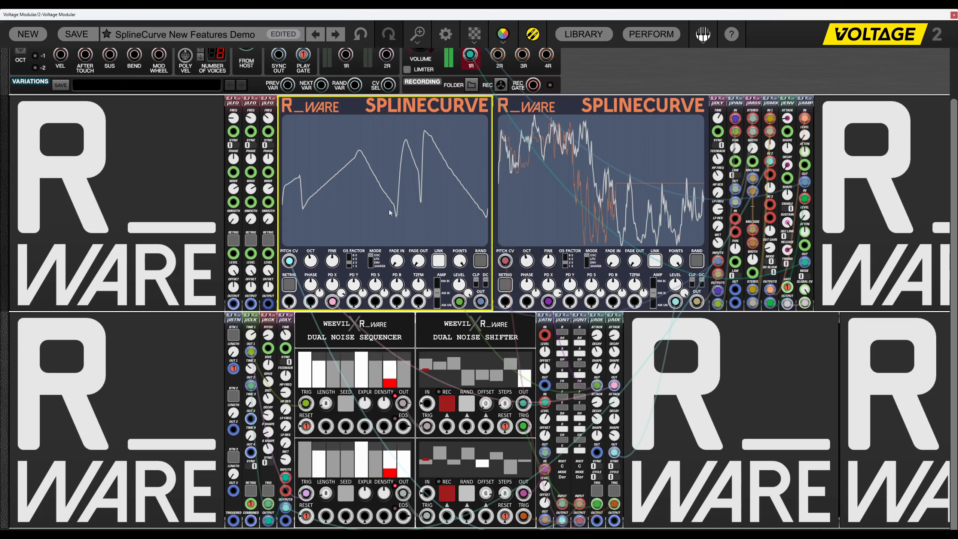
{"action": "double_click", "coordinate": [360, 163]}
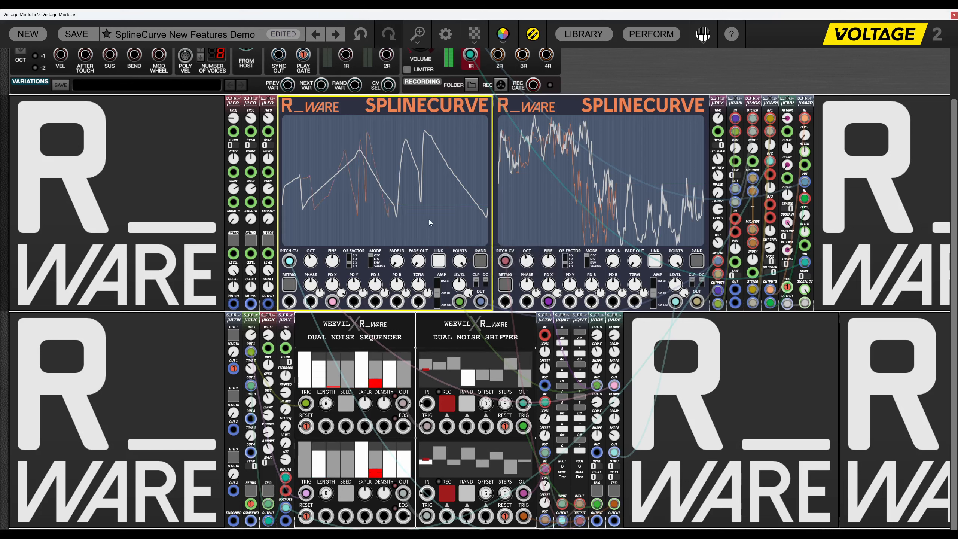
Examine the first SplineCurve's file options for saving and recalling curves and for saving and loading WAV files.
{"action": "right_click", "coordinate": [368, 149]}
{"action": "mouse_move", "coordinate": [381, 152]}
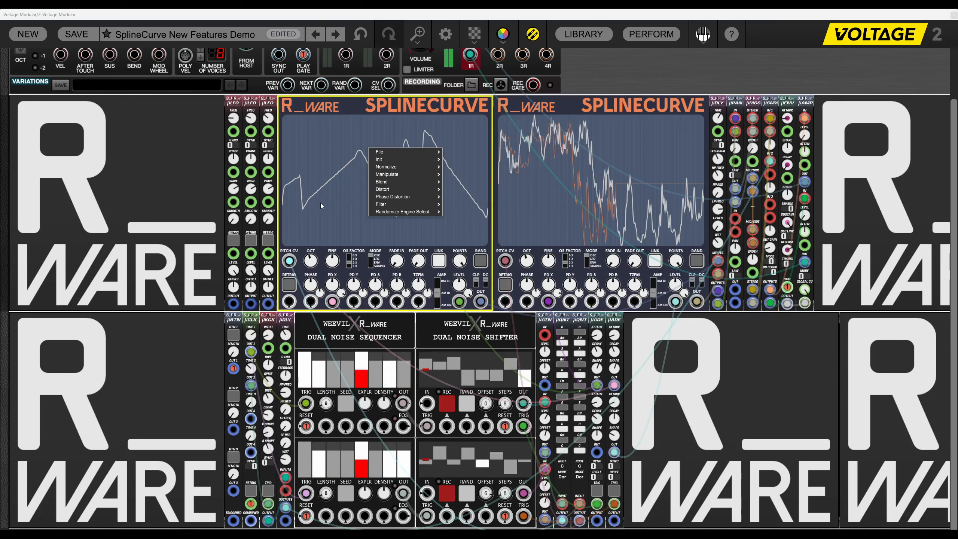
{"action": "left_click", "coordinate": [328, 104]}
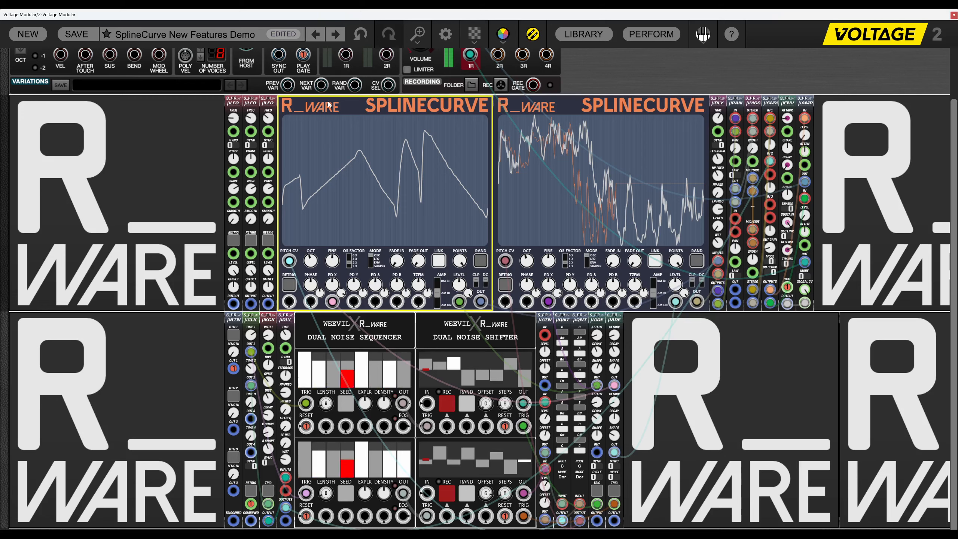
{"action": "right_click", "coordinate": [375, 125]}
{"action": "mouse_move", "coordinate": [444, 130]}
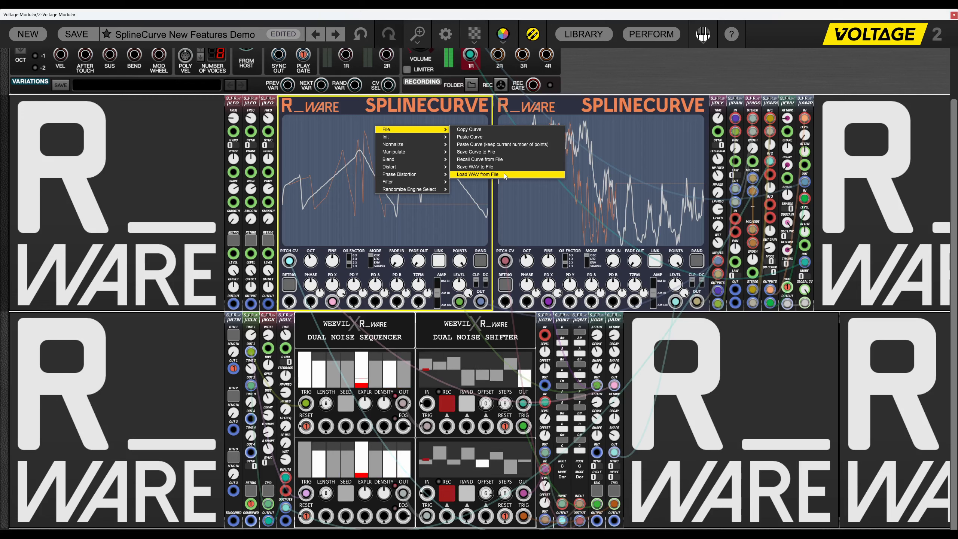
{"action": "left_click", "coordinate": [611, 89]}
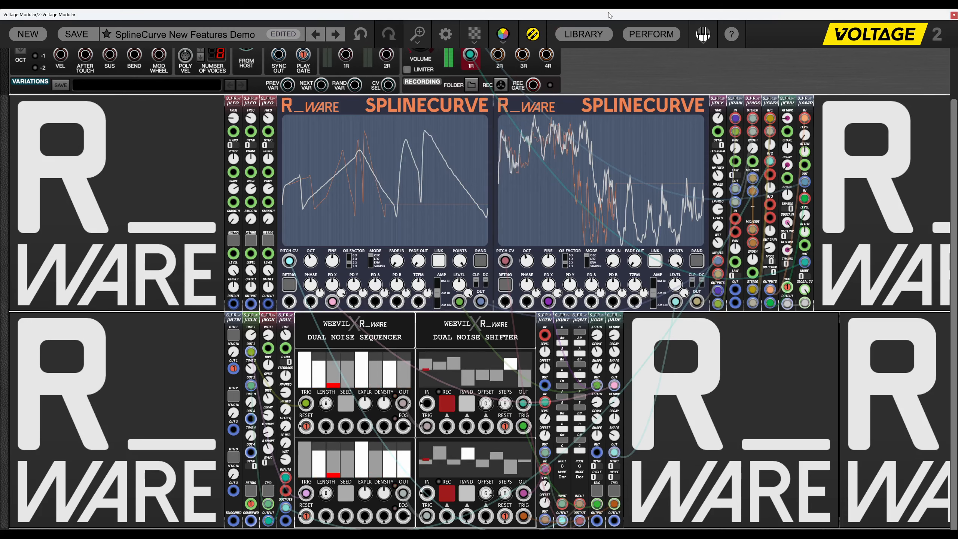
Uncover the Edison windows behind Voltage Modular and load the Acid_05 waveform from the first Edison into the first SplineCurve.
{"action": "left_click_drag", "start_coordinate": [610, 15], "coordinate": [608, 234]}
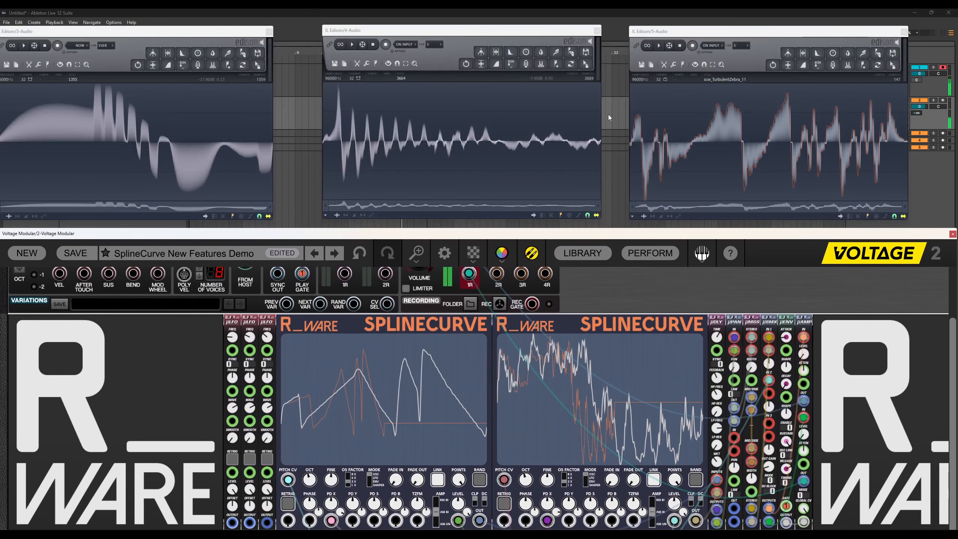
{"action": "left_click_drag", "start_coordinate": [153, 32], "coordinate": [170, 25]}
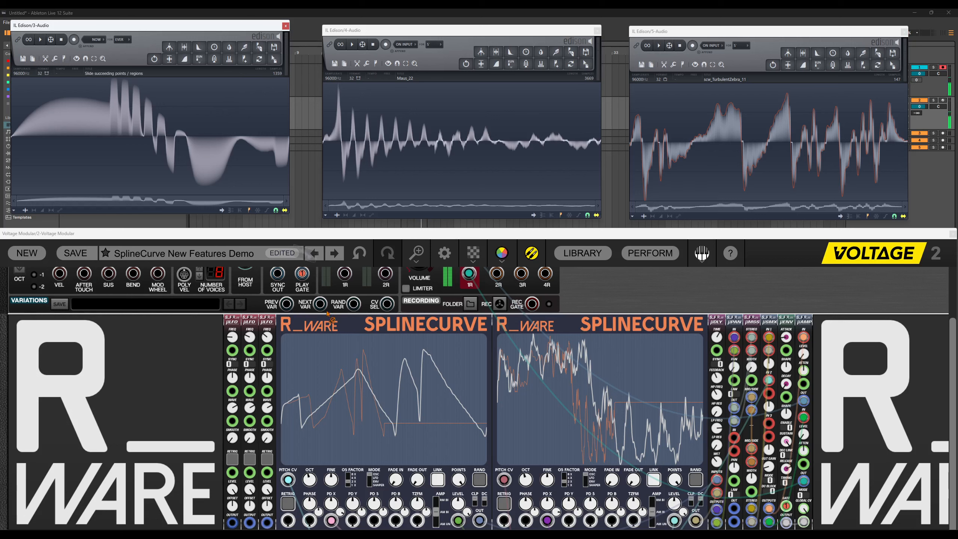
{"action": "left_click_drag", "start_coordinate": [327, 313], "coordinate": [338, 367]}
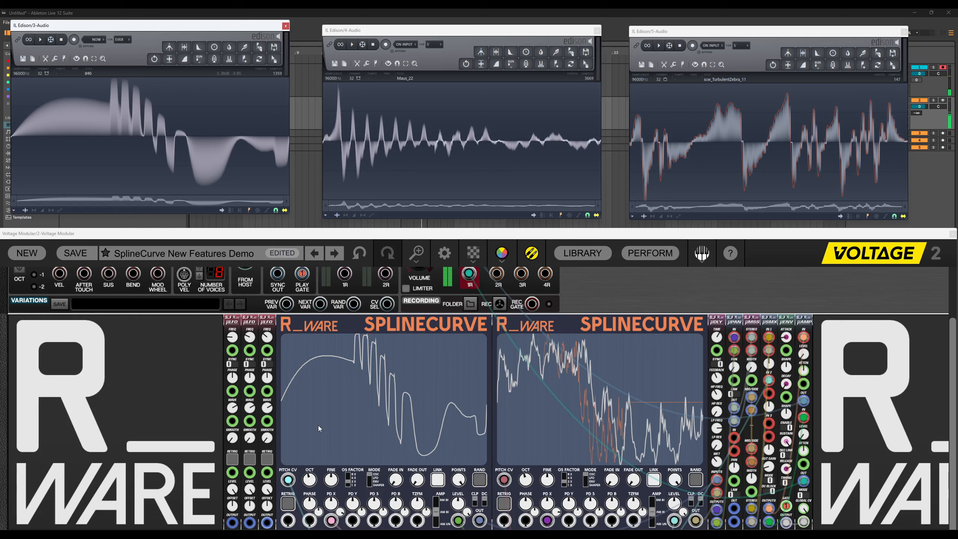
{"action": "left_click", "coordinate": [349, 520]}
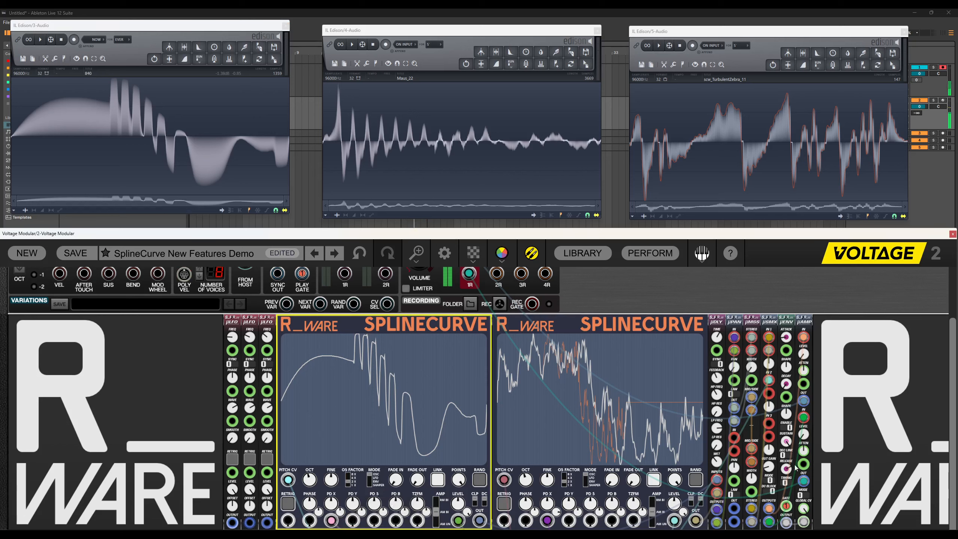
{"action": "left_click", "coordinate": [717, 462]}
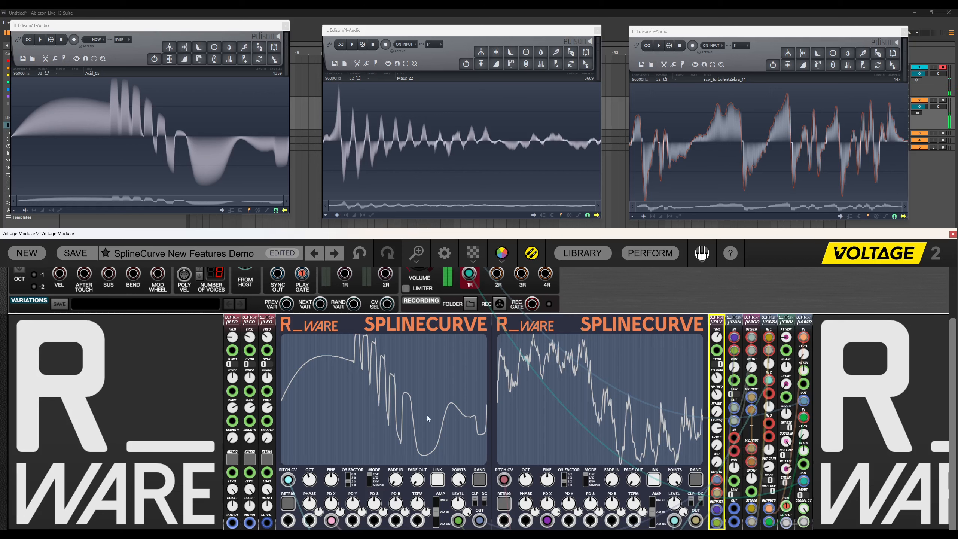
Load Edison's Maus_22, scw_TurbulentZebra_11 and again Maus_22 waveforms into the first SplineCurve, then move the Voltage Modular window back over Edison.
{"action": "left_click_drag", "start_coordinate": [507, 239], "coordinate": [377, 406]}
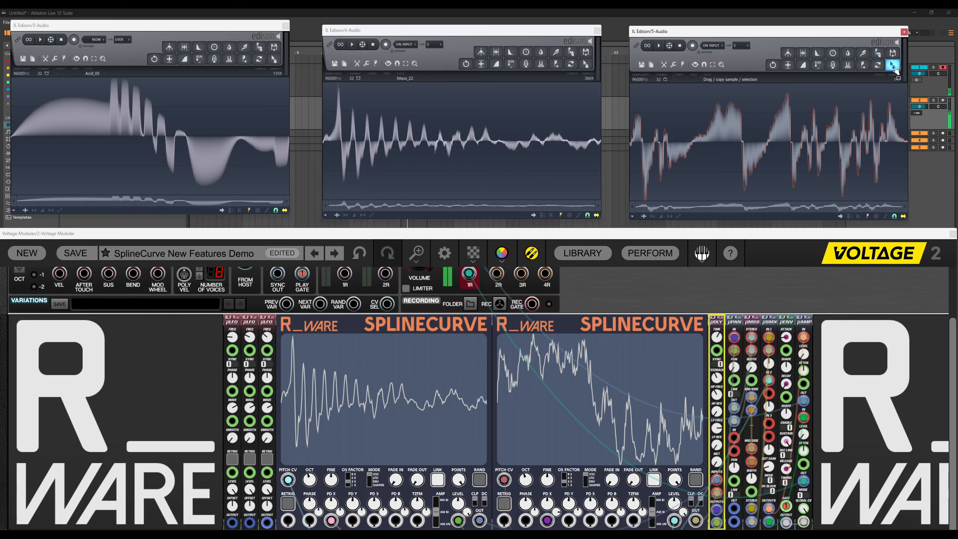
{"action": "left_click_drag", "start_coordinate": [585, 284], "coordinate": [368, 403]}
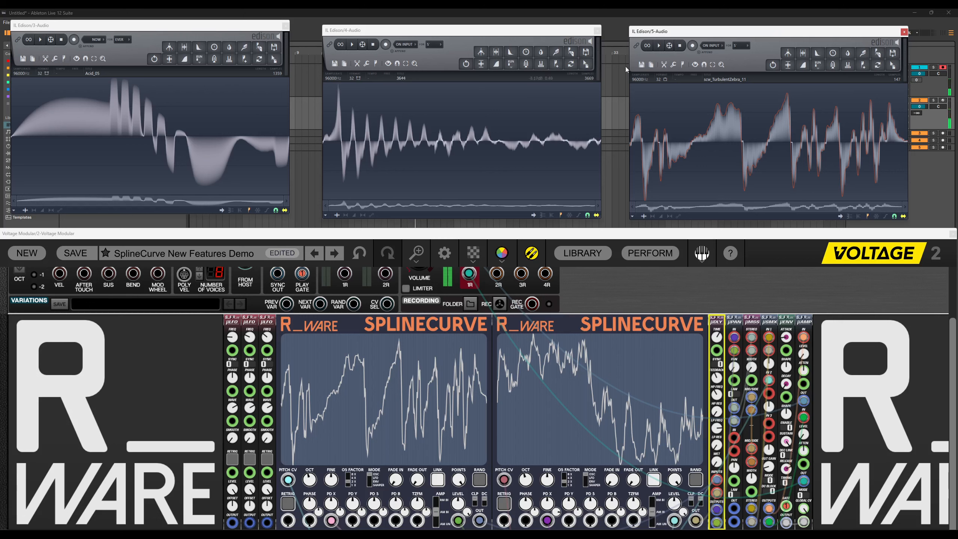
{"action": "left_click_drag", "start_coordinate": [591, 71], "coordinate": [418, 368]}
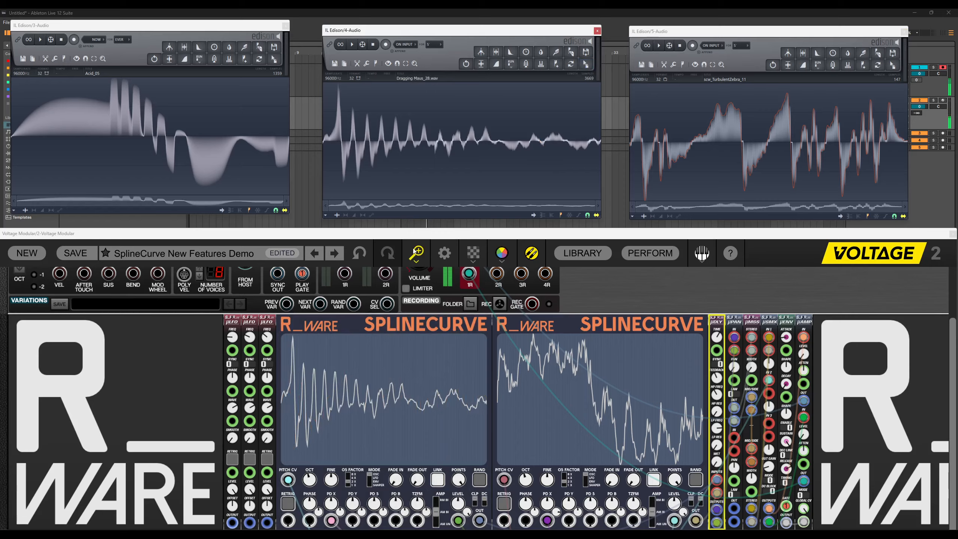
{"action": "left_click_drag", "start_coordinate": [416, 236], "coordinate": [430, 21]}
Initialize the first SplineCurve's curve as a sine wave.
{"action": "right_click", "coordinate": [418, 155]}
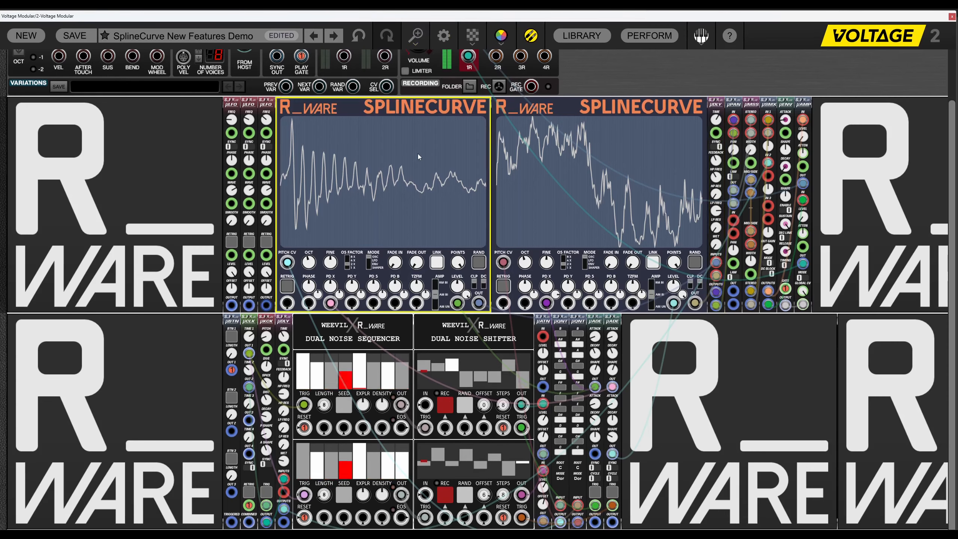
{"action": "mouse_move", "coordinate": [427, 164]}
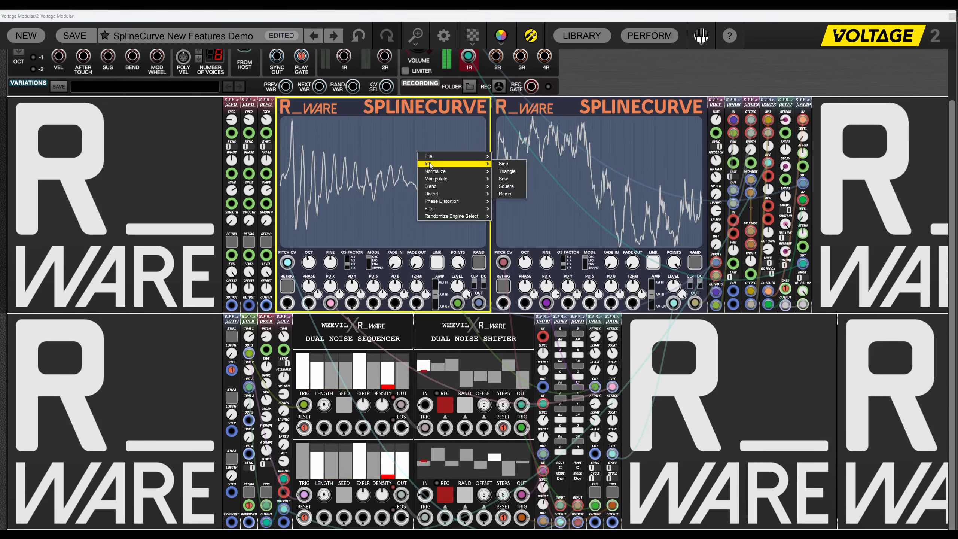
{"action": "left_click", "coordinate": [513, 156]}
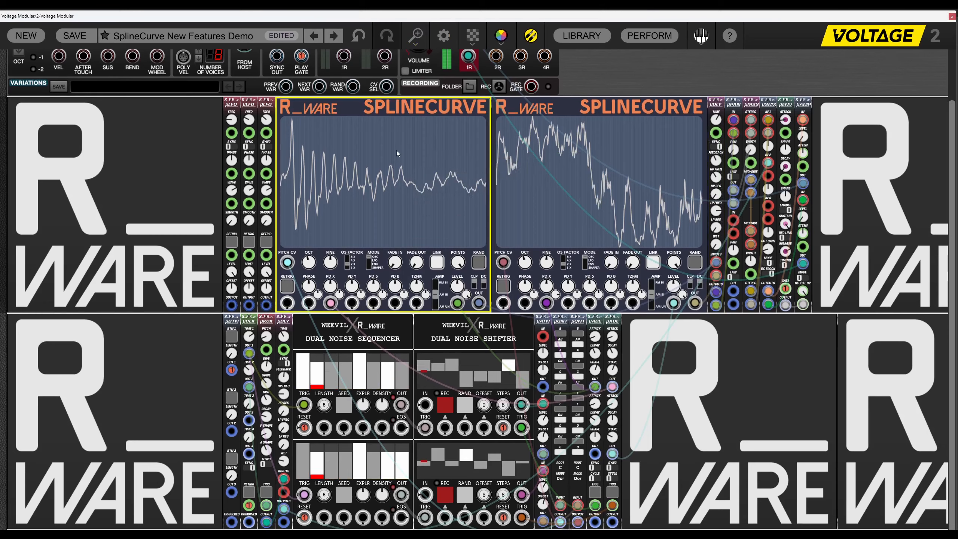
{"action": "right_click", "coordinate": [387, 145]}
{"action": "mouse_move", "coordinate": [408, 156]}
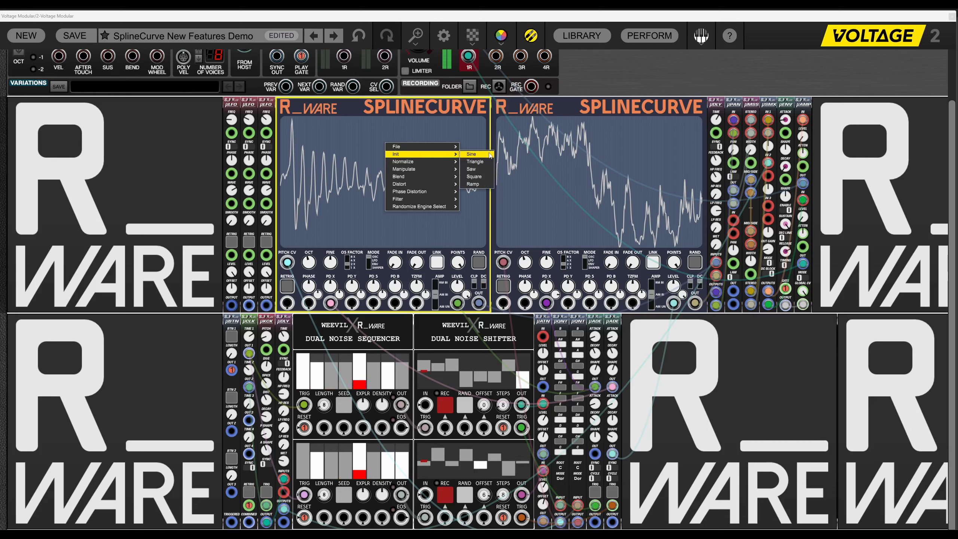
{"action": "left_click", "coordinate": [471, 154]}
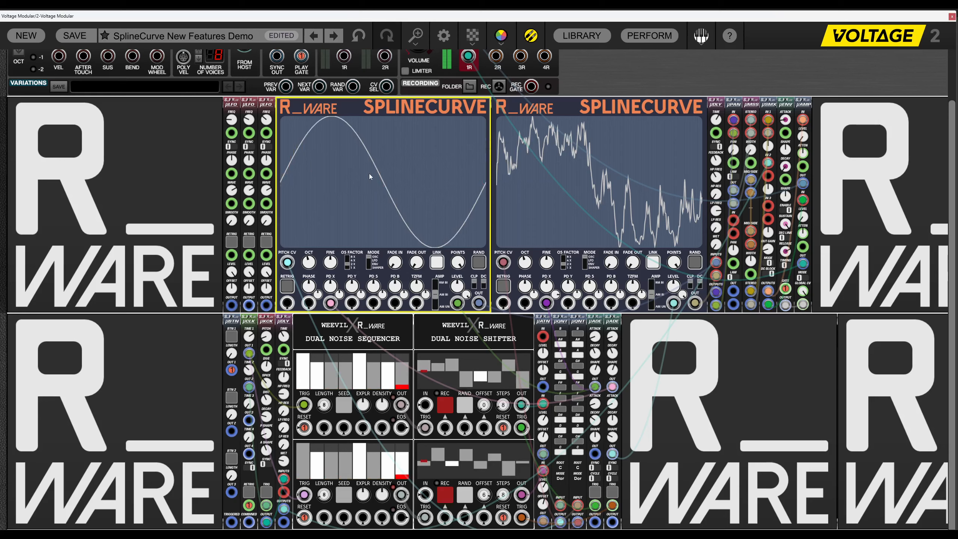
Initialize the first SplineCurve's curve as a triangle and then as a saw wave.
{"action": "right_click", "coordinate": [369, 174]}
{"action": "mouse_move", "coordinate": [383, 180]}
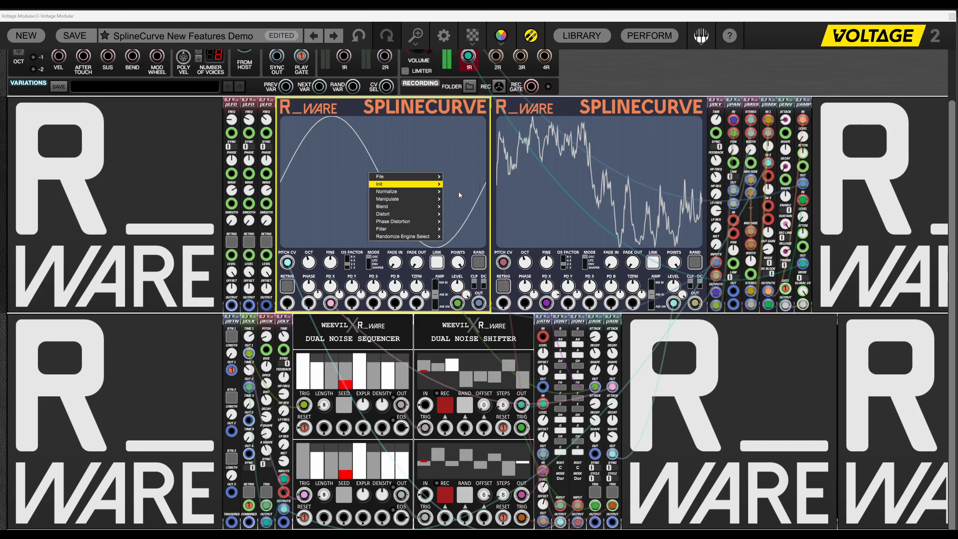
{"action": "left_click", "coordinate": [457, 192]}
{"action": "right_click", "coordinate": [398, 164]}
{"action": "mouse_move", "coordinate": [434, 175]}
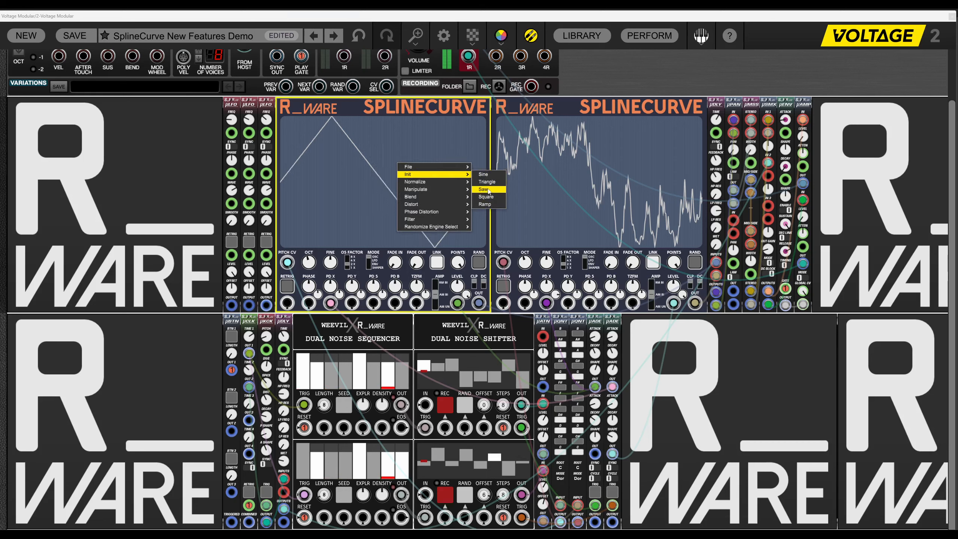
{"action": "left_click", "coordinate": [486, 189]}
Initialize the first SplineCurve's curve as a square wave and then as a ramp.
{"action": "right_click", "coordinate": [372, 159]}
{"action": "mouse_move", "coordinate": [404, 172]}
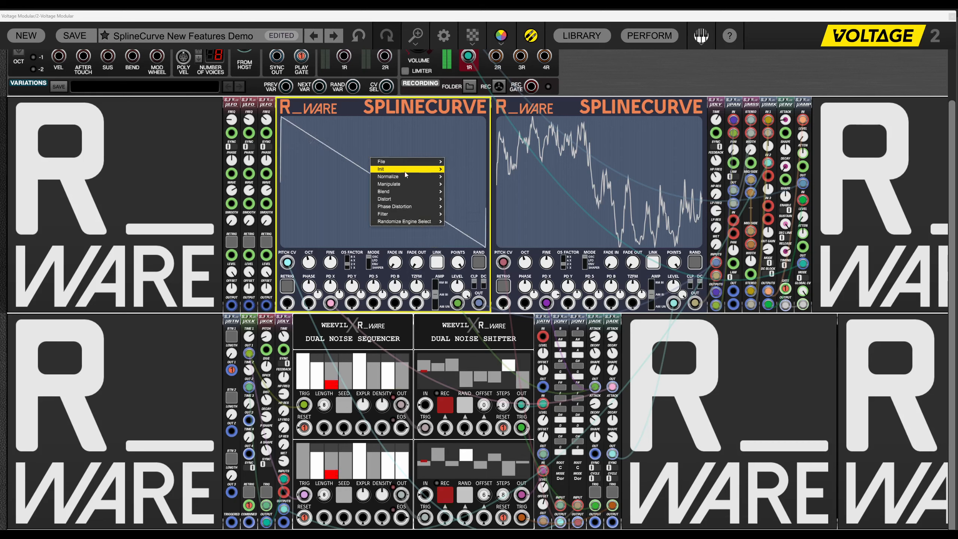
{"action": "left_click", "coordinate": [462, 193]}
{"action": "right_click", "coordinate": [383, 172]}
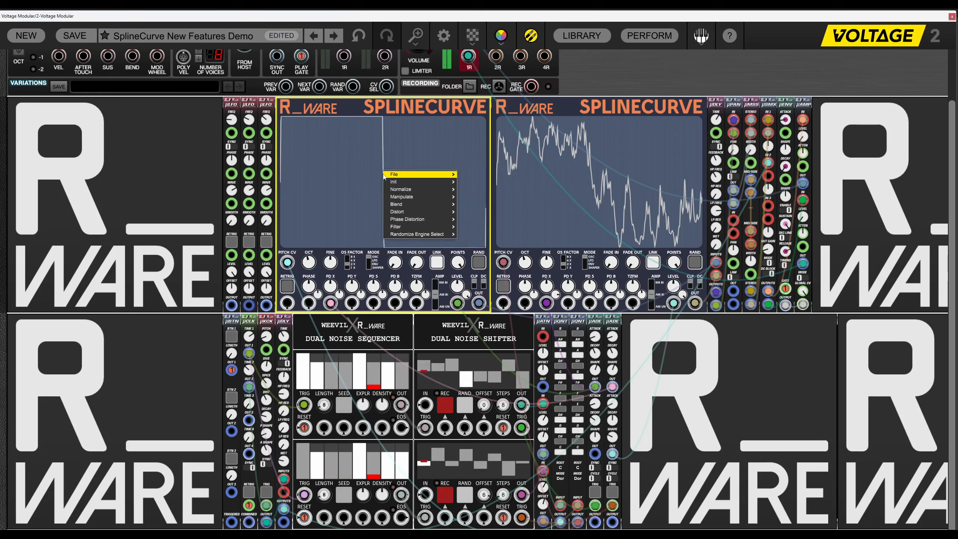
{"action": "mouse_move", "coordinate": [443, 183]}
{"action": "left_click", "coordinate": [470, 212]}
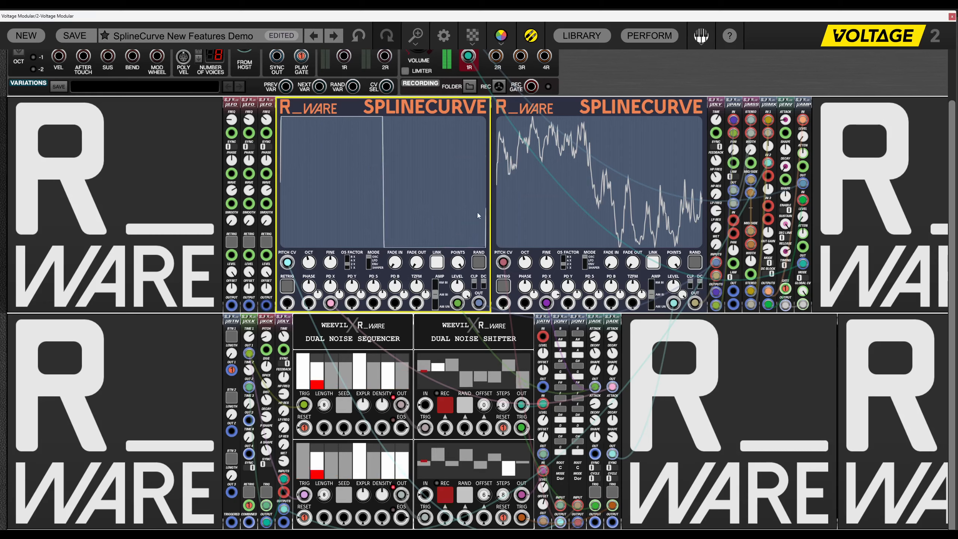
Switch the first SplineCurve's curve to the saw preset and then back to the sine preset.
{"action": "right_click", "coordinate": [361, 164]}
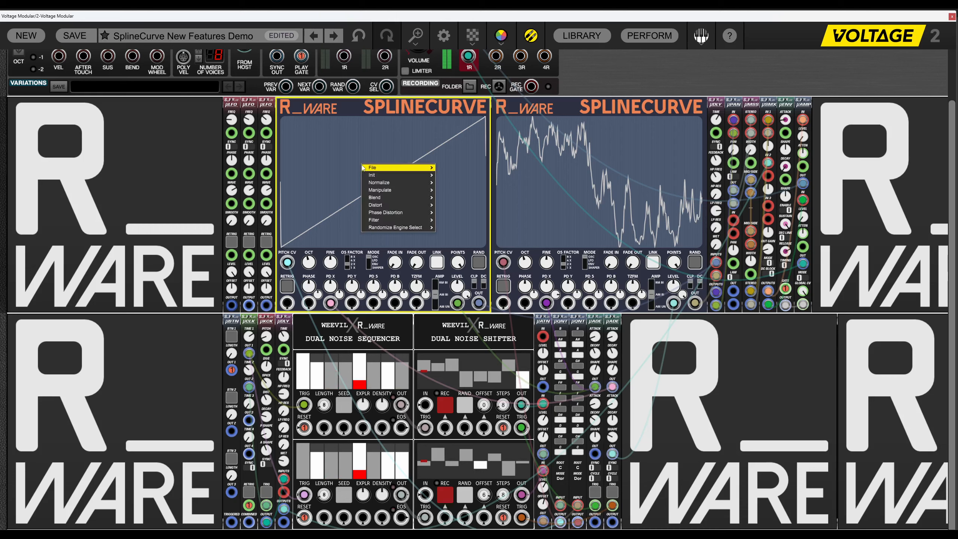
{"action": "mouse_move", "coordinate": [363, 168]}
{"action": "mouse_move", "coordinate": [388, 177]}
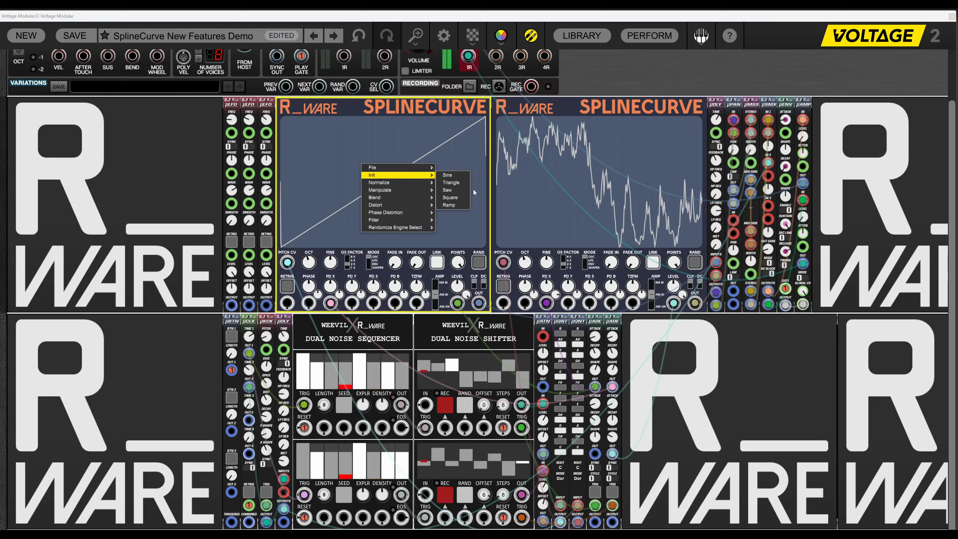
{"action": "left_click", "coordinate": [447, 190]}
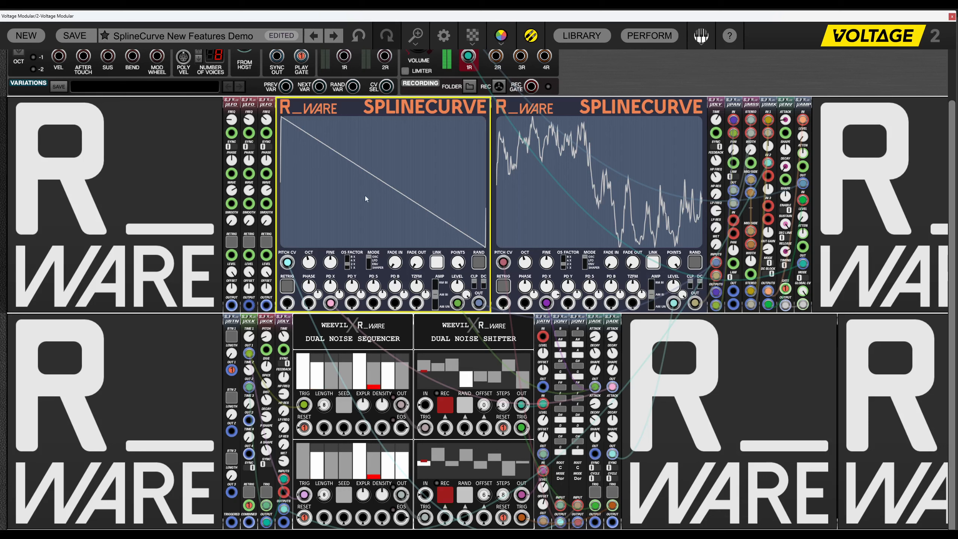
{"action": "right_click", "coordinate": [367, 159]}
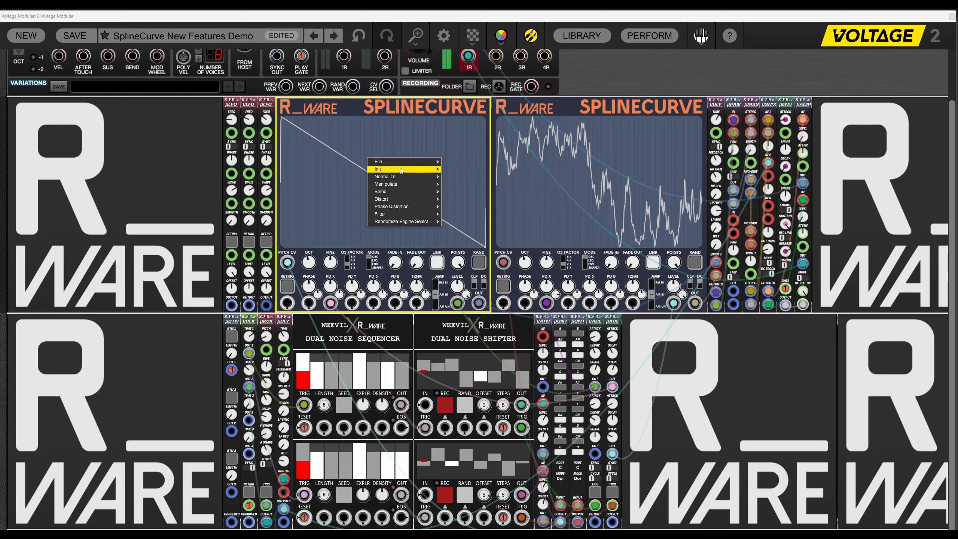
{"action": "left_click", "coordinate": [453, 169]}
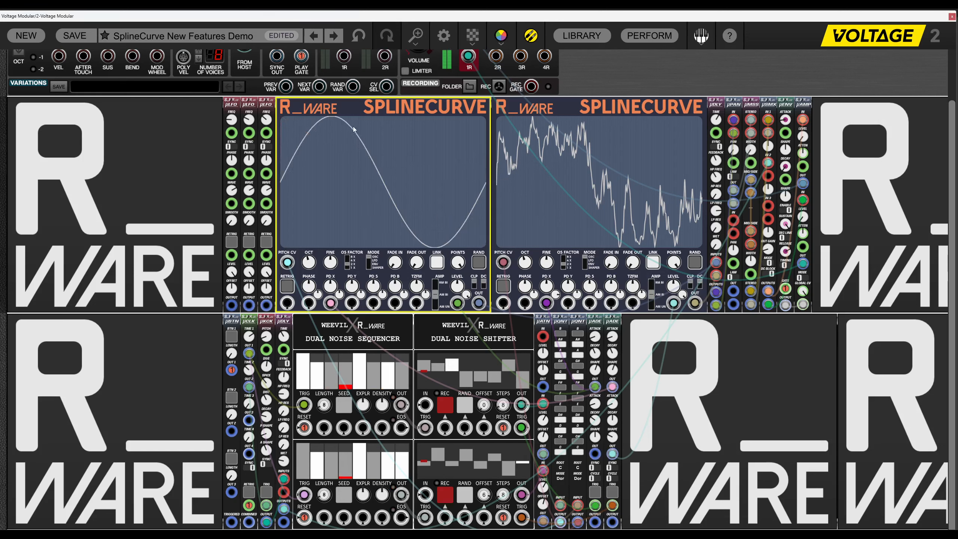
Initialize the first SplineCurve's curve as a ramp and redraw short sections near both of its ends freehand.
{"action": "right_click", "coordinate": [389, 139]}
{"action": "mouse_move", "coordinate": [413, 158]}
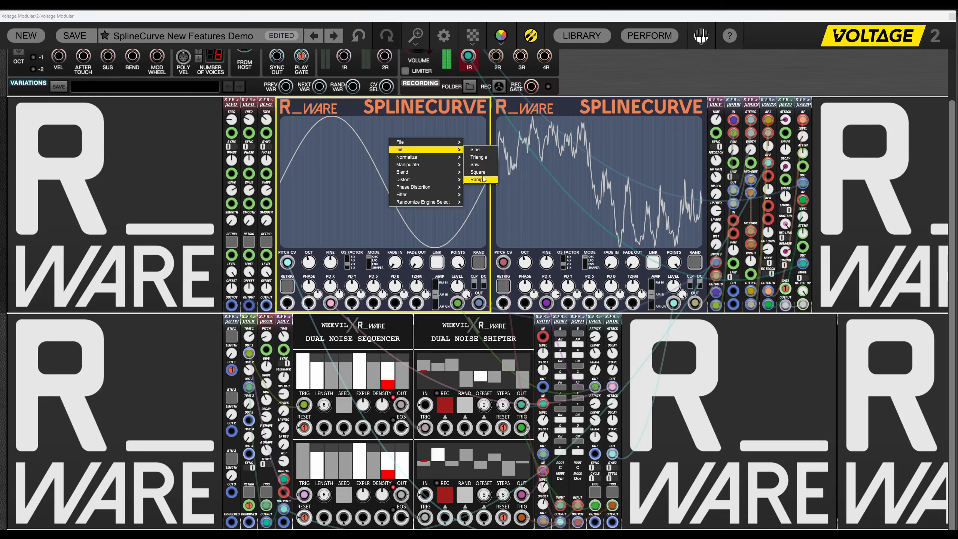
{"action": "left_click", "coordinate": [479, 150]}
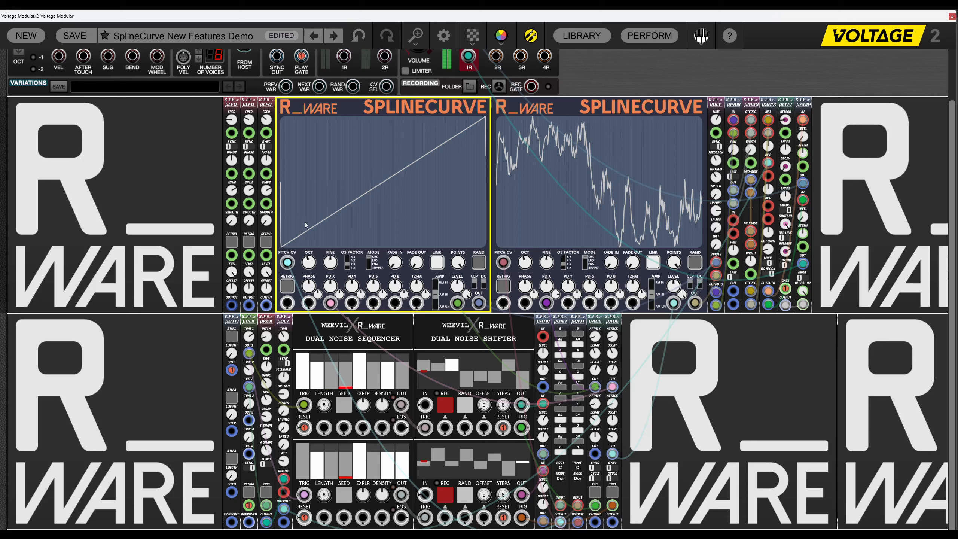
{"action": "left_click_drag", "start_coordinate": [437, 143], "coordinate": [487, 130]}
{"action": "mouse_move", "coordinate": [332, 216]}
{"action": "left_mouse_down"}
{"action": "mouse_move", "coordinate": [281, 219]}
{"action": "mouse_move", "coordinate": [302, 246]}
{"action": "left_mouse_up"}
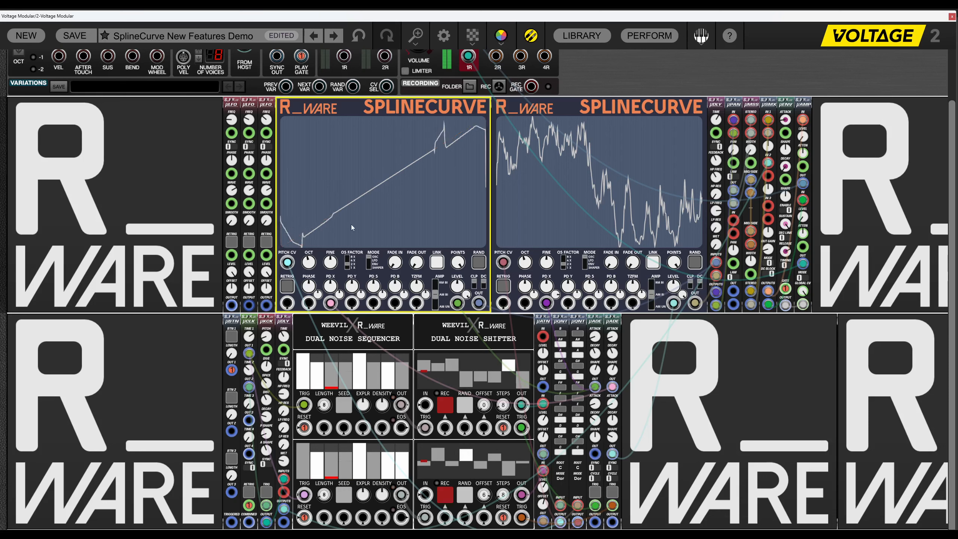
Initialize the first SplineCurve's curve as a sine wave and redraw short sections near its start, middle and end freehand.
{"action": "right_click", "coordinate": [359, 182]}
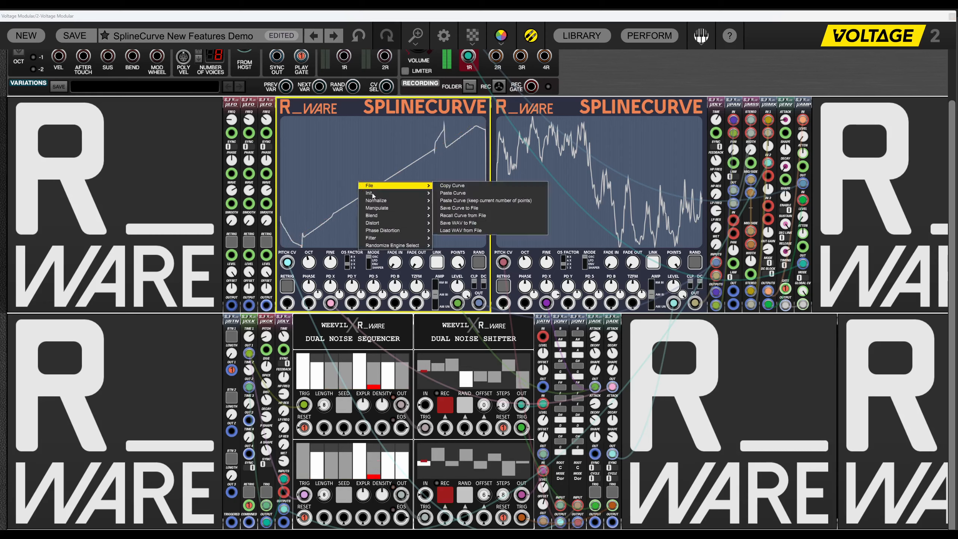
{"action": "mouse_move", "coordinate": [415, 193]}
{"action": "left_click", "coordinate": [451, 192]}
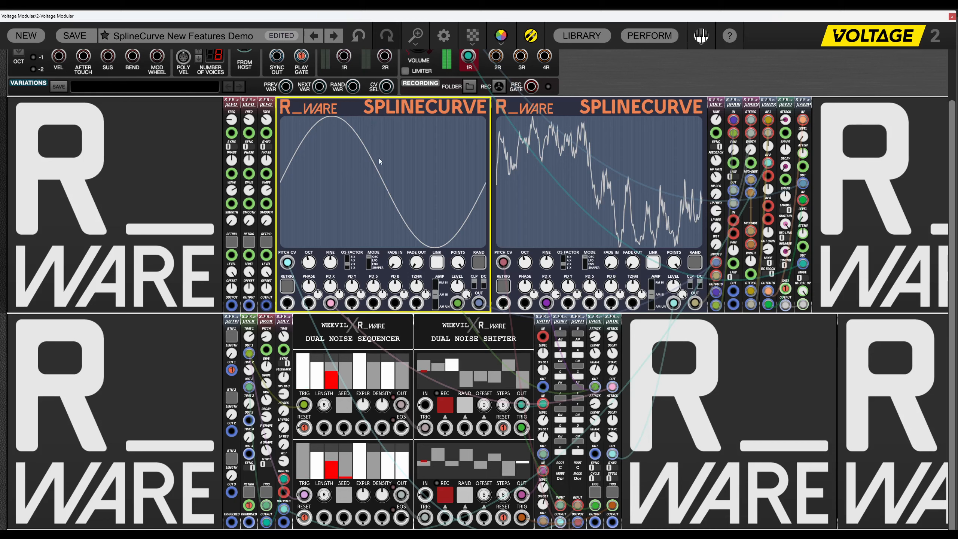
{"action": "left_click_drag", "start_coordinate": [289, 162], "coordinate": [308, 144]}
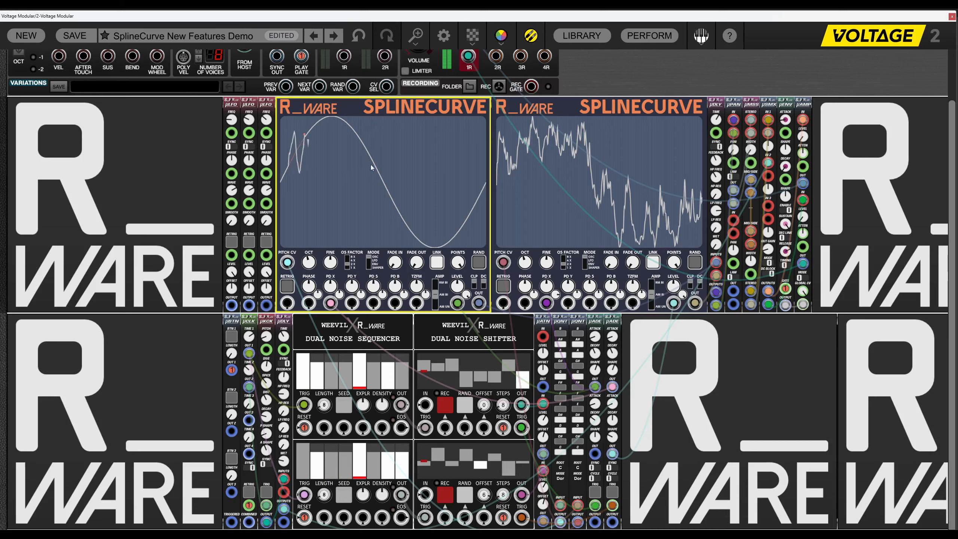
{"action": "left_click_drag", "start_coordinate": [376, 169], "coordinate": [393, 184]}
{"action": "mouse_move", "coordinate": [471, 216]}
{"action": "left_mouse_down"}
{"action": "mouse_move", "coordinate": [474, 228]}
{"action": "mouse_move", "coordinate": [485, 183]}
{"action": "left_mouse_up"}
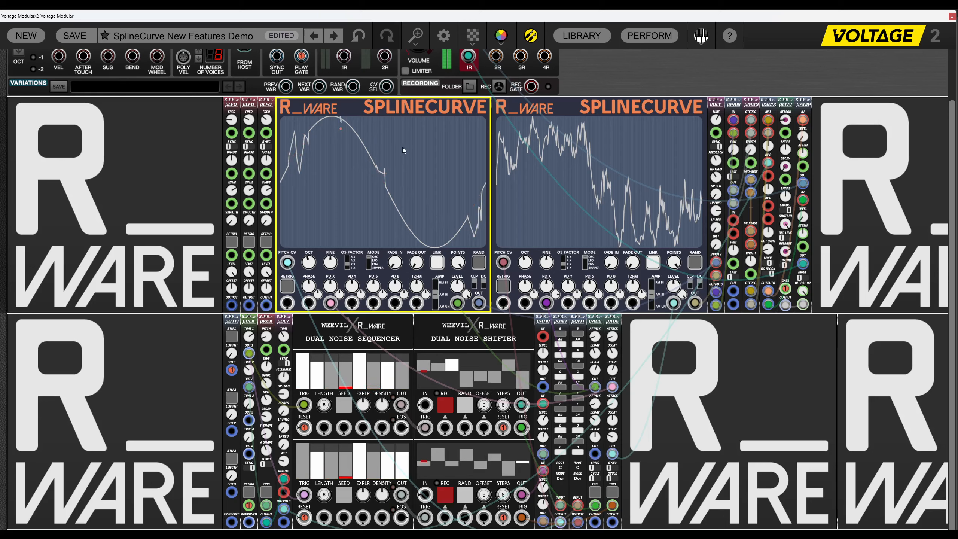
Redraw the falling middle of the first SplineCurve's curve freehand as a high shelf, raising its last part to the upper edge.
{"action": "left_click_drag", "start_coordinate": [402, 151], "coordinate": [341, 128]}
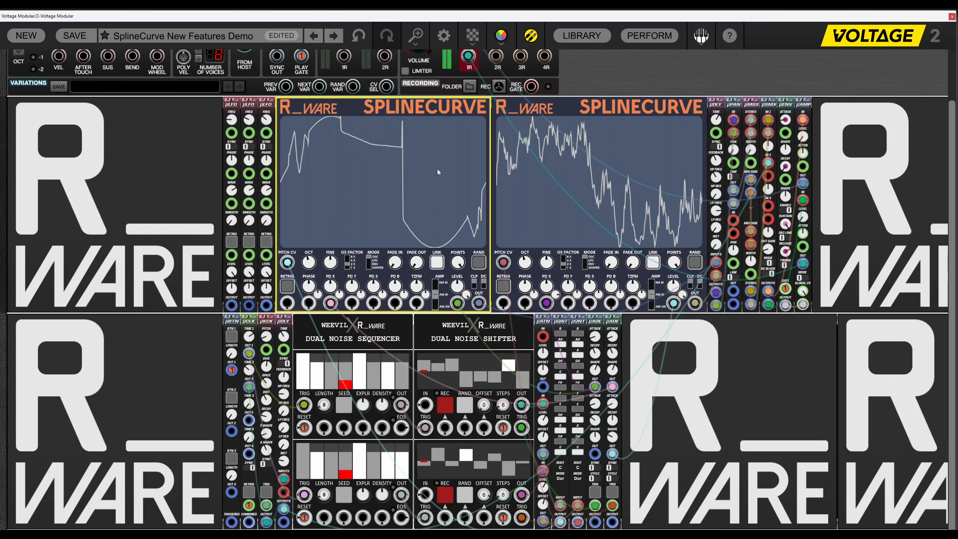
{"action": "right_click", "coordinate": [371, 165]}
{"action": "mouse_move", "coordinate": [390, 181]}
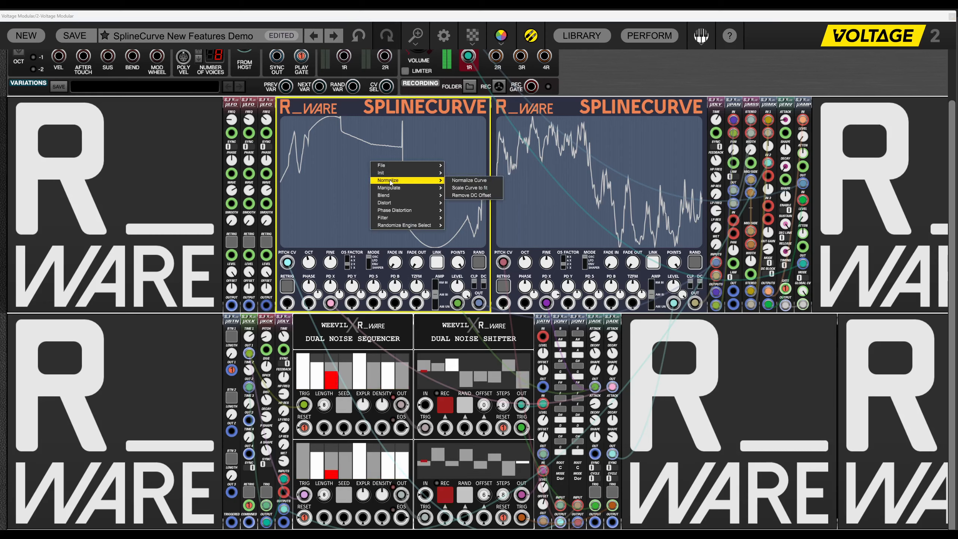
{"action": "left_click", "coordinate": [346, 165]}
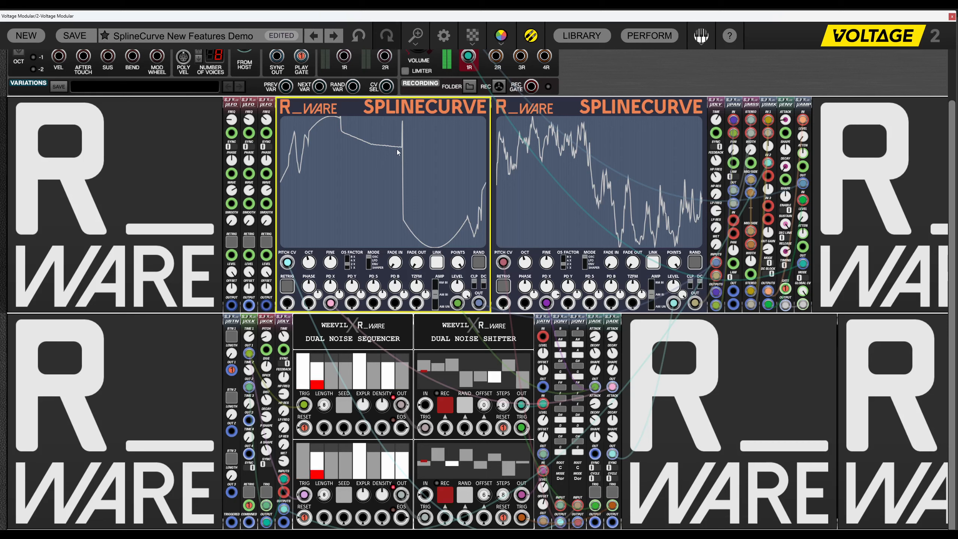
{"action": "left_click_drag", "start_coordinate": [383, 126], "coordinate": [402, 116]}
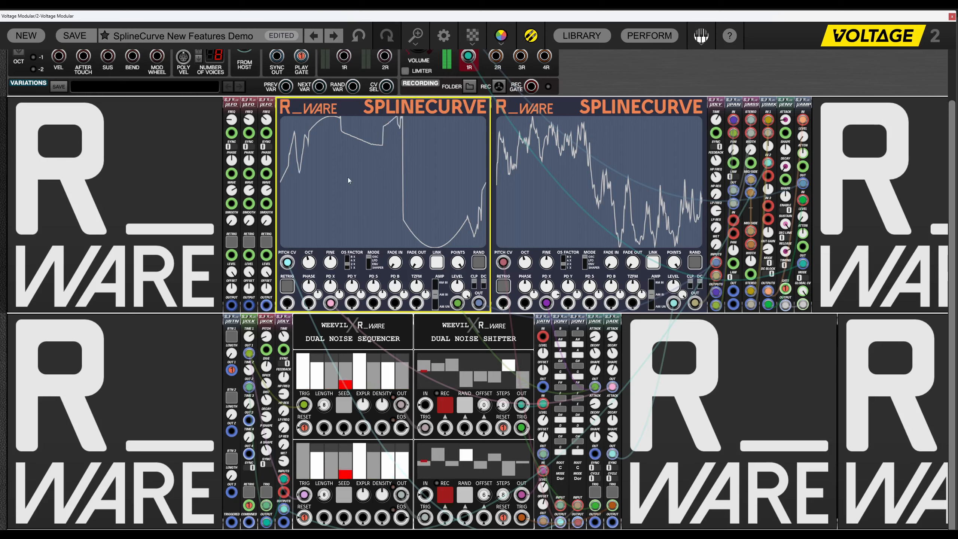
{"action": "left_click", "coordinate": [474, 282]}
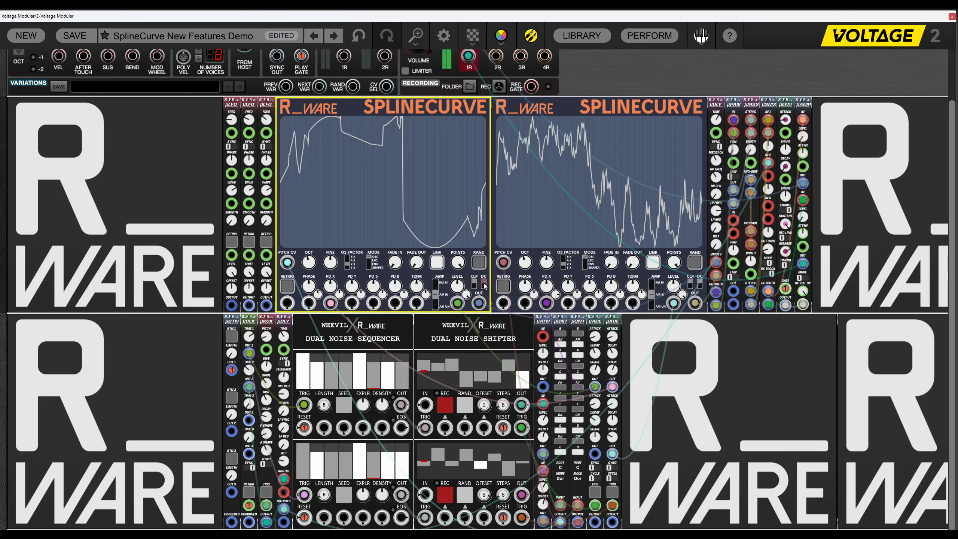
Normalize the first SplineCurve's curve with Normalize Curve.
{"action": "right_click", "coordinate": [376, 177]}
{"action": "mouse_move", "coordinate": [415, 195]}
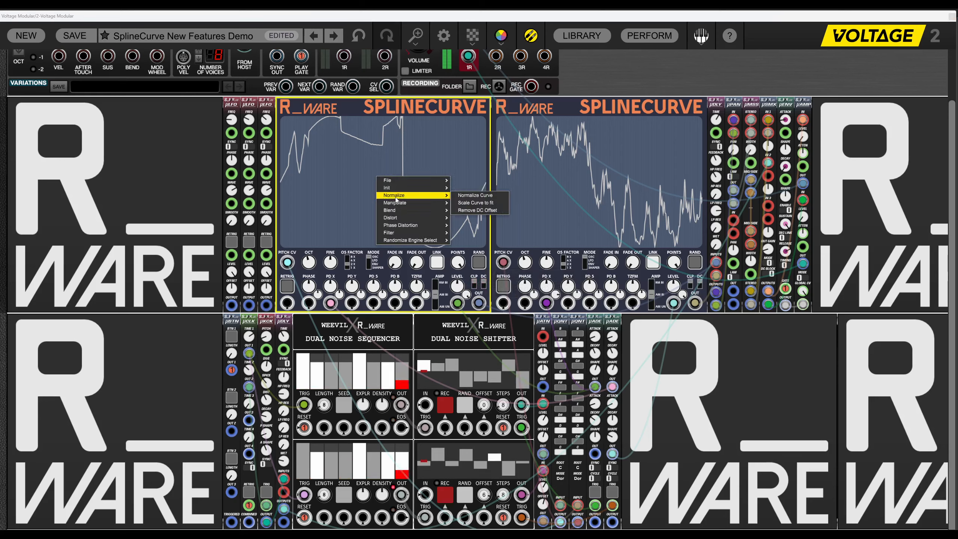
{"action": "left_click", "coordinate": [463, 196]}
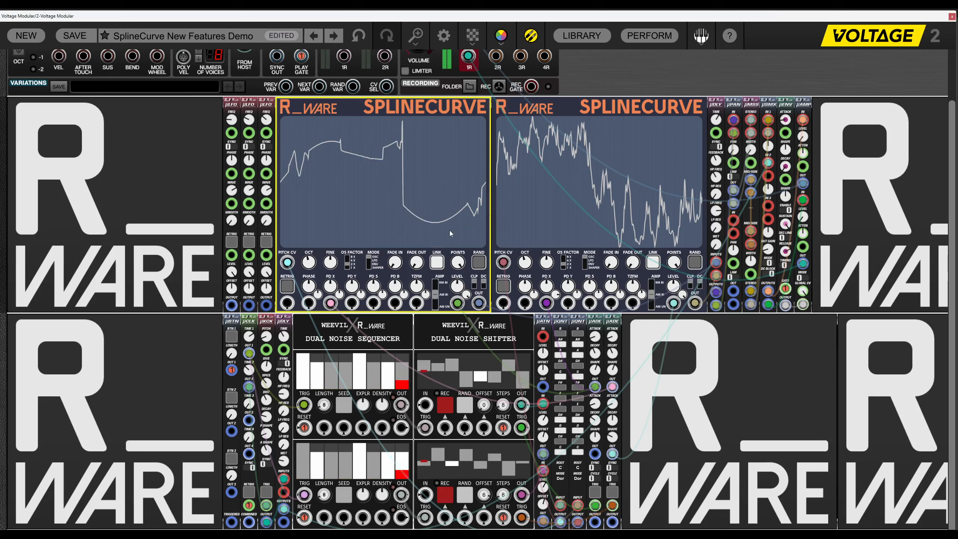
{"action": "right_click", "coordinate": [370, 193]}
{"action": "left_click", "coordinate": [375, 128]}
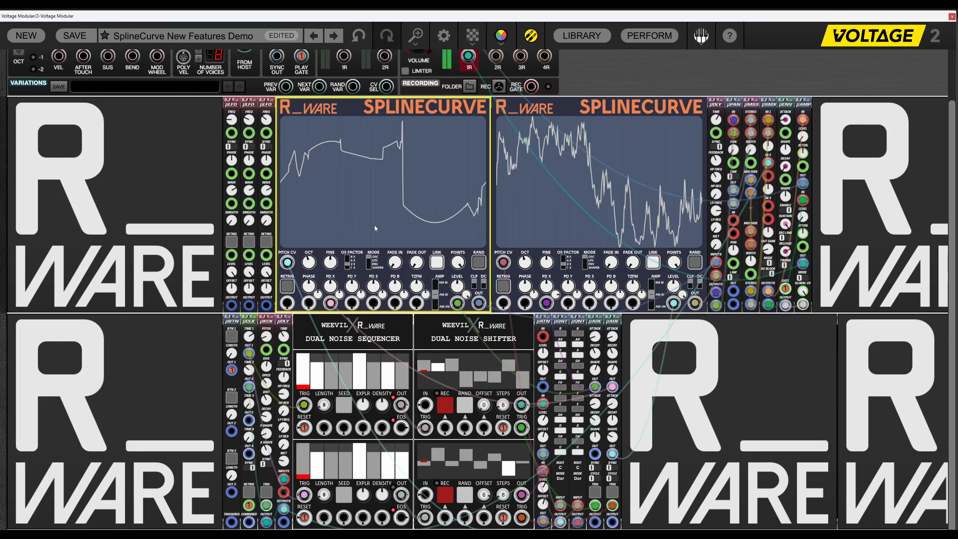
Scale the first SplineCurve's curve to fit and remove its DC offset.
{"action": "right_click", "coordinate": [332, 203]}
{"action": "mouse_move", "coordinate": [332, 203]}
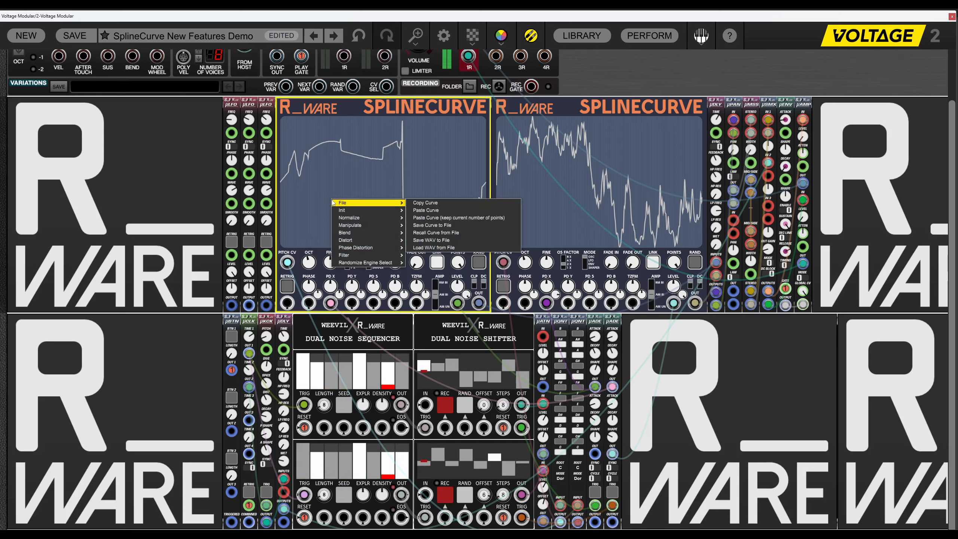
{"action": "mouse_move", "coordinate": [378, 218]}
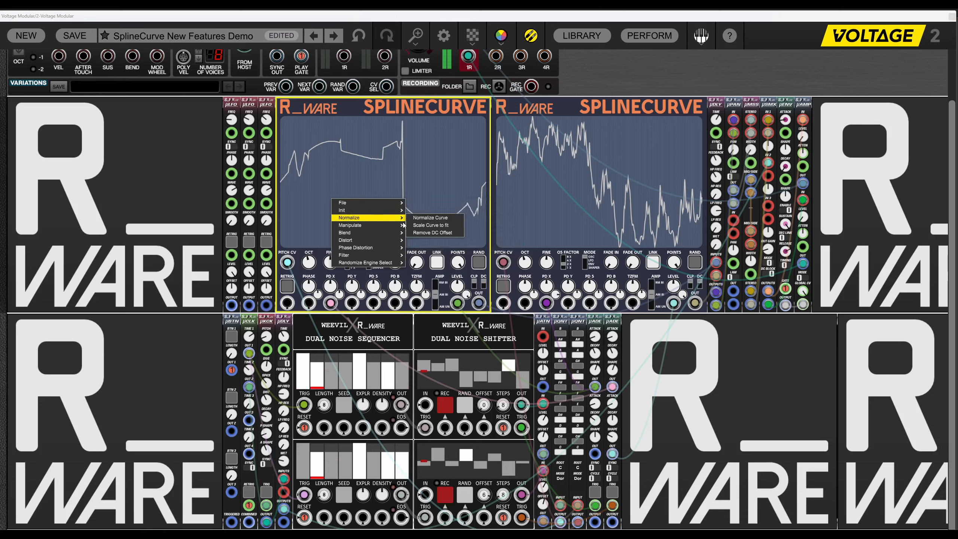
{"action": "left_click", "coordinate": [436, 225]}
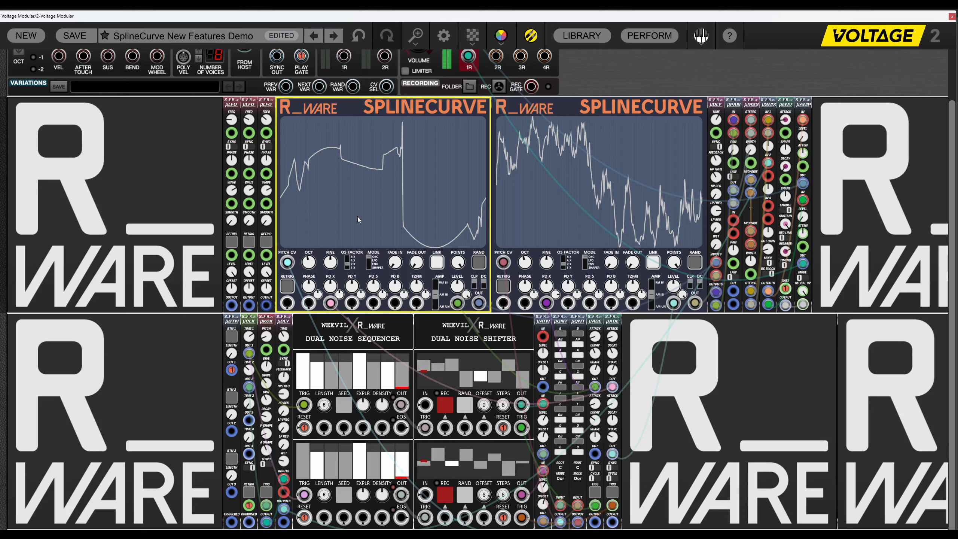
{"action": "right_click", "coordinate": [404, 166]}
{"action": "mouse_move", "coordinate": [438, 186]}
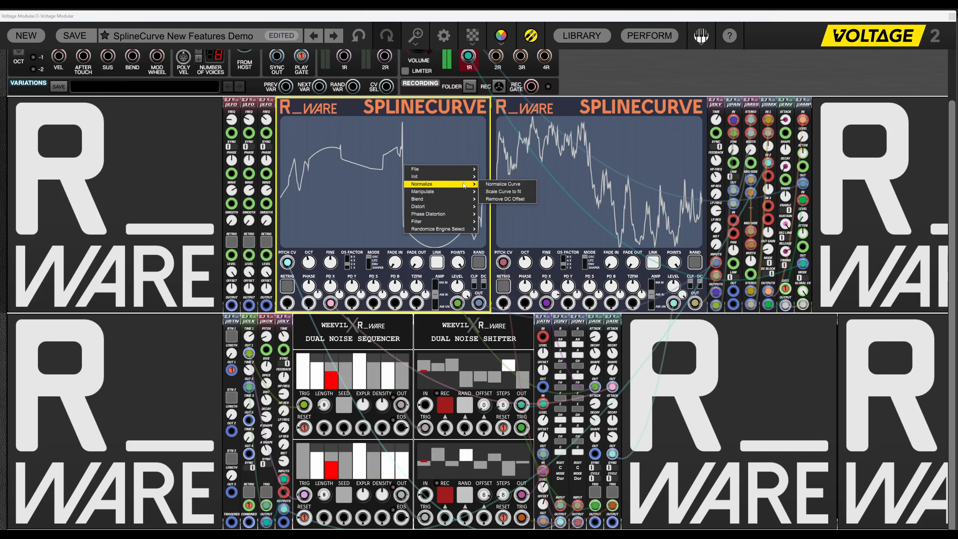
{"action": "left_click", "coordinate": [511, 200]}
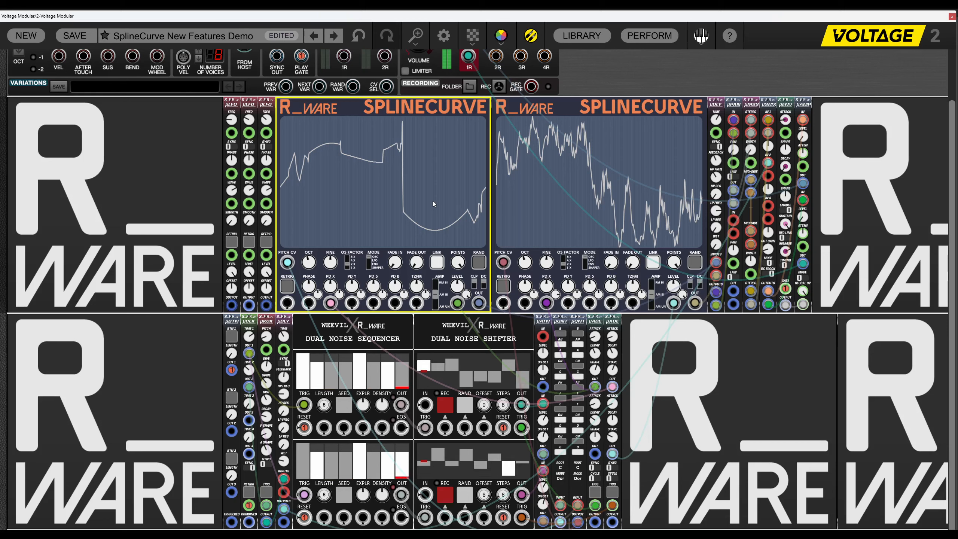
Invert the first SplineCurve's whole curve horizontally and then vertically.
{"action": "right_click", "coordinate": [419, 164]}
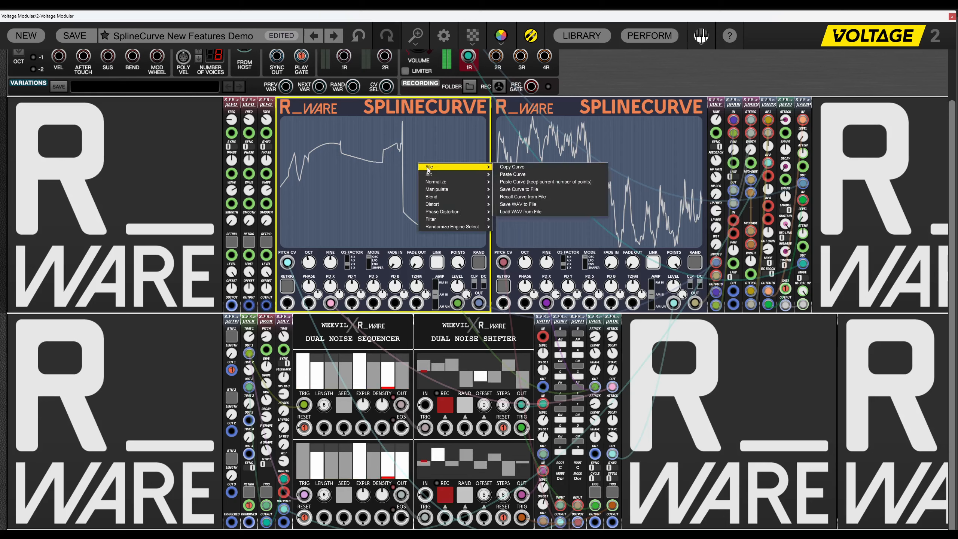
{"action": "mouse_move", "coordinate": [446, 192]}
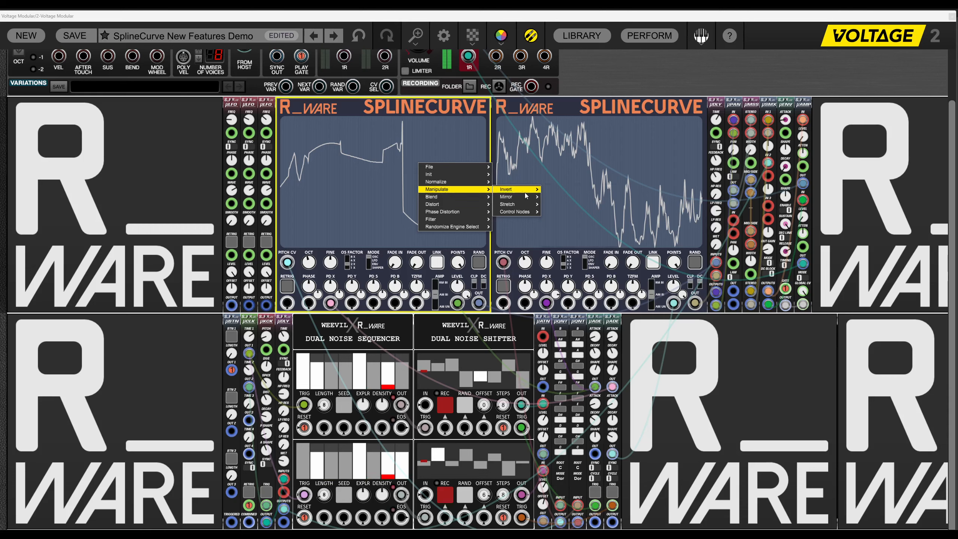
{"action": "mouse_move", "coordinate": [525, 192]}
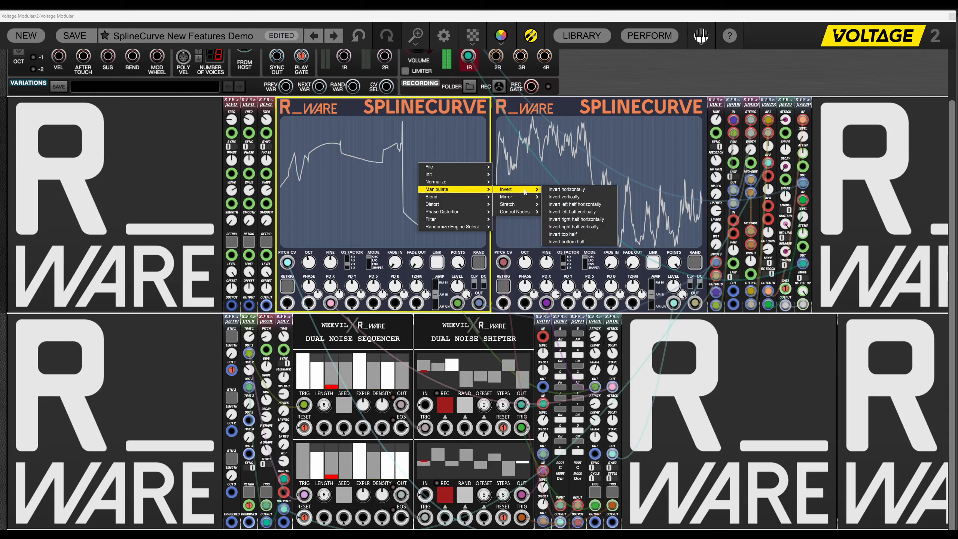
{"action": "left_click", "coordinate": [565, 190]}
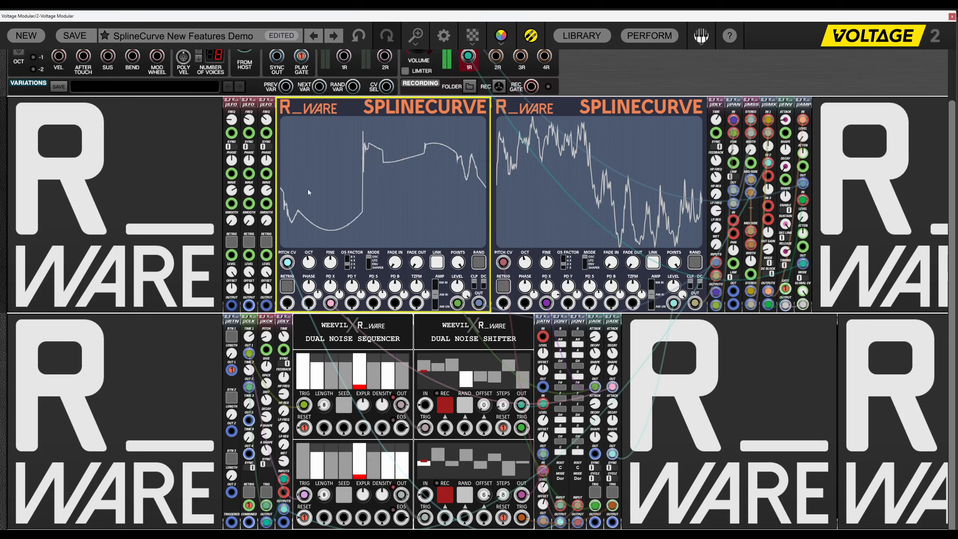
{"action": "right_click", "coordinate": [407, 183]}
{"action": "mouse_move", "coordinate": [415, 185]}
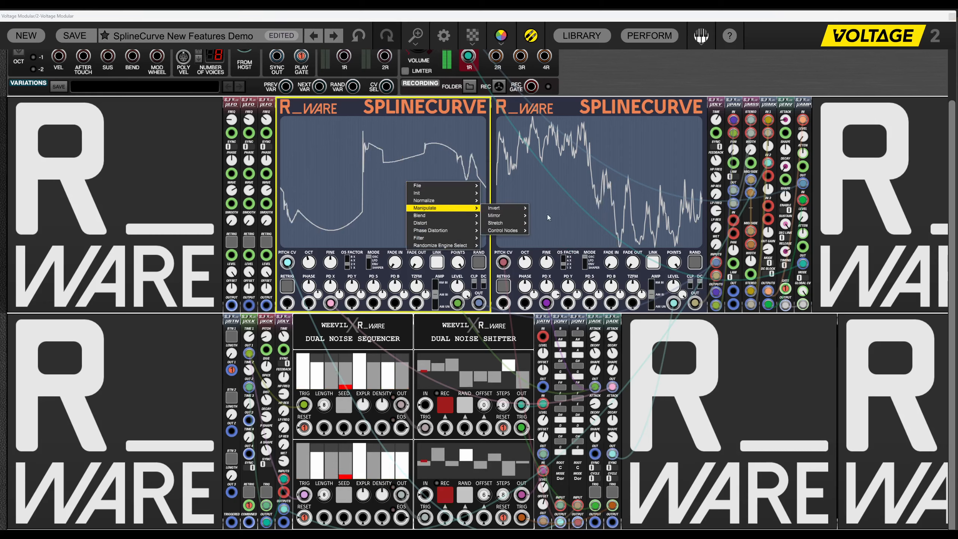
{"action": "mouse_move", "coordinate": [520, 209]}
{"action": "left_click", "coordinate": [558, 215]}
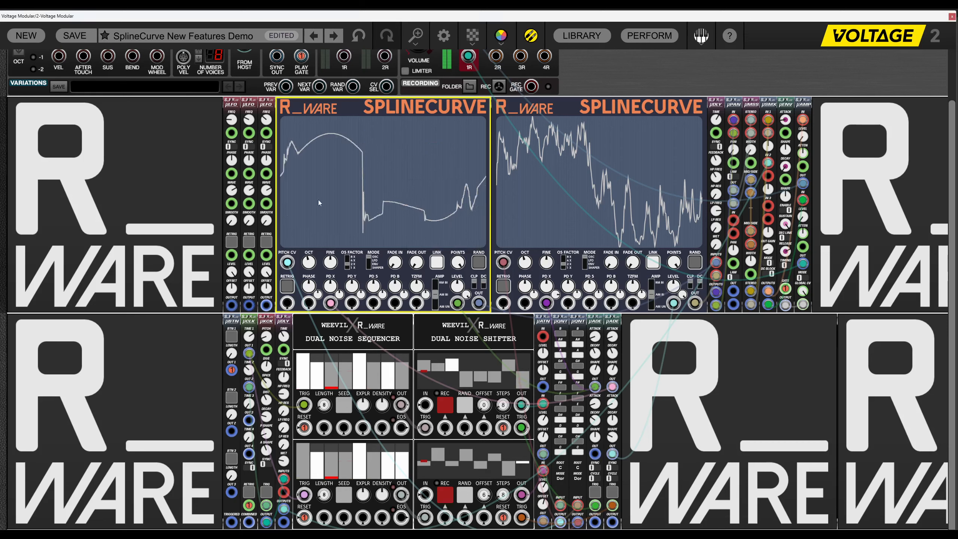
Invert the left half of the first SplineCurve's curve horizontally, then invert its right half horizontally.
{"action": "right_click", "coordinate": [368, 178]}
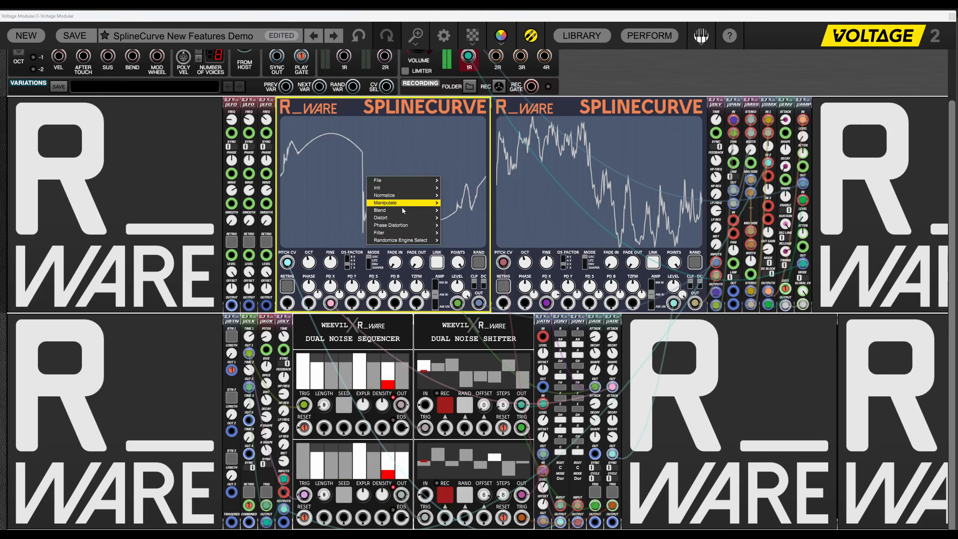
{"action": "mouse_move", "coordinate": [403, 206]}
{"action": "mouse_move", "coordinate": [462, 204]}
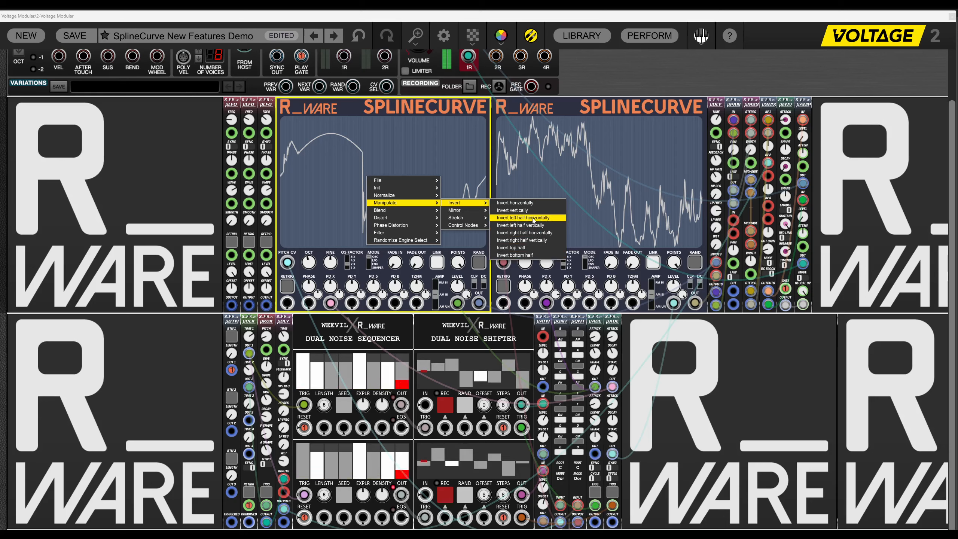
{"action": "left_click", "coordinate": [532, 218]}
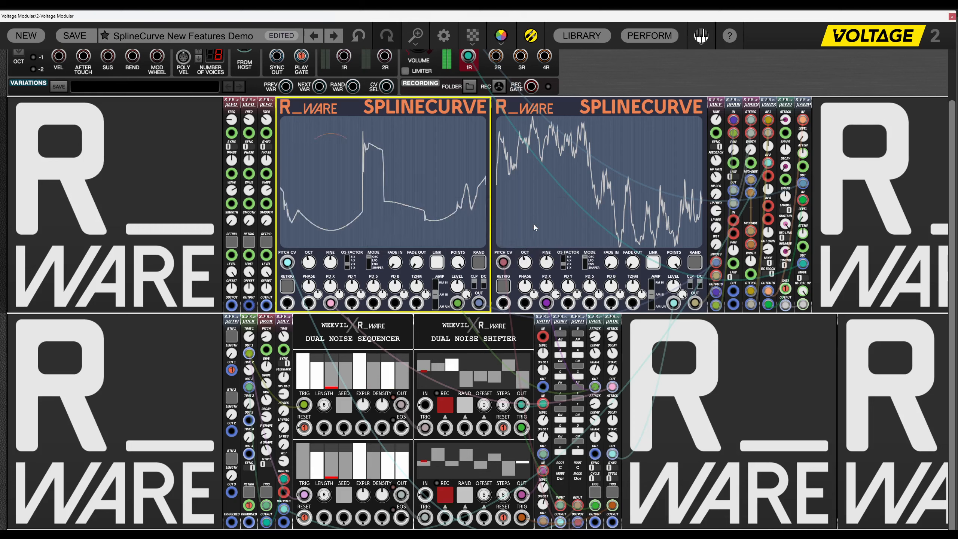
{"action": "right_click", "coordinate": [402, 147]}
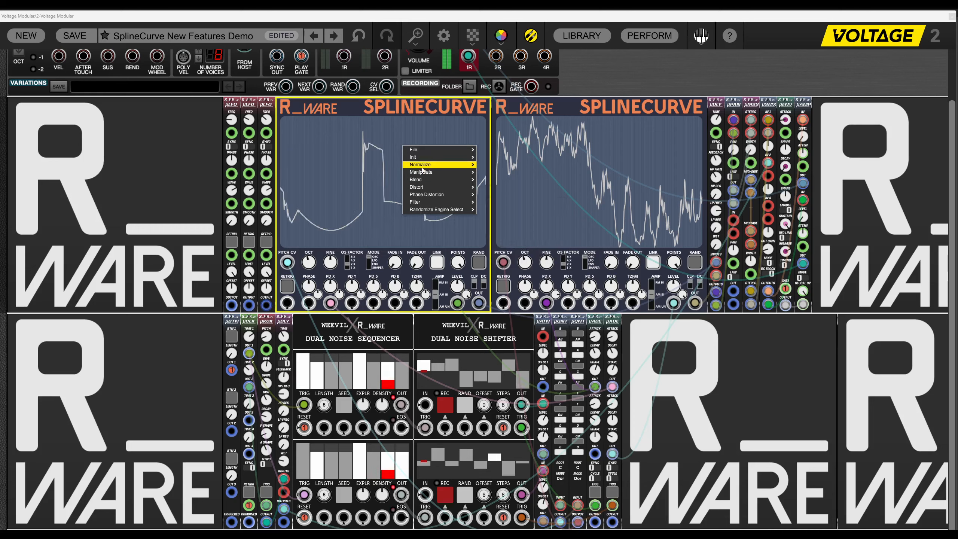
{"action": "mouse_move", "coordinate": [433, 172]}
{"action": "mouse_move", "coordinate": [494, 172]}
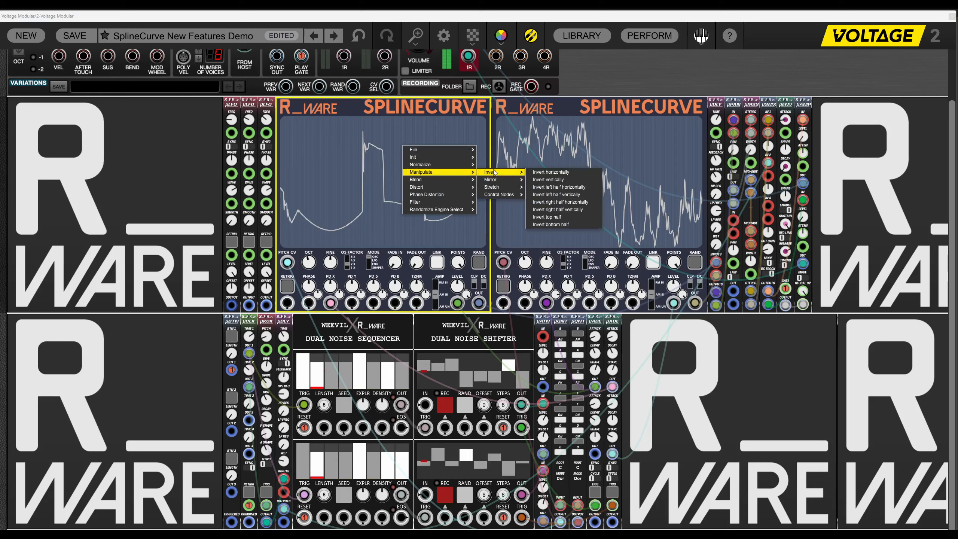
{"action": "left_click", "coordinate": [583, 204]}
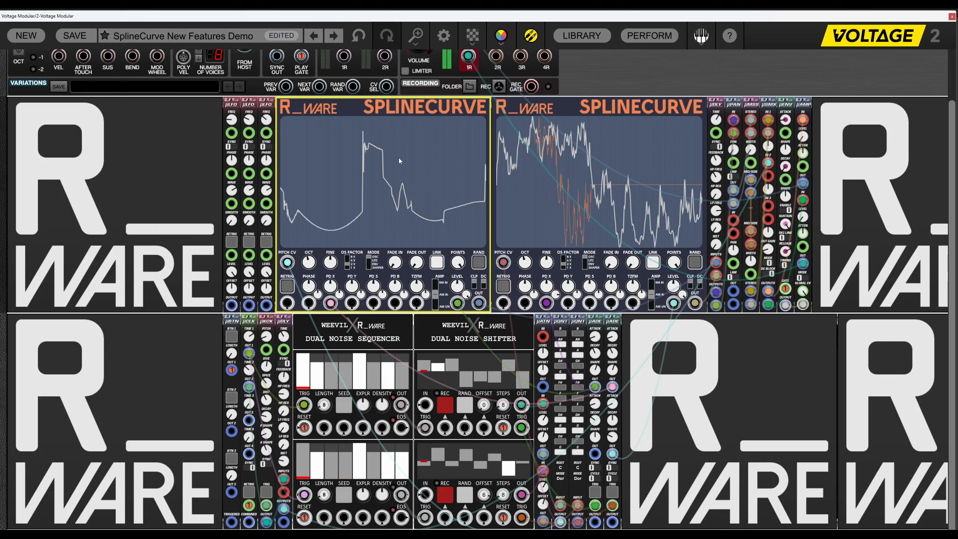
Invert the top half of the first SplineCurve's curve.
{"action": "right_click", "coordinate": [416, 150]}
{"action": "mouse_move", "coordinate": [460, 177]}
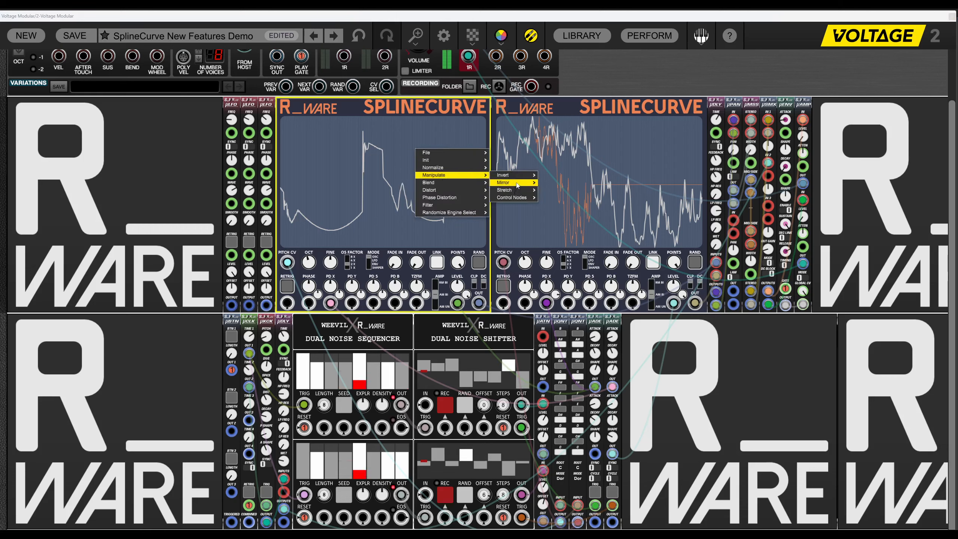
{"action": "mouse_move", "coordinate": [508, 175]}
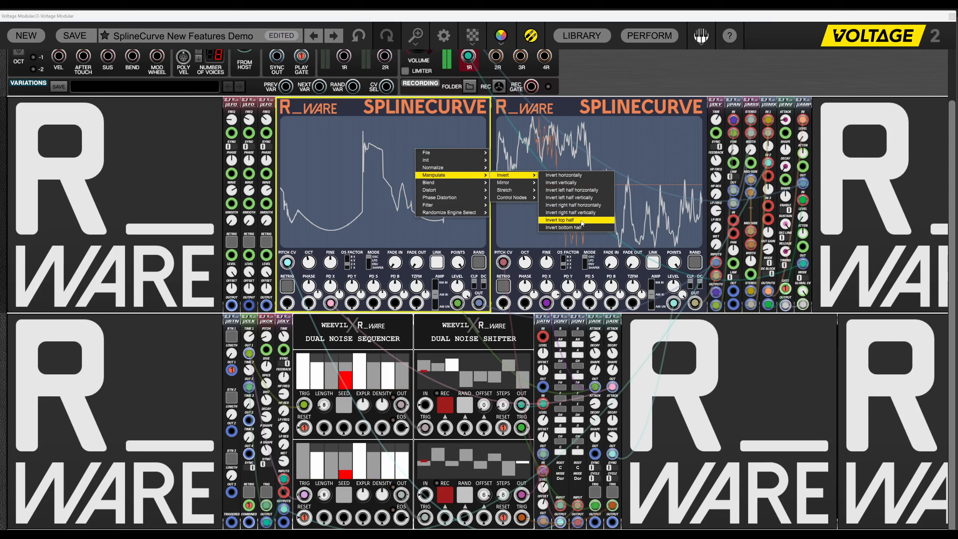
{"action": "left_click", "coordinate": [353, 107]}
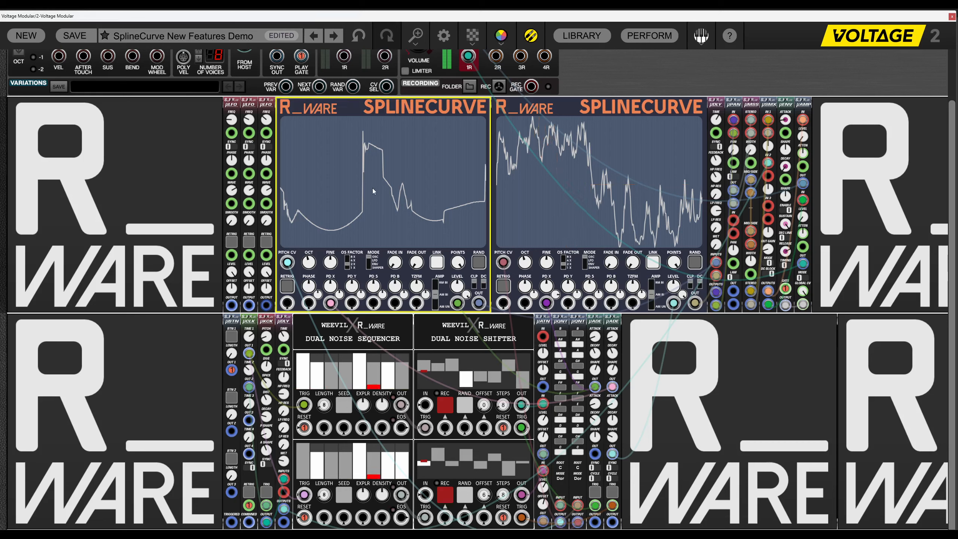
{"action": "right_click", "coordinate": [420, 159]}
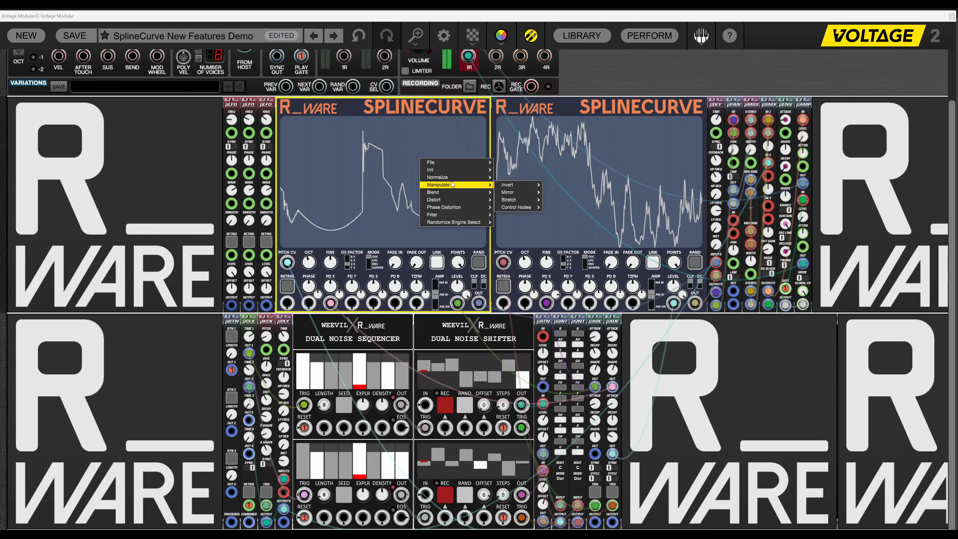
{"action": "mouse_move", "coordinate": [509, 184]}
{"action": "left_click", "coordinate": [577, 230]}
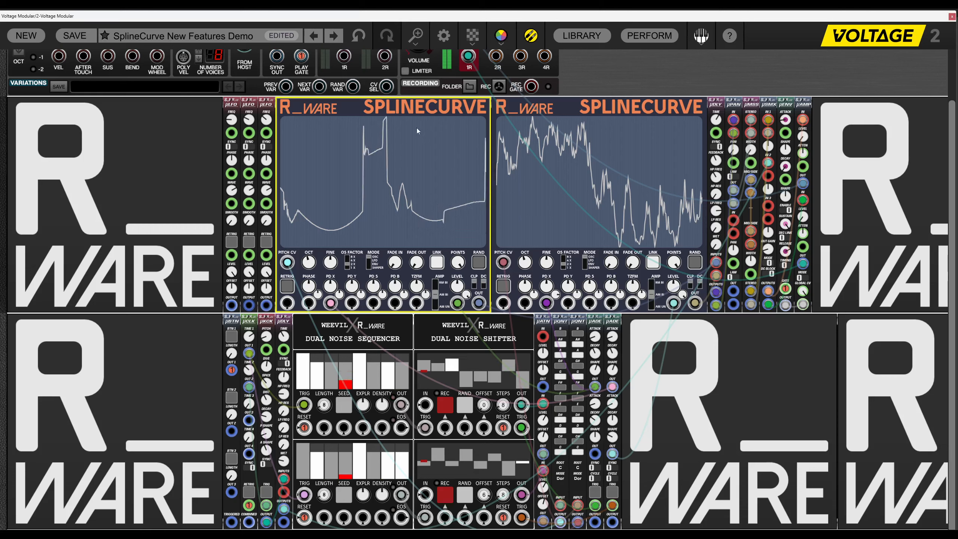
Invert the bottom half of the first SplineCurve's curve.
{"action": "right_click", "coordinate": [422, 140]}
{"action": "mouse_move", "coordinate": [513, 183]}
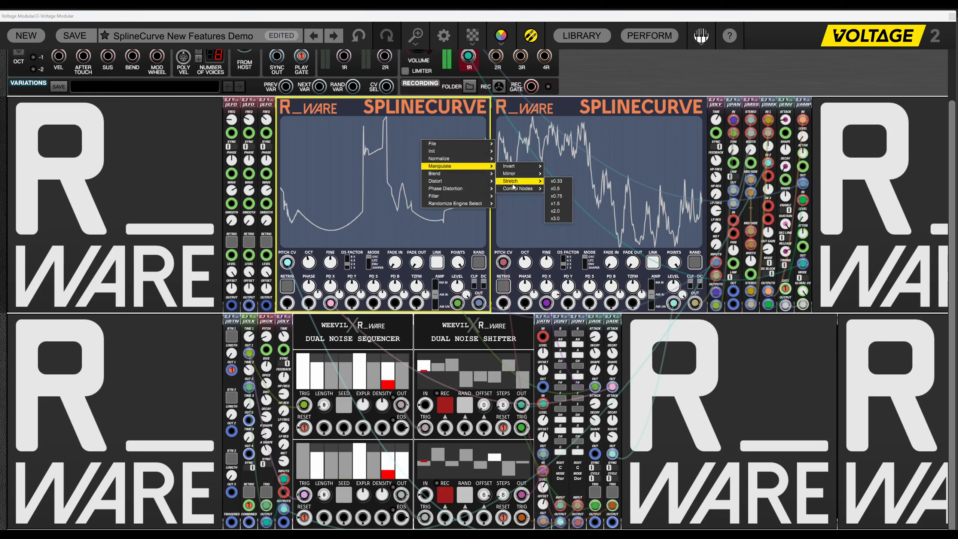
{"action": "left_click", "coordinate": [566, 218]}
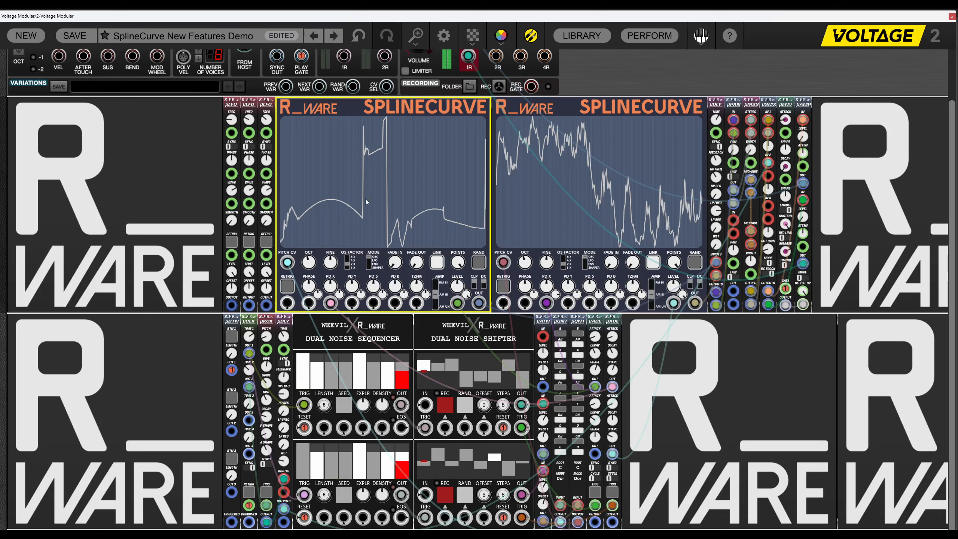
Draw a freehand zigzag across the full width of the first SplineCurve's display and invert the top half of that curve.
{"action": "mouse_move", "coordinate": [285, 197]}
{"action": "left_mouse_down"}
{"action": "mouse_move", "coordinate": [317, 177]}
{"action": "mouse_move", "coordinate": [377, 187]}
{"action": "mouse_move", "coordinate": [402, 176]}
{"action": "mouse_move", "coordinate": [456, 179]}
{"action": "mouse_move", "coordinate": [485, 140]}
{"action": "left_mouse_up"}
{"action": "right_click", "coordinate": [429, 146]}
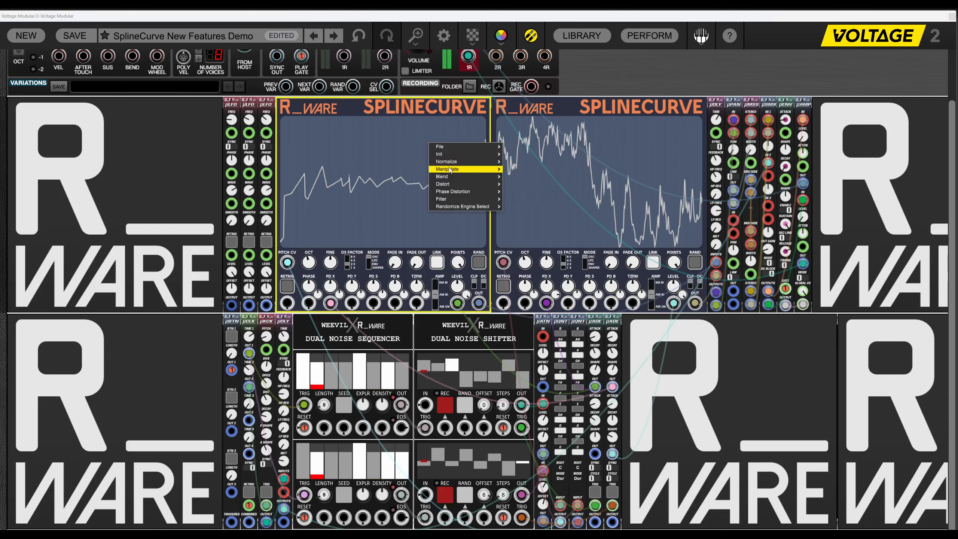
{"action": "mouse_move", "coordinate": [486, 169]}
{"action": "mouse_move", "coordinate": [532, 169]}
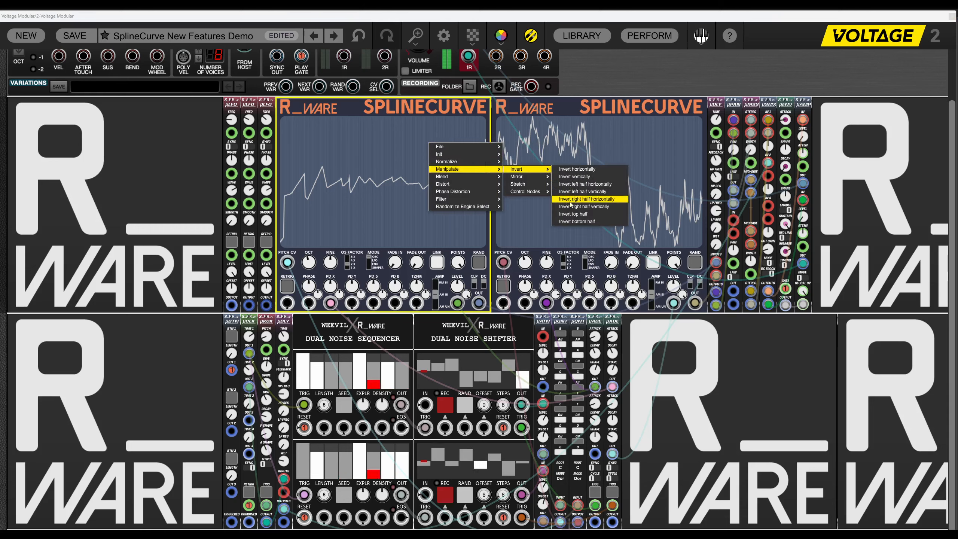
{"action": "left_click", "coordinate": [578, 214]}
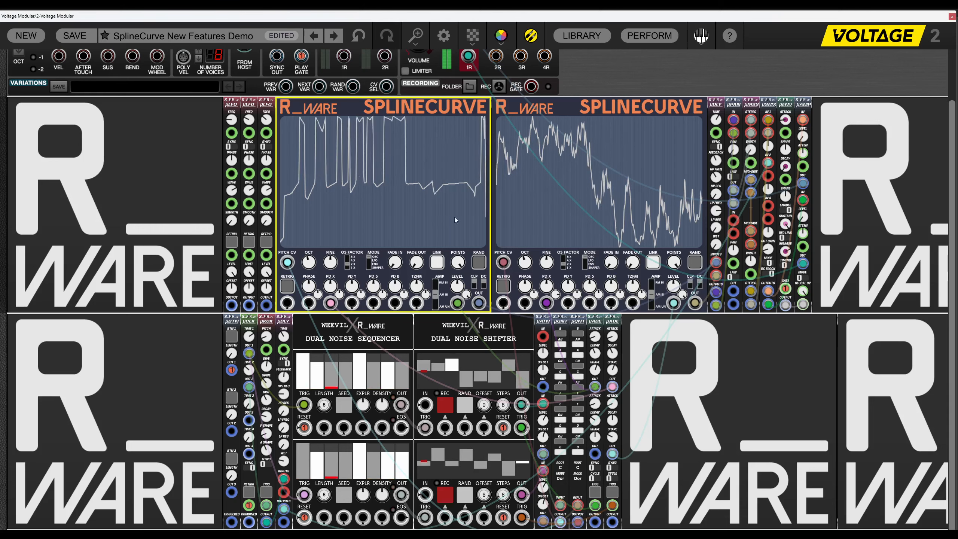
Invert the bottom half of the redrawn zigzag curve in the first SplineCurve.
{"action": "right_click", "coordinate": [430, 147]}
{"action": "mouse_move", "coordinate": [468, 179]}
{"action": "mouse_move", "coordinate": [532, 177]}
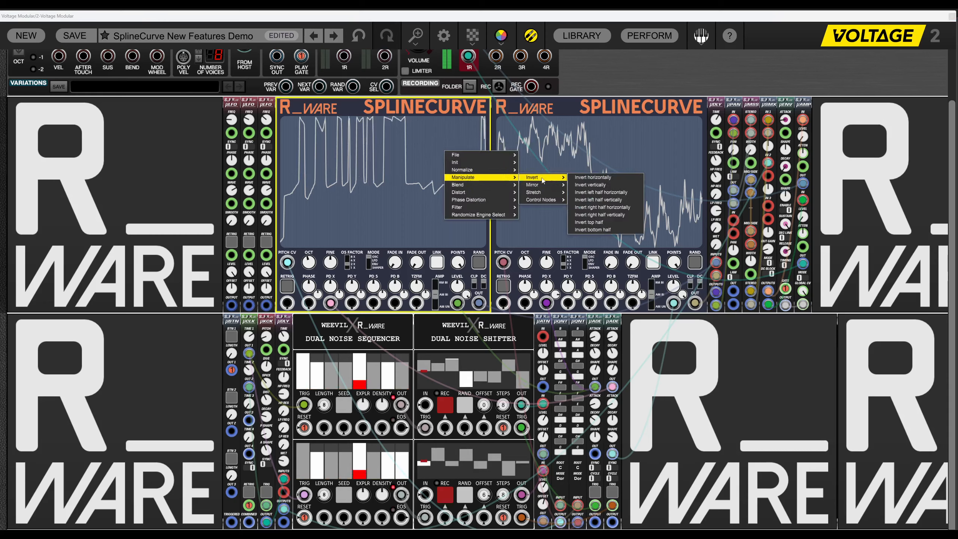
{"action": "left_click", "coordinate": [588, 230]}
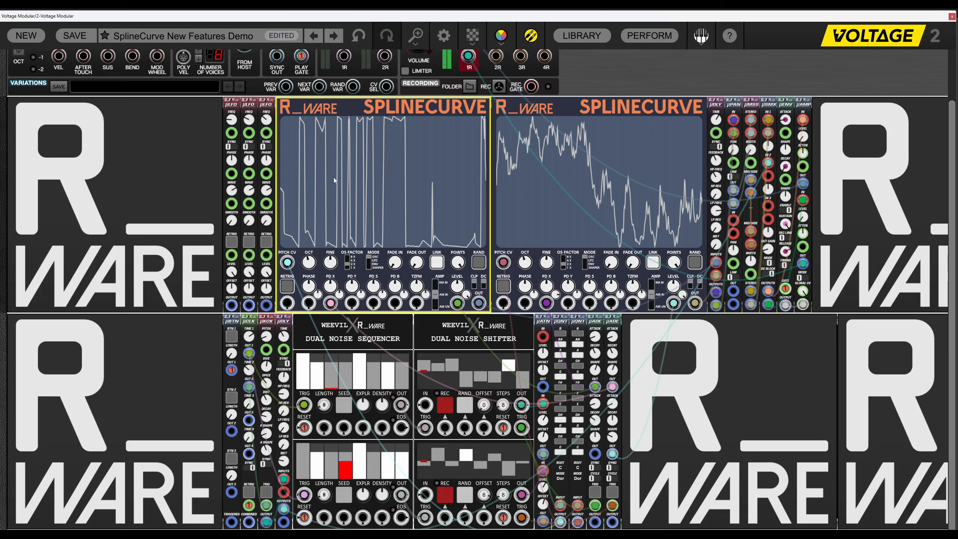
Randomize the first SplineCurve's curve several times in a row to get a new shape.
{"action": "left_click", "coordinate": [478, 260]}
{"action": "left_click", "coordinate": [478, 260]}
{"action": "left_click", "coordinate": [478, 260]}
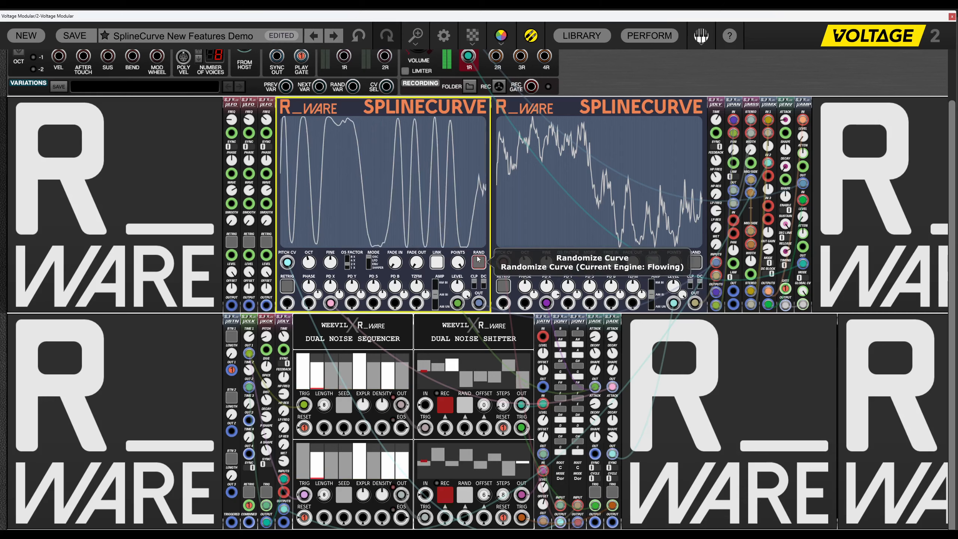
{"action": "left_click", "coordinate": [478, 260]}
{"action": "left_click", "coordinate": [478, 260]}
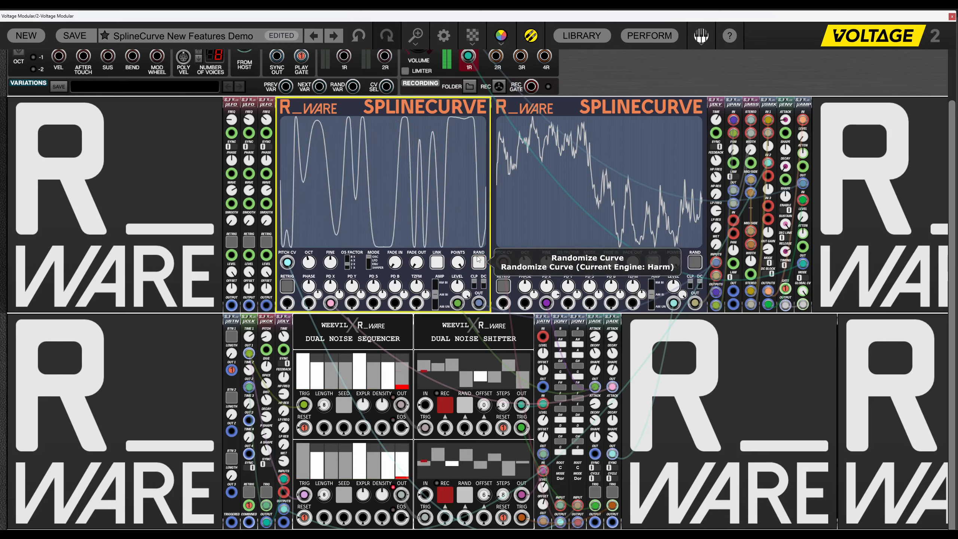
Mirror the left side of the first SplineCurve's curve, then mirror its right side.
{"action": "right_click", "coordinate": [390, 163]}
{"action": "mouse_move", "coordinate": [433, 185]}
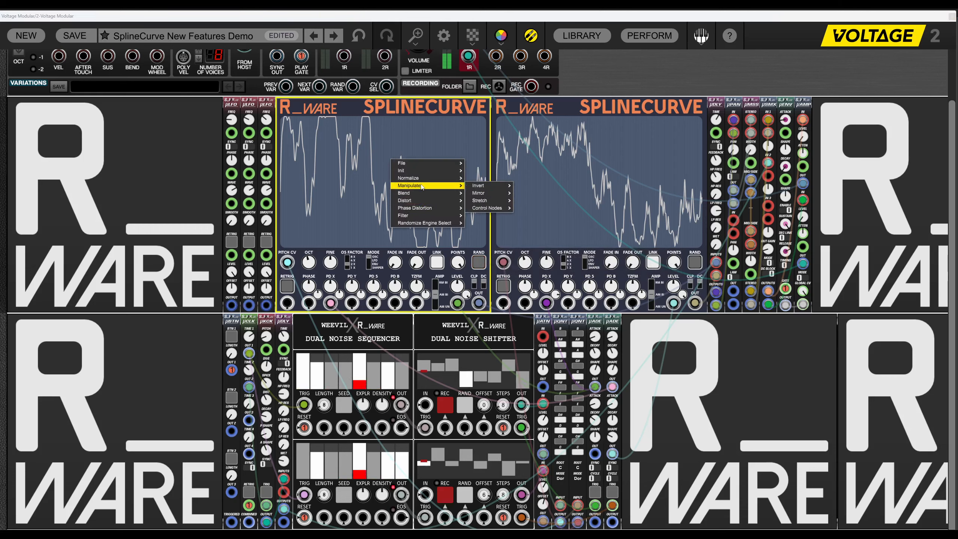
{"action": "mouse_move", "coordinate": [485, 193]}
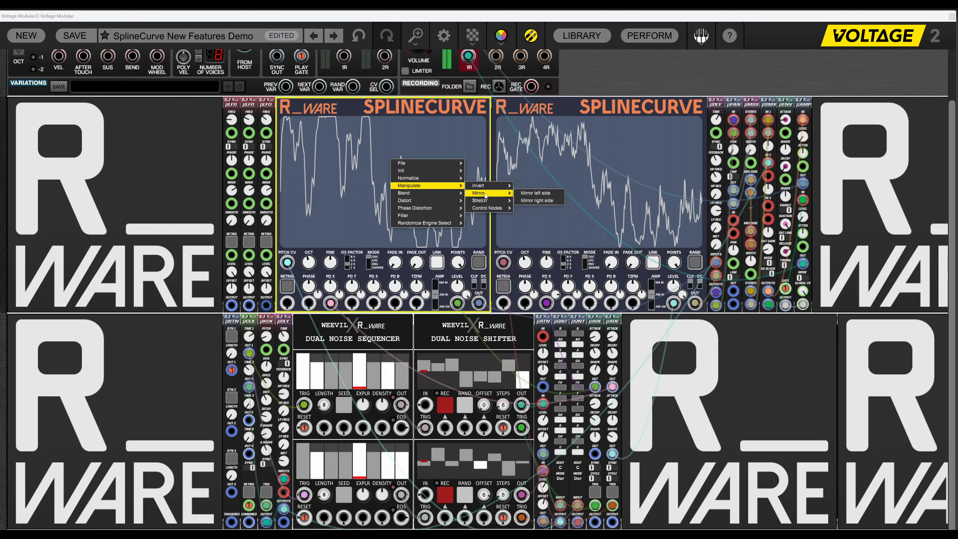
{"action": "left_click", "coordinate": [548, 193]}
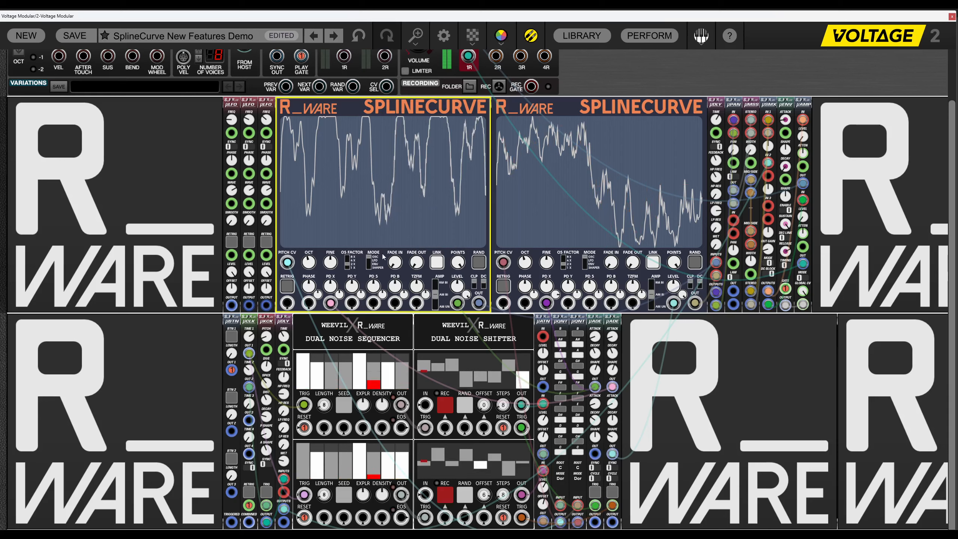
{"action": "right_click", "coordinate": [437, 231]}
{"action": "mouse_move", "coordinate": [465, 259]}
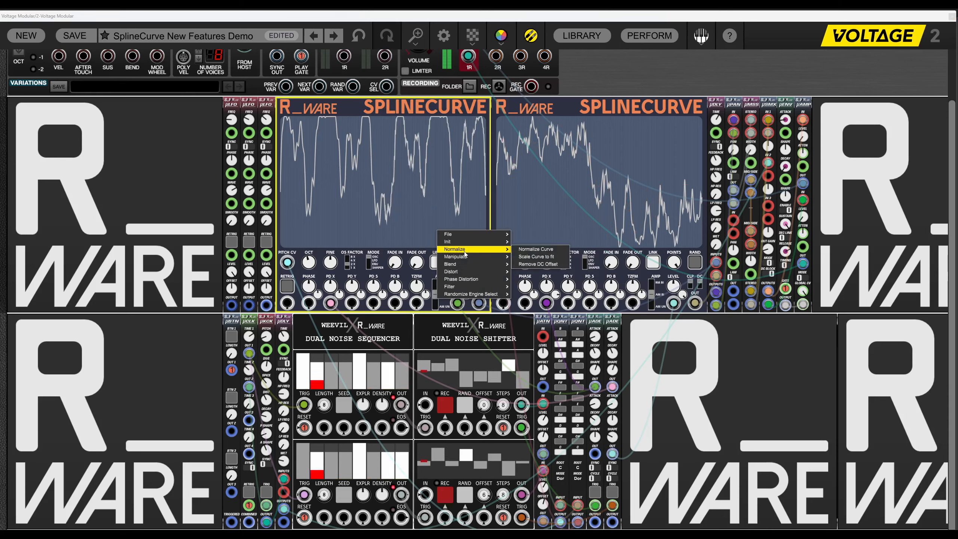
{"action": "mouse_move", "coordinate": [536, 265]}
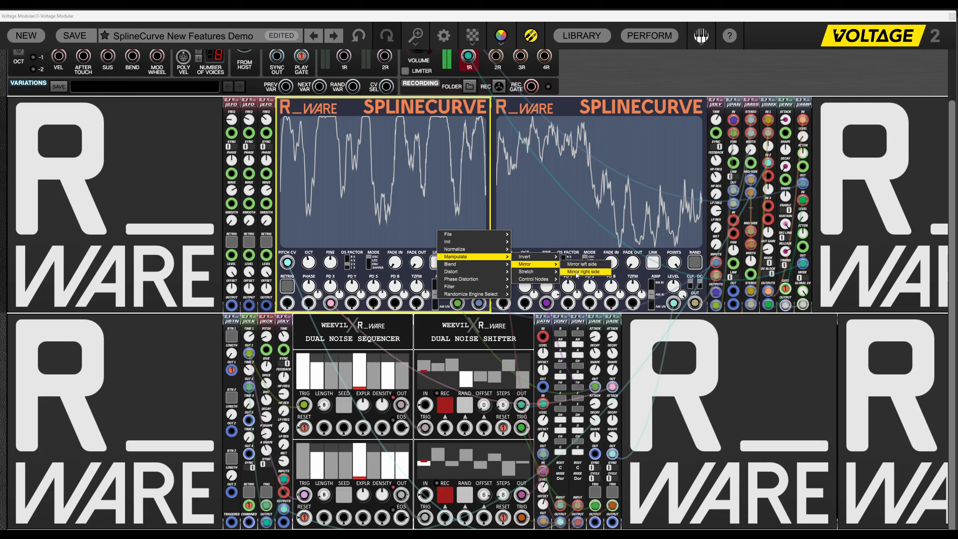
{"action": "left_click", "coordinate": [576, 271]}
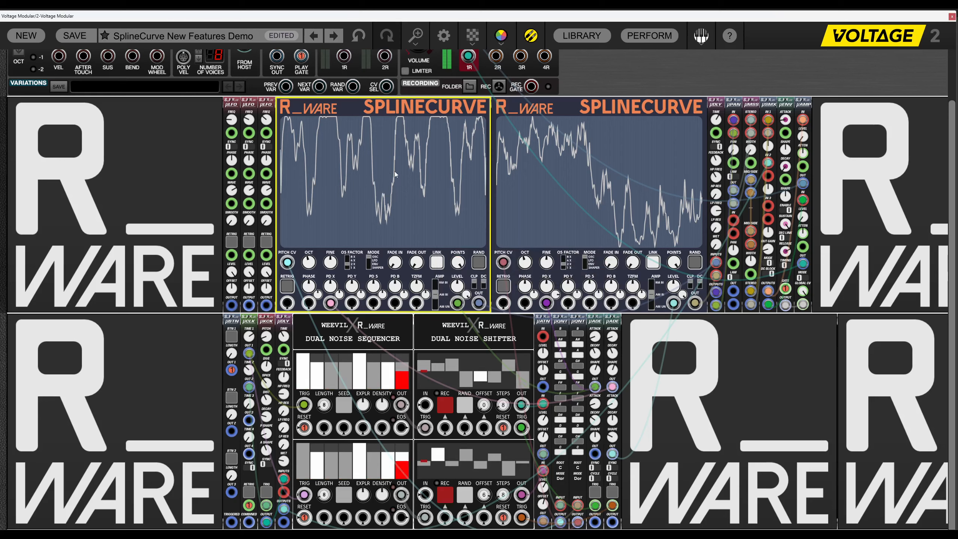
Redraw the right half of the first SplineCurve's curve as a freehand zigzag and mirror the right side onto the left.
{"action": "left_click_drag", "start_coordinate": [395, 170], "coordinate": [491, 198]}
{"action": "right_click", "coordinate": [416, 137]}
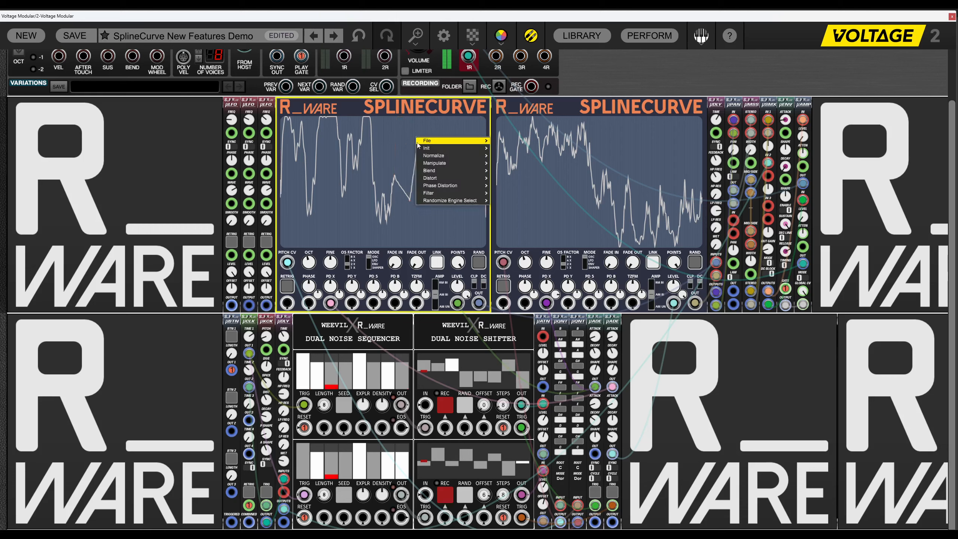
{"action": "mouse_move", "coordinate": [438, 163]}
{"action": "mouse_move", "coordinate": [507, 171]}
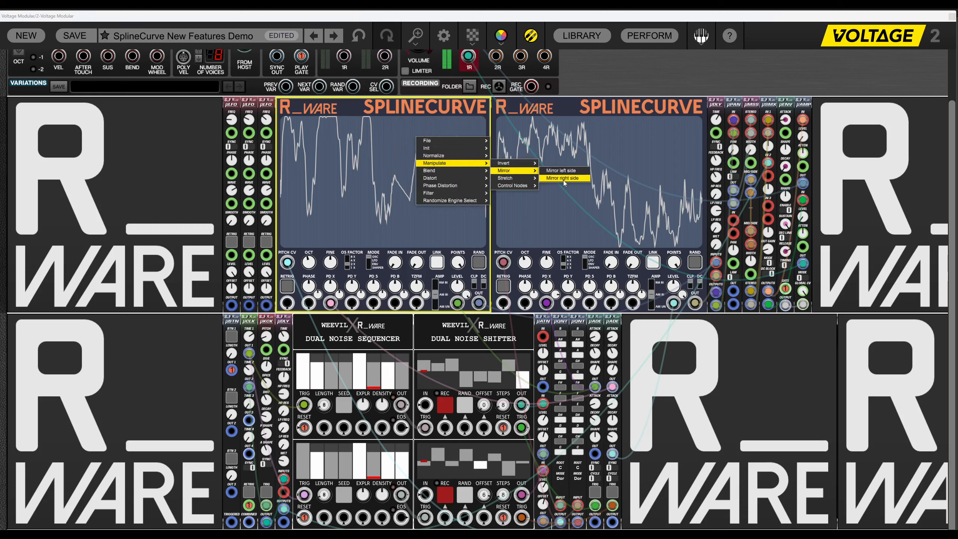
{"action": "left_click", "coordinate": [561, 179]}
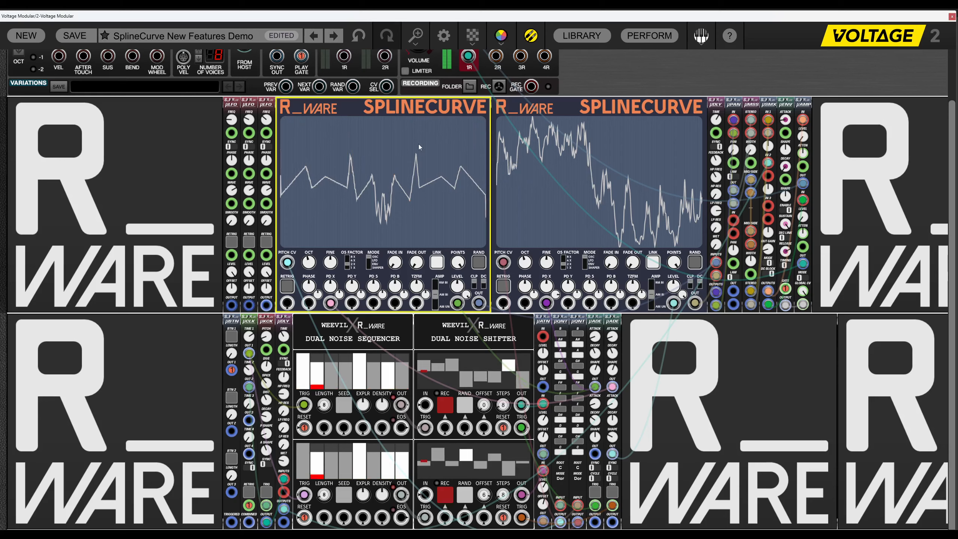
Invert the top half of the mirrored zigzag curve in the first SplineCurve.
{"action": "right_click", "coordinate": [356, 141]}
{"action": "mouse_move", "coordinate": [392, 166]}
{"action": "mouse_move", "coordinate": [451, 169]}
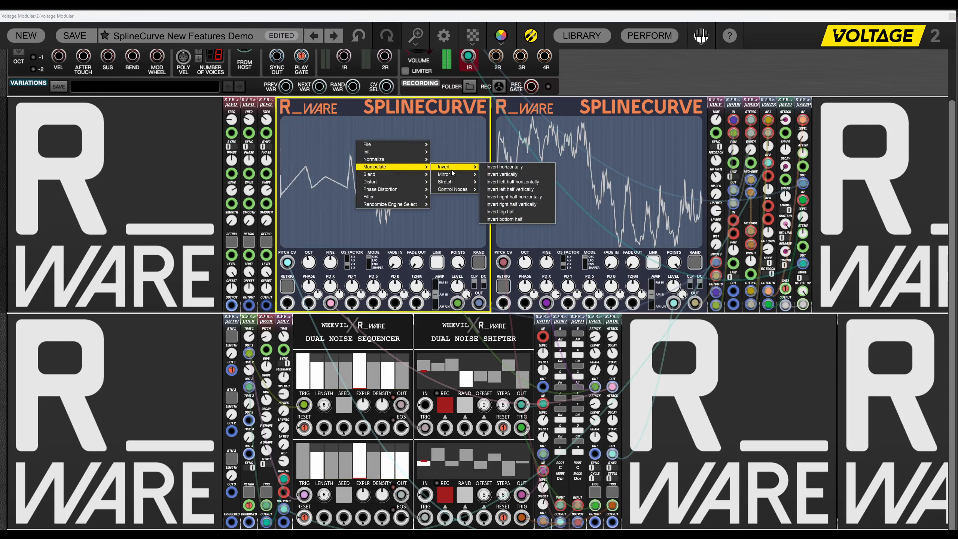
{"action": "left_click", "coordinate": [500, 212]}
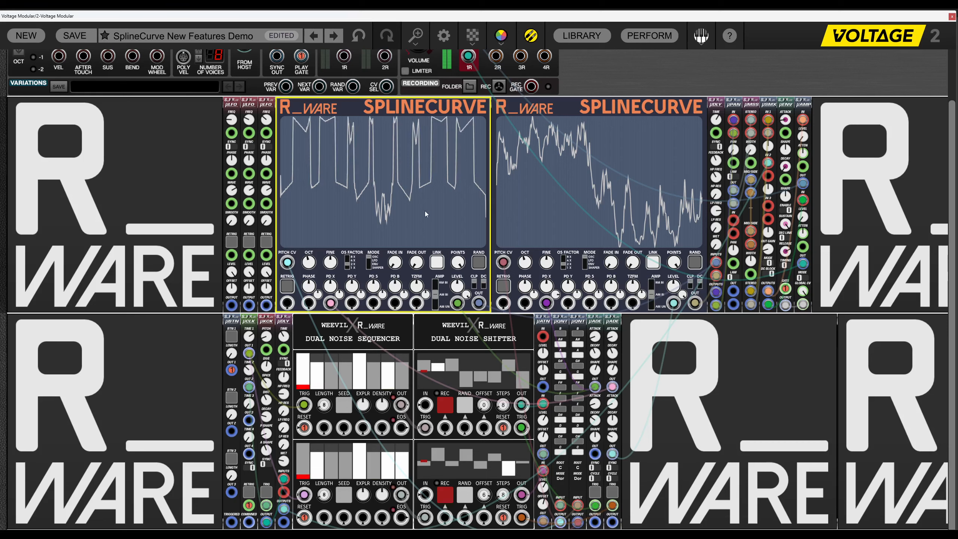
{"action": "key", "text": "n"}
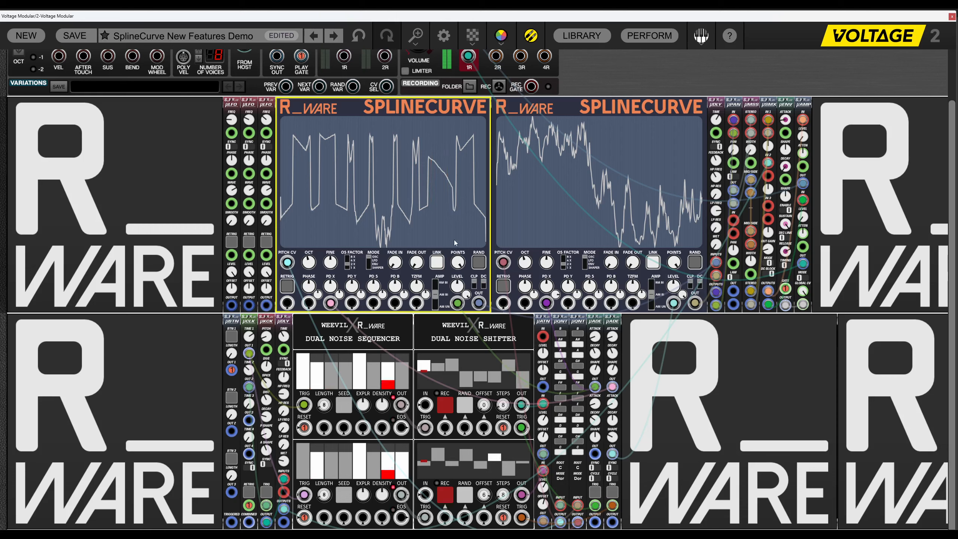
{"action": "right_click", "coordinate": [434, 214]}
{"action": "mouse_move", "coordinate": [463, 239]}
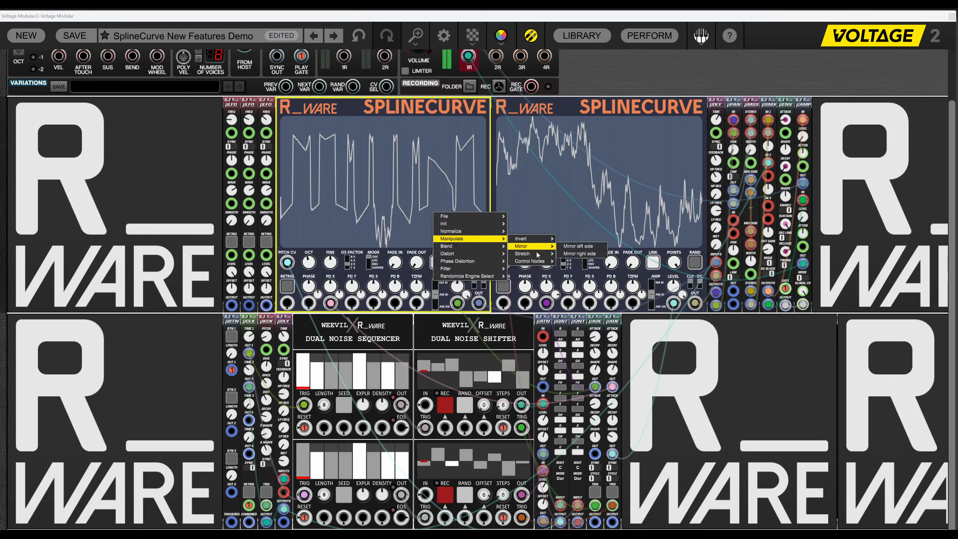
{"action": "mouse_move", "coordinate": [536, 254]}
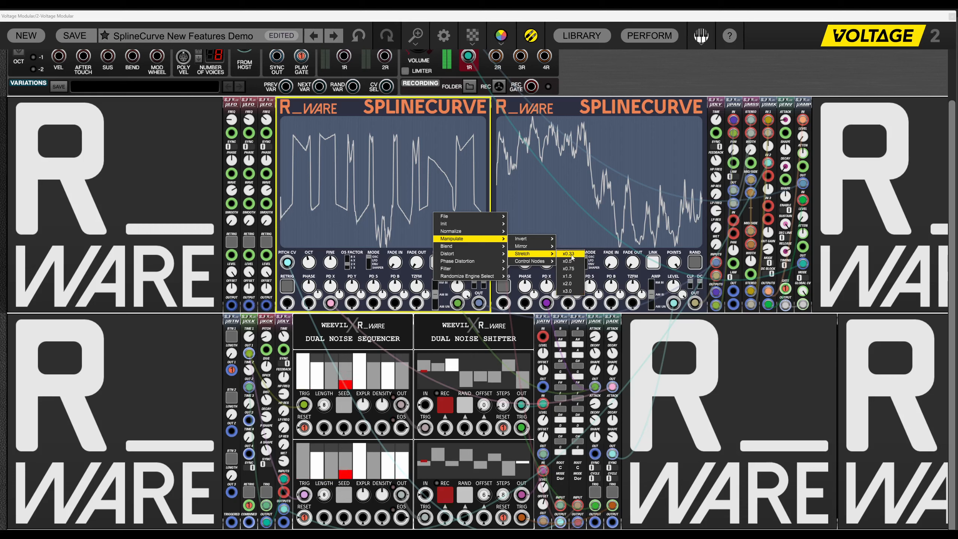
{"action": "left_click", "coordinate": [385, 126]}
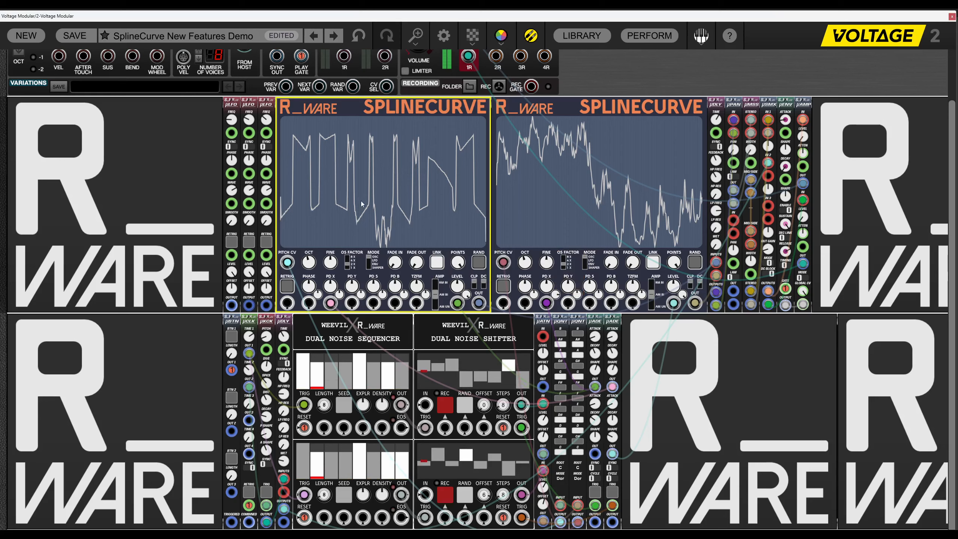
Stretch the first SplineCurve's curve horizontally by x3.0.
{"action": "right_click", "coordinate": [382, 145]}
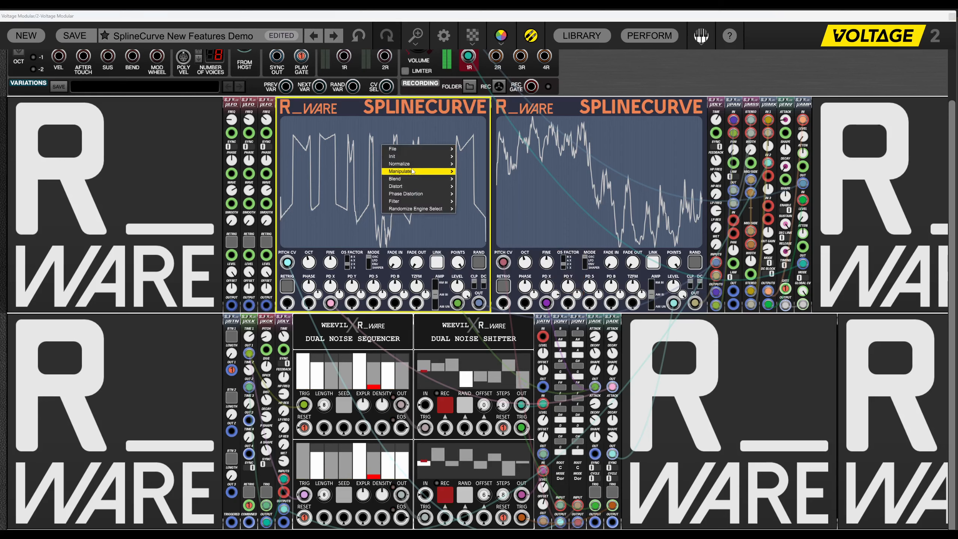
{"action": "mouse_move", "coordinate": [434, 171]}
{"action": "mouse_move", "coordinate": [476, 179]}
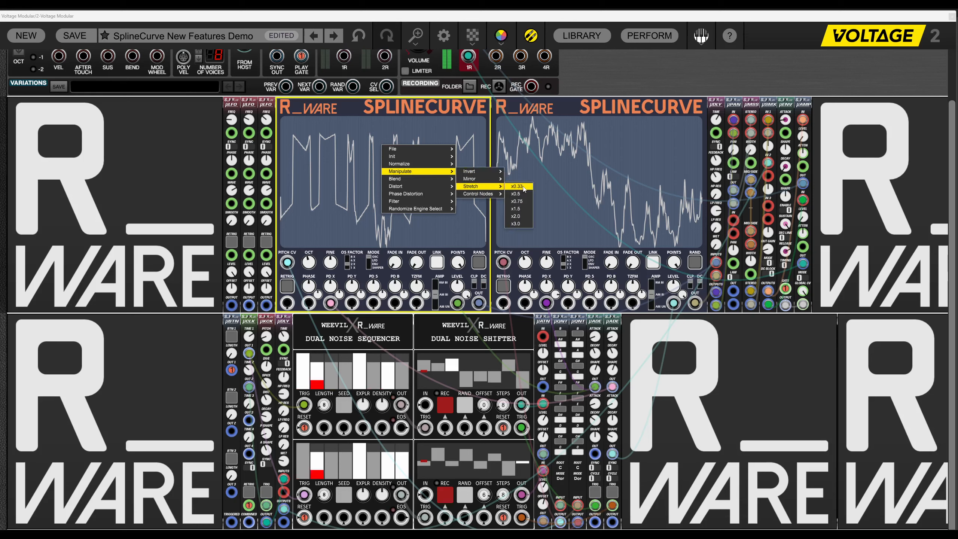
{"action": "left_click", "coordinate": [517, 224]}
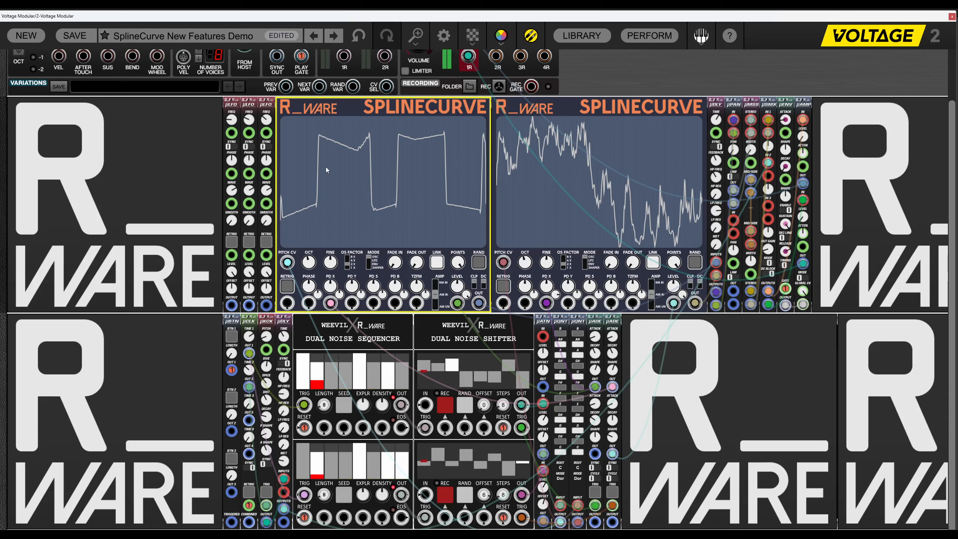
Stretch the first SplineCurve's curve by x0.5, then stretch it by x0.33.
{"action": "right_click", "coordinate": [430, 180]}
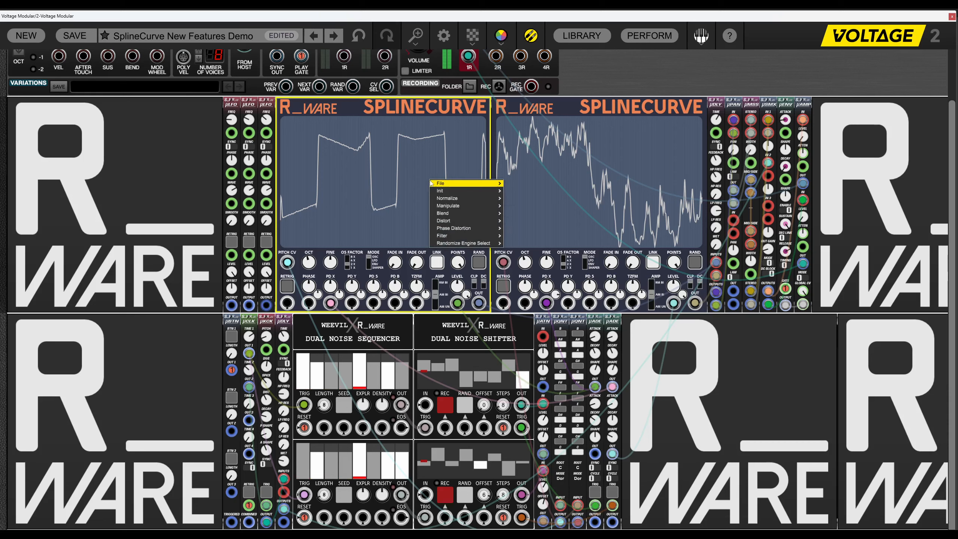
{"action": "mouse_move", "coordinate": [466, 201]}
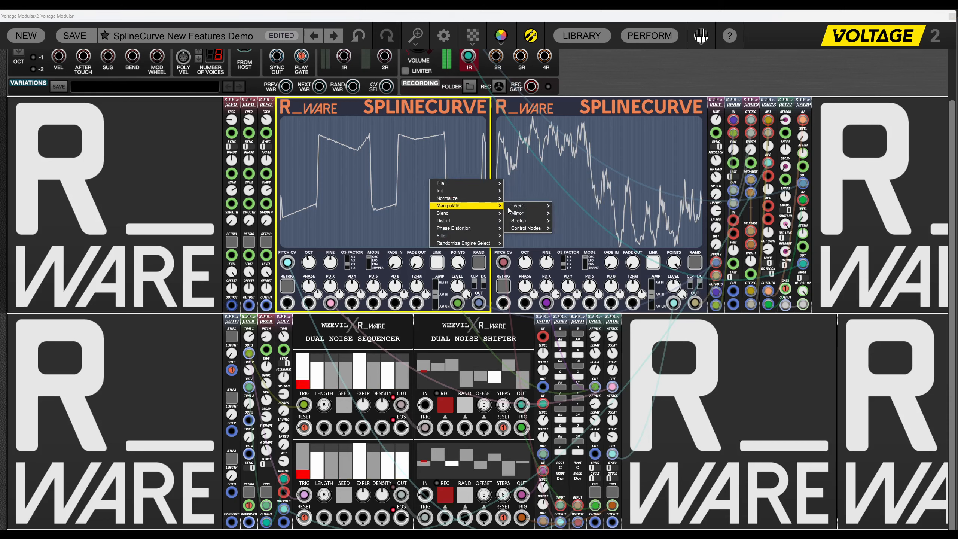
{"action": "mouse_move", "coordinate": [528, 221]}
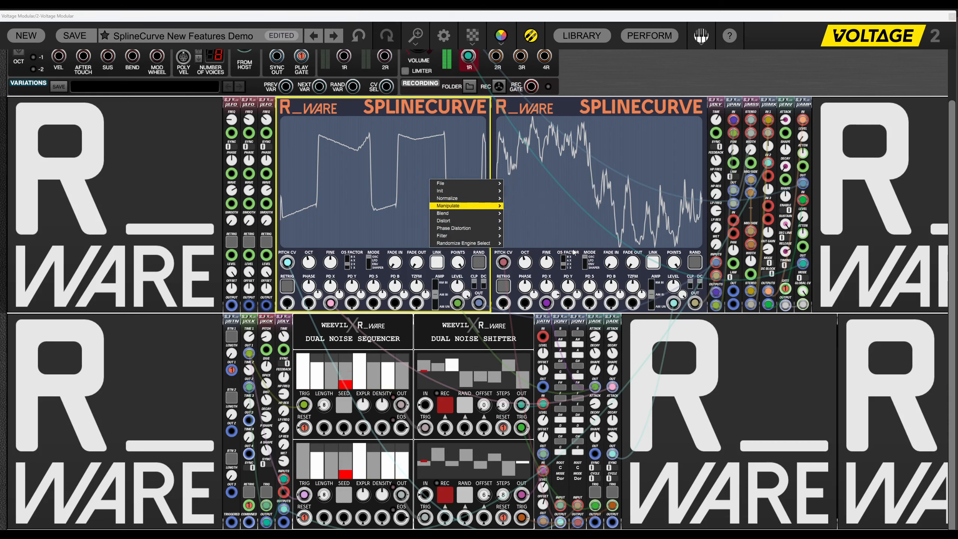
{"action": "left_click", "coordinate": [574, 251]}
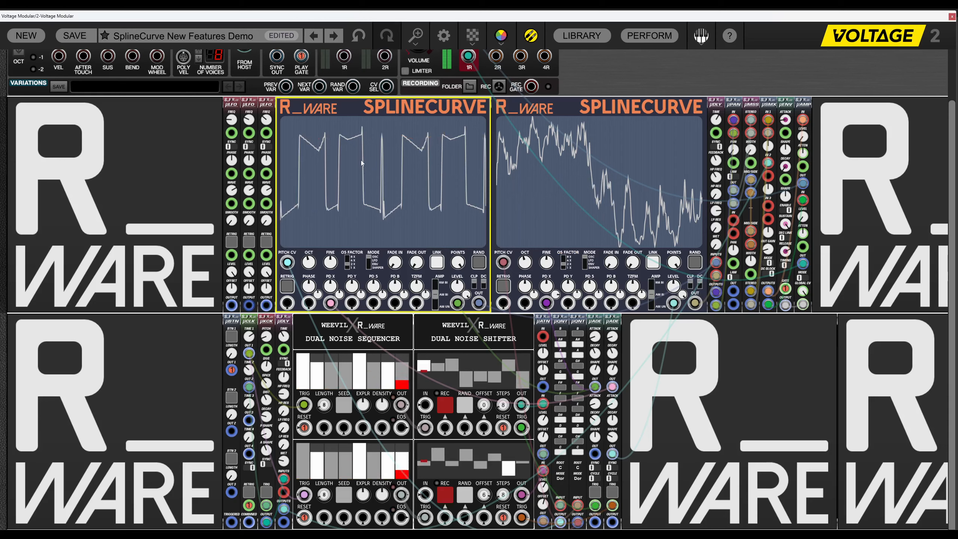
{"action": "right_click", "coordinate": [410, 215]}
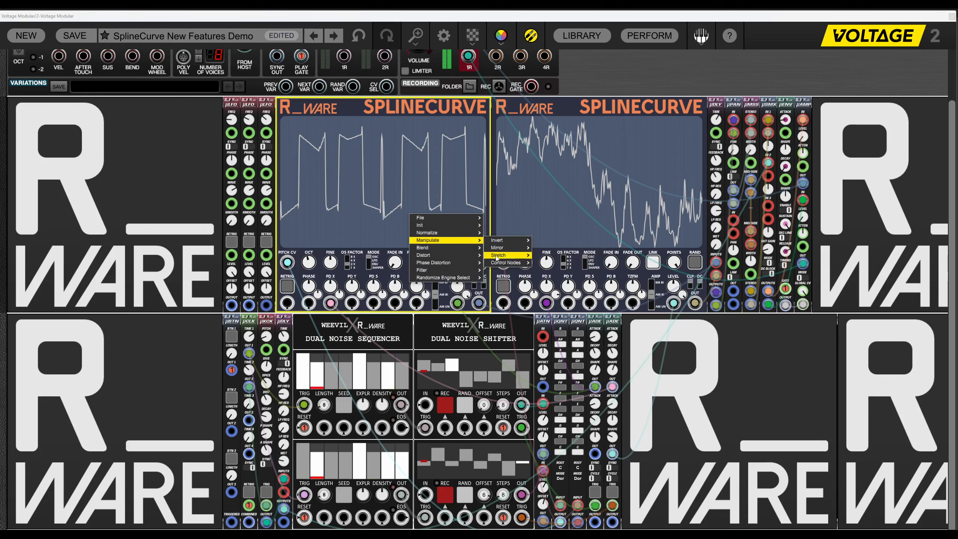
{"action": "mouse_move", "coordinate": [506, 256]}
{"action": "left_click", "coordinate": [555, 294]}
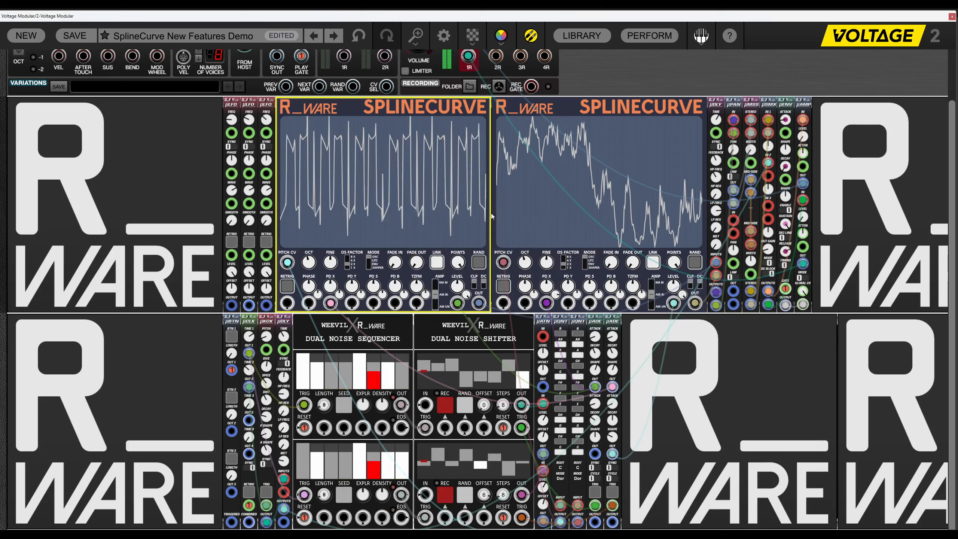
Stretch the first SplineCurve's curve by x0.5 once more.
{"action": "right_click", "coordinate": [380, 220]}
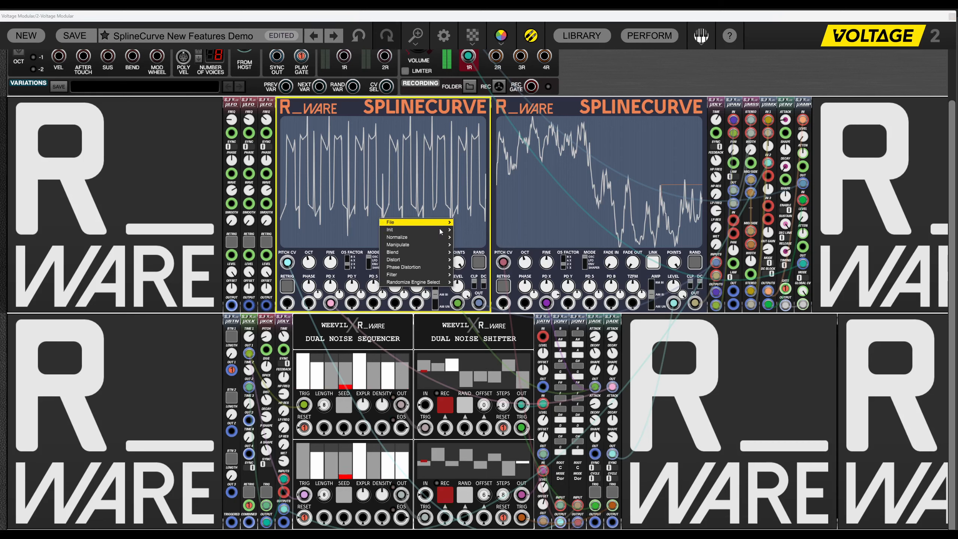
{"action": "mouse_move", "coordinate": [417, 245]}
{"action": "mouse_move", "coordinate": [479, 260]}
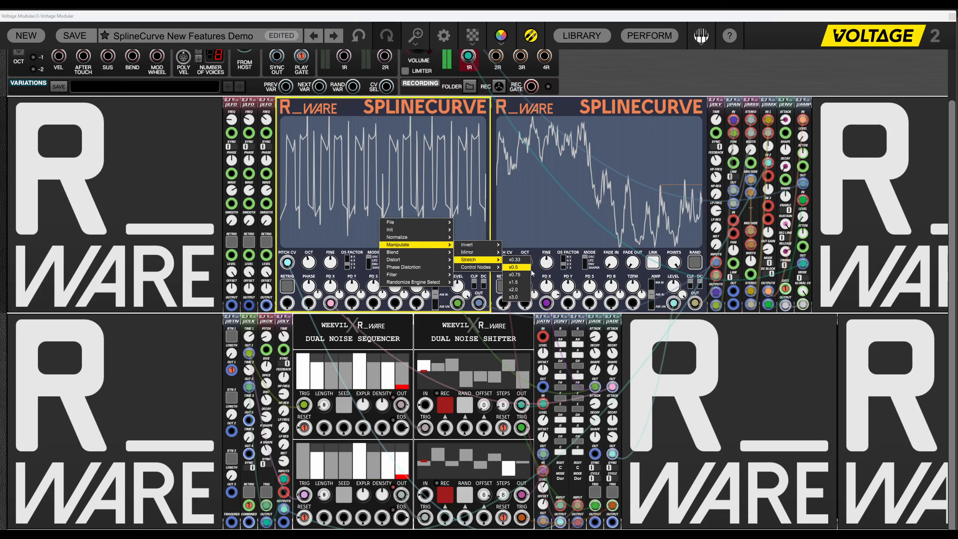
{"action": "left_click", "coordinate": [515, 268]}
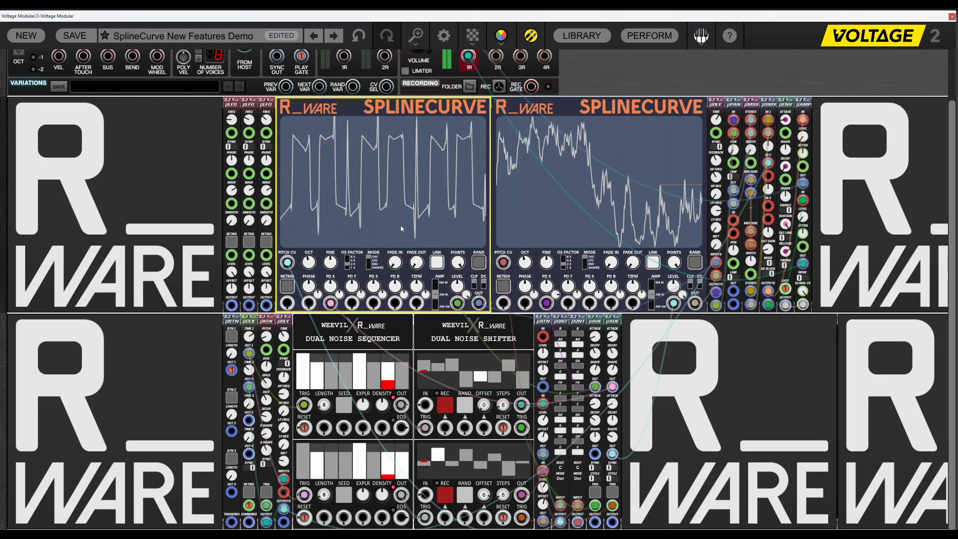
{"action": "left_click_drag", "start_coordinate": [400, 225], "coordinate": [401, 234]}
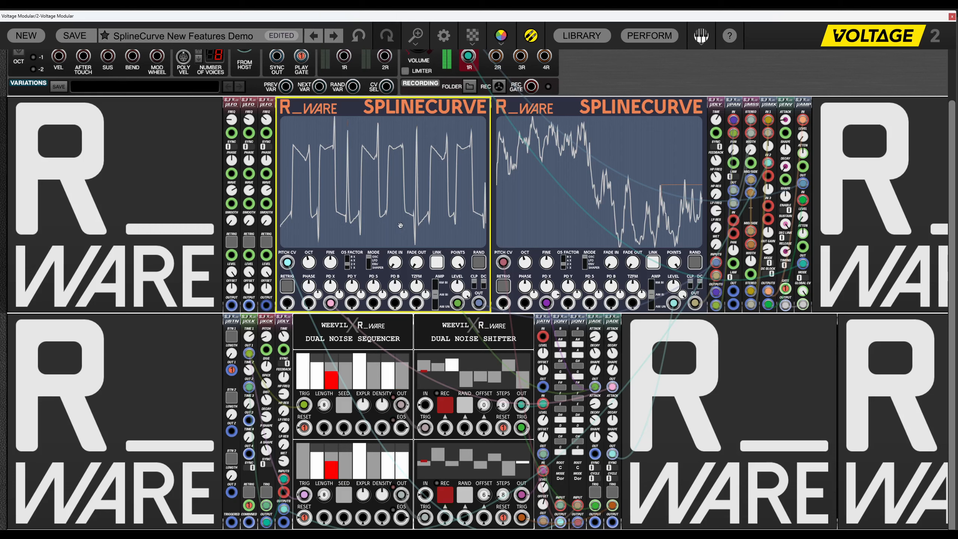
Align the control nodes of the first SplineCurve's stretched curve with the left point at 100%.
{"action": "right_click", "coordinate": [400, 226]}
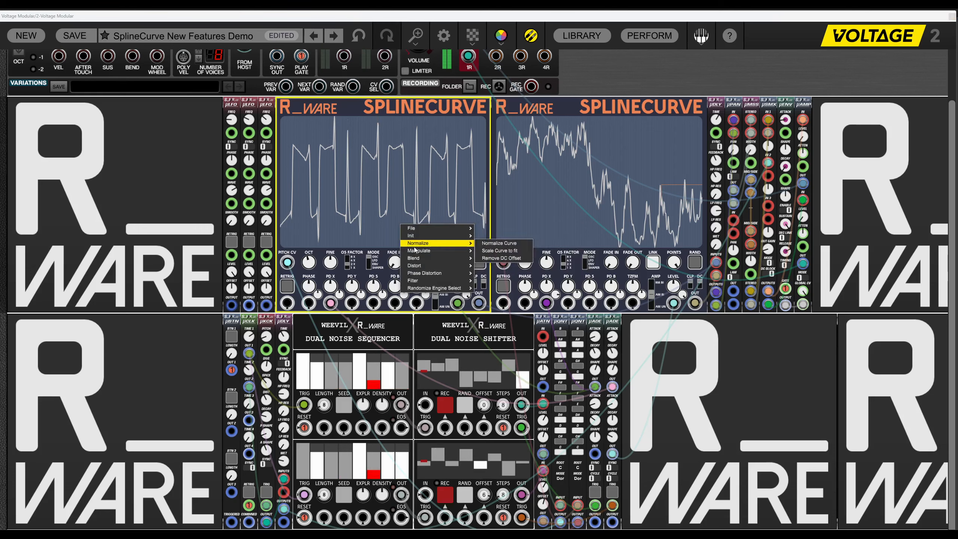
{"action": "mouse_move", "coordinate": [415, 253]}
{"action": "mouse_move", "coordinate": [494, 275]}
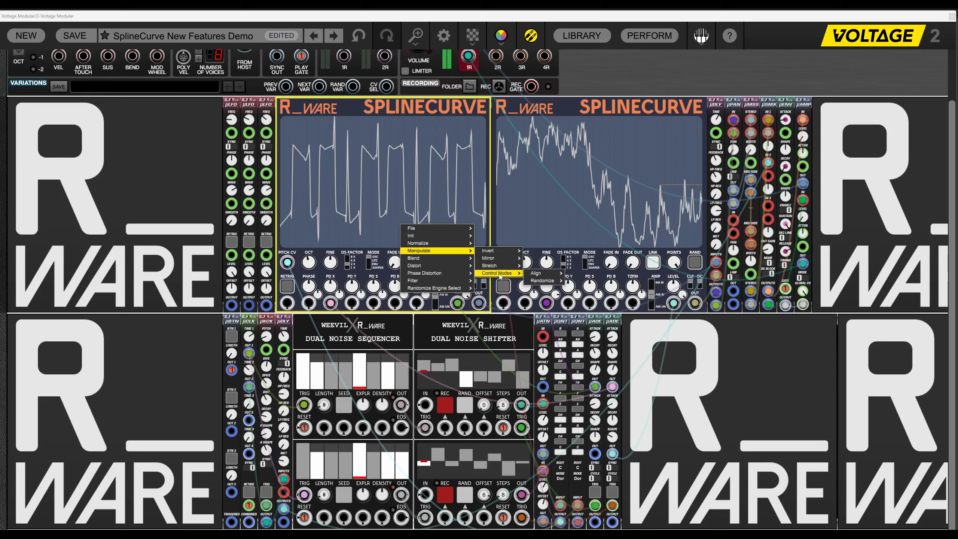
{"action": "mouse_move", "coordinate": [543, 273]}
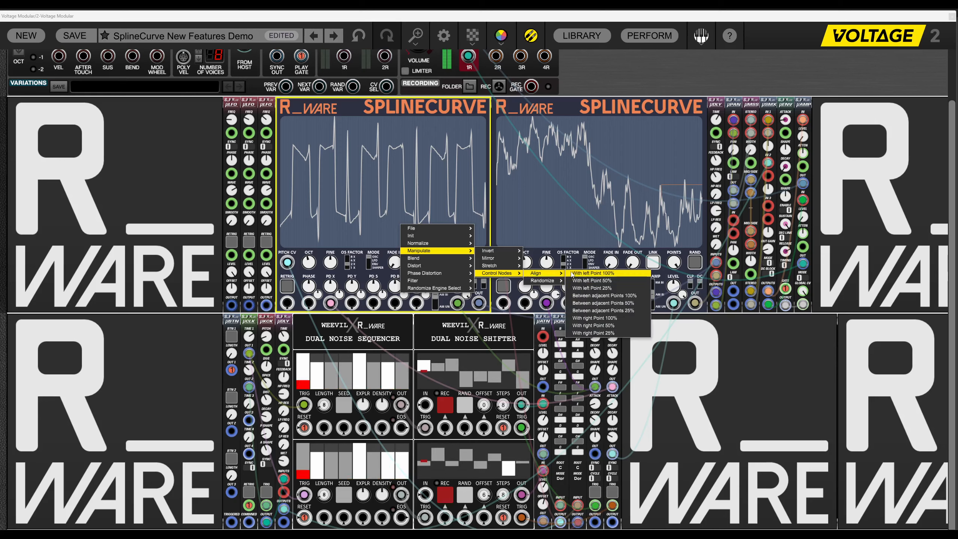
{"action": "left_click", "coordinate": [572, 273]}
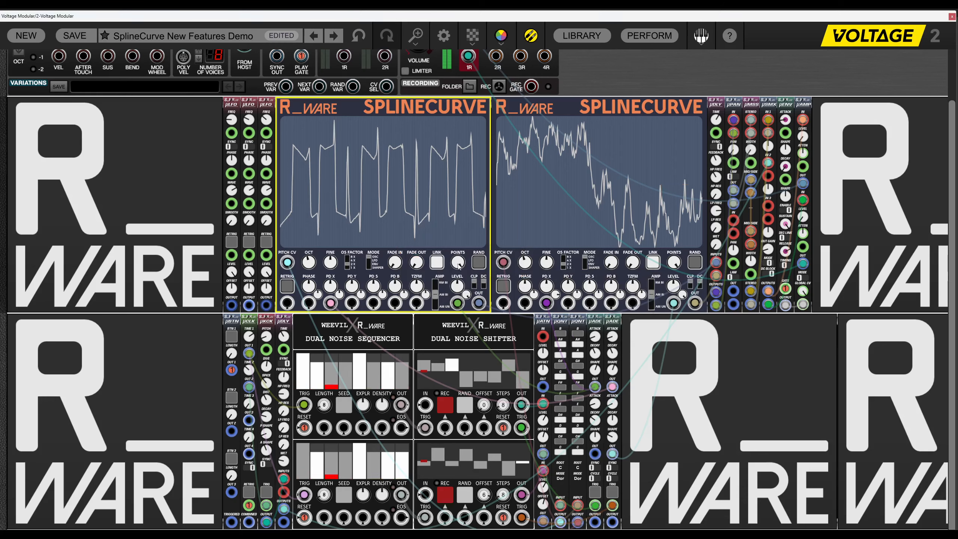
Reduce the first SplineCurve's number of segments to 48 so its points and control nodes can be examined.
{"action": "left_click_drag", "start_coordinate": [460, 266], "coordinate": [468, 406]}
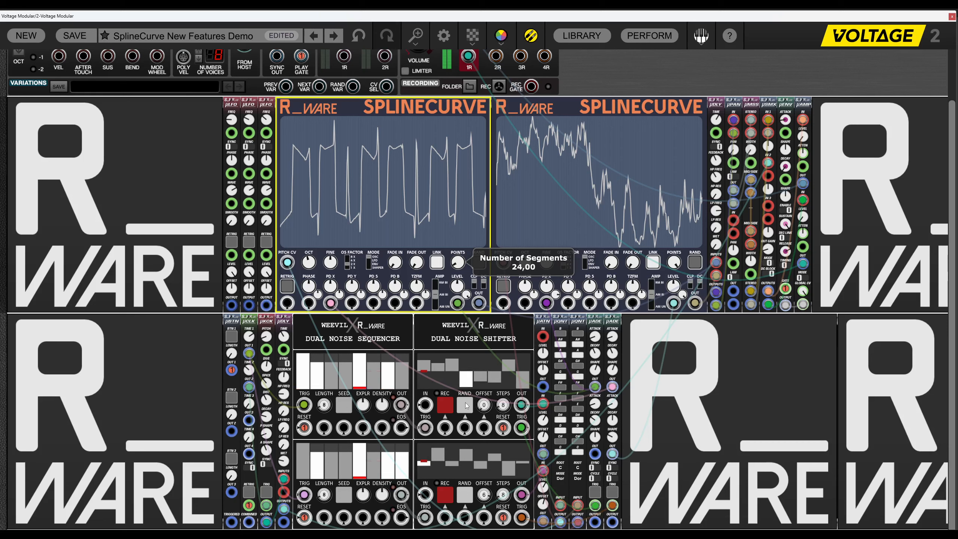
{"action": "mouse_move", "coordinate": [467, 406]}
{"action": "left_mouse_down"}
{"action": "mouse_move", "coordinate": [454, 348]}
{"action": "mouse_move", "coordinate": [453, 394]}
{"action": "left_mouse_up"}
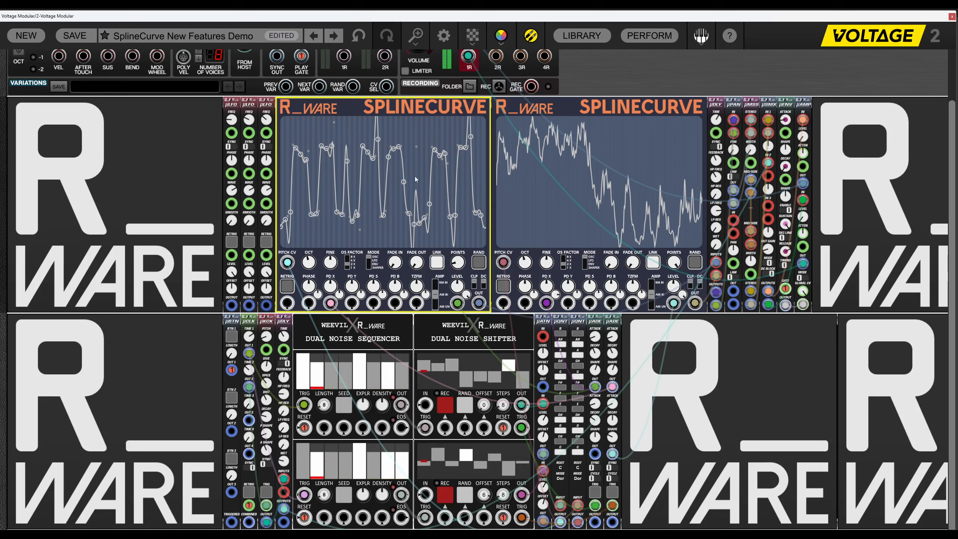
{"action": "left_click_drag", "start_coordinate": [457, 262], "coordinate": [463, 352]}
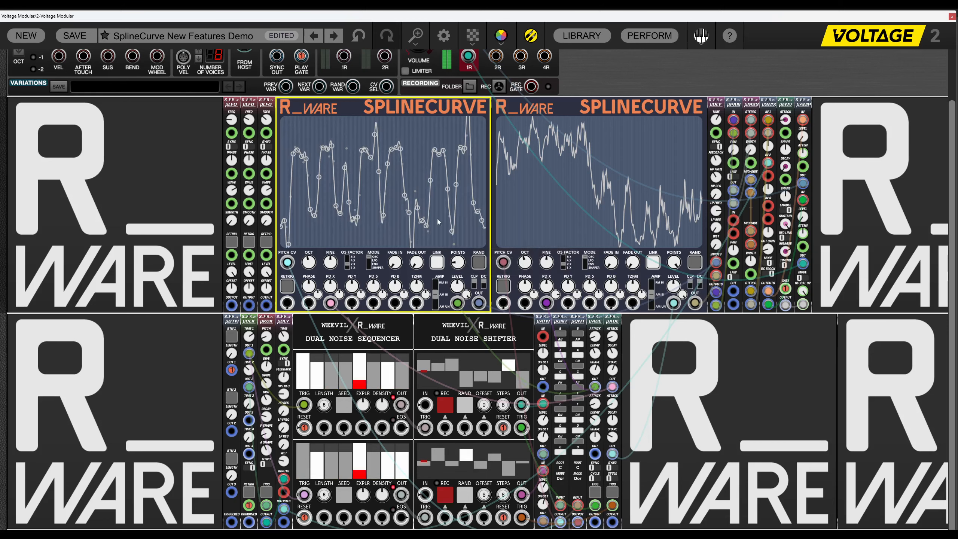
{"action": "right_click", "coordinate": [422, 158]}
{"action": "mouse_move", "coordinate": [447, 185]}
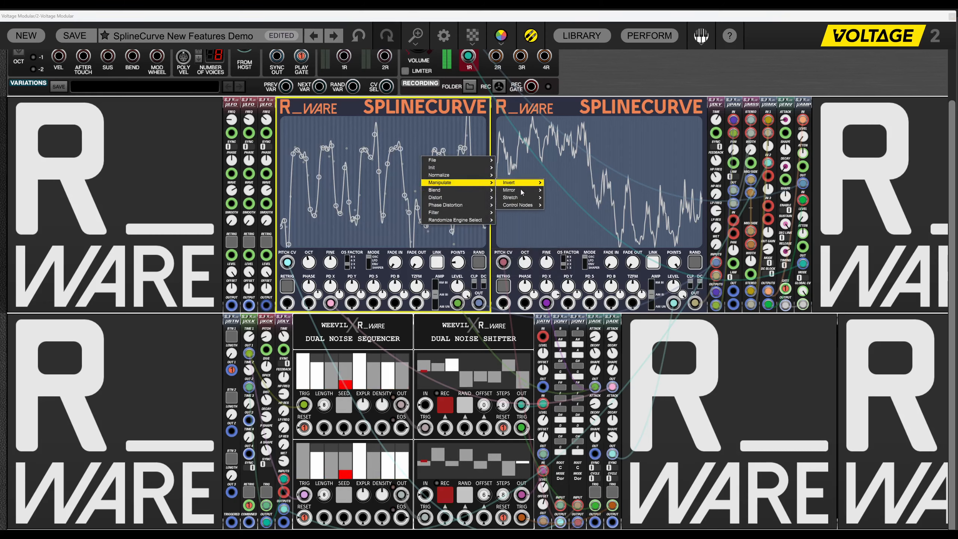
{"action": "mouse_move", "coordinate": [522, 205]}
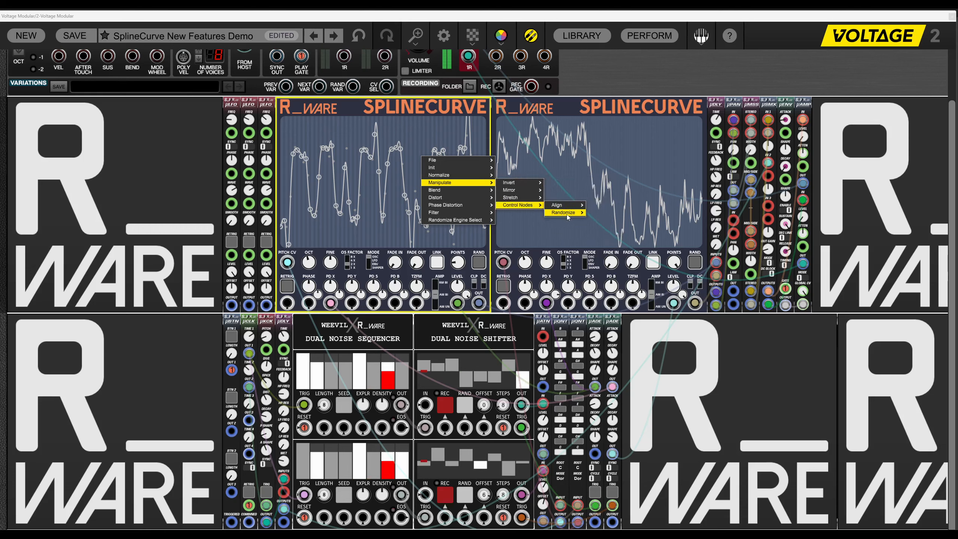
{"action": "mouse_move", "coordinate": [563, 213]}
{"action": "left_click", "coordinate": [614, 227]}
Align the control nodes of the first SplineCurve's 48-segment curve with the left point at 100%.
{"action": "right_click", "coordinate": [416, 146]}
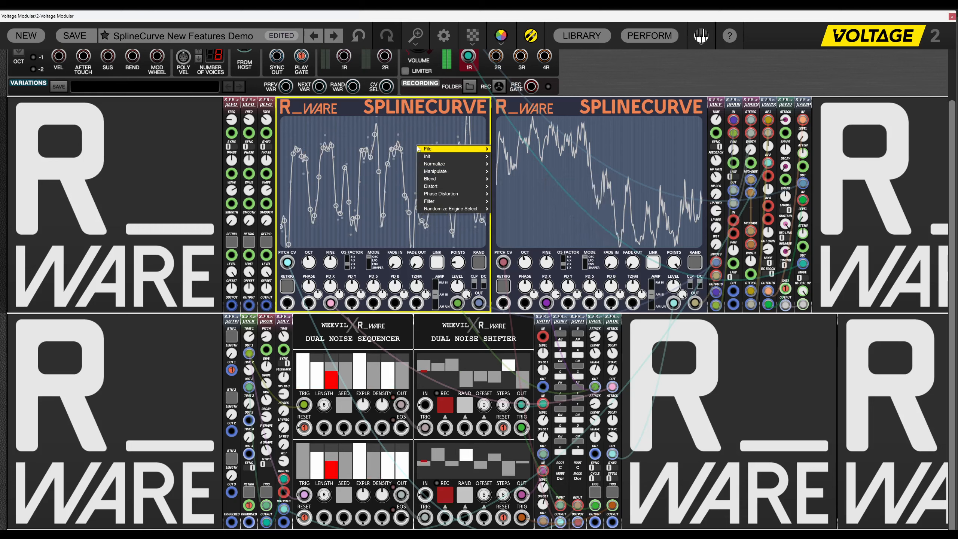
{"action": "mouse_move", "coordinate": [449, 171]}
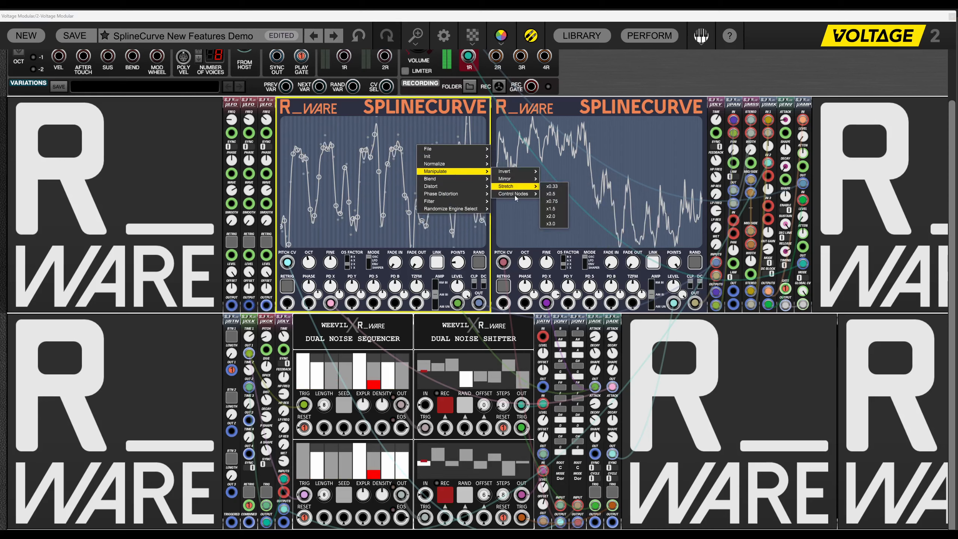
{"action": "mouse_move", "coordinate": [514, 193]}
{"action": "mouse_move", "coordinate": [553, 195]}
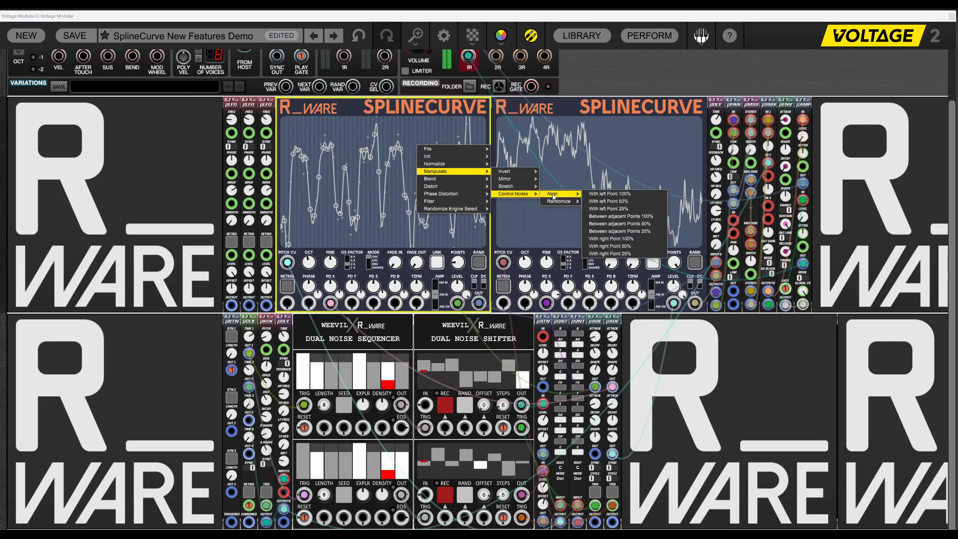
{"action": "left_click", "coordinate": [609, 193]}
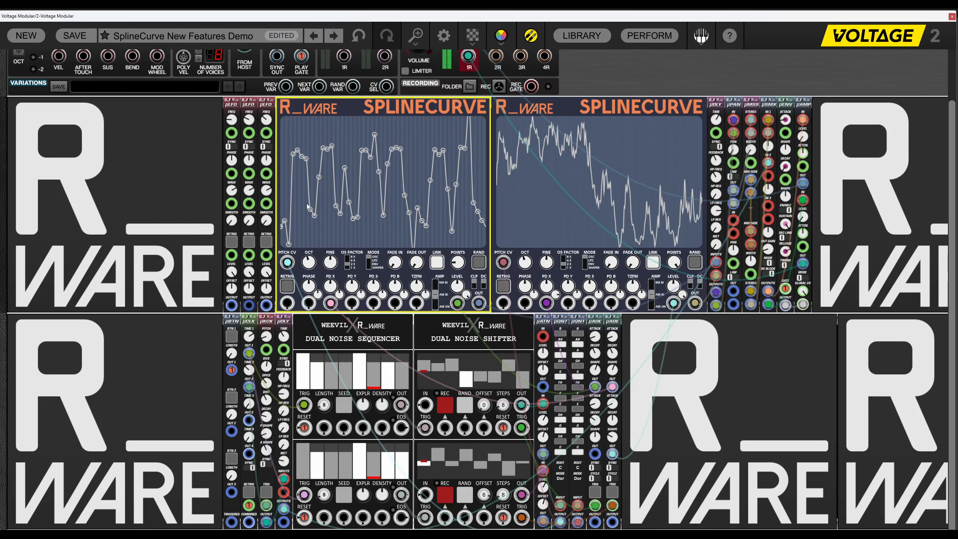
Align the first SplineCurve's control nodes between their adjacent points at 100%.
{"action": "right_click", "coordinate": [350, 134]}
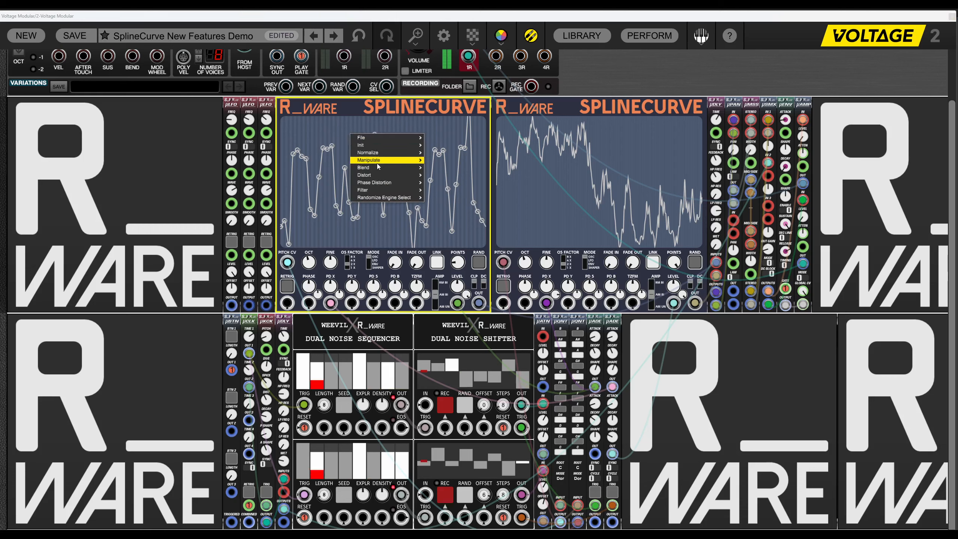
{"action": "mouse_move", "coordinate": [377, 161]}
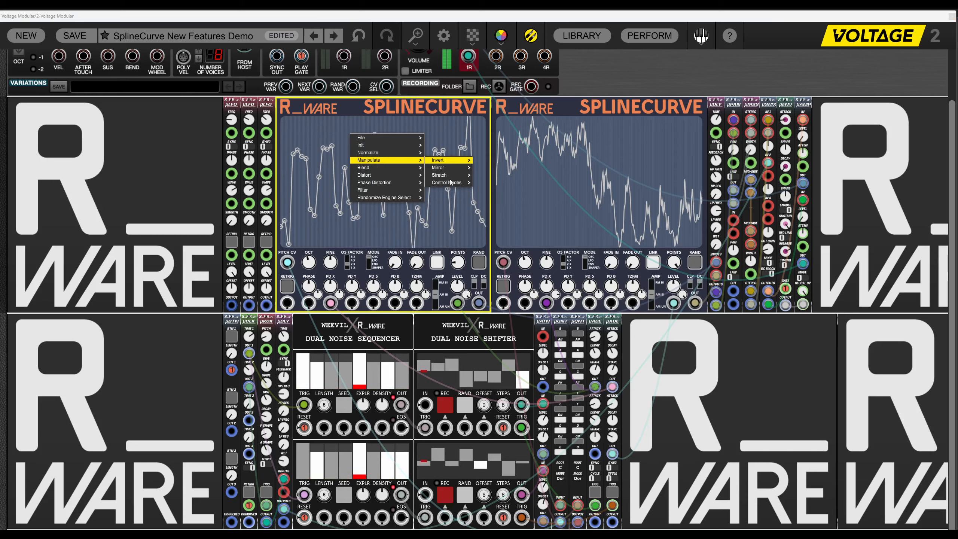
{"action": "mouse_move", "coordinate": [451, 183]}
{"action": "mouse_move", "coordinate": [496, 183]}
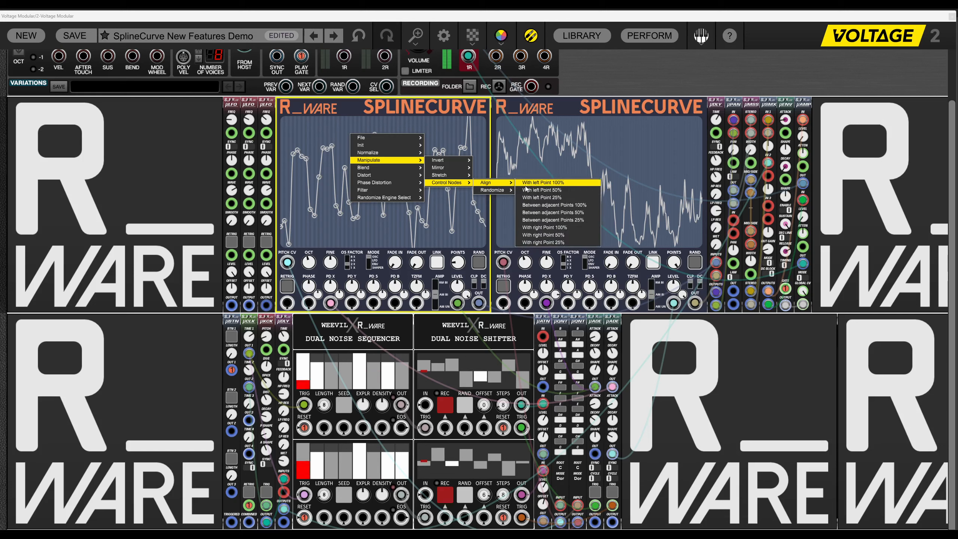
{"action": "left_click", "coordinate": [560, 206]}
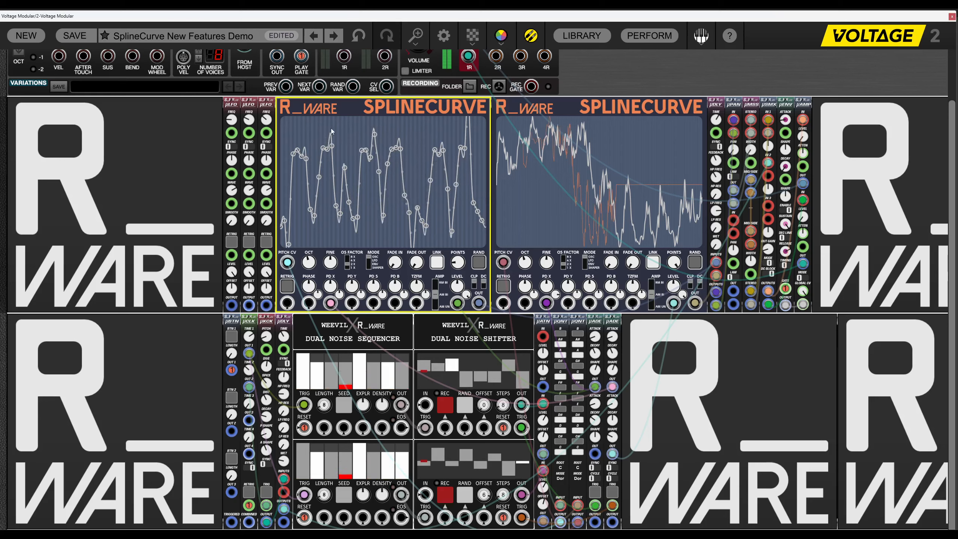
Align the first SplineCurve's control nodes with the right point at 100%.
{"action": "right_click", "coordinate": [348, 139]}
{"action": "mouse_move", "coordinate": [399, 165]}
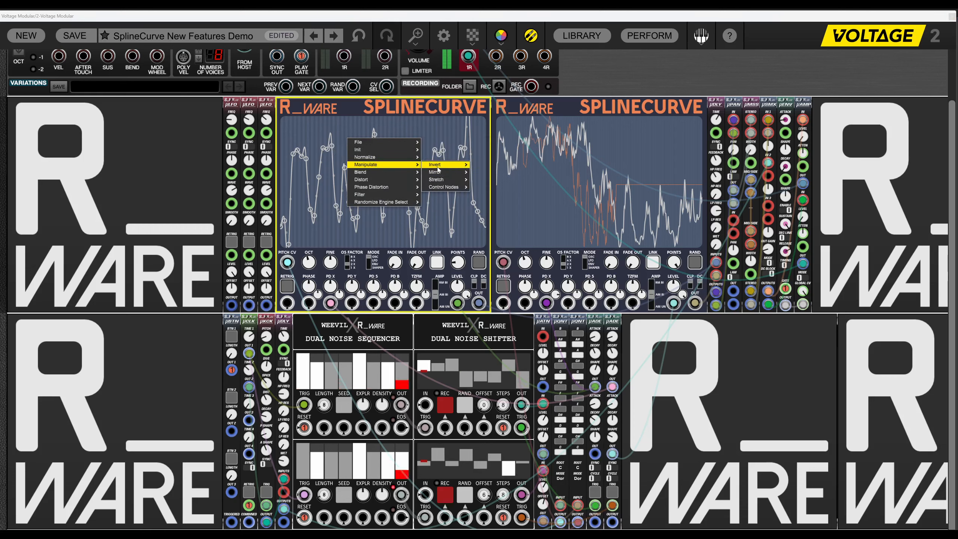
{"action": "mouse_move", "coordinate": [444, 188]}
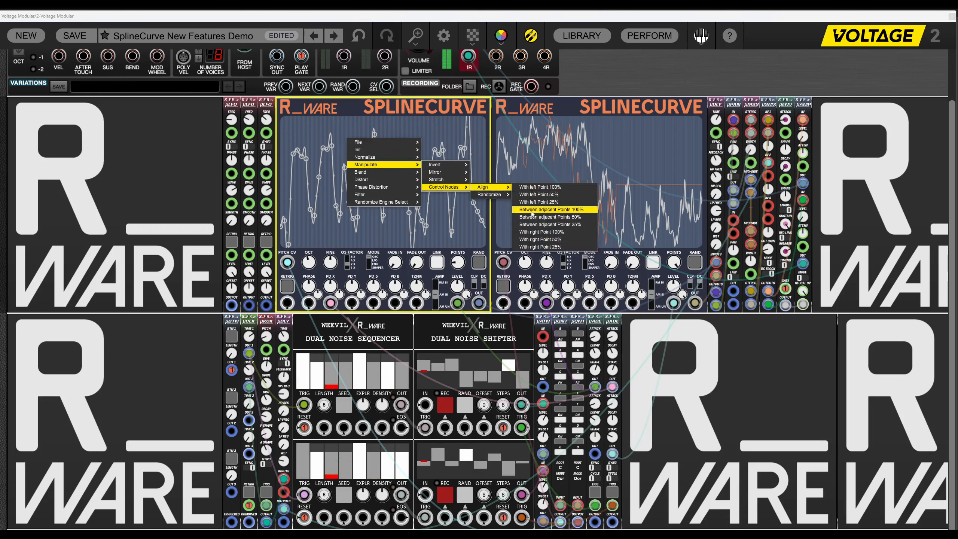
{"action": "left_click", "coordinate": [550, 232]}
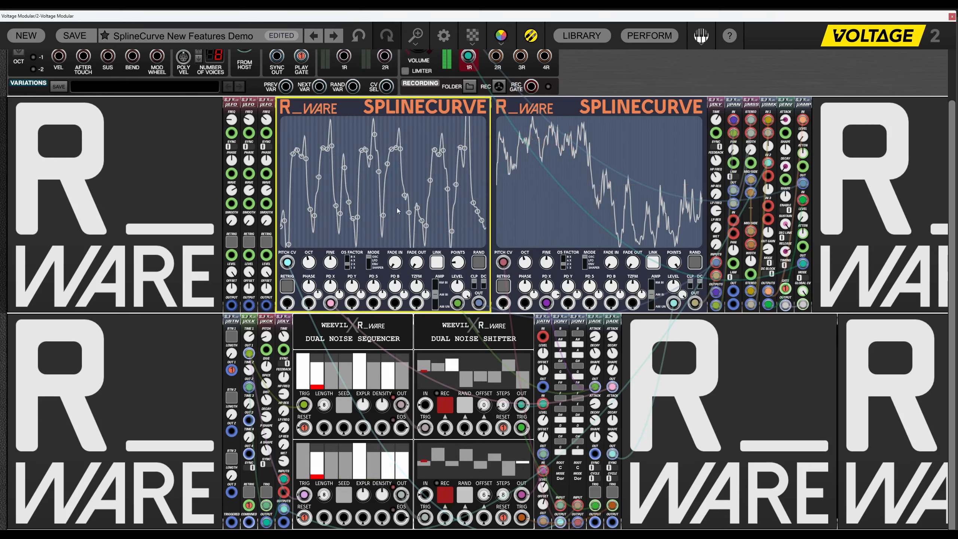
Align the first SplineCurve's control nodes with the left point at 50%.
{"action": "right_click", "coordinate": [413, 149]}
{"action": "mouse_move", "coordinate": [432, 170]}
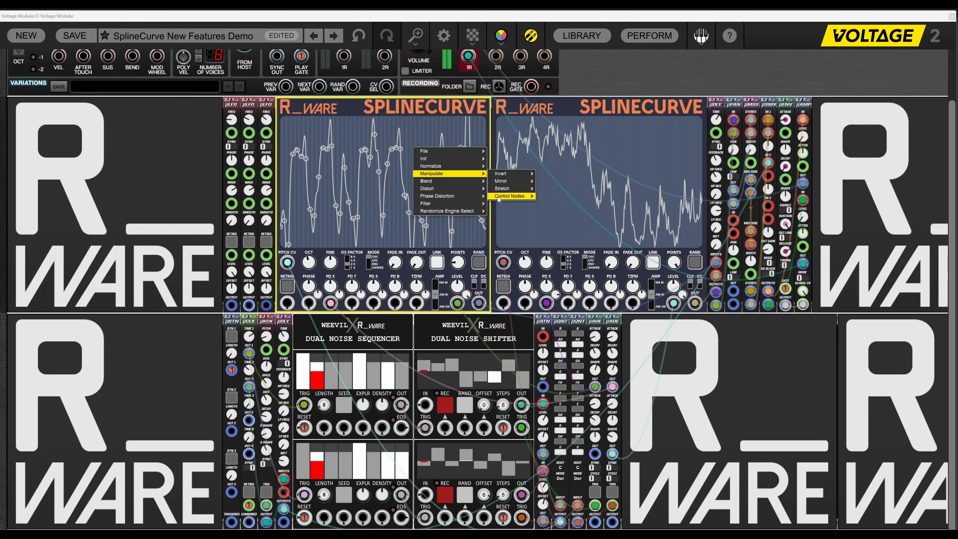
{"action": "mouse_move", "coordinate": [511, 196]}
{"action": "mouse_move", "coordinate": [544, 199]}
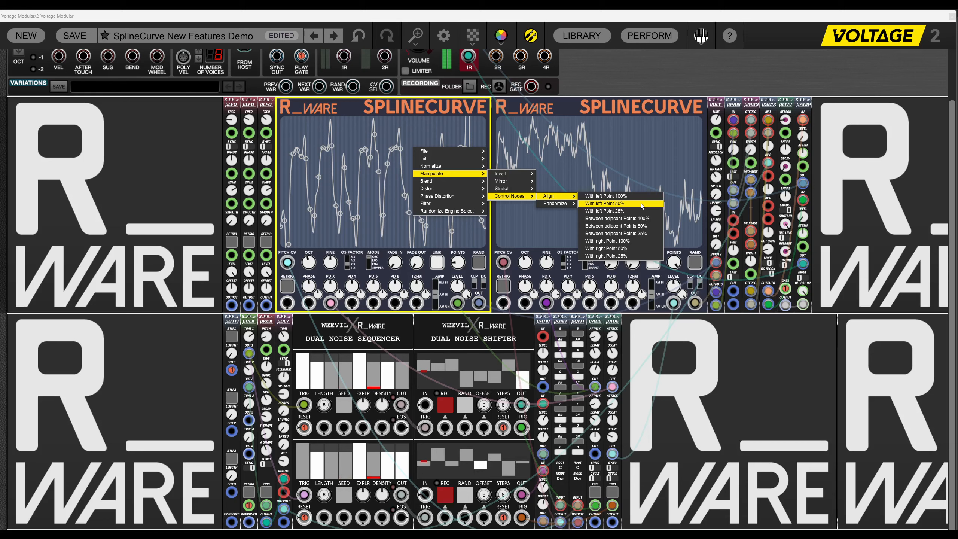
{"action": "left_click", "coordinate": [641, 205]}
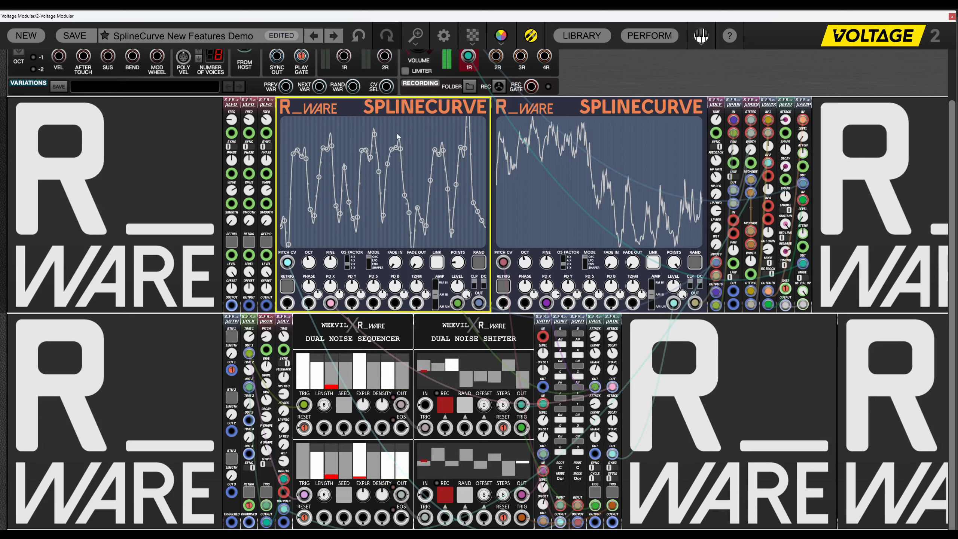
Randomize the first SplineCurve's control nodes by 10%, then randomize them by 50%.
{"action": "right_click", "coordinate": [409, 127]}
{"action": "mouse_move", "coordinate": [443, 152]}
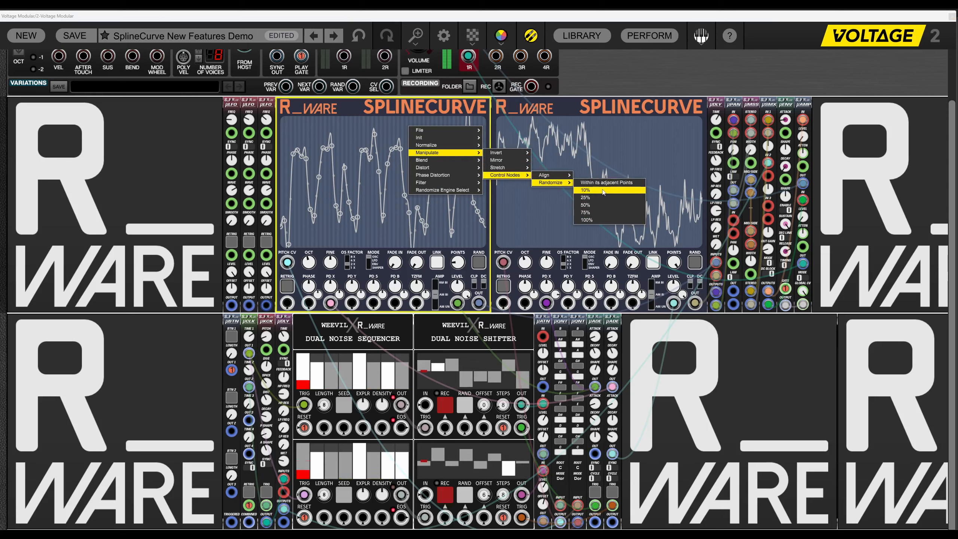
{"action": "left_click", "coordinate": [602, 191]}
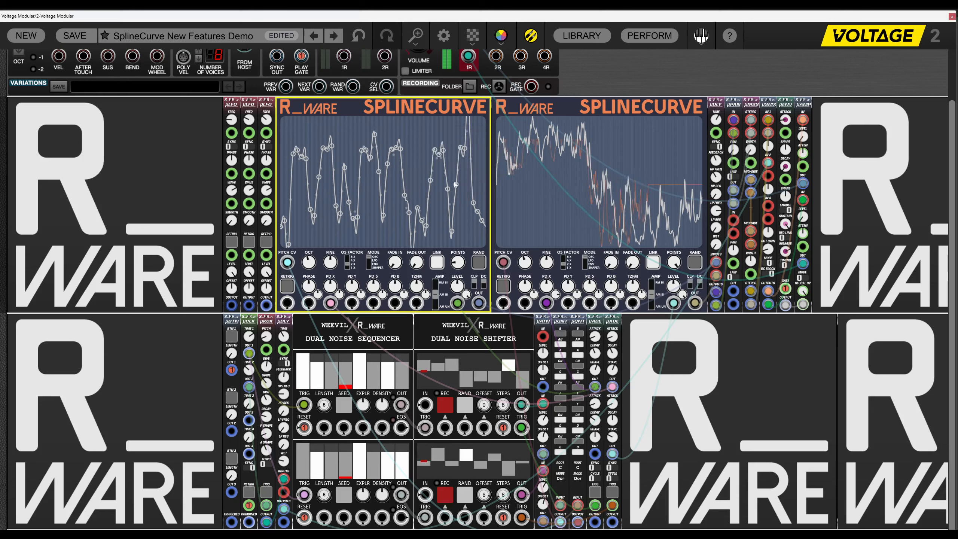
{"action": "right_click", "coordinate": [347, 133]}
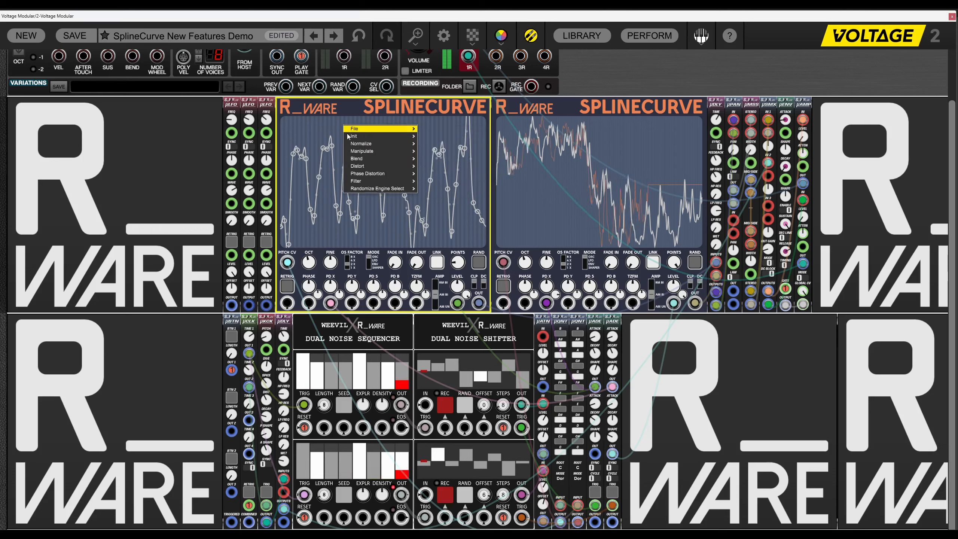
{"action": "mouse_move", "coordinate": [381, 151]}
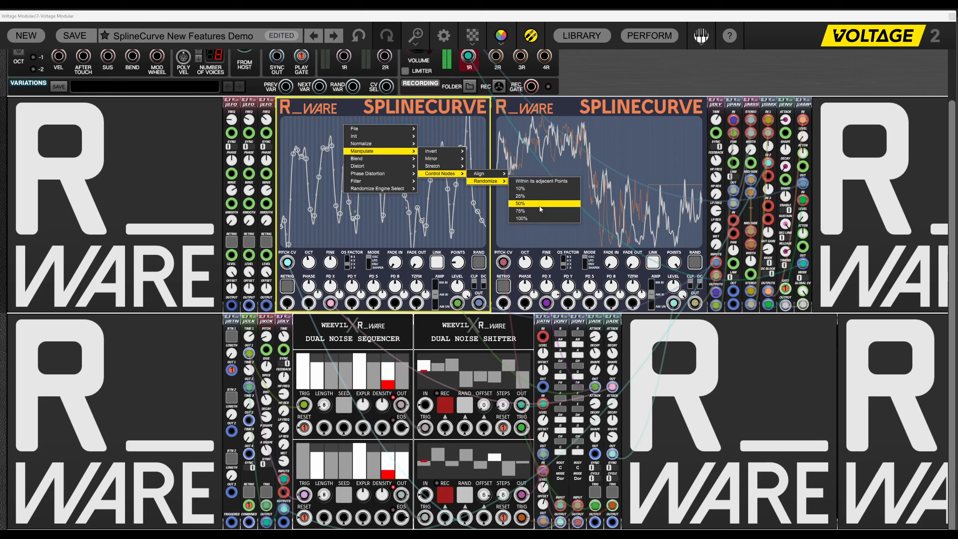
{"action": "left_click", "coordinate": [539, 210]}
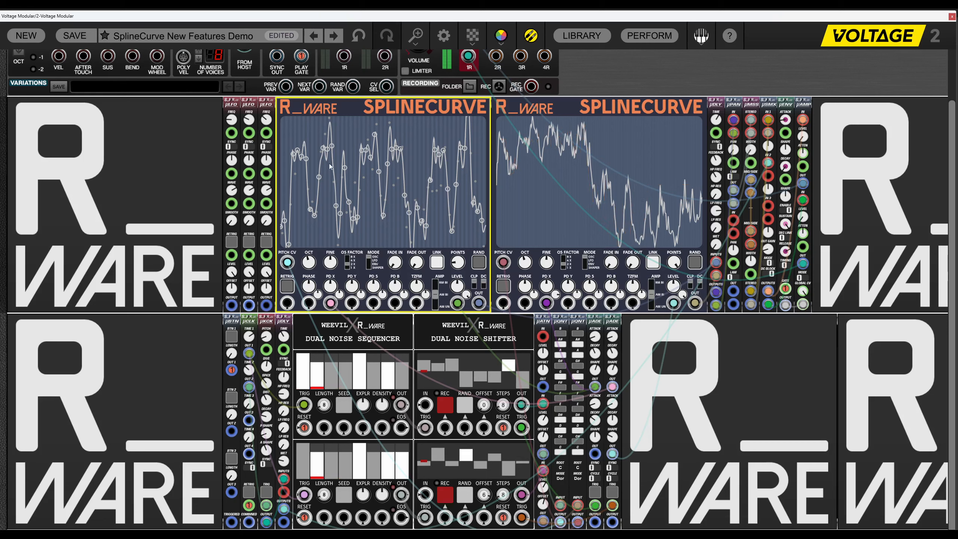
Randomize the first SplineCurve's control nodes by 100%.
{"action": "right_click", "coordinate": [417, 158]}
{"action": "mouse_move", "coordinate": [451, 183]}
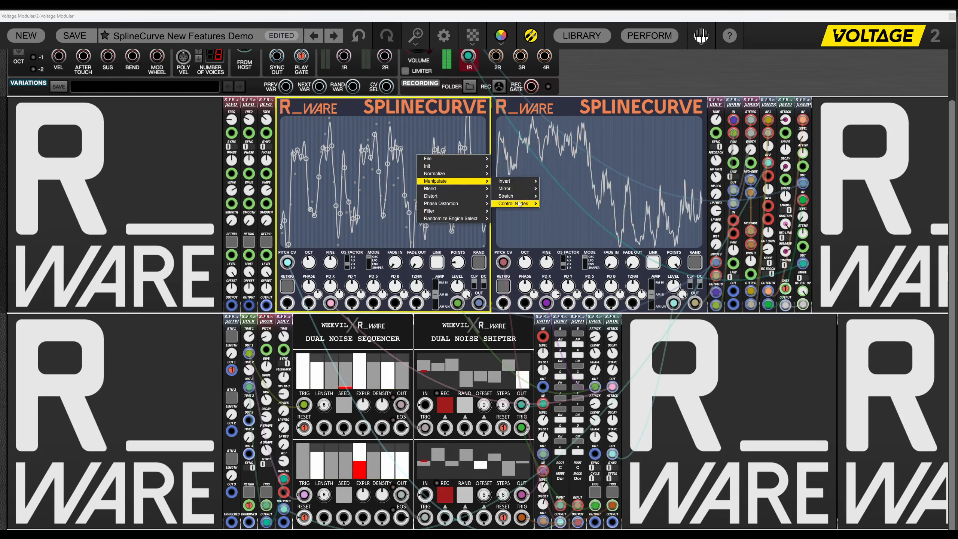
{"action": "mouse_move", "coordinate": [520, 204]}
{"action": "mouse_move", "coordinate": [562, 211]}
{"action": "left_click", "coordinate": [595, 248]}
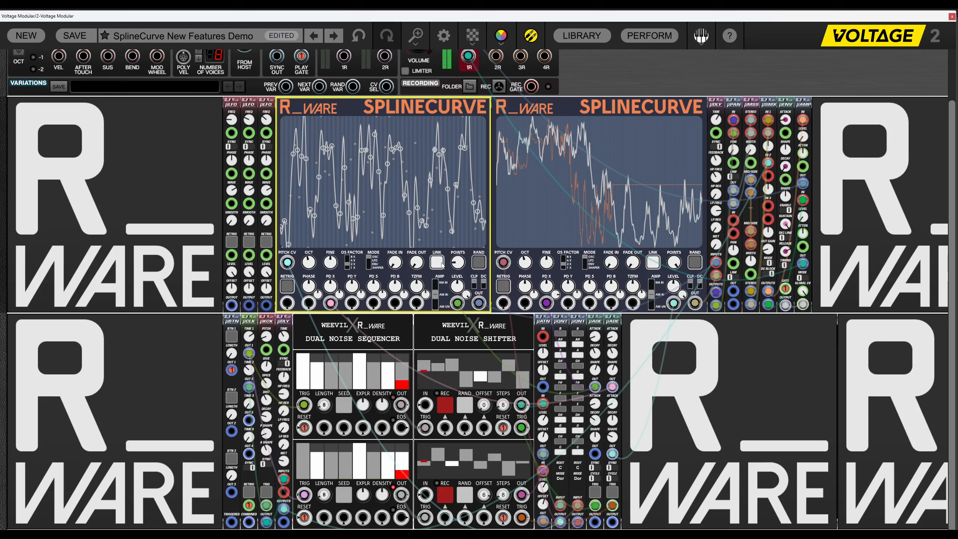
{"action": "mouse_move", "coordinate": [457, 266]}
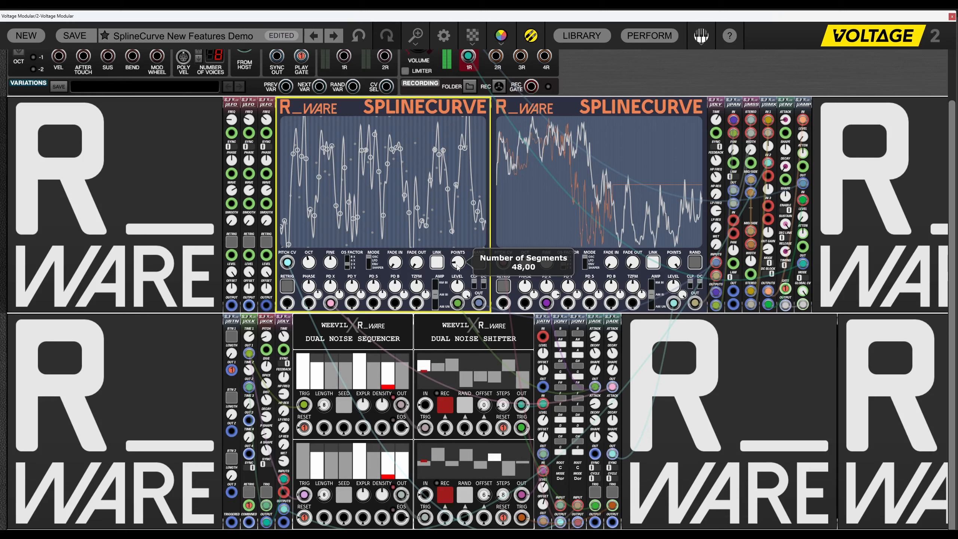
Increase the first SplineCurve's number of segments and randomize its control nodes by 10%.
{"action": "left_click_drag", "start_coordinate": [458, 266], "coordinate": [451, 118]}
{"action": "right_click", "coordinate": [419, 139]}
{"action": "mouse_move", "coordinate": [464, 162]}
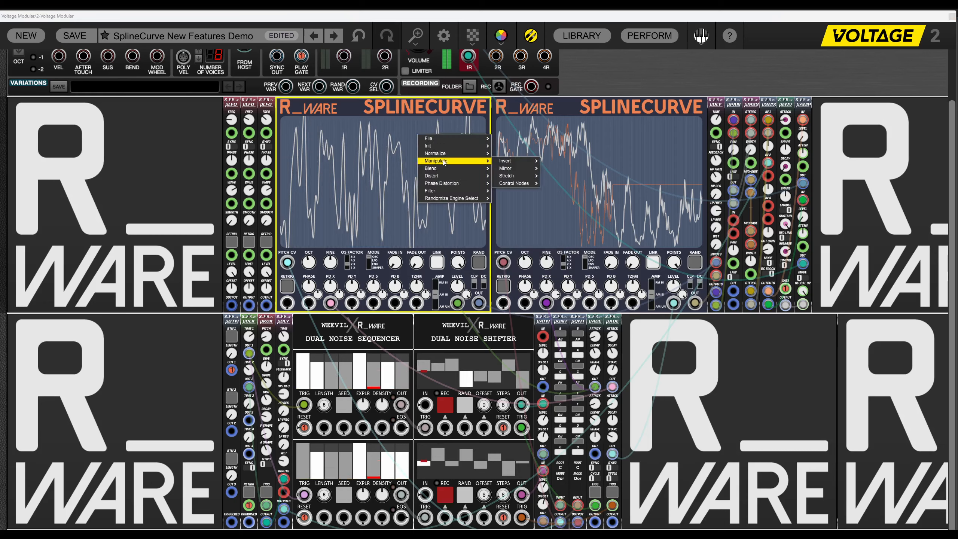
{"action": "mouse_move", "coordinate": [520, 184]}
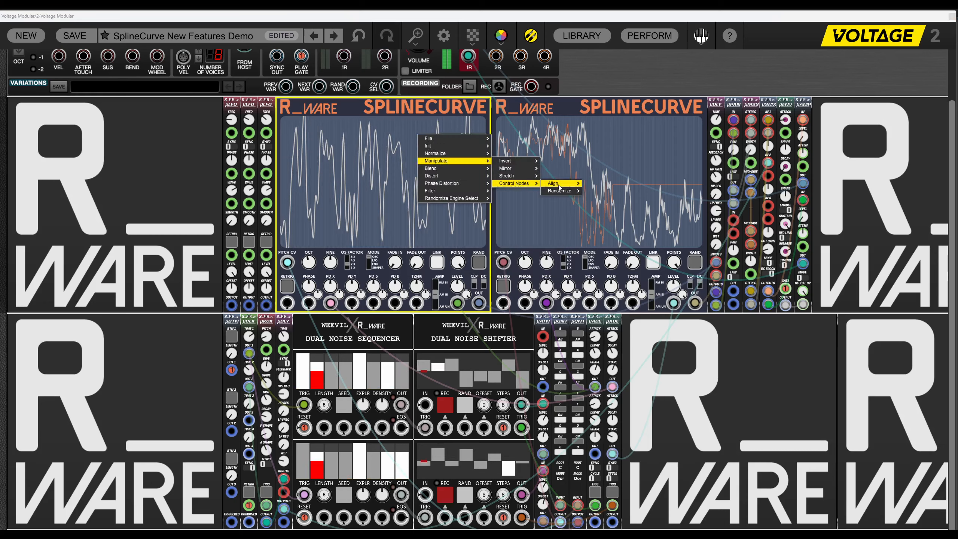
{"action": "mouse_move", "coordinate": [563, 192]}
{"action": "left_click", "coordinate": [595, 198]}
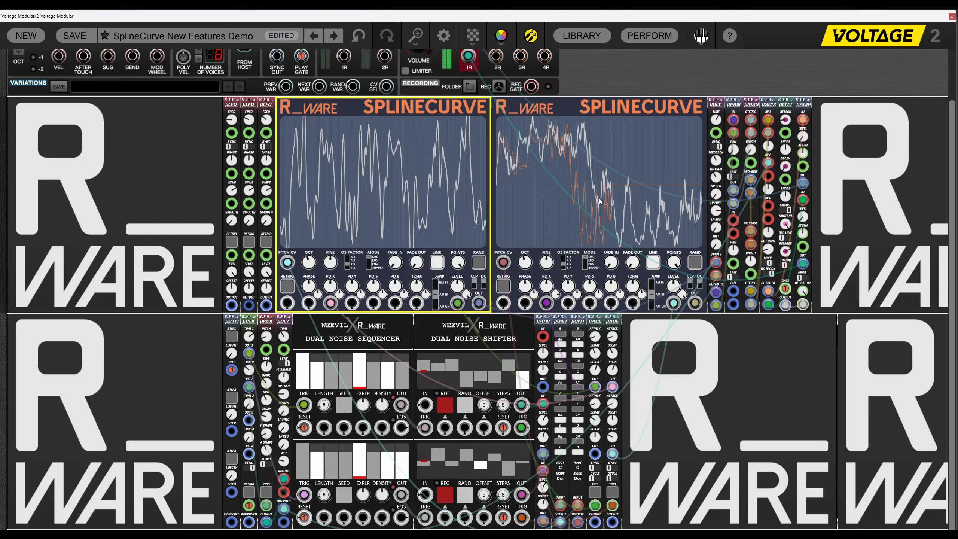
Randomize the first SplineCurve's control nodes by 25%.
{"action": "right_click", "coordinate": [419, 158]}
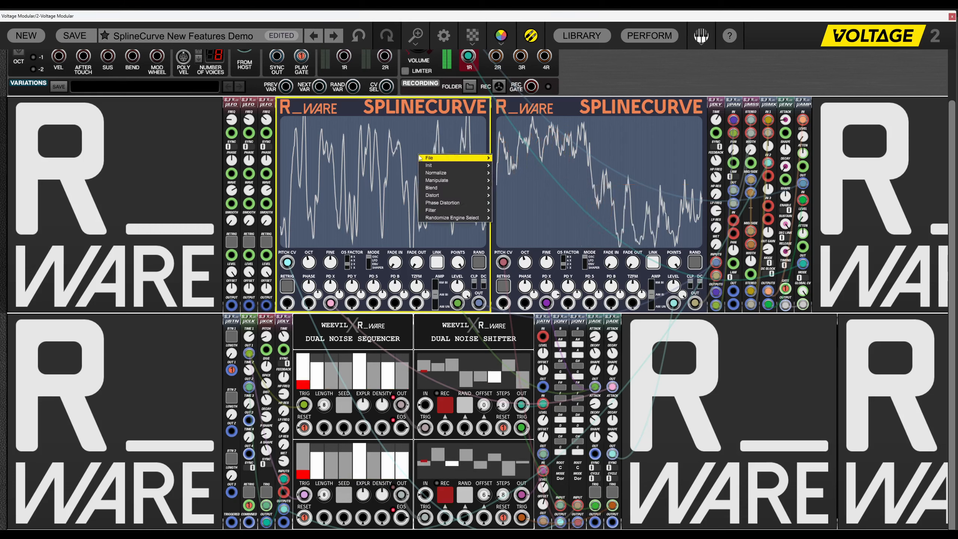
{"action": "mouse_move", "coordinate": [452, 180]}
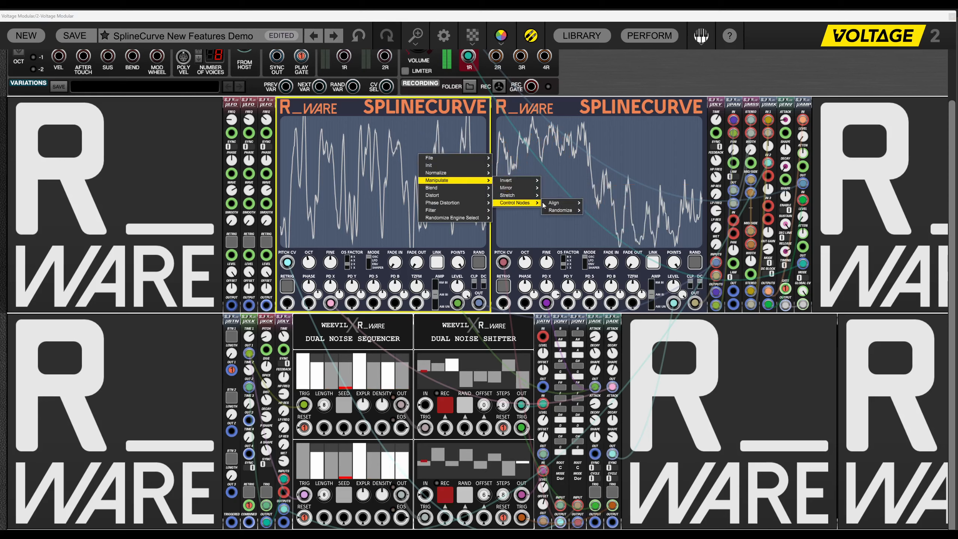
{"action": "left_click", "coordinate": [603, 225]}
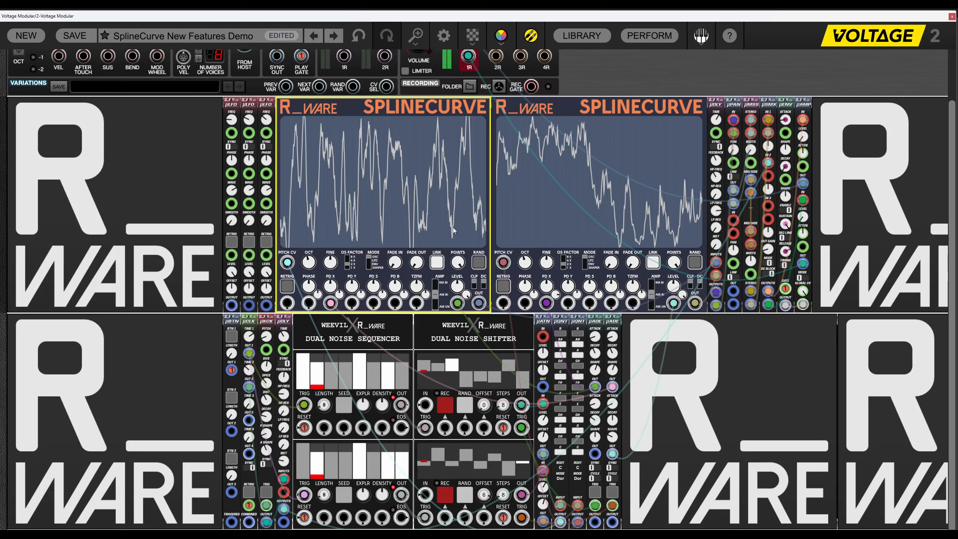
Generate a series of new random curves in the first SplineCurve with Randomize Curve.
{"action": "left_click", "coordinate": [478, 262]}
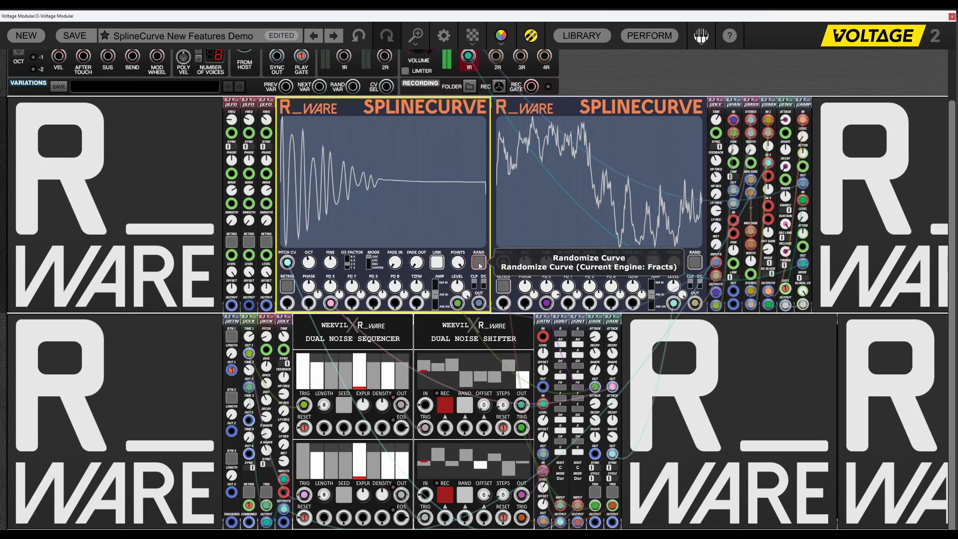
{"action": "left_click", "coordinate": [479, 264]}
{"action": "left_click", "coordinate": [478, 264]}
{"action": "left_click", "coordinate": [479, 265]}
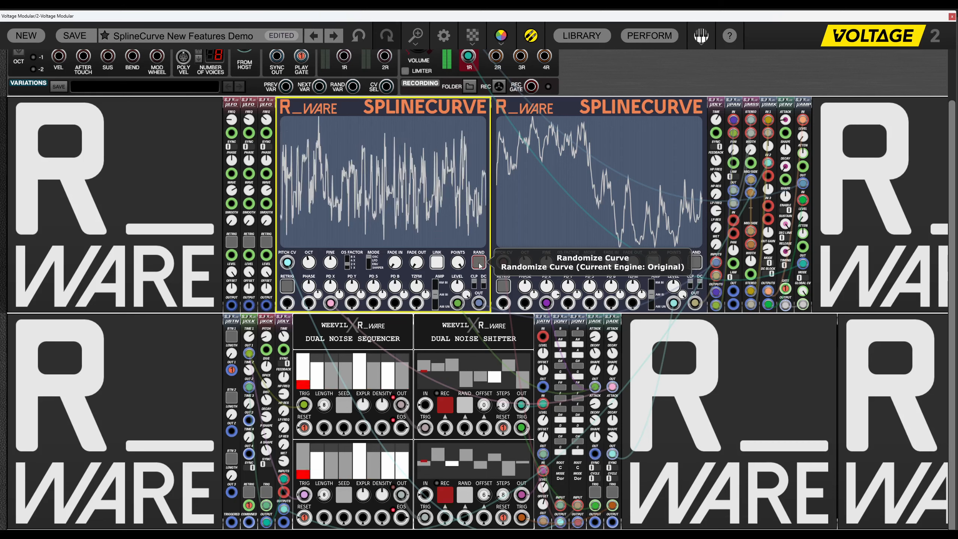
{"action": "left_click", "coordinate": [479, 264]}
{"action": "left_click", "coordinate": [479, 264]}
{"action": "left_click", "coordinate": [479, 264]}
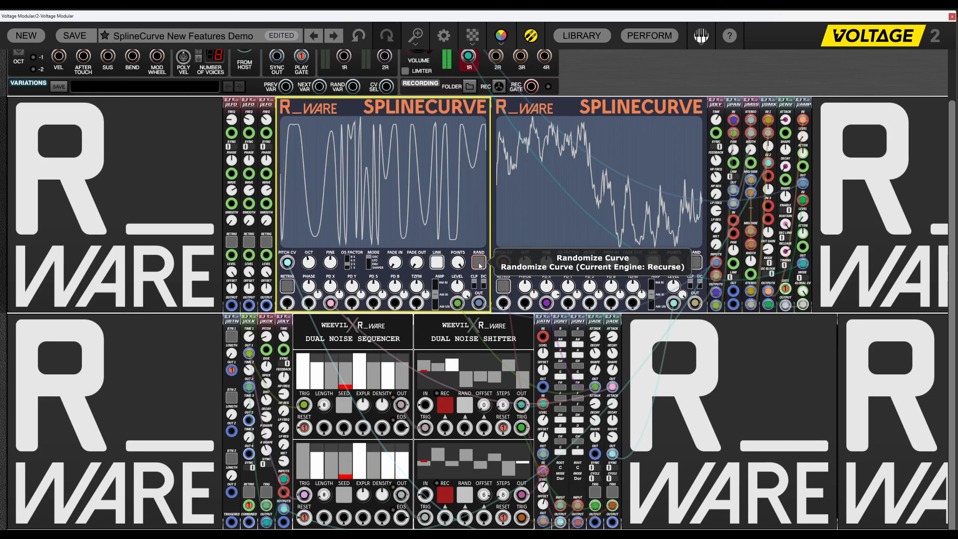
{"action": "left_click", "coordinate": [479, 264]}
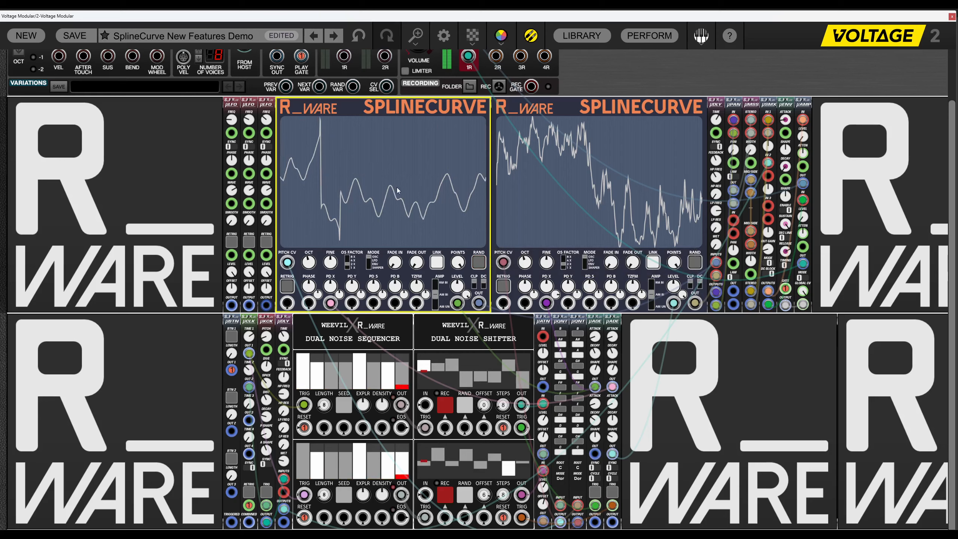
Randomize the control nodes of the newly generated curve in the first SplineCurve by a percentage.
{"action": "right_click", "coordinate": [406, 163]}
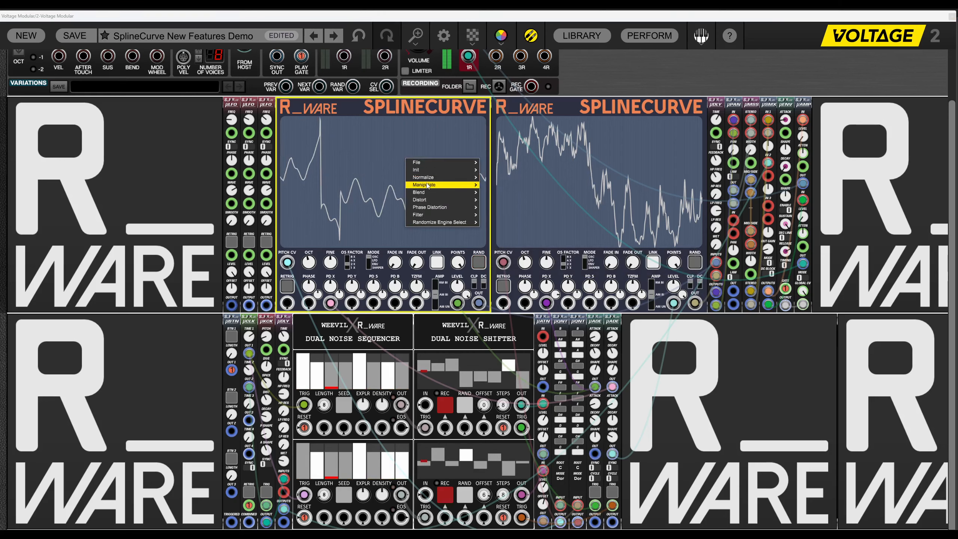
{"action": "mouse_move", "coordinate": [437, 185]}
{"action": "mouse_move", "coordinate": [504, 208]}
{"action": "mouse_move", "coordinate": [549, 215]}
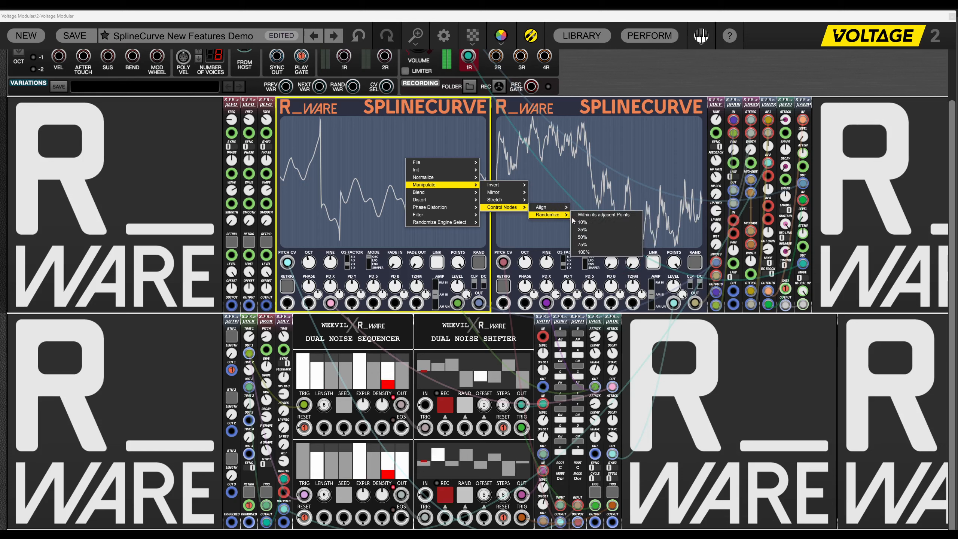
{"action": "left_click", "coordinate": [595, 234]}
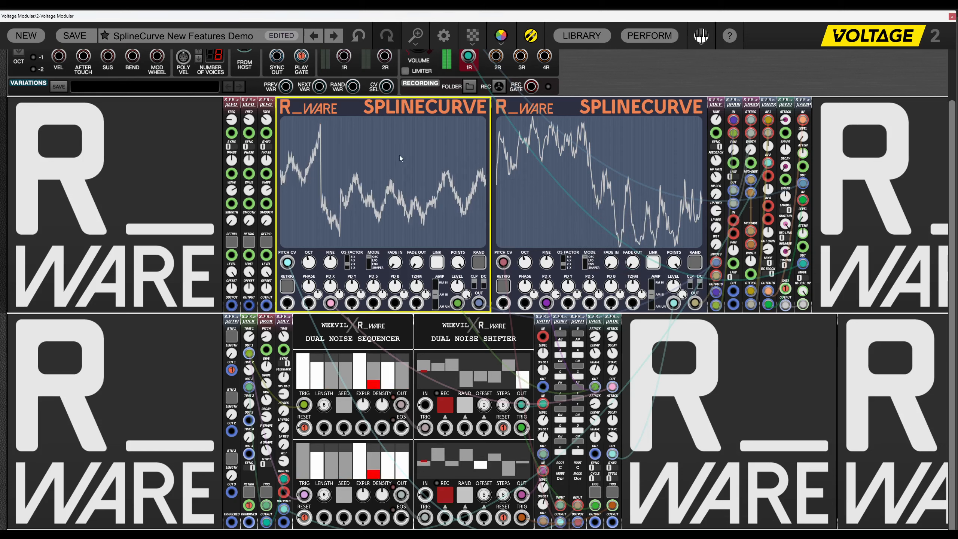
Randomize the first SplineCurve's control nodes within their adjacent points.
{"action": "right_click", "coordinate": [381, 150]}
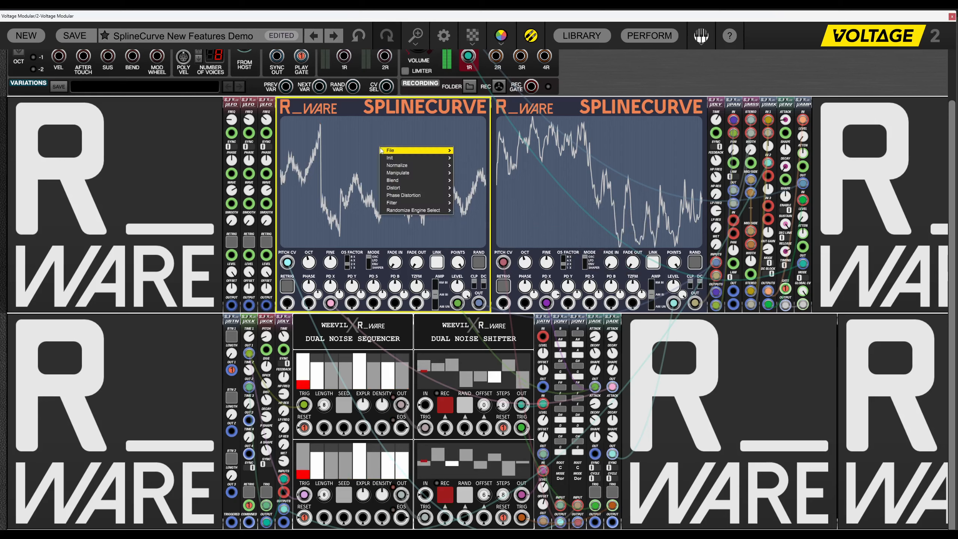
{"action": "mouse_move", "coordinate": [397, 174]}
{"action": "mouse_move", "coordinate": [480, 196]}
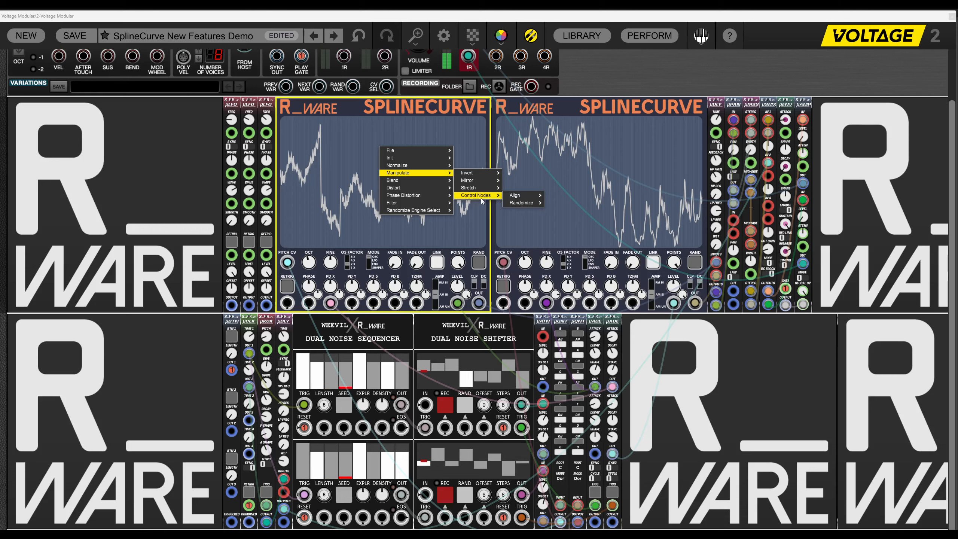
{"action": "mouse_move", "coordinate": [514, 204]}
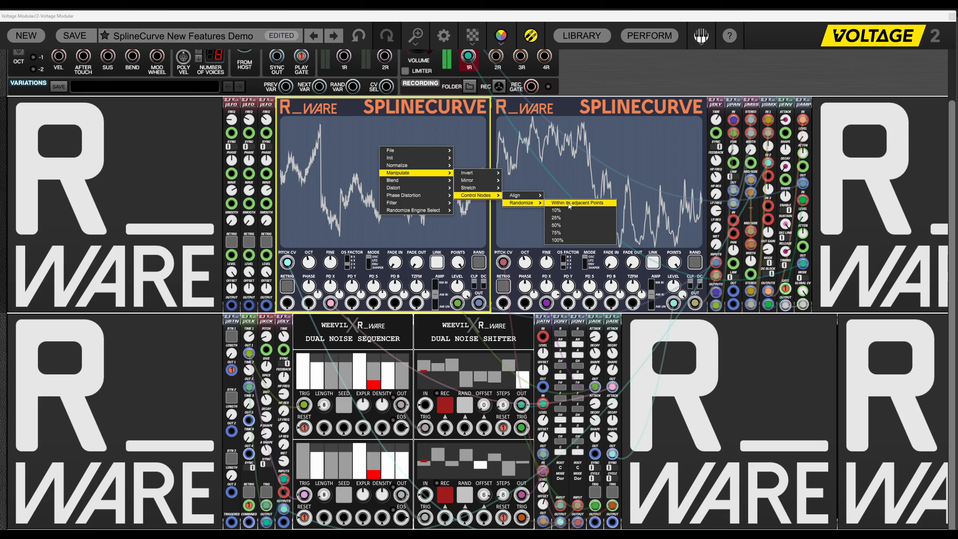
{"action": "left_click", "coordinate": [570, 205]}
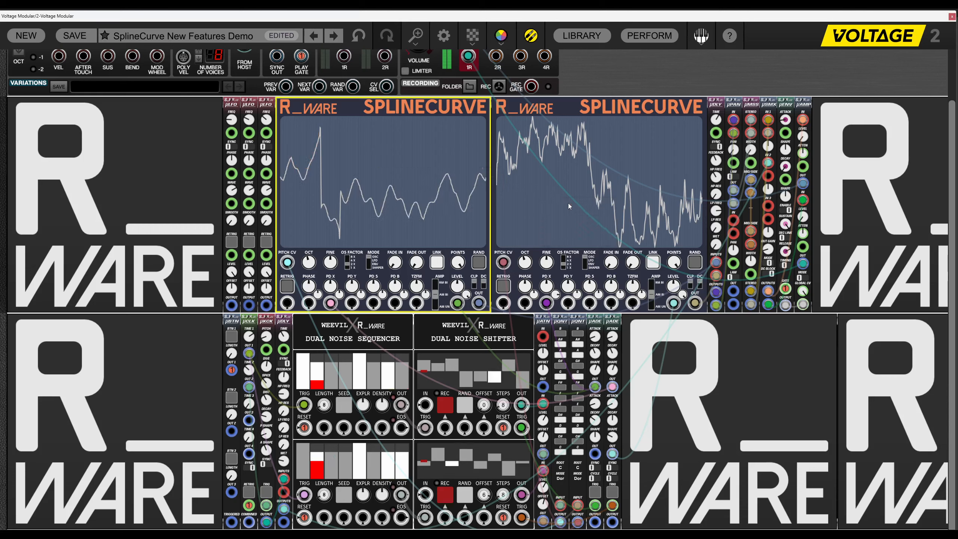
{"action": "right_click", "coordinate": [401, 157]}
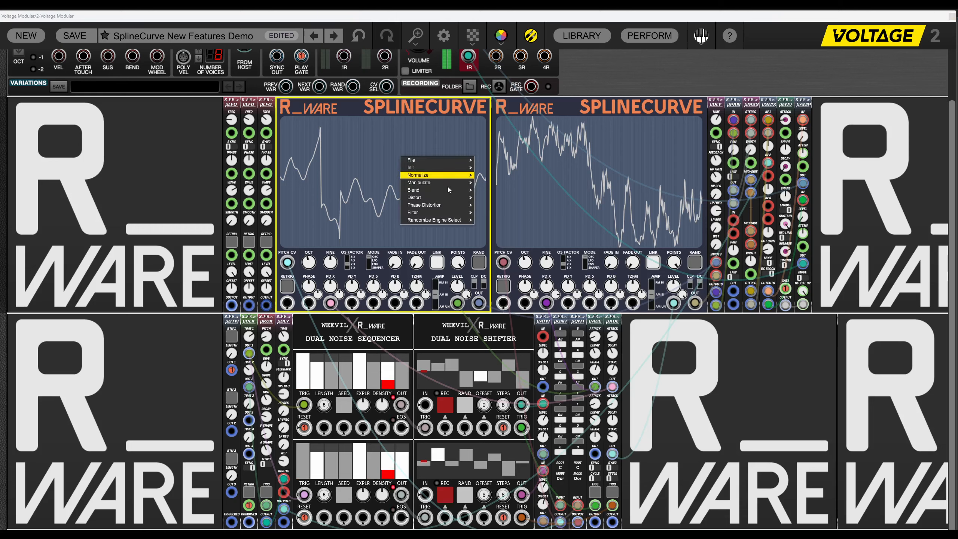
{"action": "mouse_move", "coordinate": [449, 183]}
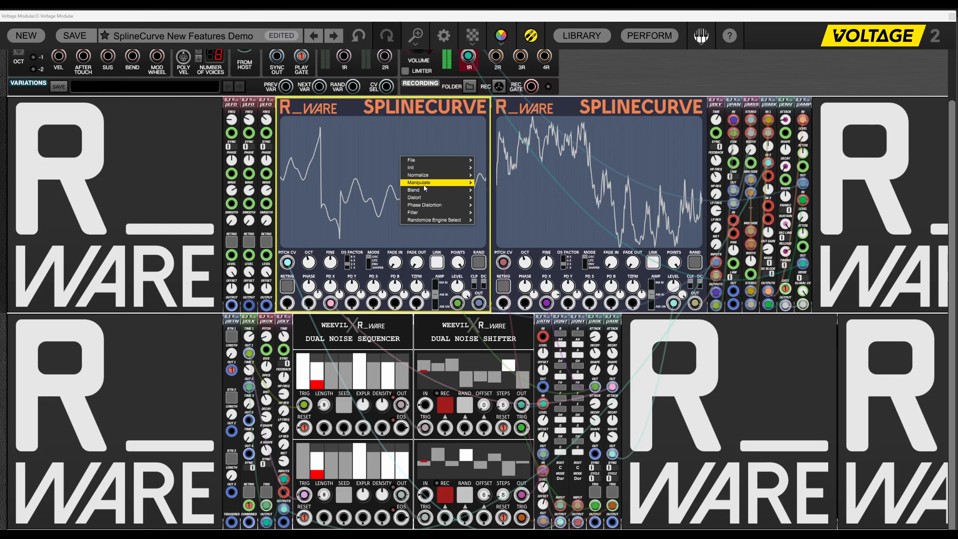
{"action": "mouse_move", "coordinate": [422, 192]}
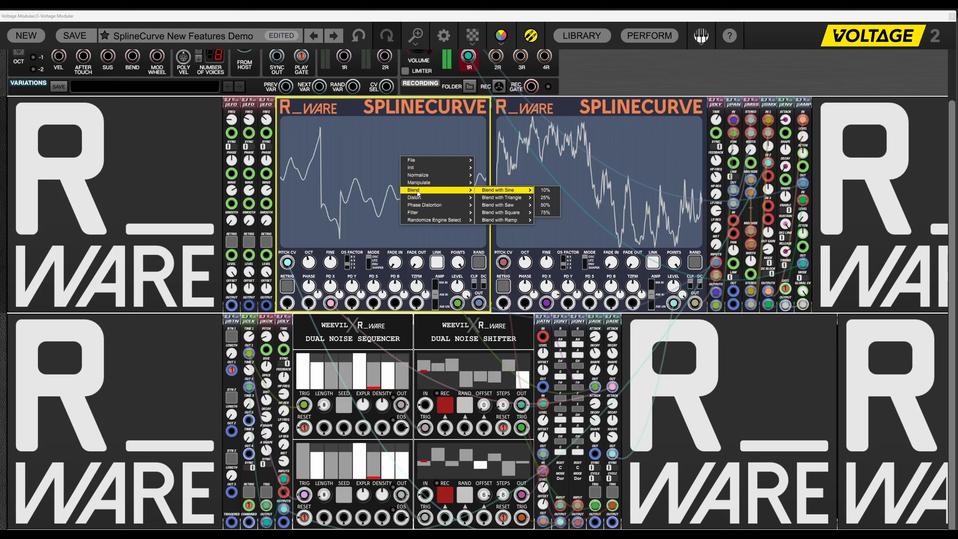
{"action": "left_click", "coordinate": [351, 109]}
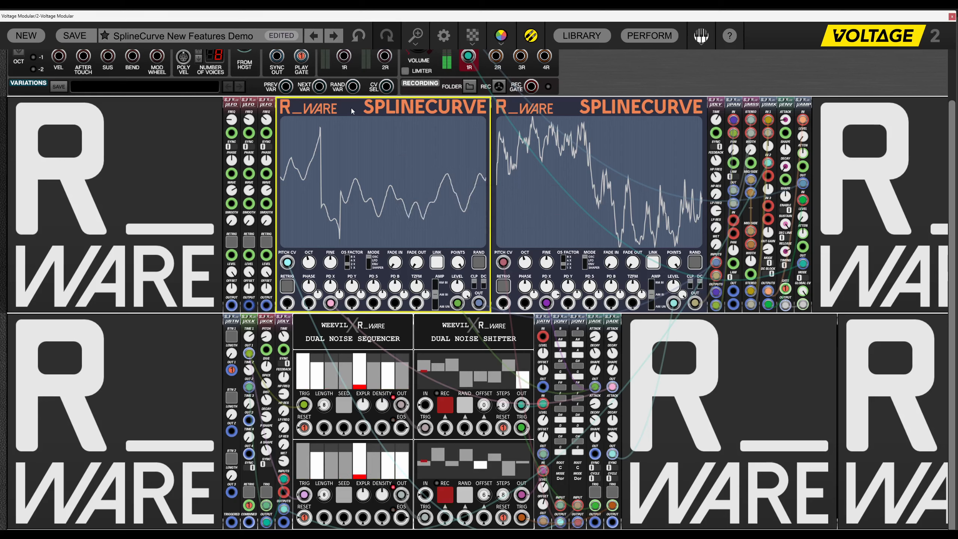
Blend the first SplineCurve's curve with a sine by 50%, then blend it with a triangle.
{"action": "right_click", "coordinate": [380, 170]}
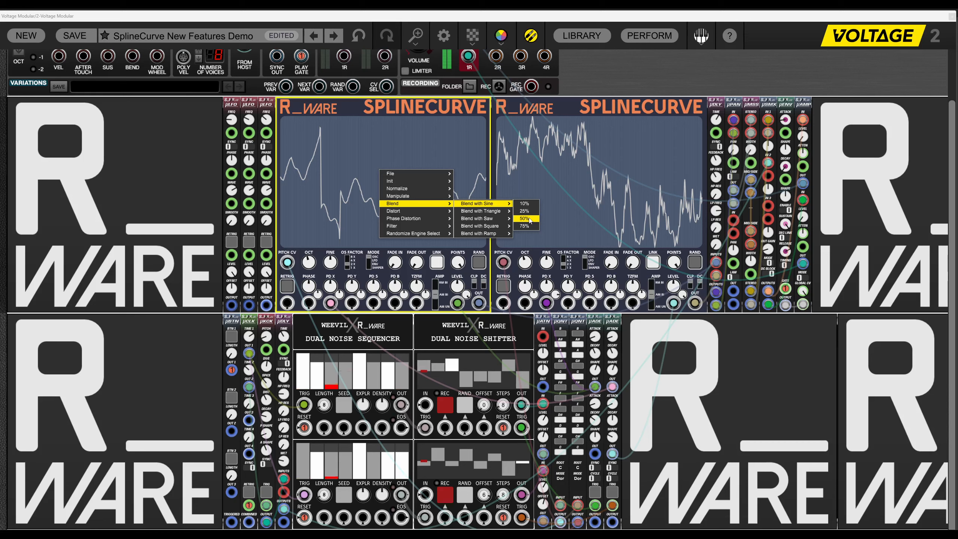
{"action": "left_click", "coordinate": [525, 218]}
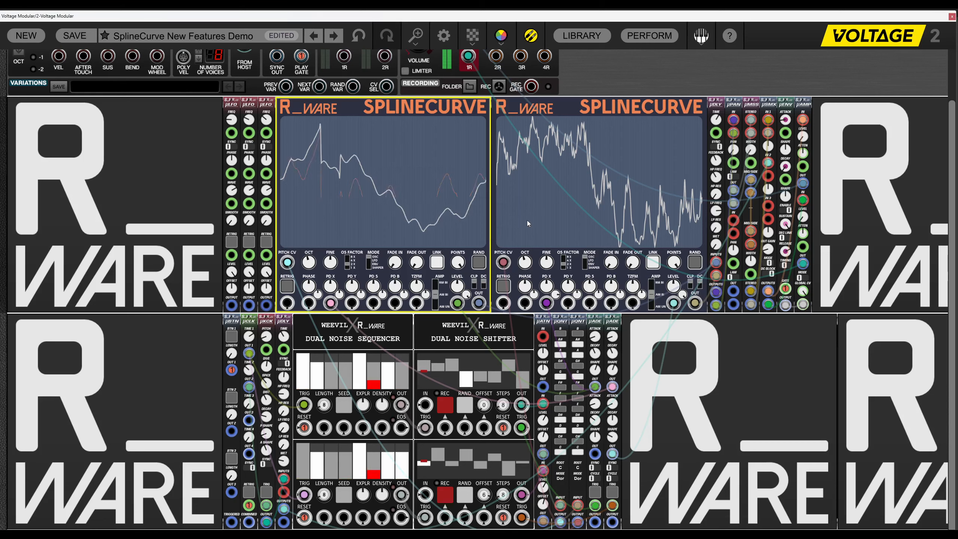
{"action": "right_click", "coordinate": [419, 159]}
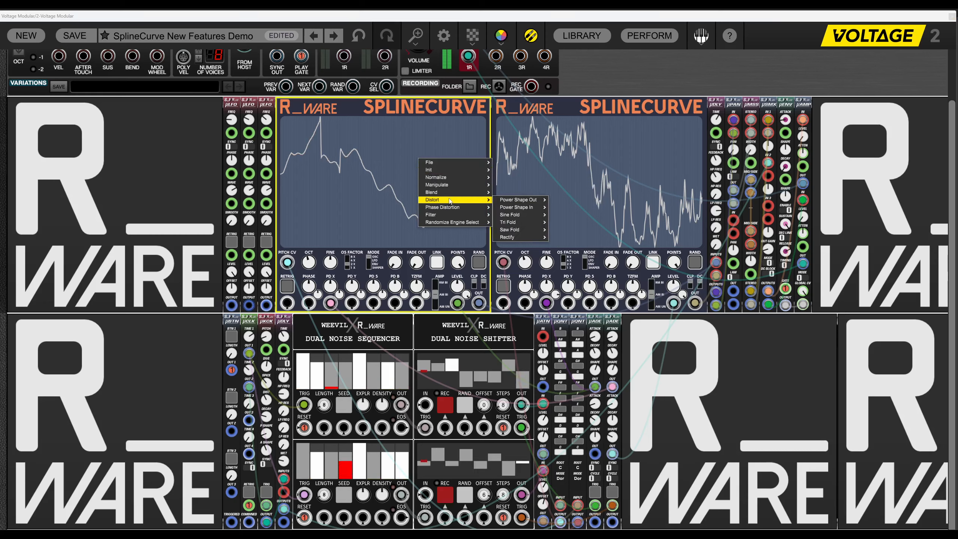
{"action": "mouse_move", "coordinate": [449, 193]}
{"action": "mouse_move", "coordinate": [511, 199]}
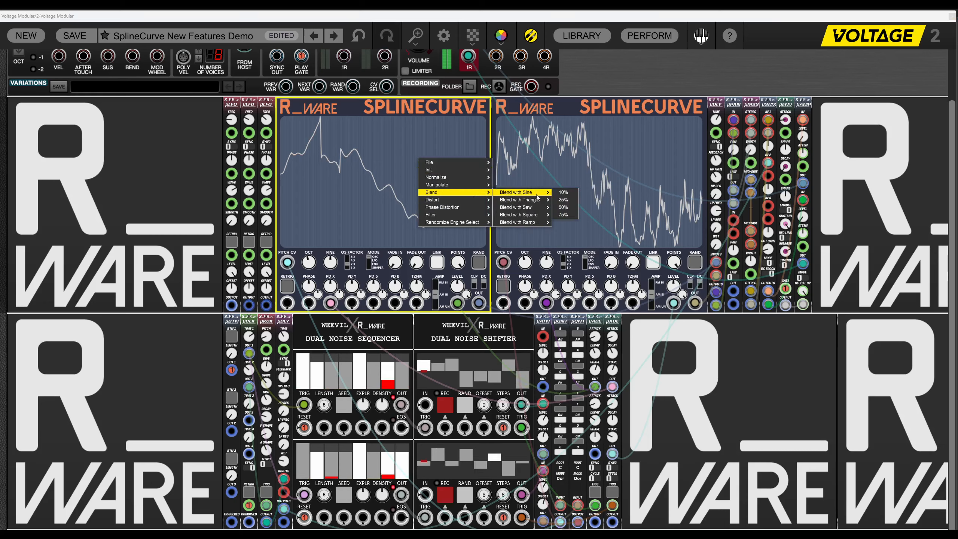
{"action": "left_click", "coordinate": [563, 222]}
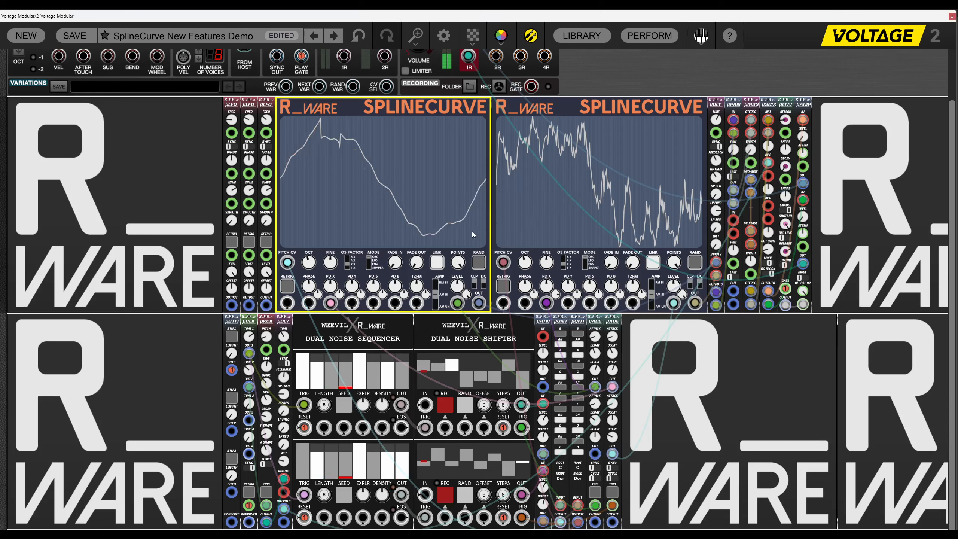
Blend the first SplineCurve's curve with a triangle by 50%.
{"action": "right_click", "coordinate": [416, 176]}
{"action": "mouse_move", "coordinate": [439, 206]}
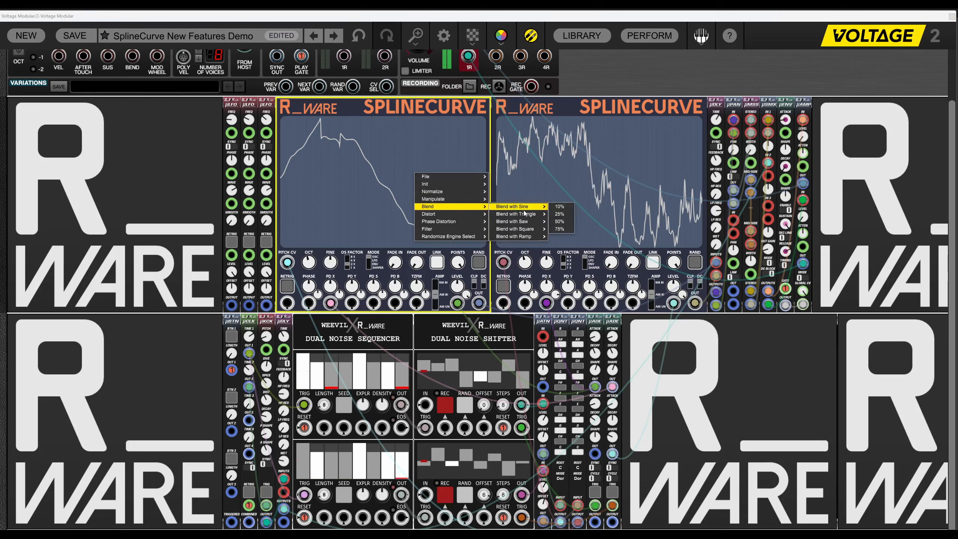
{"action": "left_click", "coordinate": [559, 229]}
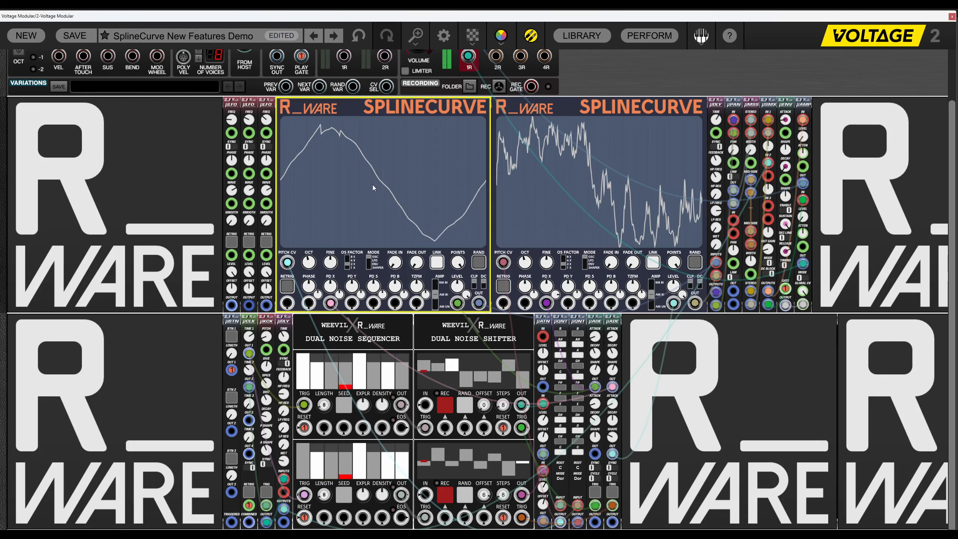
Generate a new random curve in the first SplineCurve and blend it with a saw by 50%.
{"action": "left_click", "coordinate": [478, 262]}
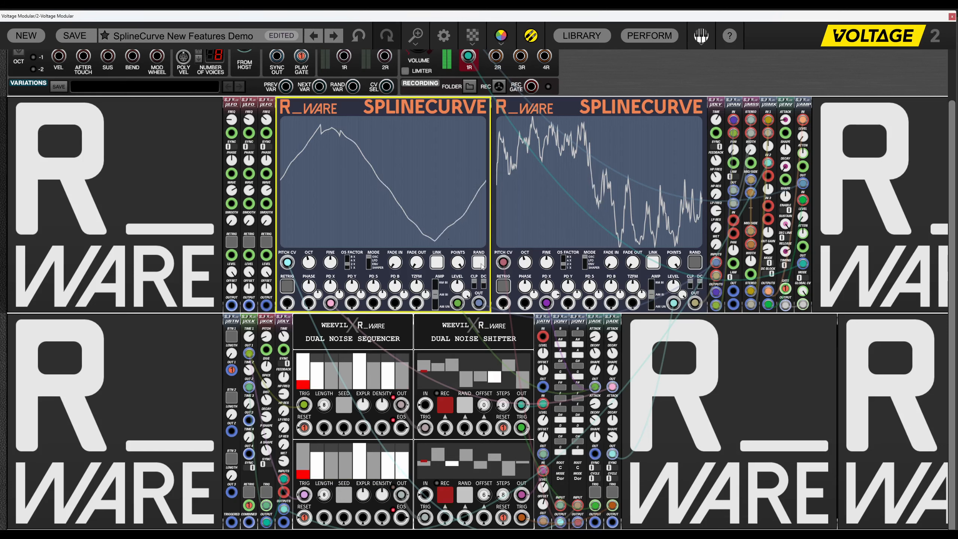
{"action": "right_click", "coordinate": [421, 210]}
{"action": "mouse_move", "coordinate": [439, 242]}
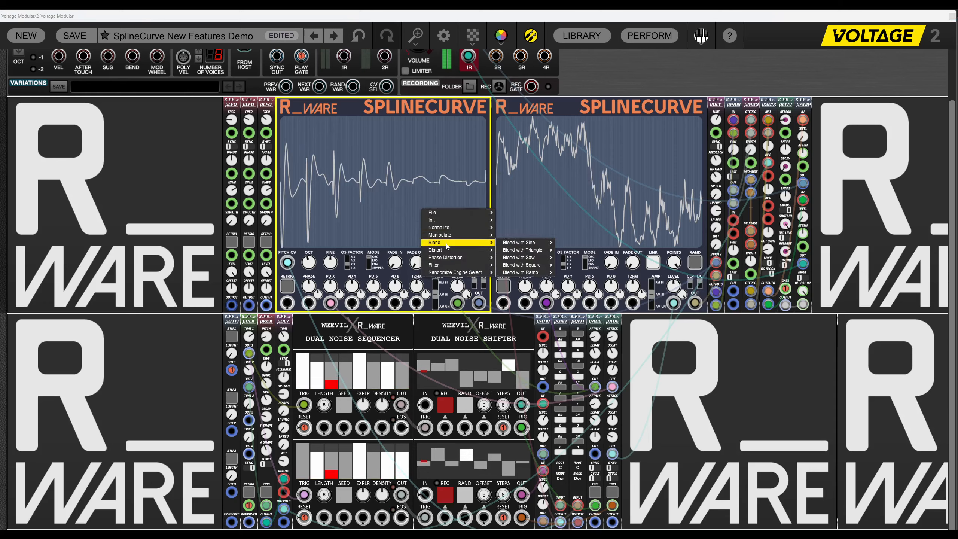
{"action": "mouse_move", "coordinate": [528, 257]}
{"action": "left_click", "coordinate": [565, 272]}
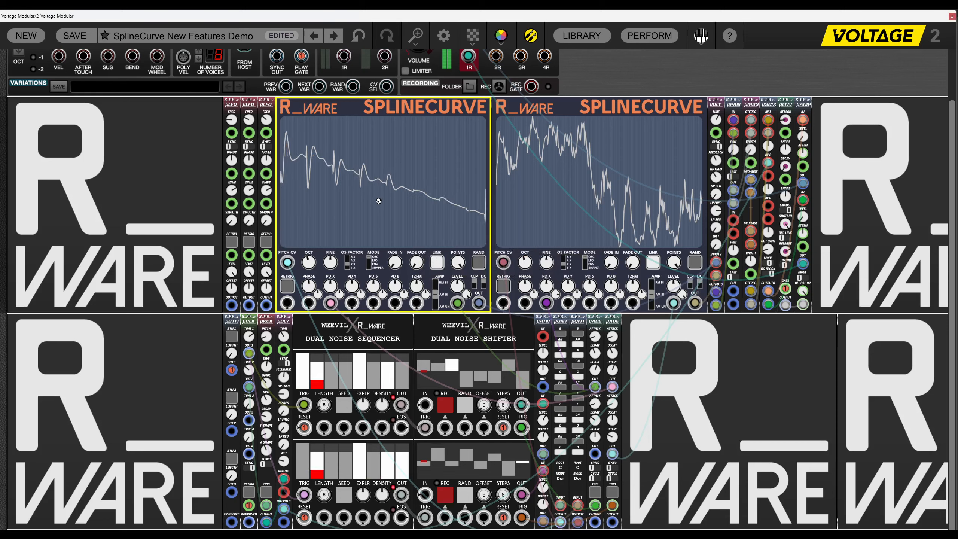
{"action": "left_click_drag", "start_coordinate": [379, 209], "coordinate": [379, 200]}
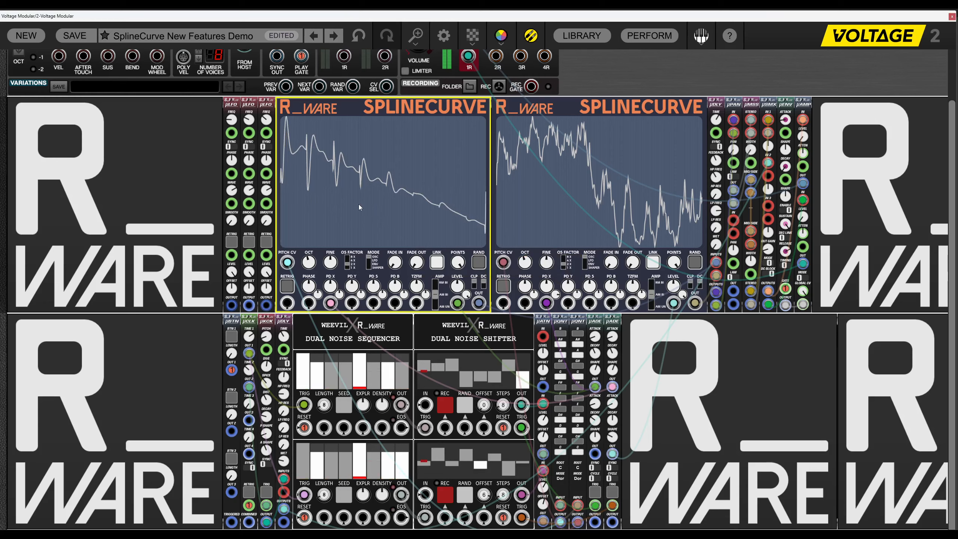
Blend the first SplineCurve's curve with a square by 50%.
{"action": "right_click", "coordinate": [358, 204]}
{"action": "mouse_move", "coordinate": [415, 238]}
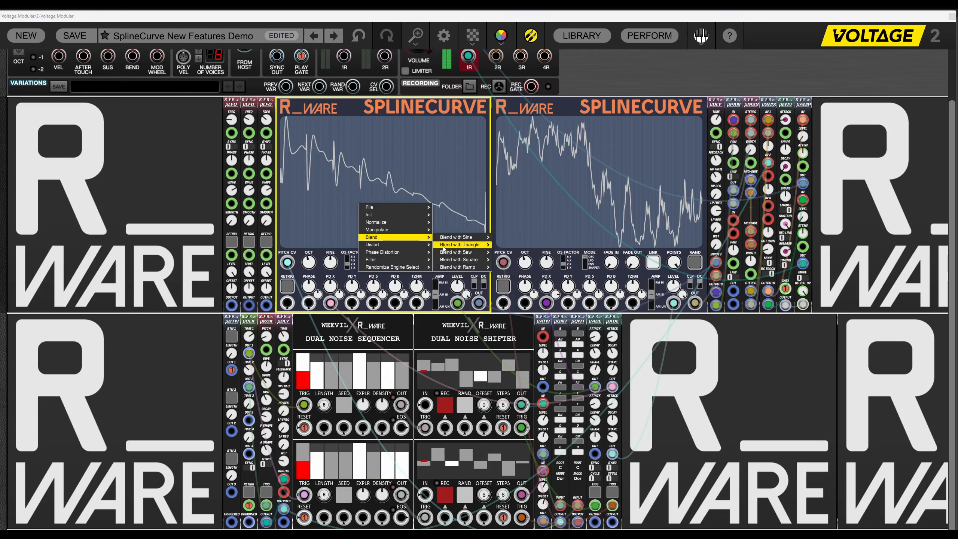
{"action": "mouse_move", "coordinate": [466, 261]}
{"action": "left_click", "coordinate": [503, 274]}
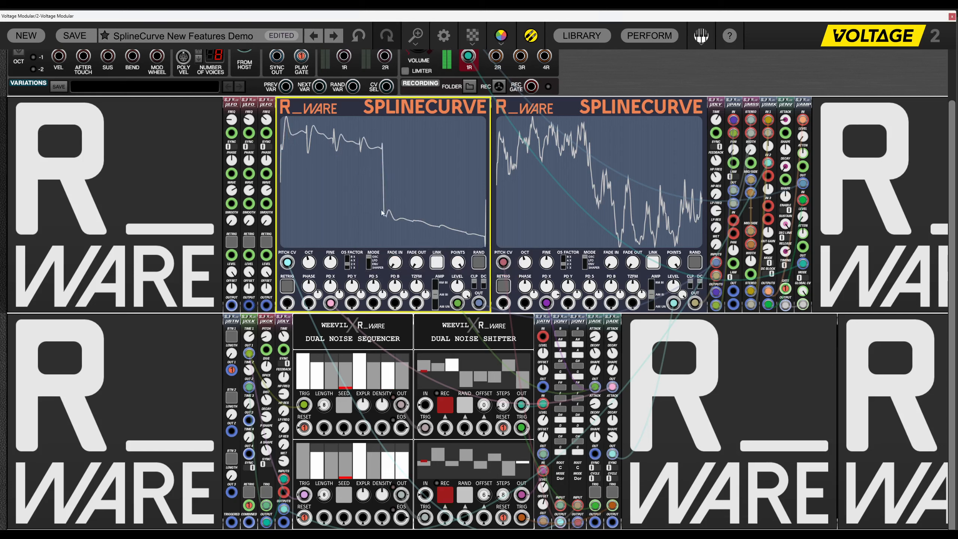
Blend the first SplineCurve's curve with a triangle.
{"action": "right_click", "coordinate": [344, 187]}
{"action": "mouse_move", "coordinate": [374, 222]}
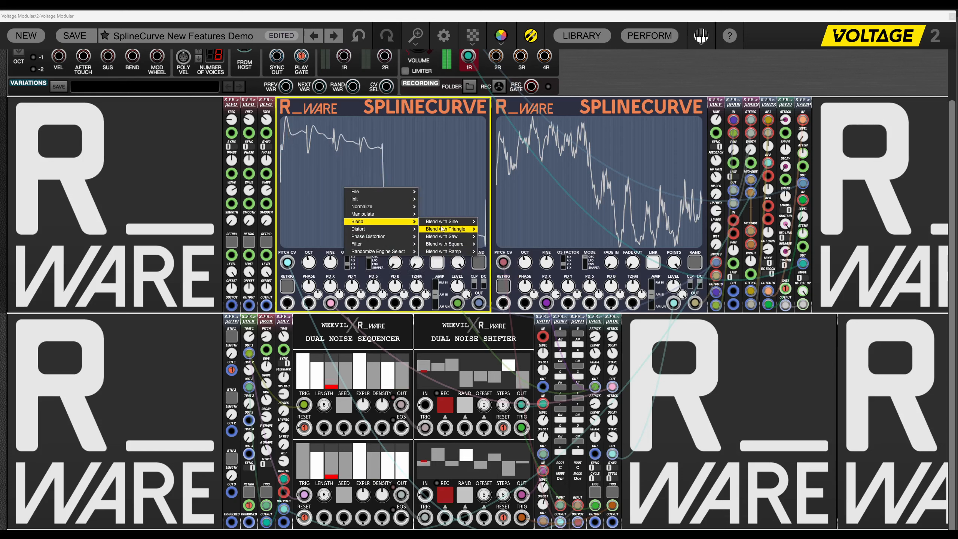
{"action": "left_click", "coordinate": [493, 232]}
Blend the first SplineCurve's curve with a saw by 25% and normalize it.
{"action": "right_click", "coordinate": [424, 191]}
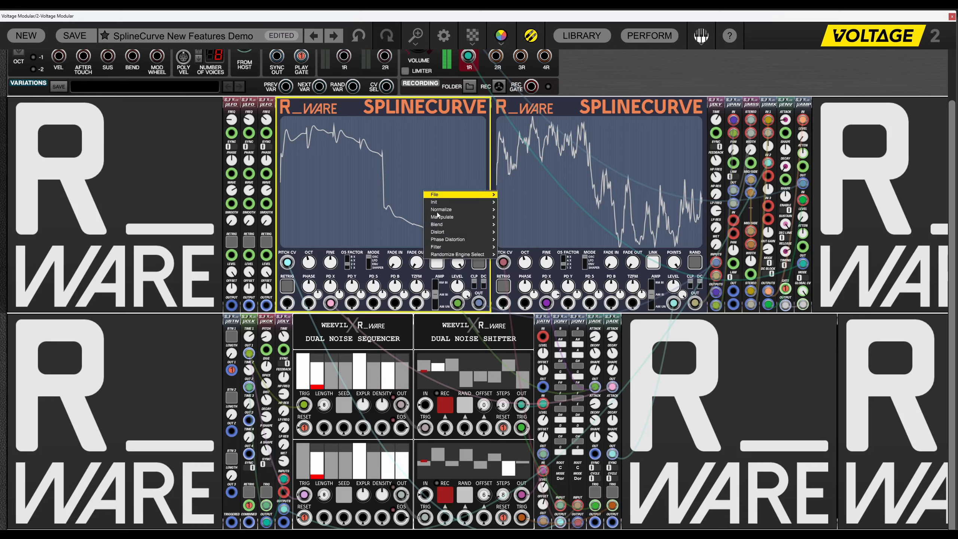
{"action": "mouse_move", "coordinate": [452, 224]}
{"action": "mouse_move", "coordinate": [530, 240]}
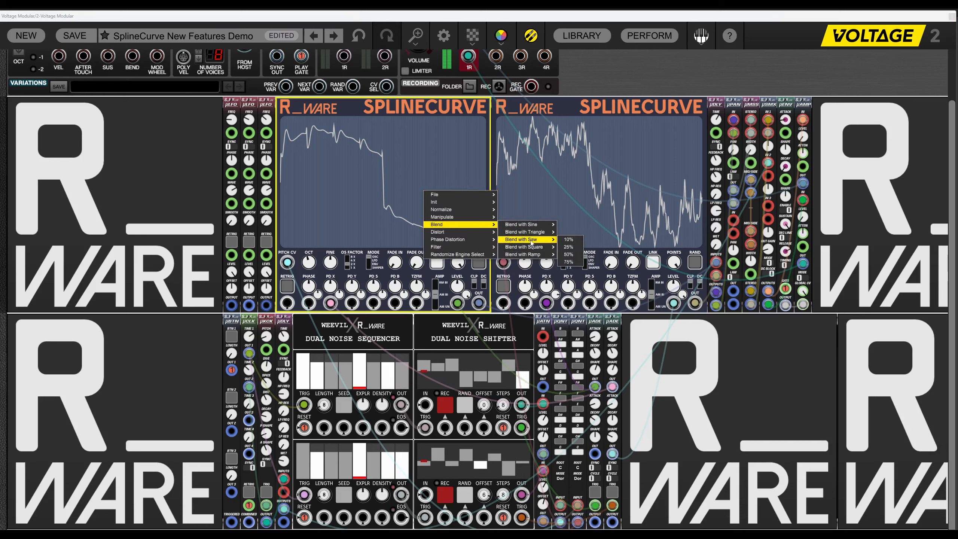
{"action": "left_click", "coordinate": [569, 247]}
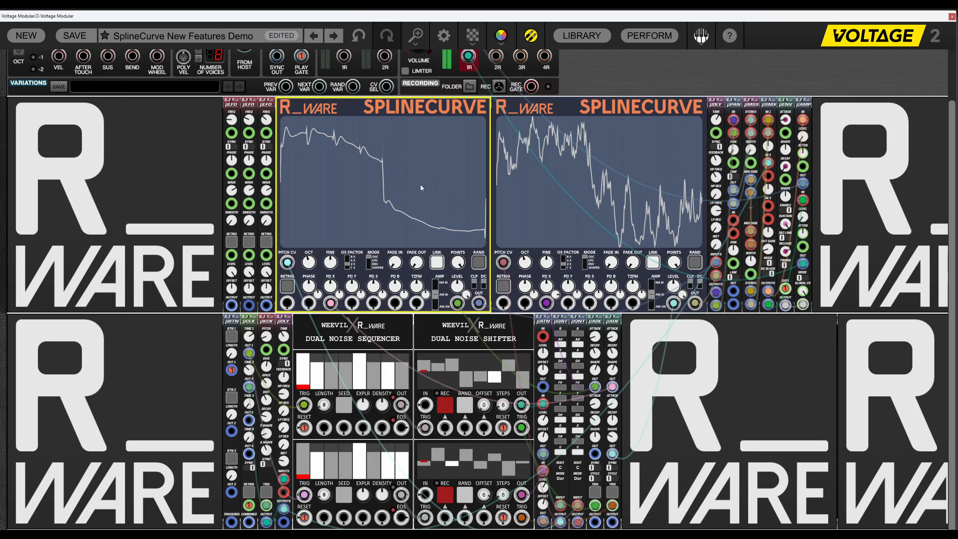
{"action": "key", "text": "n"}
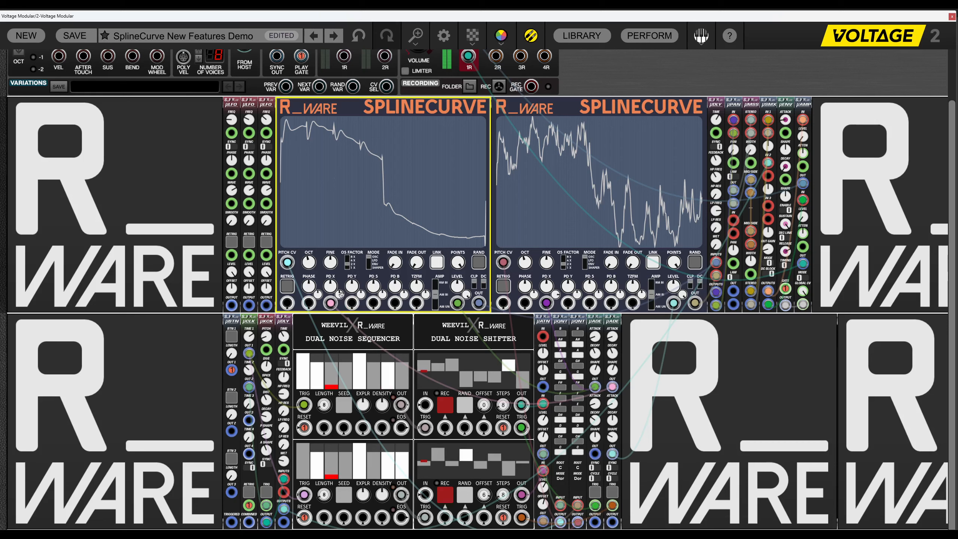
Set the first SplineCurve's PD X CV attenuverter to 0.84.
{"action": "left_click_drag", "start_coordinate": [338, 295], "coordinate": [339, 229]}
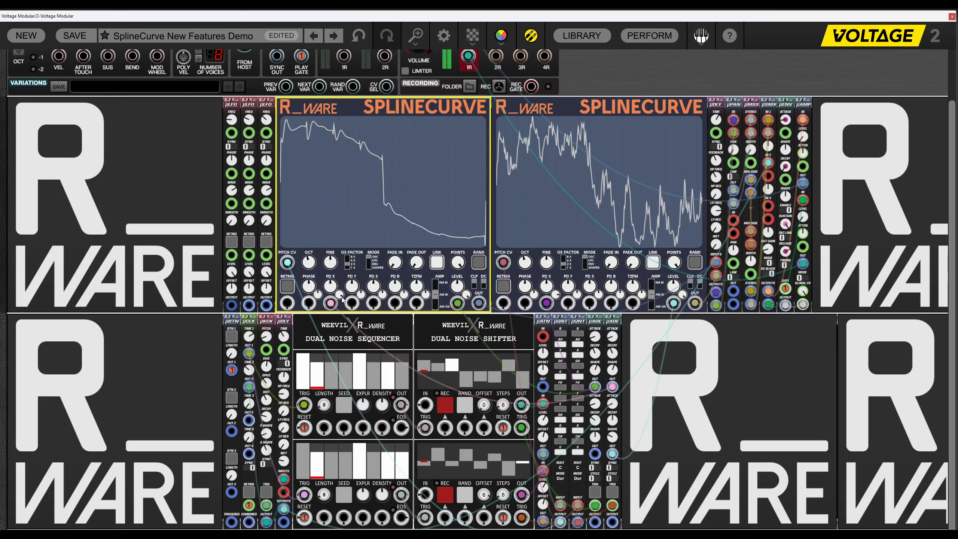
{"action": "mouse_move", "coordinate": [339, 295]}
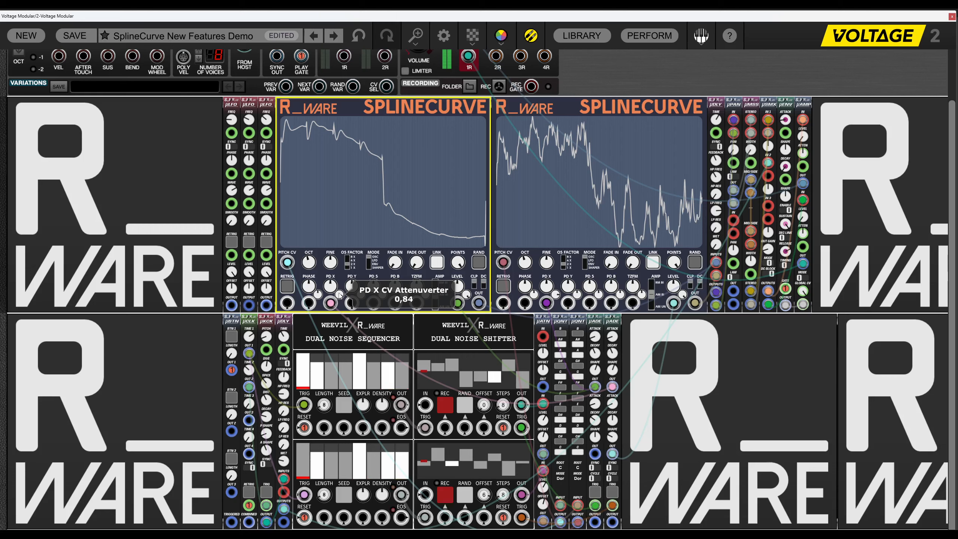
Generate a new random curve in the first SplineCurve.
{"action": "right_click", "coordinate": [368, 174]}
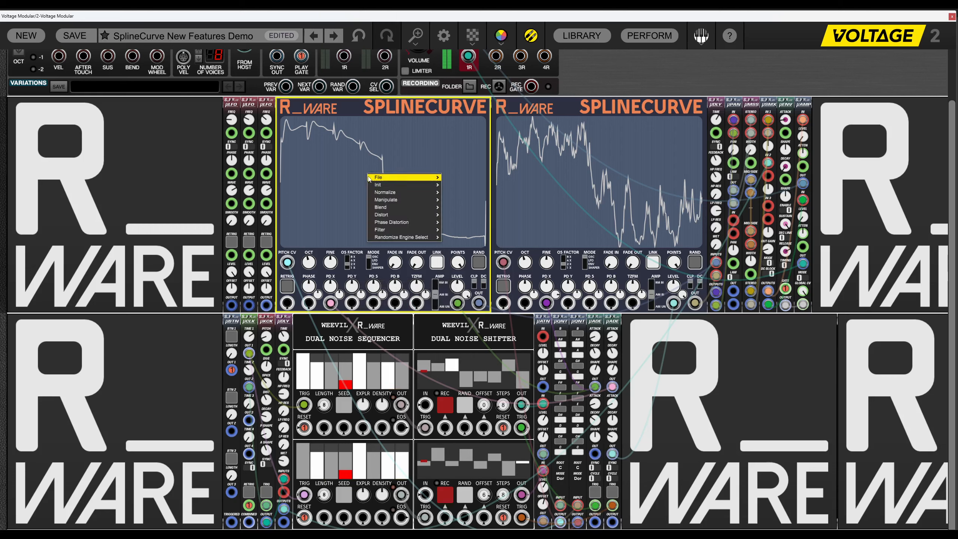
{"action": "mouse_move", "coordinate": [415, 207]}
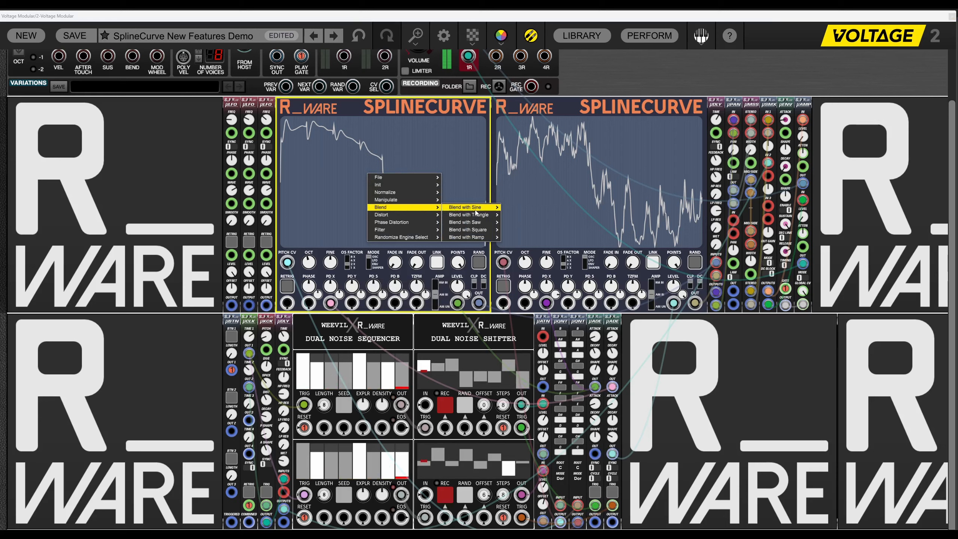
{"action": "mouse_move", "coordinate": [468, 217]}
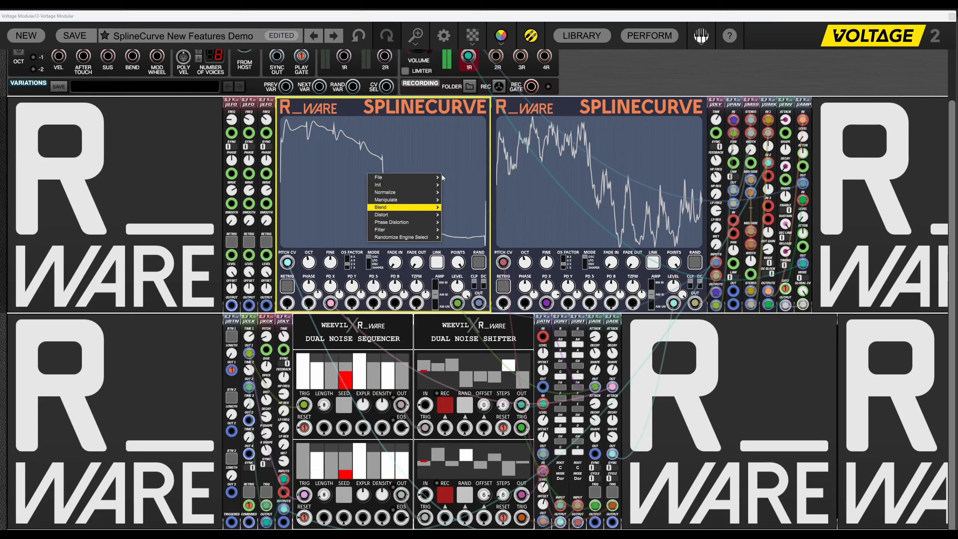
{"action": "left_click", "coordinate": [479, 263]}
{"action": "left_click", "coordinate": [479, 263]}
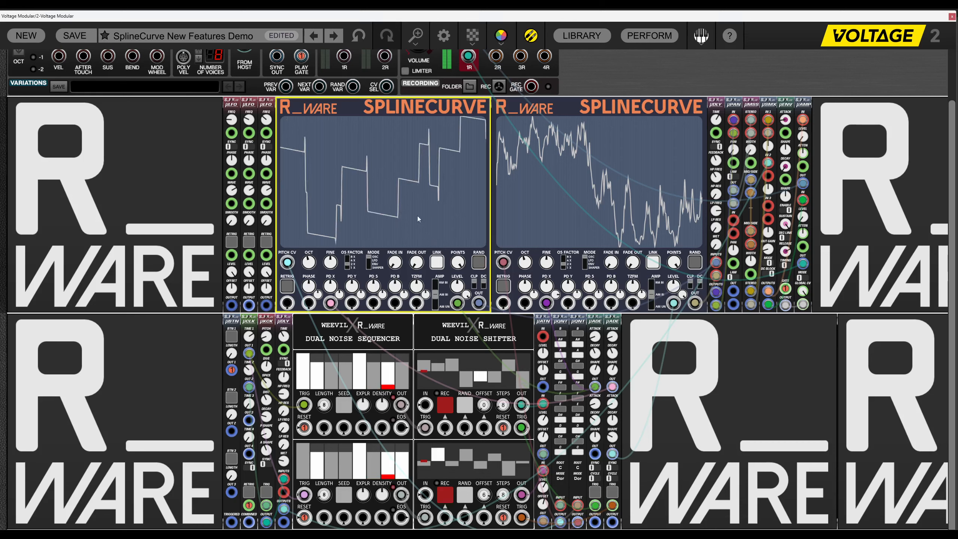
Blend the first SplineCurve's random curve with a sine and normalize the result.
{"action": "right_click", "coordinate": [375, 168]}
{"action": "mouse_move", "coordinate": [400, 200]}
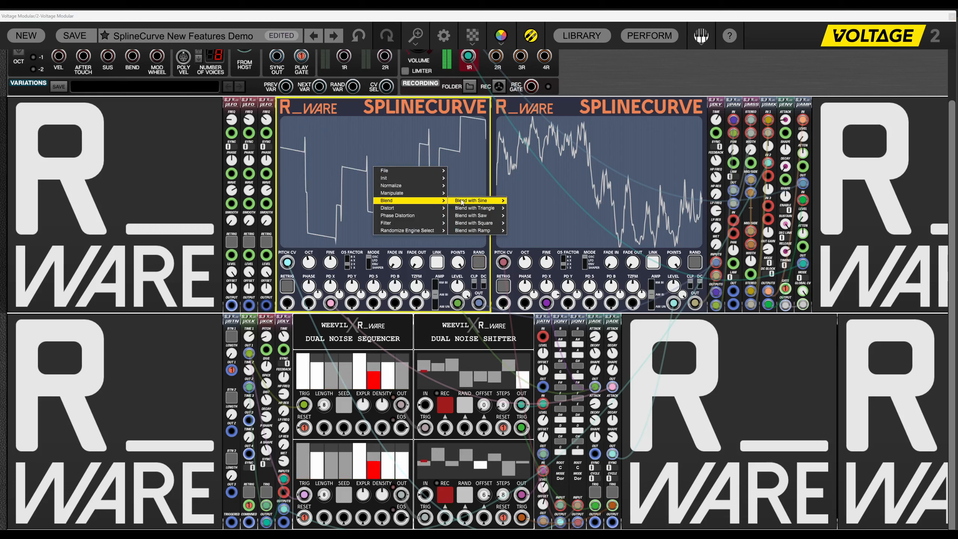
{"action": "mouse_move", "coordinate": [479, 200]}
{"action": "left_click", "coordinate": [517, 210]}
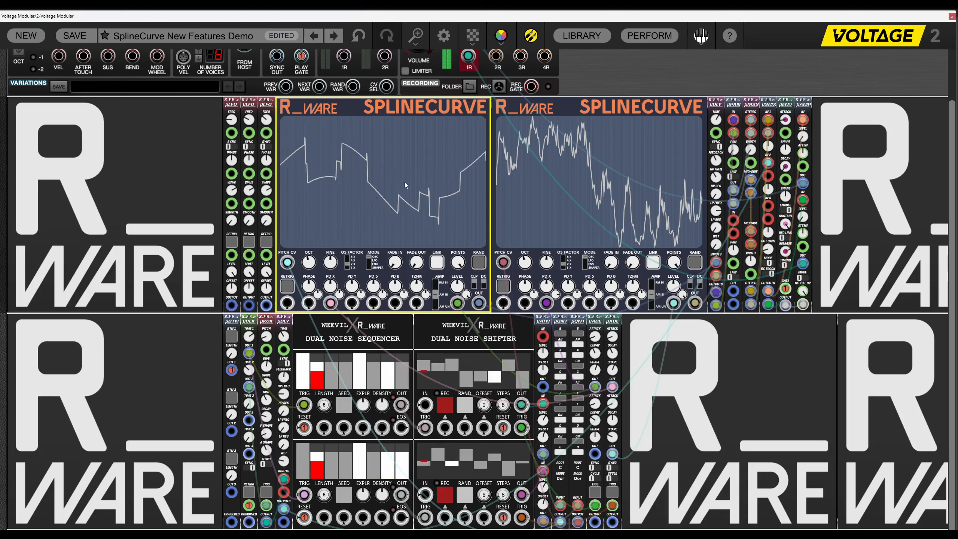
{"action": "left_click_drag", "start_coordinate": [404, 170], "coordinate": [395, 200]}
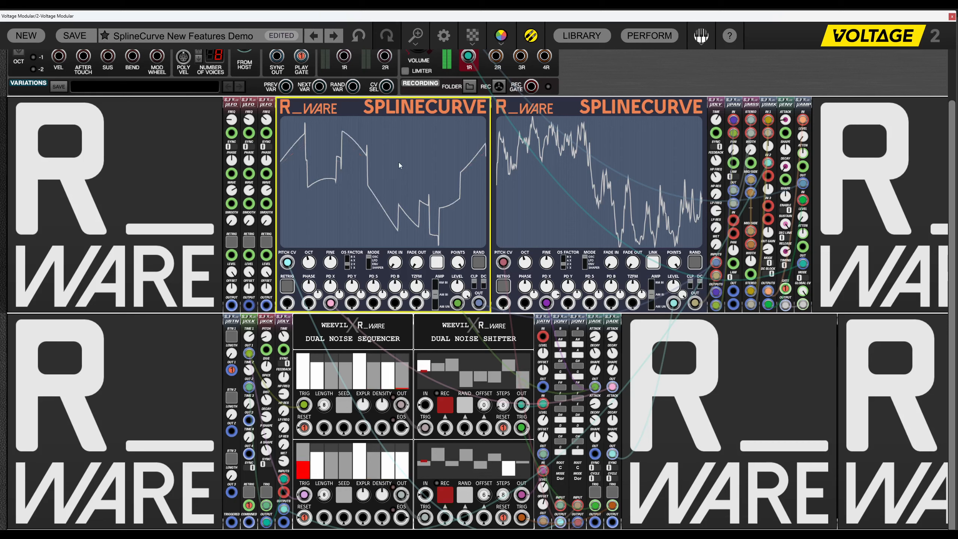
Distort the first SplineCurve's curve with Power Shape Out at level 2.
{"action": "right_click", "coordinate": [399, 164]}
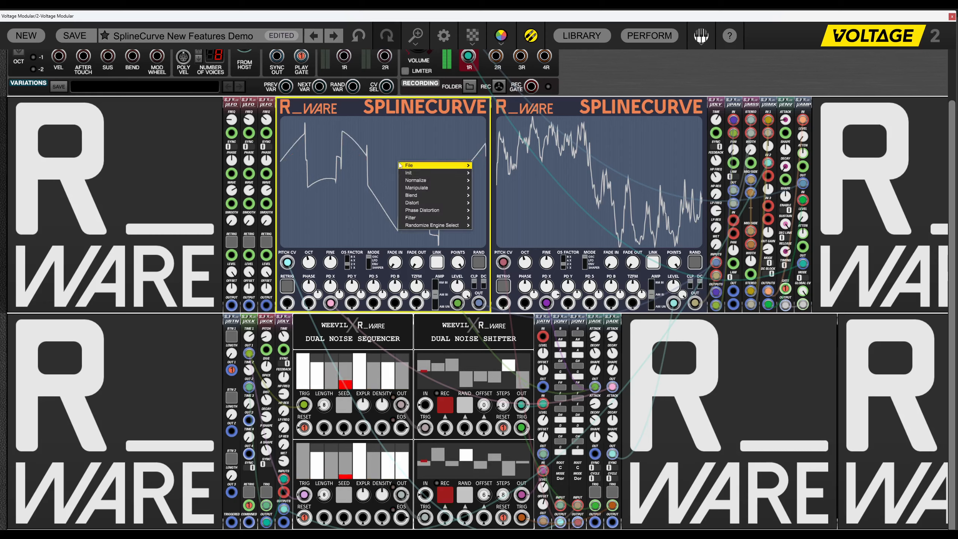
{"action": "mouse_move", "coordinate": [432, 204]}
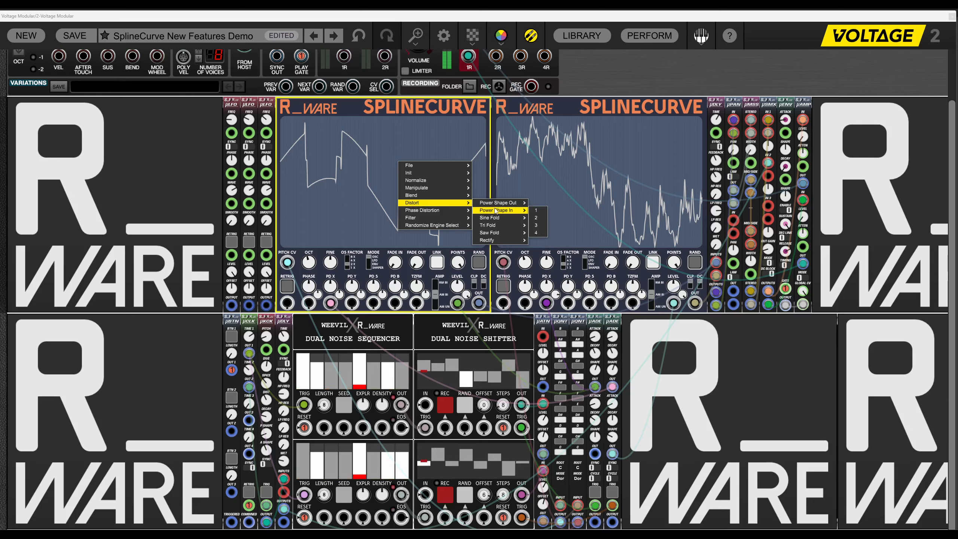
{"action": "mouse_move", "coordinate": [516, 203]}
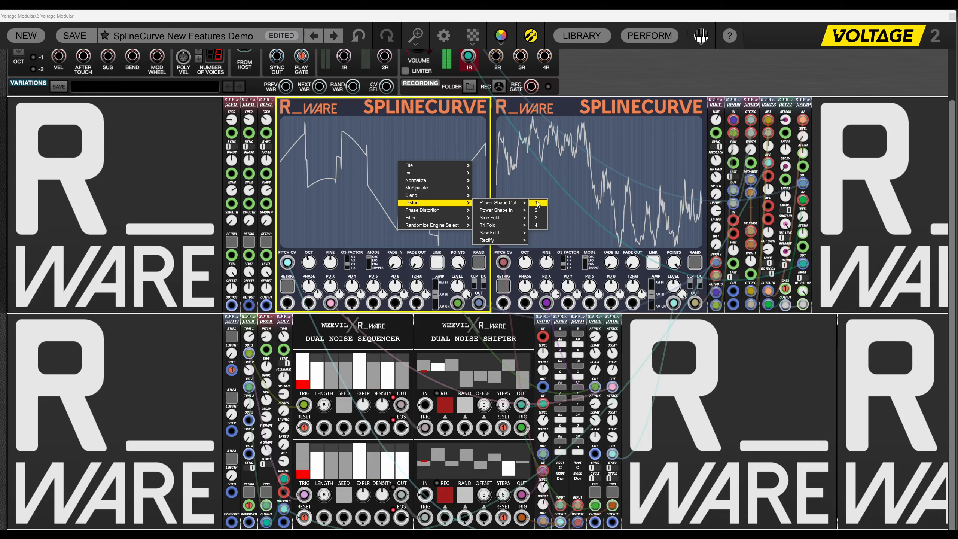
{"action": "left_click", "coordinate": [537, 212]}
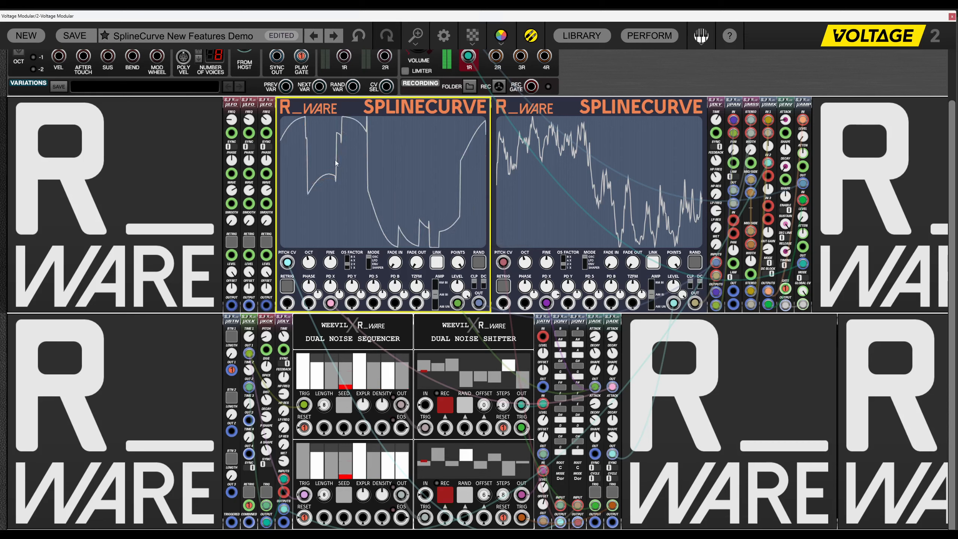
Generate a new random curve in the first SplineCurve and blend it with a sine by 50%.
{"action": "right_click", "coordinate": [403, 176]}
{"action": "left_click", "coordinate": [406, 159]}
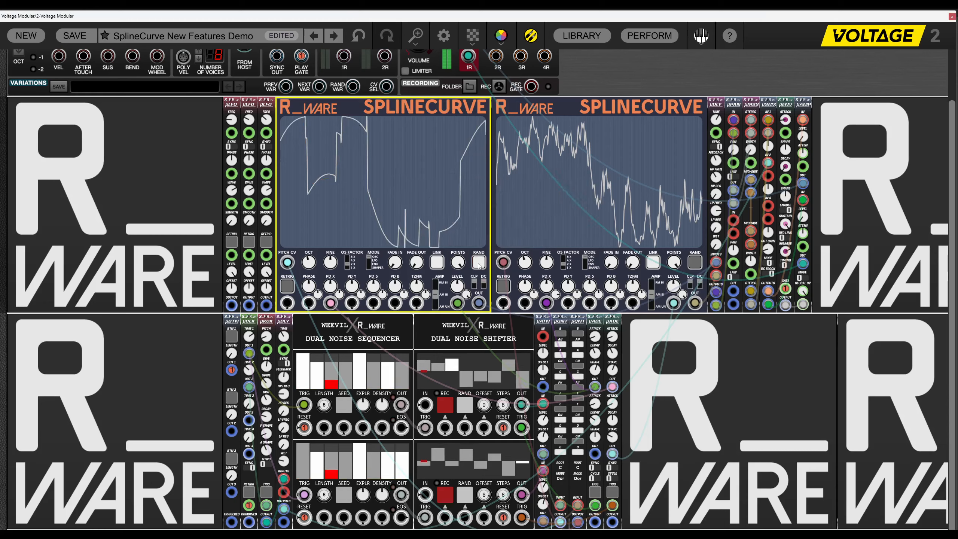
{"action": "left_click", "coordinate": [478, 264]}
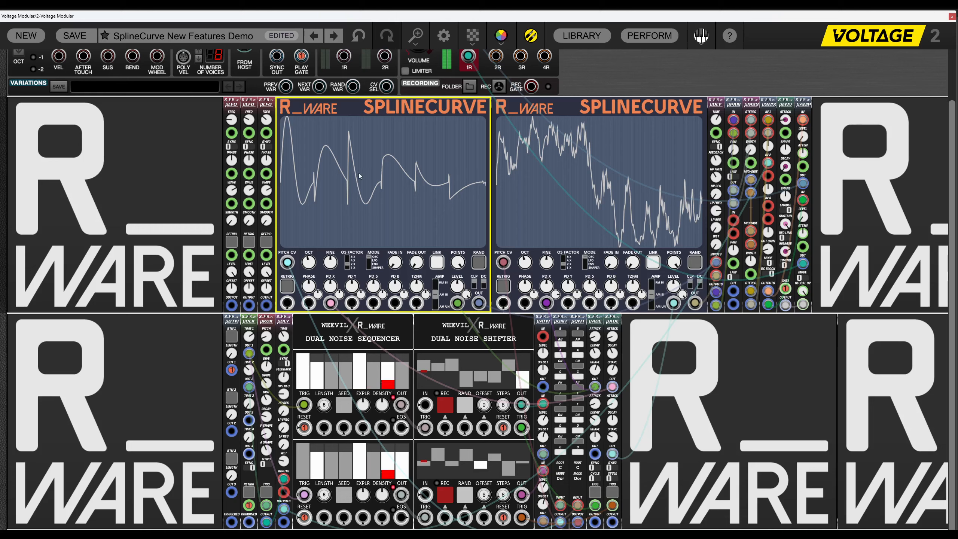
{"action": "right_click", "coordinate": [398, 190]}
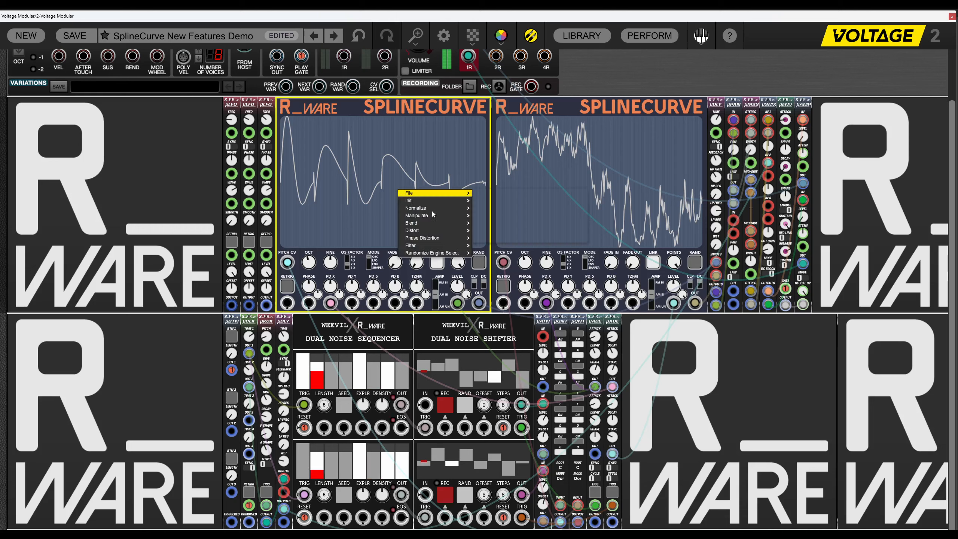
{"action": "mouse_move", "coordinate": [434, 223]}
{"action": "mouse_move", "coordinate": [501, 223]}
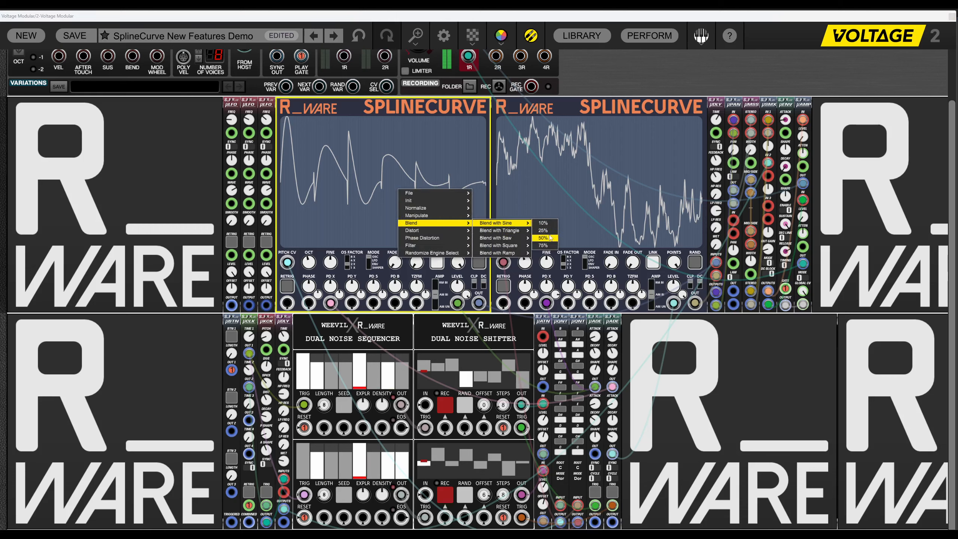
{"action": "left_click", "coordinate": [549, 237]}
Distort the sine-blended curve in the first SplineCurve with Power Shape Out.
{"action": "right_click", "coordinate": [360, 204]}
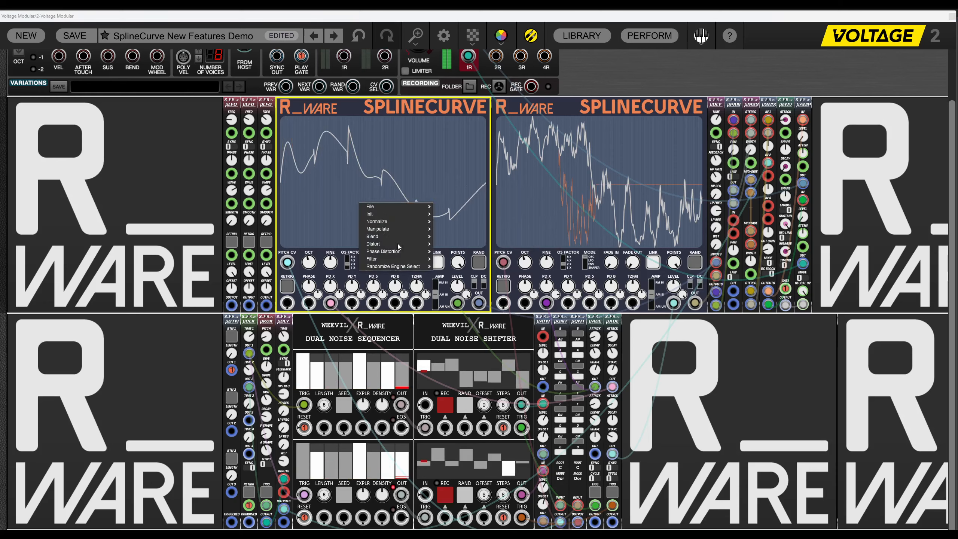
{"action": "mouse_move", "coordinate": [397, 243]}
{"action": "left_click", "coordinate": [458, 236]}
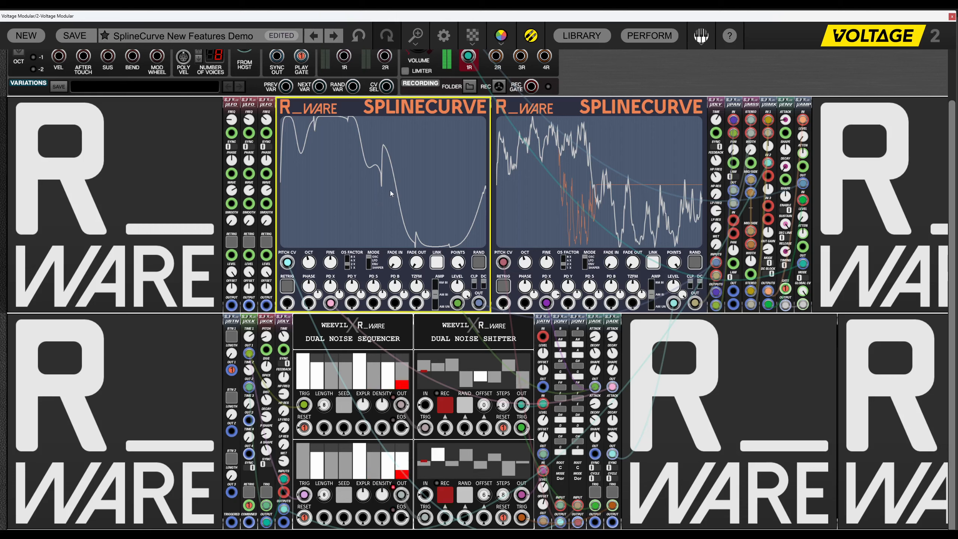
Distort the first SplineCurve's curve twice with Power Shape In.
{"action": "right_click", "coordinate": [335, 177]}
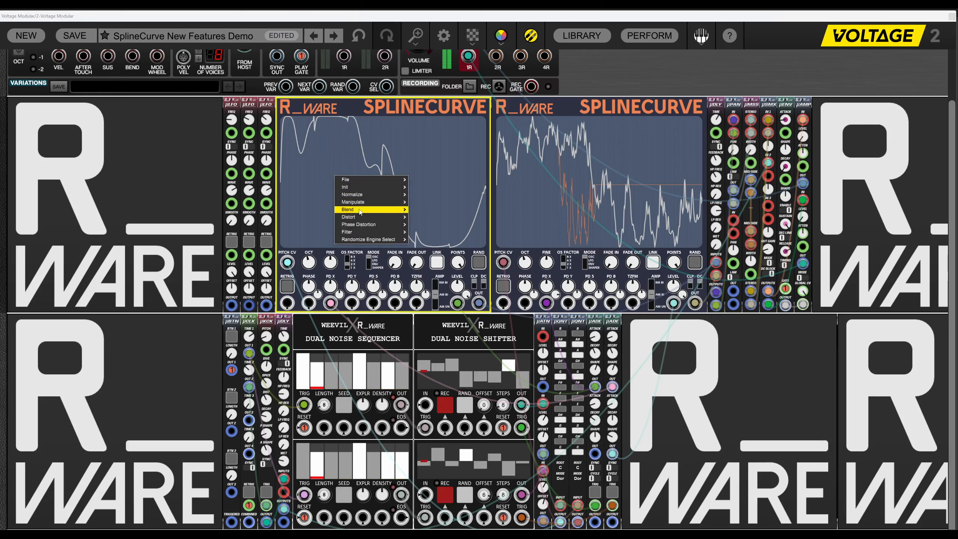
{"action": "mouse_move", "coordinate": [360, 219]}
{"action": "mouse_move", "coordinate": [432, 226]}
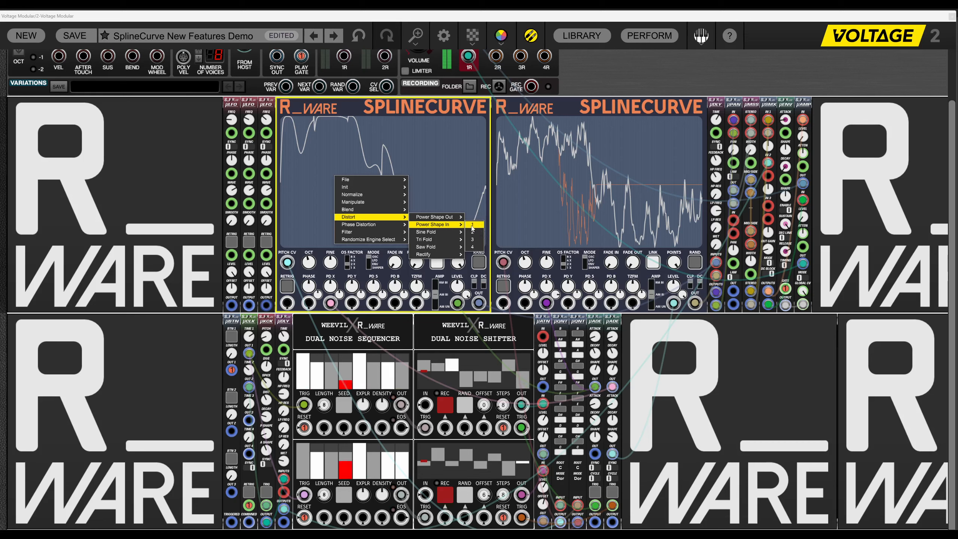
{"action": "left_click", "coordinate": [477, 239]}
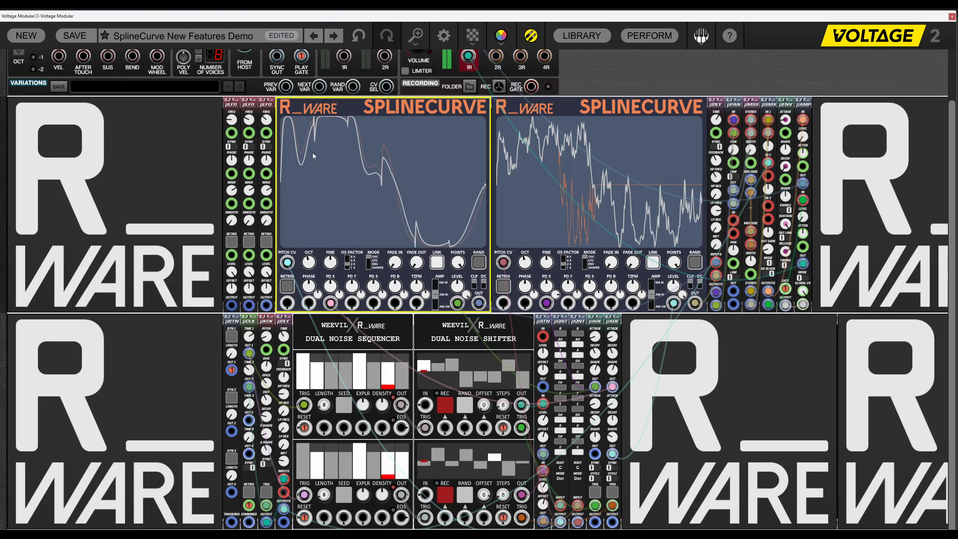
{"action": "right_click", "coordinate": [326, 186]}
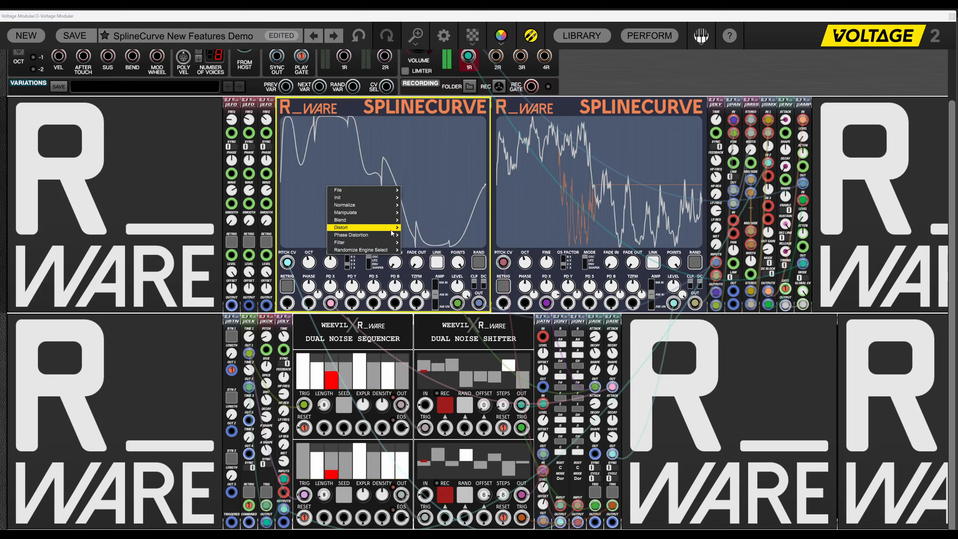
{"action": "left_click", "coordinate": [468, 250]}
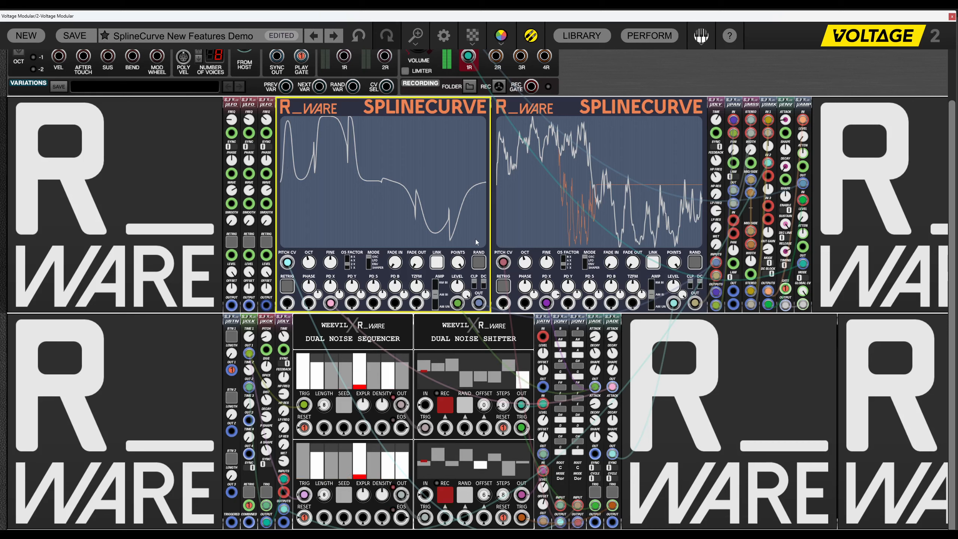
Randomize the first SplineCurve's curve repeatedly to get a new, jagged starting shape.
{"action": "left_click", "coordinate": [479, 262]}
{"action": "left_click", "coordinate": [479, 262]}
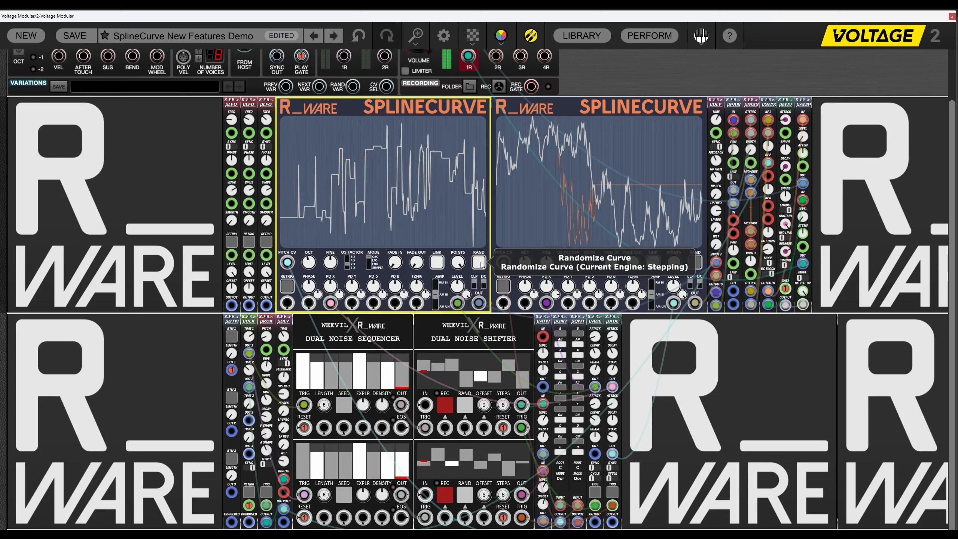
{"action": "left_click", "coordinate": [478, 262]}
{"action": "left_click", "coordinate": [479, 262]}
{"action": "left_click", "coordinate": [479, 262]}
{"action": "left_click", "coordinate": [479, 262]}
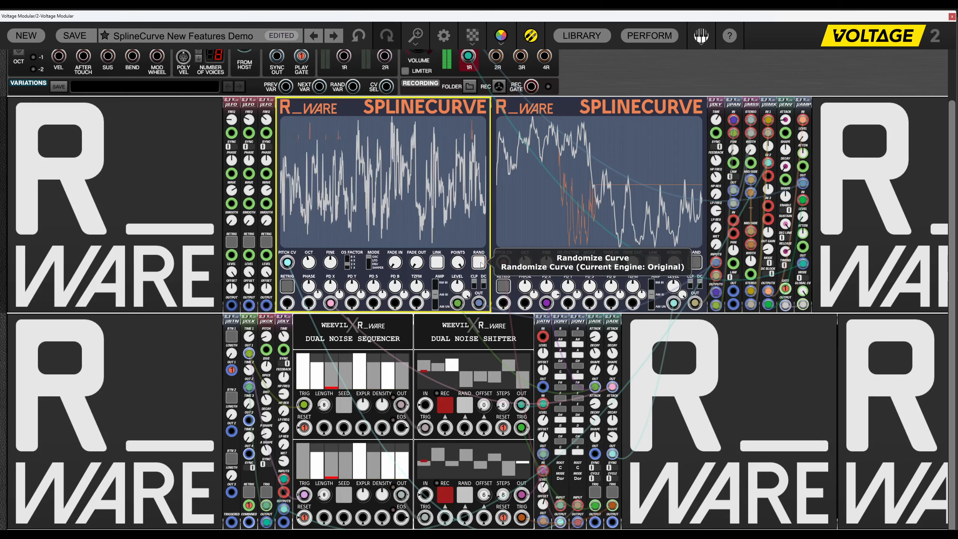
{"action": "left_click", "coordinate": [479, 262]}
{"action": "left_click", "coordinate": [478, 262]}
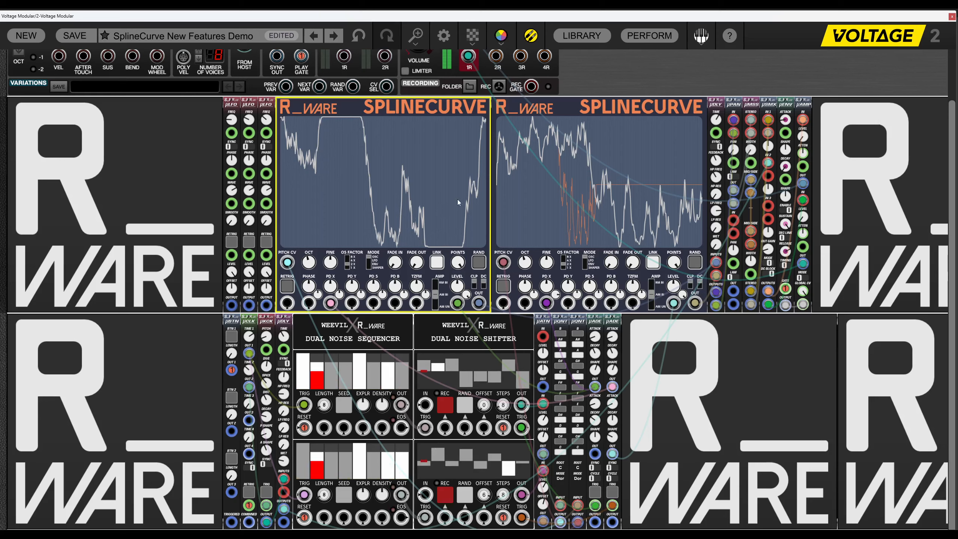
Distort the first SplineCurve's new random curve with Power Shape In.
{"action": "right_click", "coordinate": [331, 178]}
{"action": "mouse_move", "coordinate": [358, 213]}
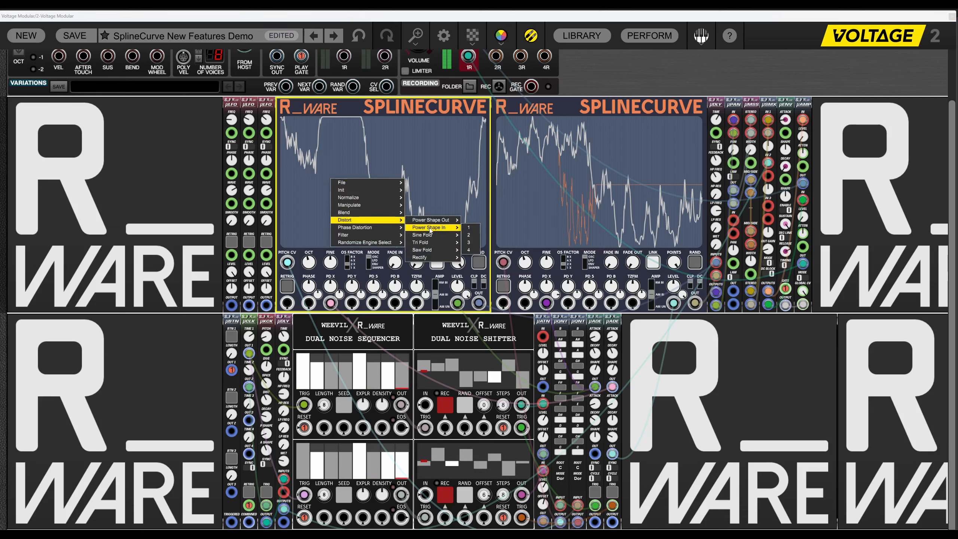
{"action": "left_click", "coordinate": [463, 252]}
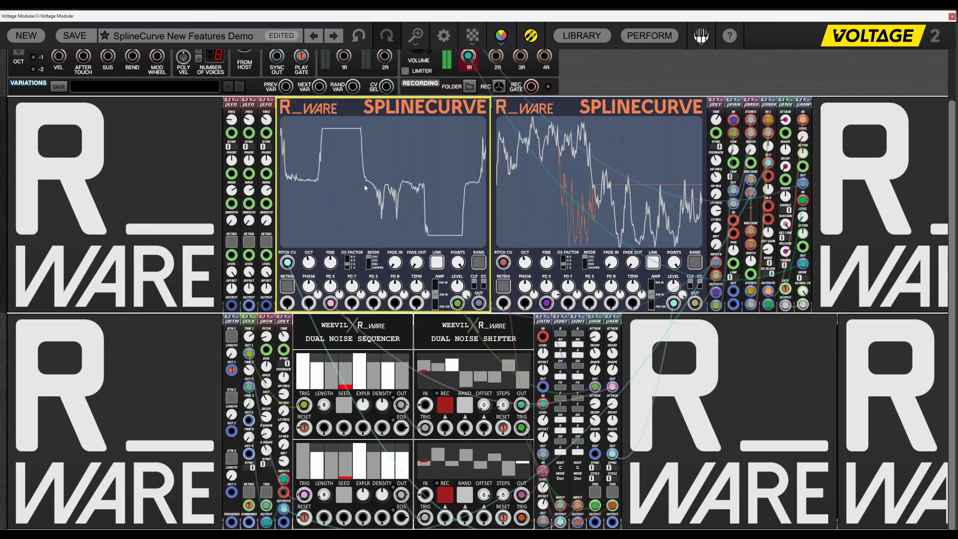
Blend the first SplineCurve's power-shaped curve with a sine and distort the blend with Power Shape Out 3.
{"action": "right_click", "coordinate": [428, 150]}
{"action": "mouse_move", "coordinate": [471, 183]}
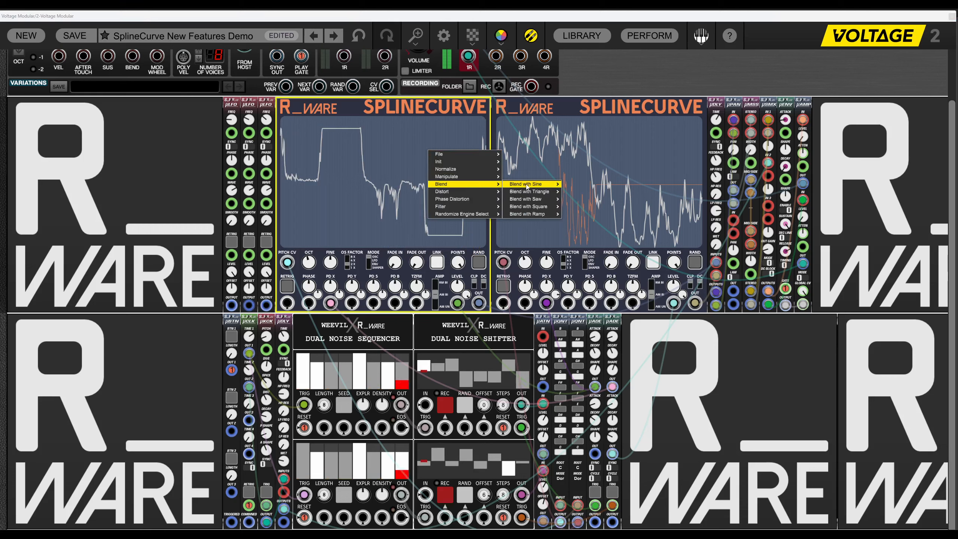
{"action": "mouse_move", "coordinate": [536, 184]}
{"action": "left_click", "coordinate": [572, 192]}
{"action": "right_click", "coordinate": [410, 158]}
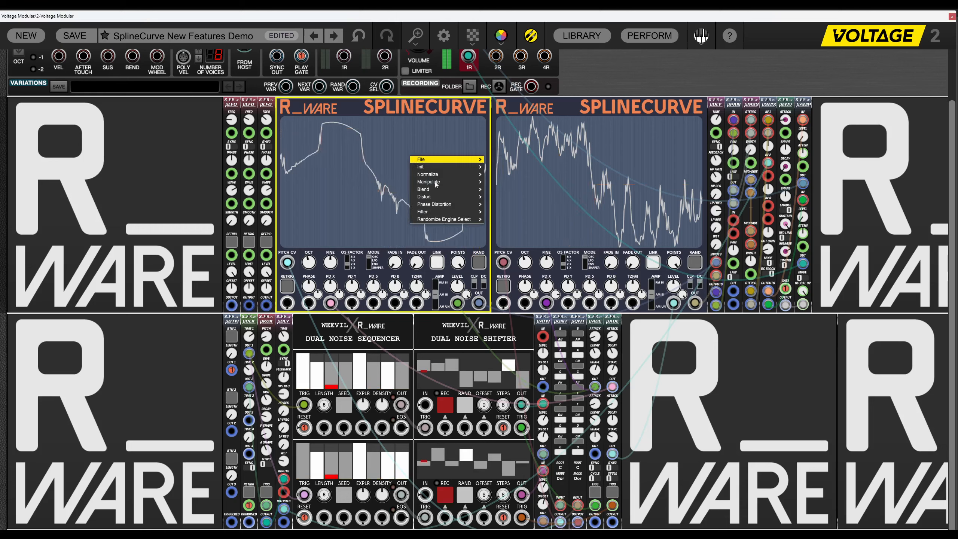
{"action": "mouse_move", "coordinate": [435, 197]}
{"action": "mouse_move", "coordinate": [530, 197]}
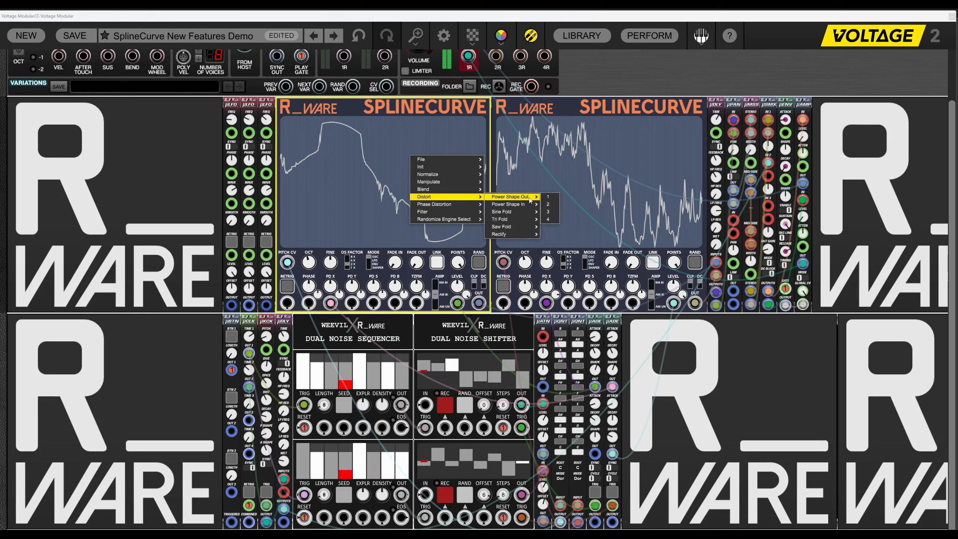
{"action": "left_click", "coordinate": [550, 212]}
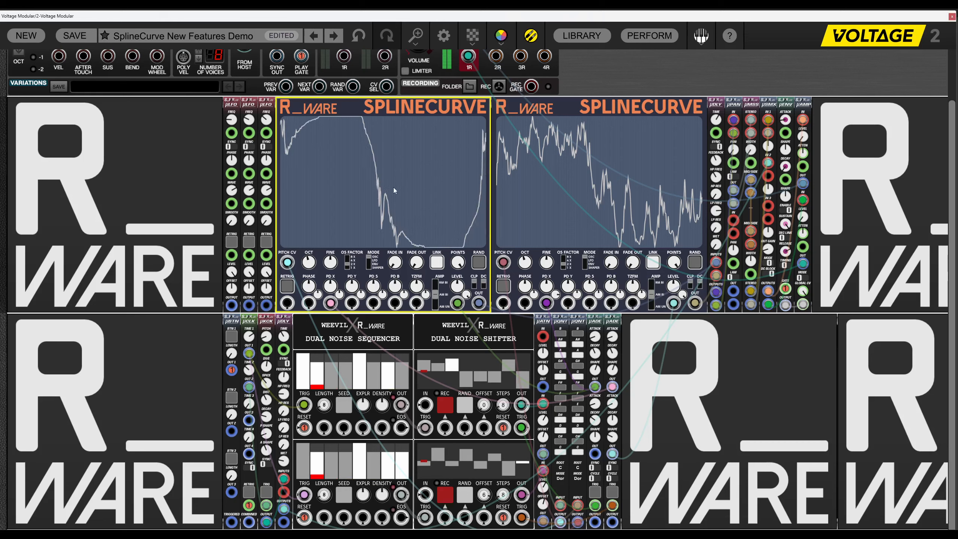
Try a Sine Fold x2 distortion on the first SplineCurve's blended curve and undo it.
{"action": "right_click", "coordinate": [417, 155]}
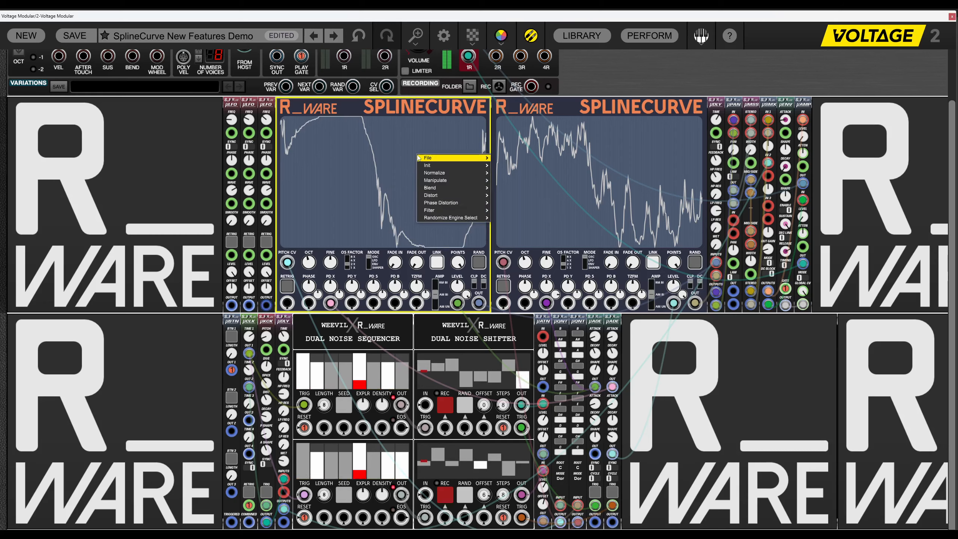
{"action": "mouse_move", "coordinate": [439, 194]}
{"action": "mouse_move", "coordinate": [517, 212]}
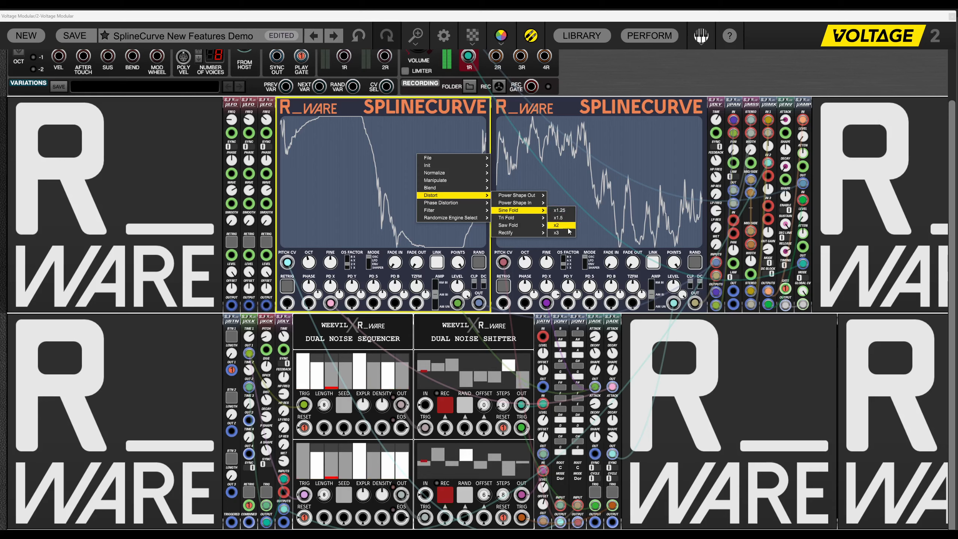
{"action": "left_click", "coordinate": [560, 226]}
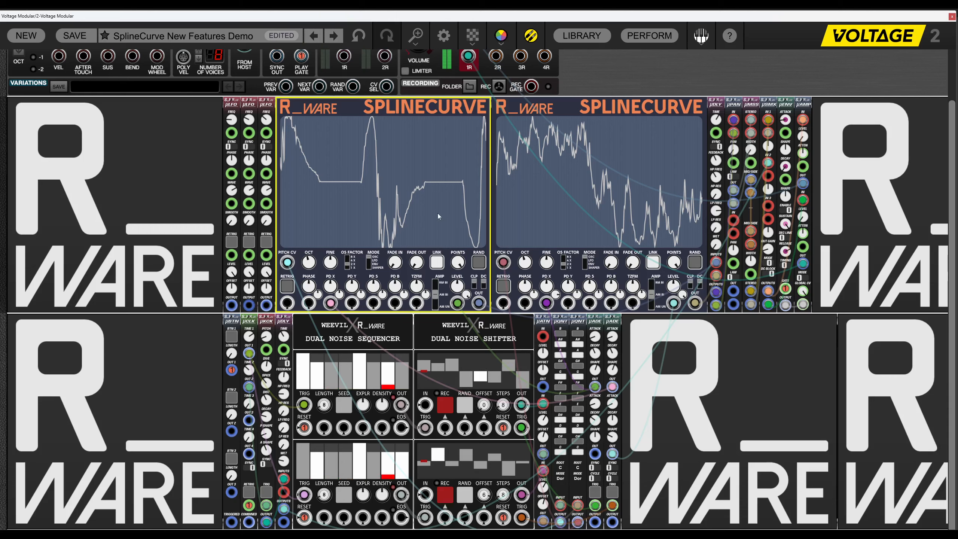
{"action": "right_click", "coordinate": [412, 147]}
{"action": "left_click", "coordinate": [409, 113]}
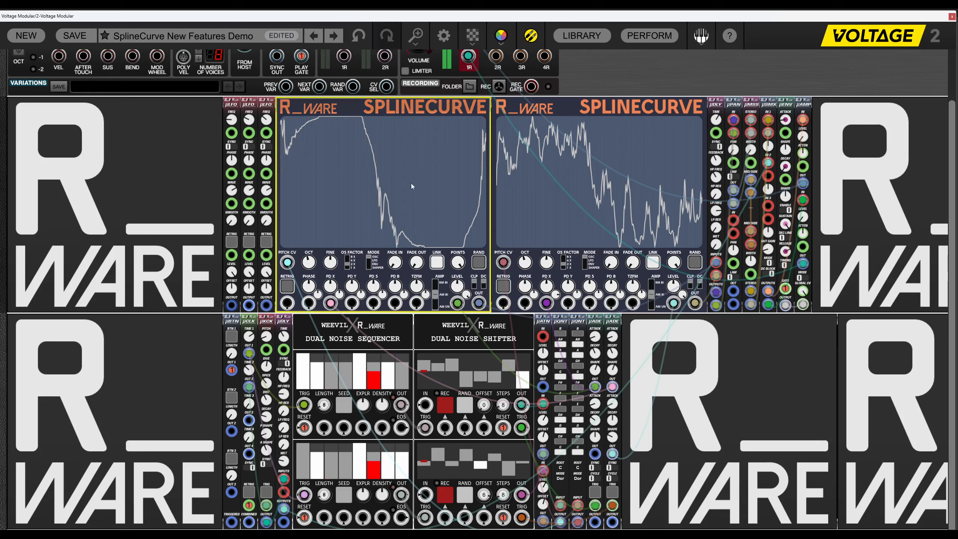
Try a stronger Sine Fold x3 distortion on the first SplineCurve's blended curve and undo it.
{"action": "right_click", "coordinate": [393, 174]}
{"action": "mouse_move", "coordinate": [409, 215]}
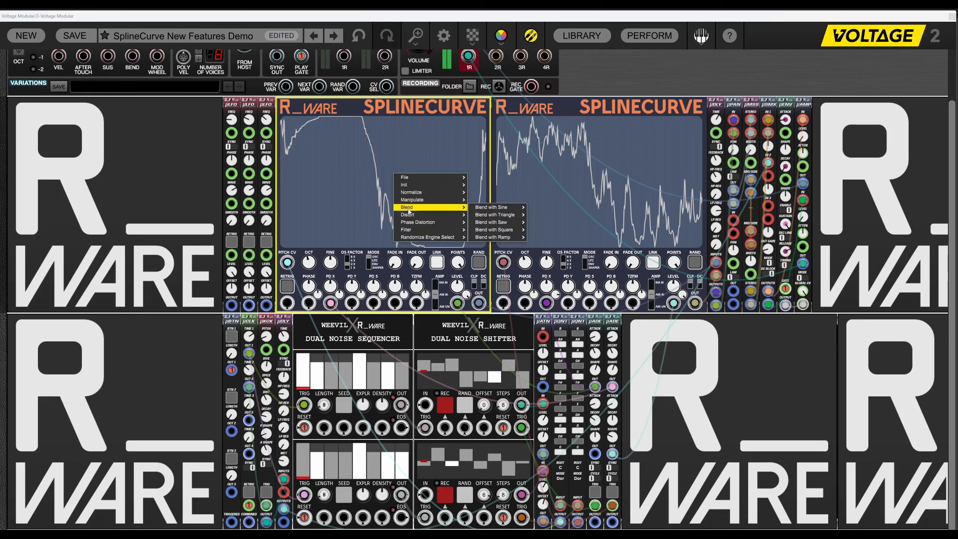
{"action": "mouse_move", "coordinate": [510, 231]}
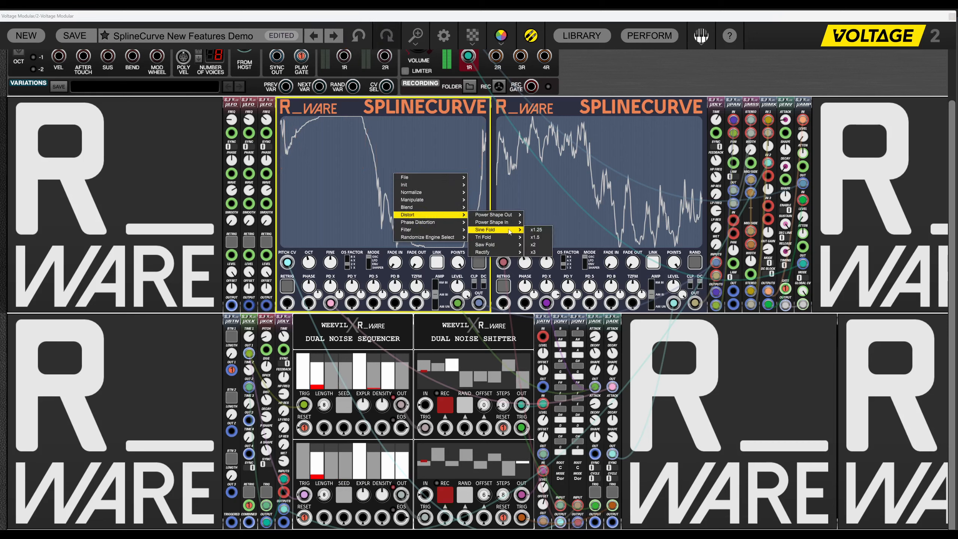
{"action": "left_click", "coordinate": [533, 252]}
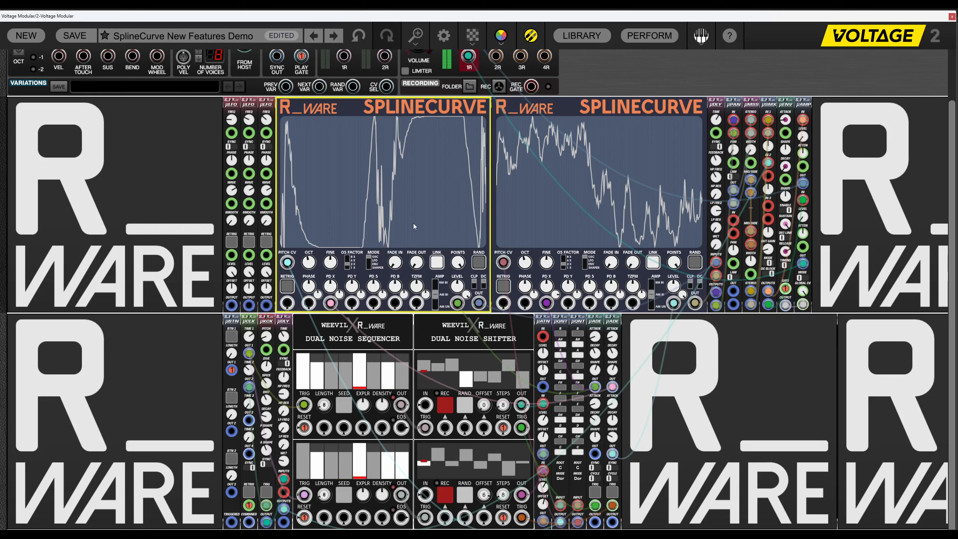
{"action": "left_click", "coordinate": [360, 35]}
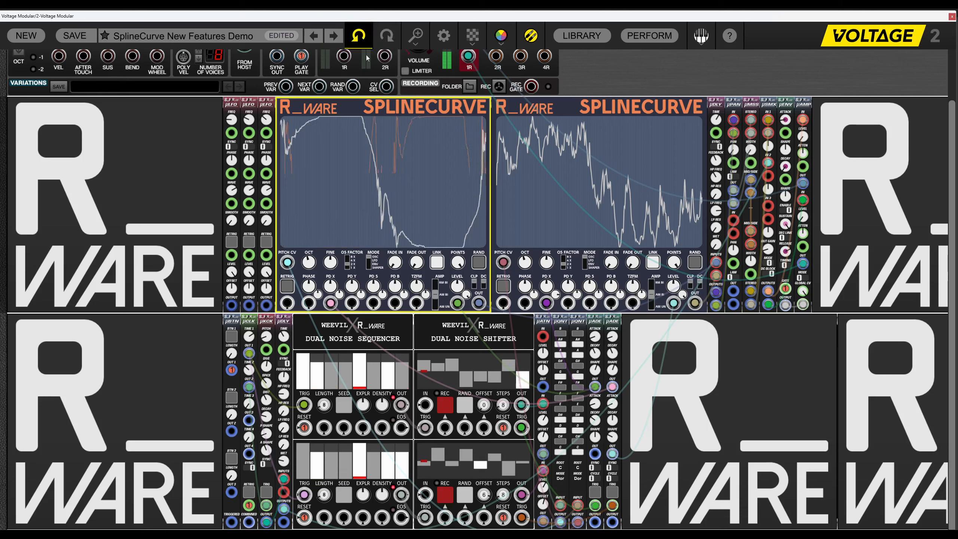
Distort the first SplineCurve's blended curve with Tri Fold.
{"action": "right_click", "coordinate": [407, 172]}
{"action": "mouse_move", "coordinate": [425, 215]}
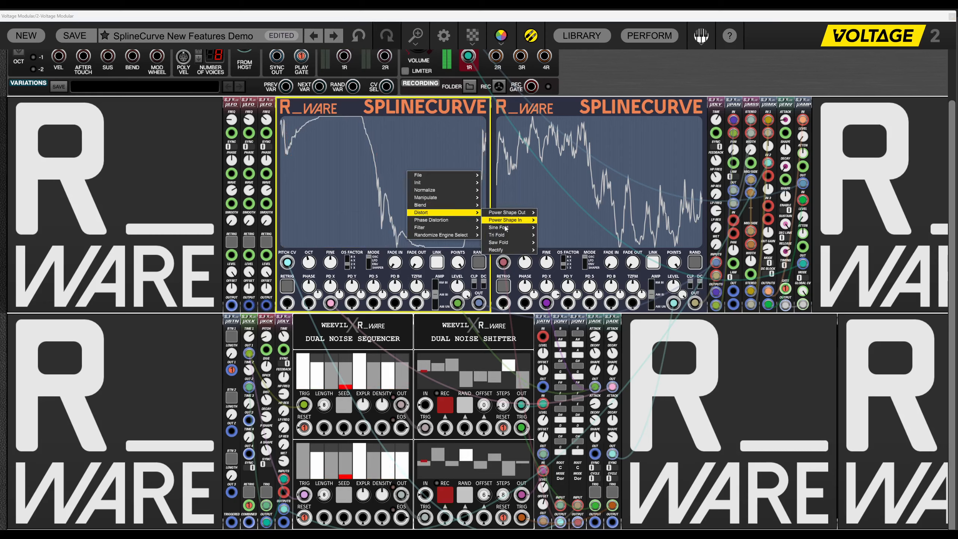
{"action": "mouse_move", "coordinate": [524, 236]}
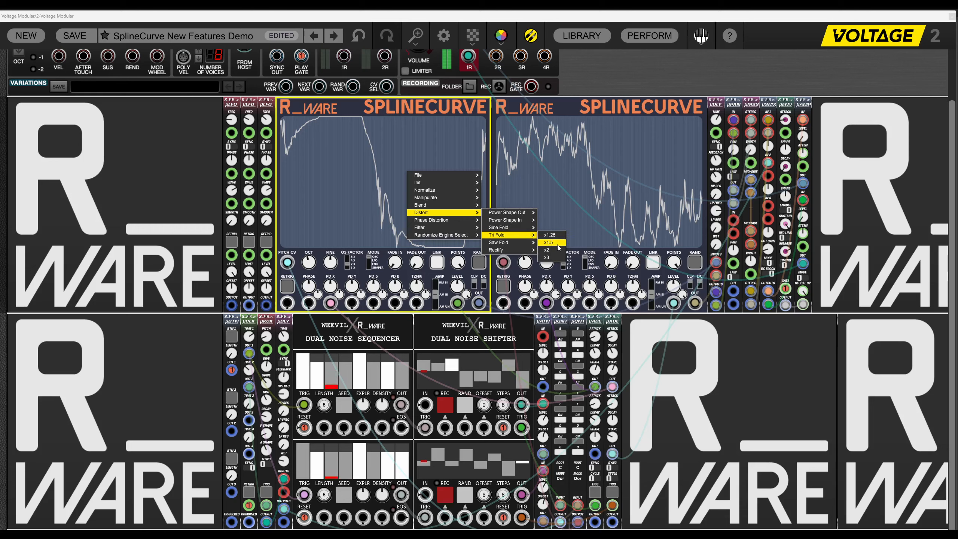
{"action": "left_click", "coordinate": [548, 234]}
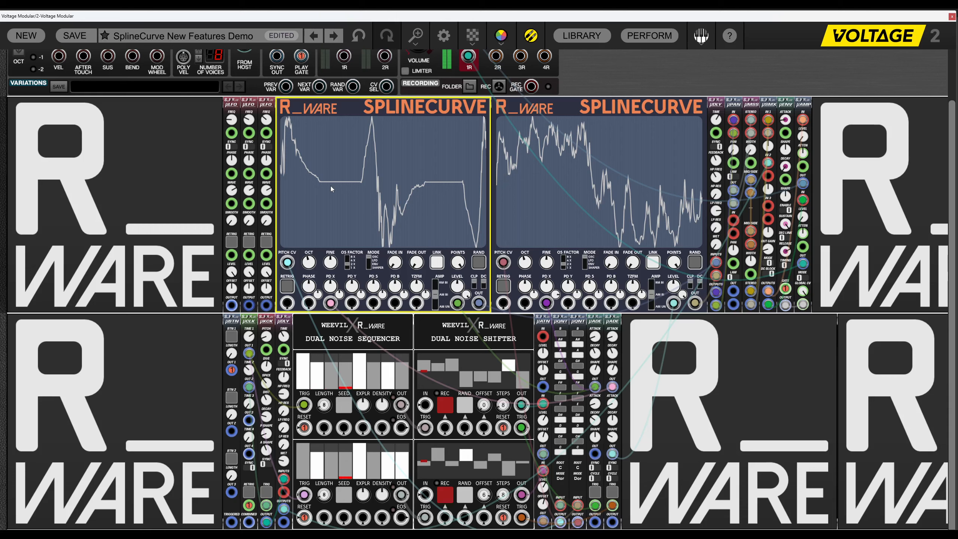
Initialize the first SplineCurve's curve to a plain sine wave.
{"action": "right_click", "coordinate": [427, 191]}
{"action": "mouse_move", "coordinate": [445, 207]}
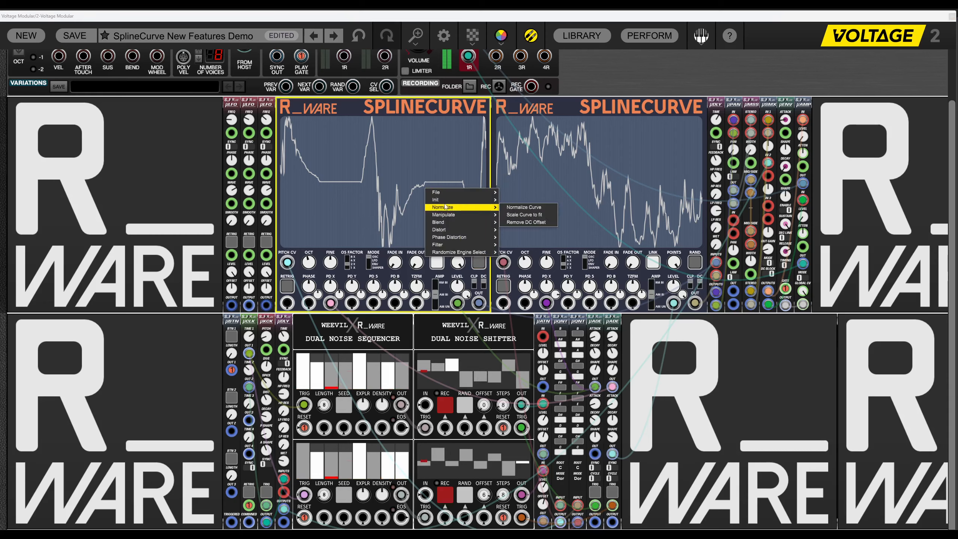
{"action": "left_click", "coordinate": [520, 199]}
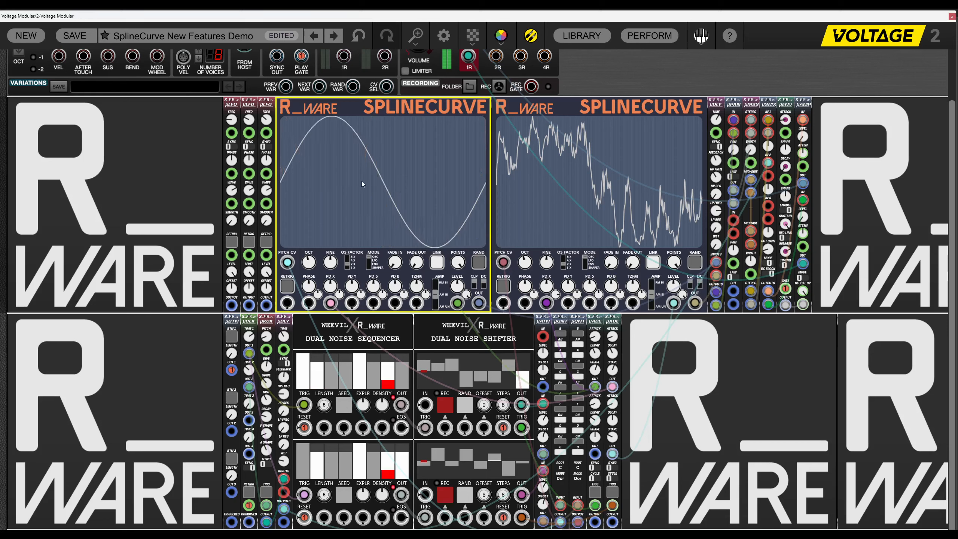
Try a Sine Fold distortion on the first SplineCurve's plain sine wave and undo it.
{"action": "right_click", "coordinate": [413, 169]}
{"action": "mouse_move", "coordinate": [445, 210]}
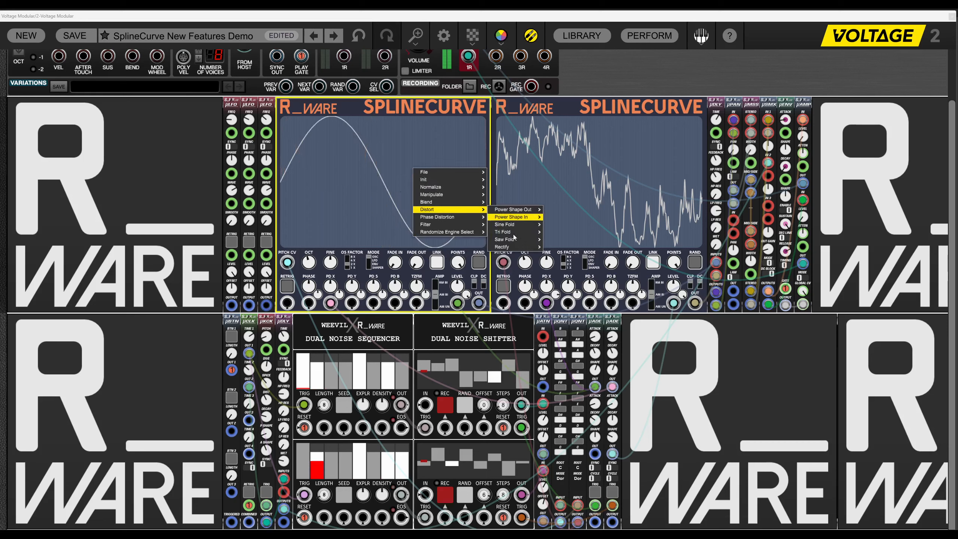
{"action": "mouse_move", "coordinate": [506, 224]}
{"action": "left_click", "coordinate": [555, 225]}
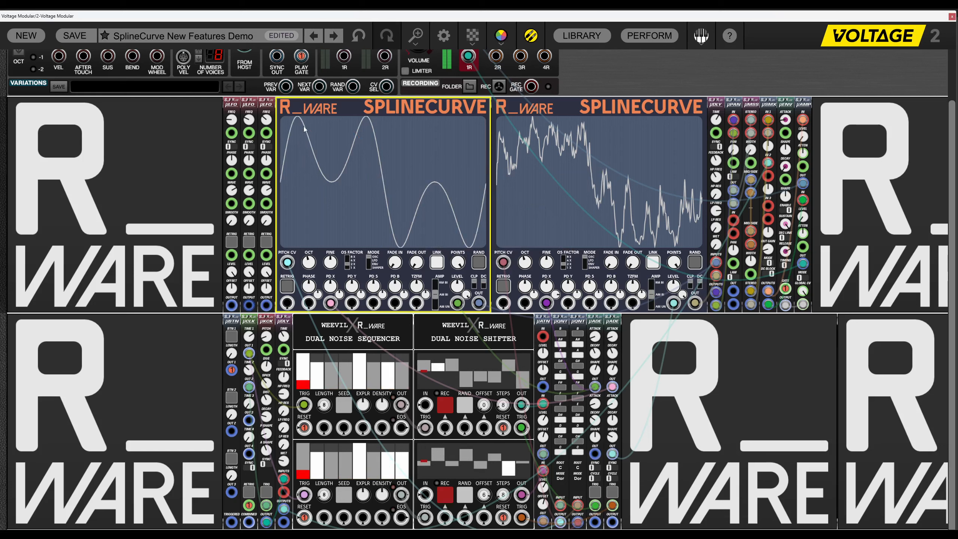
{"action": "left_click", "coordinate": [360, 40]}
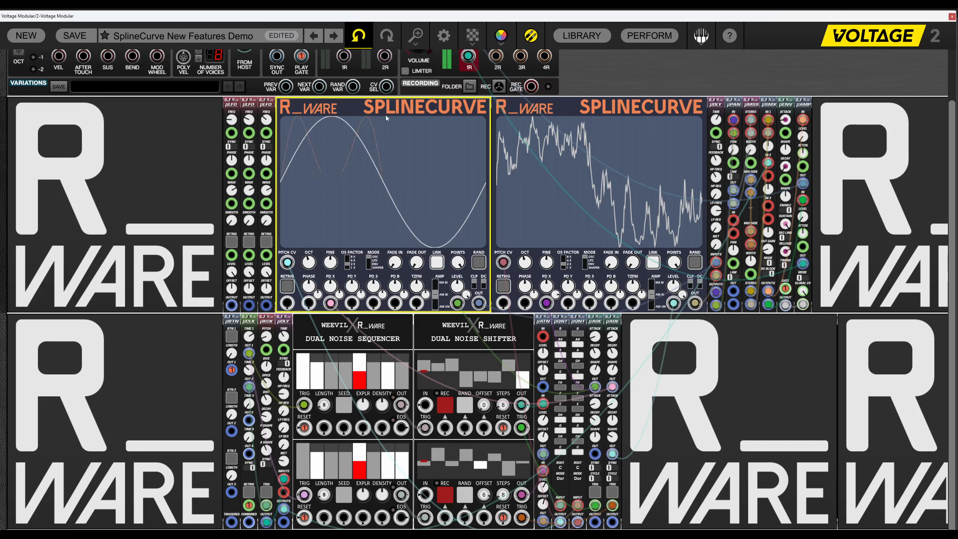
Try a Tri Fold x2 distortion on the first SplineCurve's plain sine wave and undo it.
{"action": "right_click", "coordinate": [389, 139]}
{"action": "mouse_move", "coordinate": [458, 181]}
{"action": "mouse_move", "coordinate": [479, 210]}
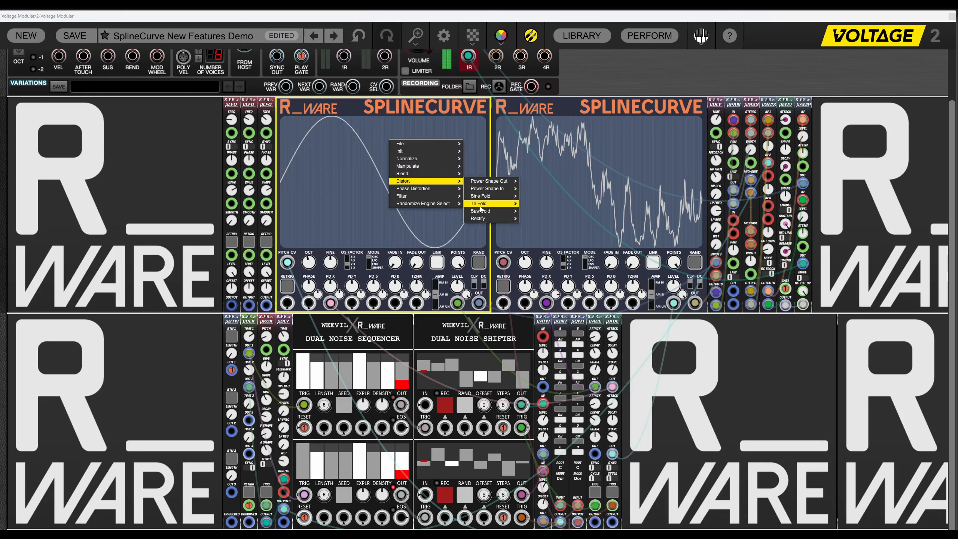
{"action": "left_click", "coordinate": [526, 217]}
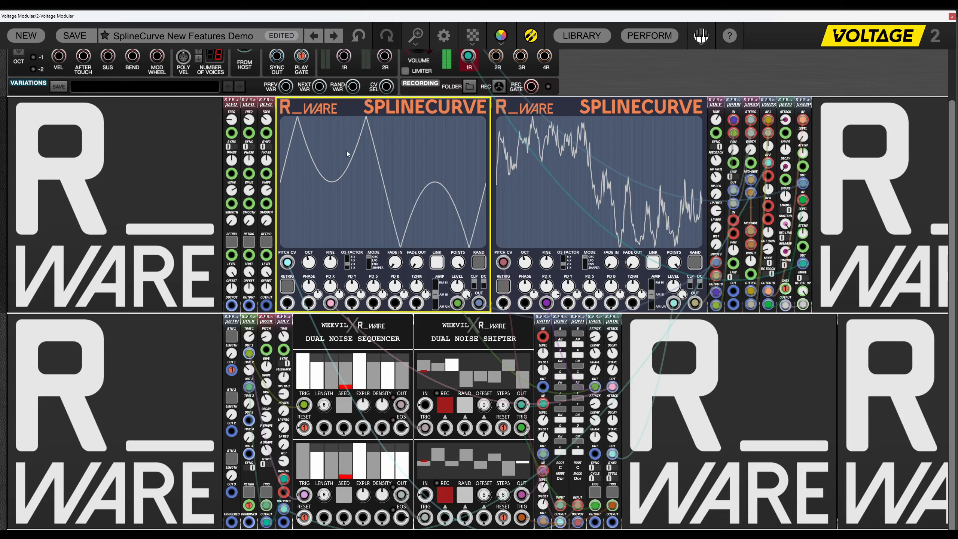
{"action": "right_click", "coordinate": [401, 156]}
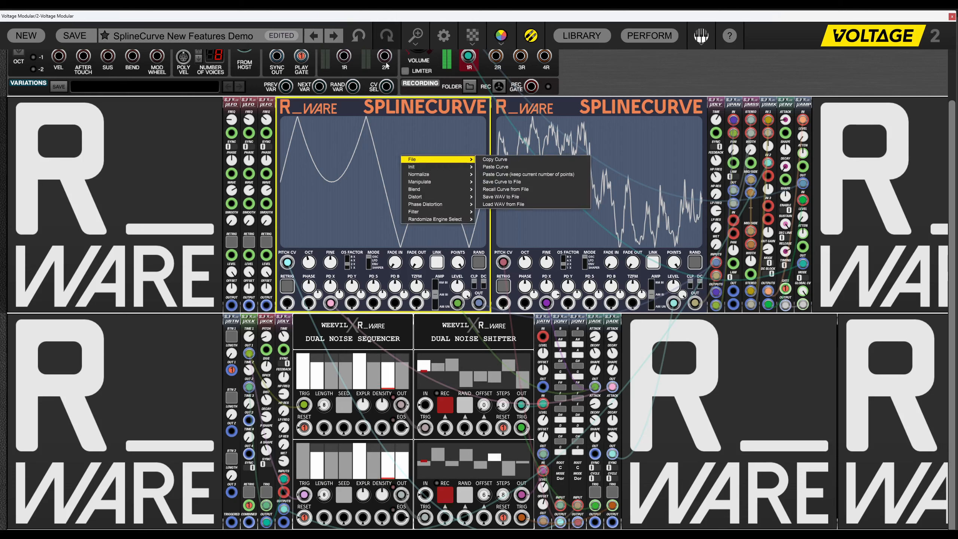
{"action": "left_click", "coordinate": [369, 34]}
Distort the first SplineCurve's plain sine wave with Saw Fold x2.
{"action": "right_click", "coordinate": [407, 170]}
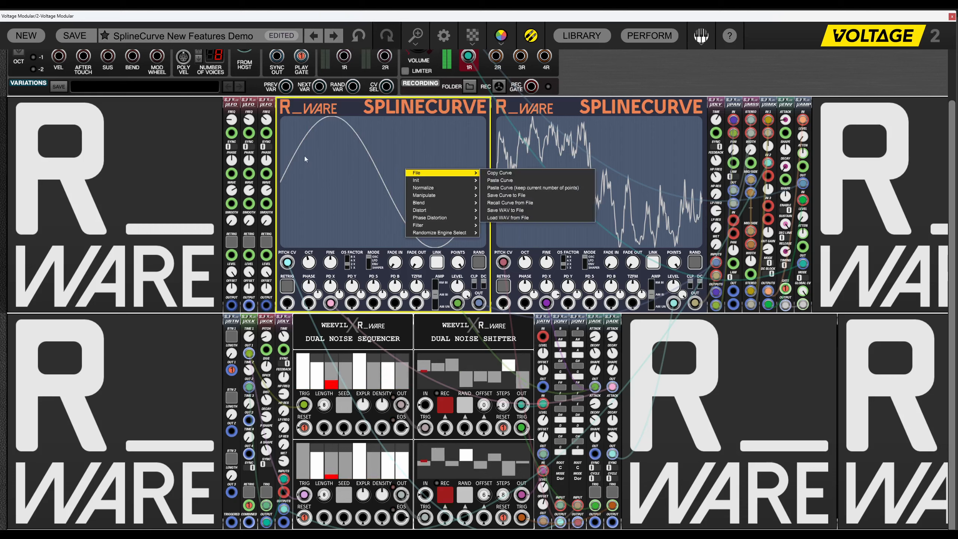
{"action": "mouse_move", "coordinate": [429, 211]}
{"action": "mouse_move", "coordinate": [512, 241]}
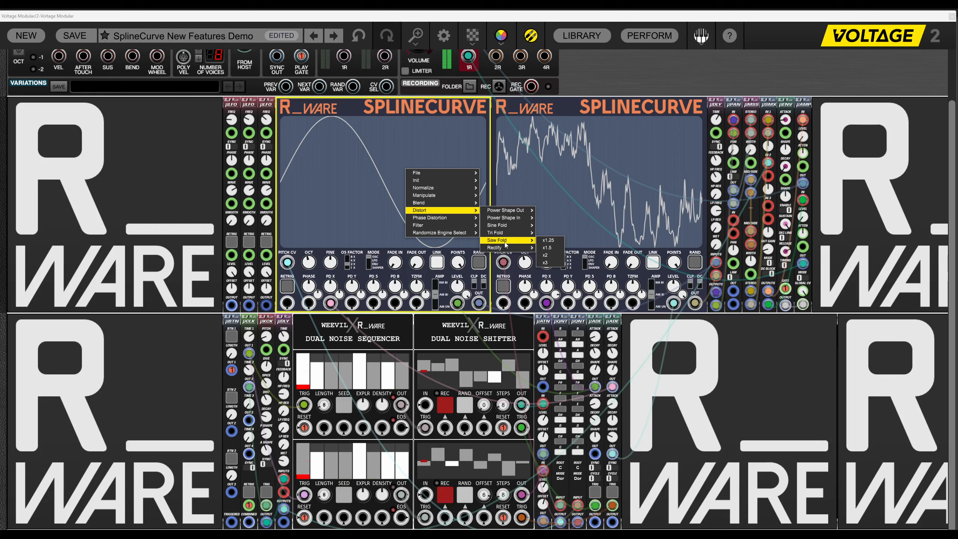
{"action": "left_click", "coordinate": [545, 255]}
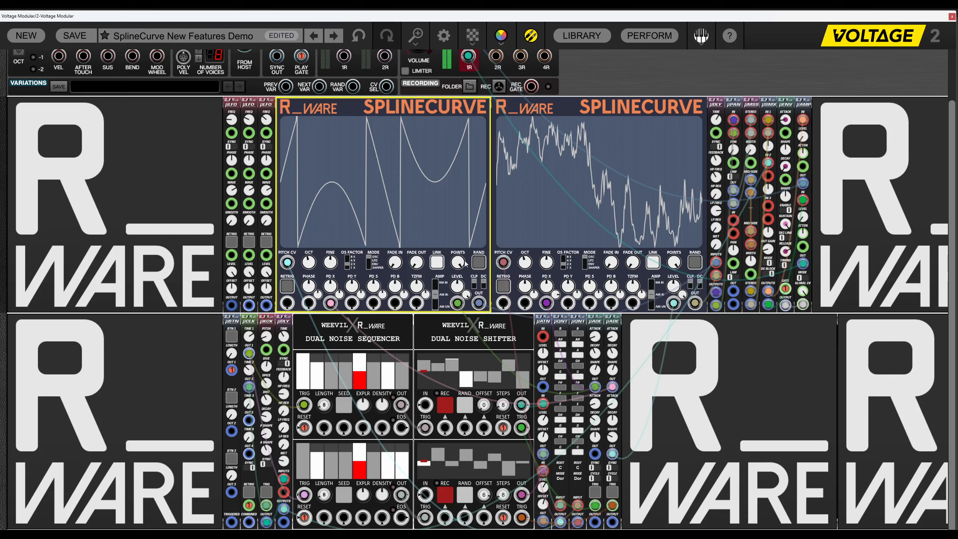
Randomize the first SplineCurve's curve and distort the new random shape with Saw Fold x2.
{"action": "left_click", "coordinate": [482, 264]}
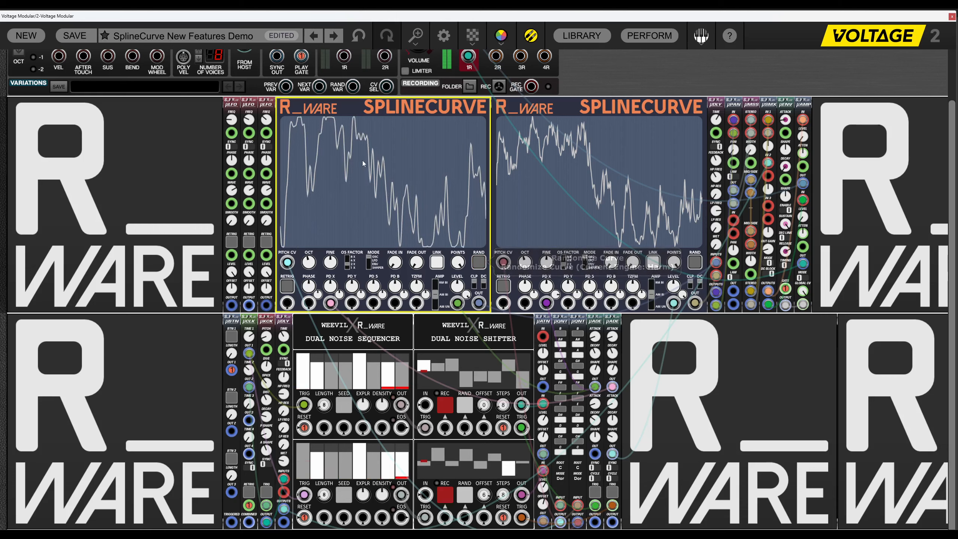
{"action": "right_click", "coordinate": [417, 160]}
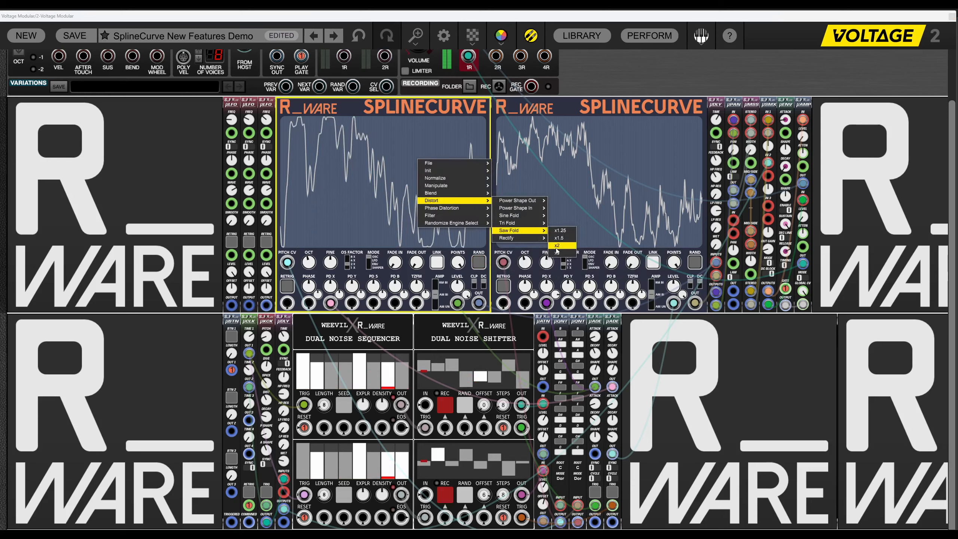
{"action": "left_click", "coordinate": [562, 246]}
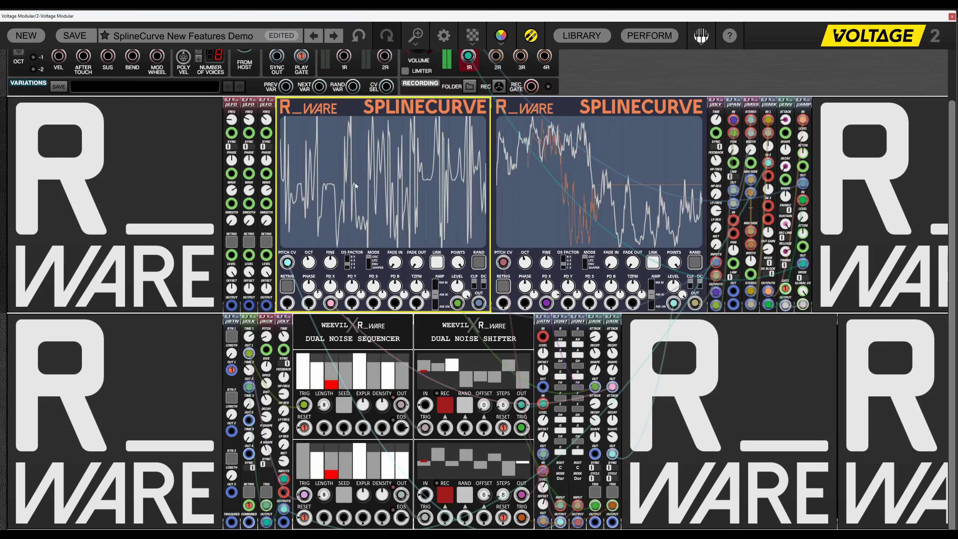
Blend the first SplineCurve's saw-folded random curve with a sine and distort it with Power Shape Out.
{"action": "right_click", "coordinate": [426, 197]}
{"action": "mouse_move", "coordinate": [464, 228]}
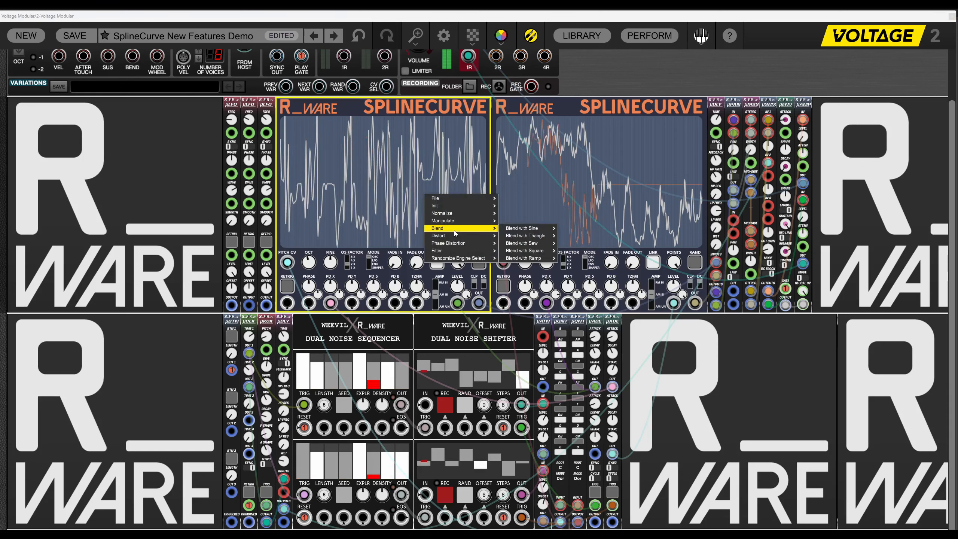
{"action": "left_click", "coordinate": [570, 250]}
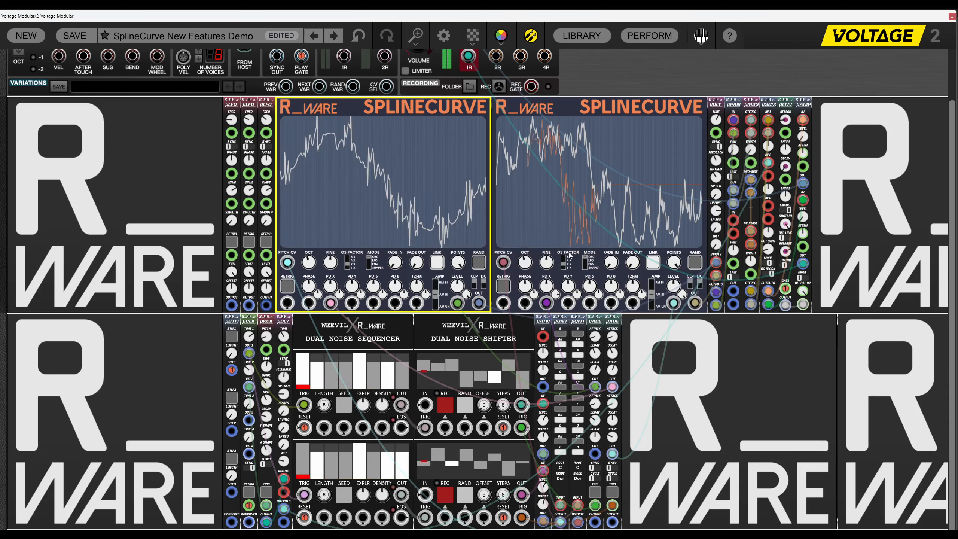
{"action": "right_click", "coordinate": [428, 165]}
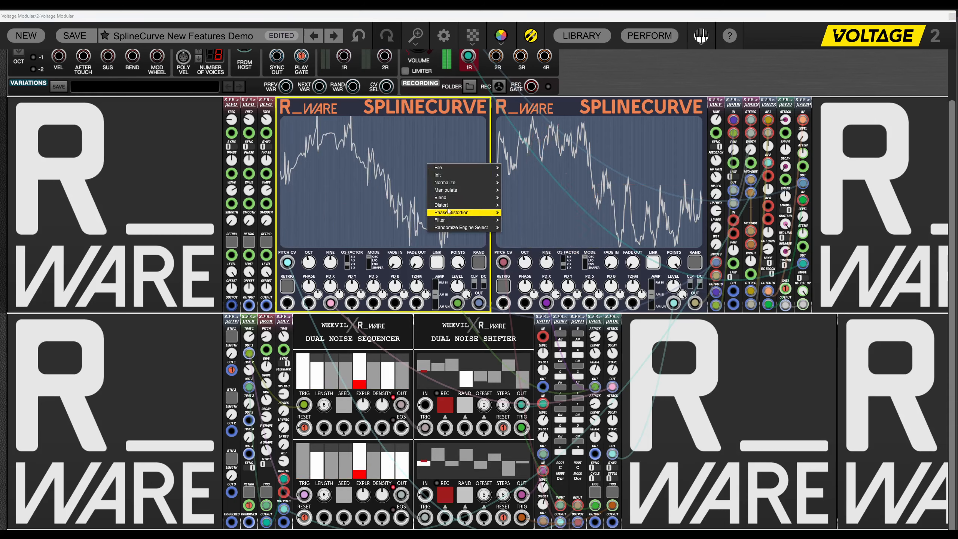
{"action": "mouse_move", "coordinate": [483, 205]}
{"action": "mouse_move", "coordinate": [535, 206]}
{"action": "left_click", "coordinate": [567, 213]}
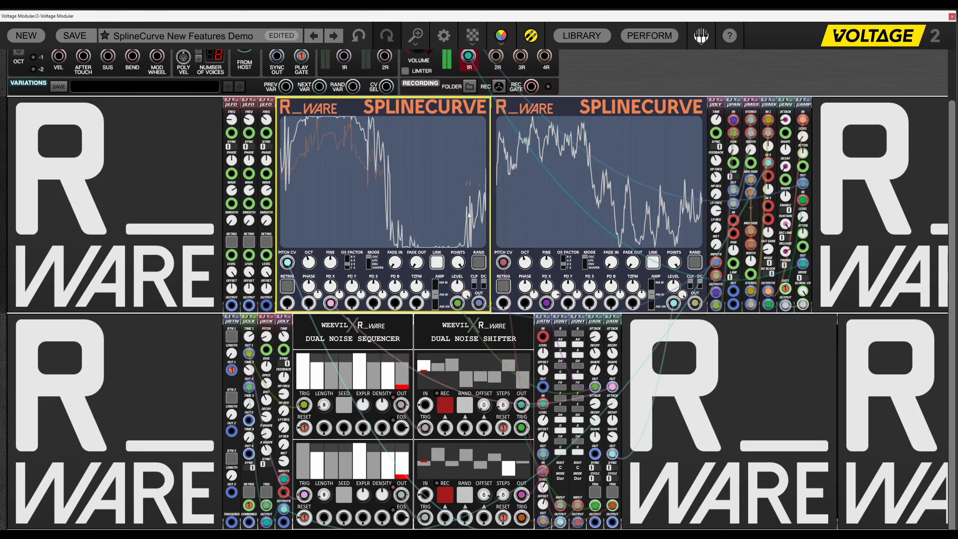
Distort the first SplineCurve's power-shaped random curve with Sine Fold x2.
{"action": "right_click", "coordinate": [418, 209]}
{"action": "mouse_move", "coordinate": [449, 251]}
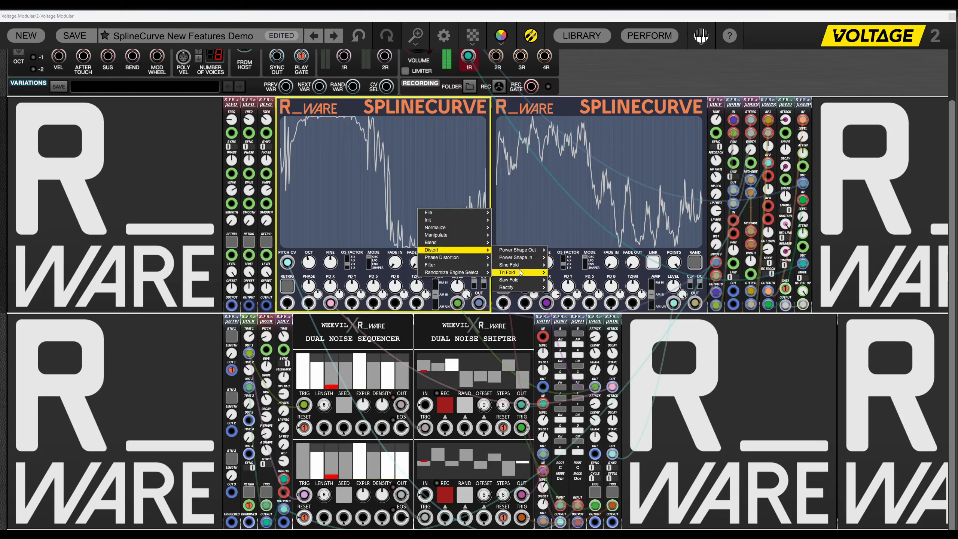
{"action": "mouse_move", "coordinate": [528, 266]}
{"action": "left_click", "coordinate": [561, 279]}
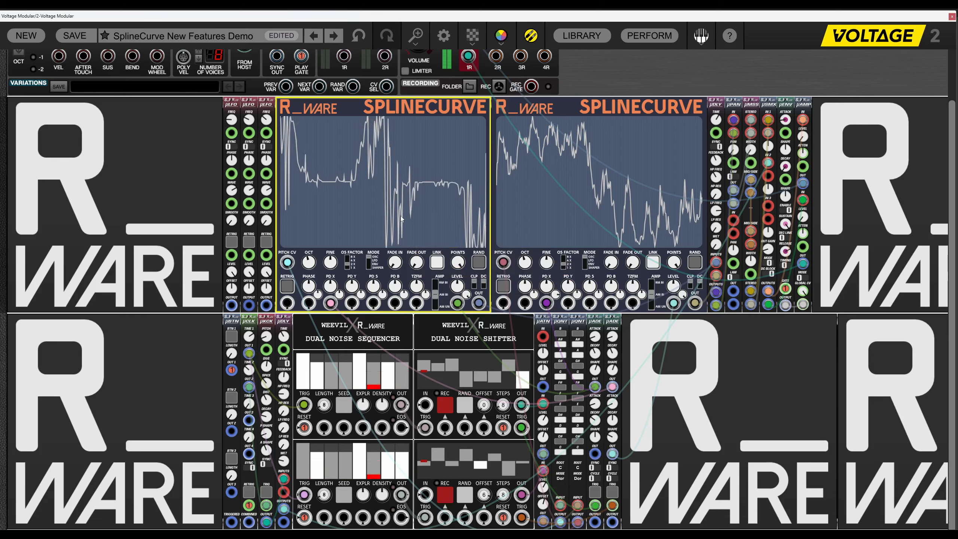
Distort the first SplineCurve's sine-folded random curve with Power Shape Out.
{"action": "right_click", "coordinate": [434, 213]}
{"action": "mouse_move", "coordinate": [457, 256]}
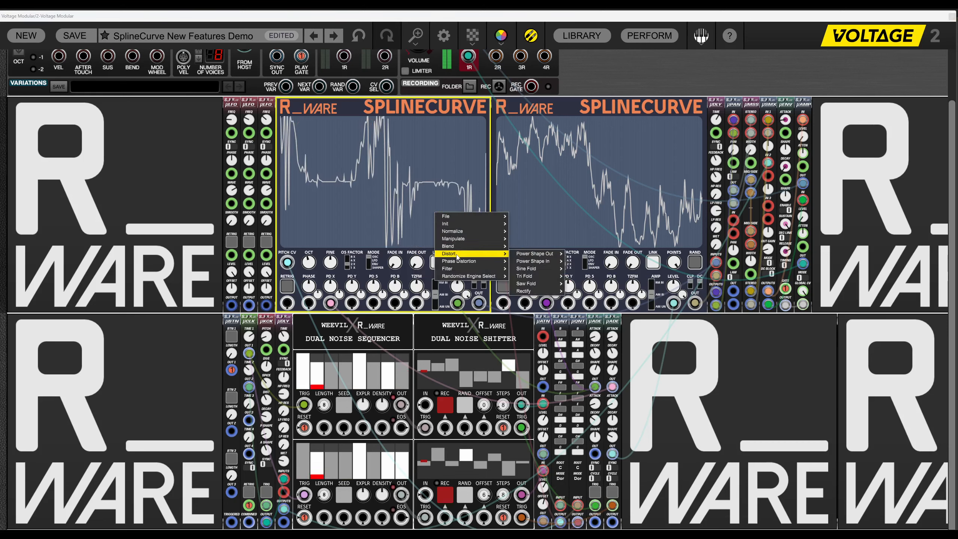
{"action": "left_click", "coordinate": [559, 266]}
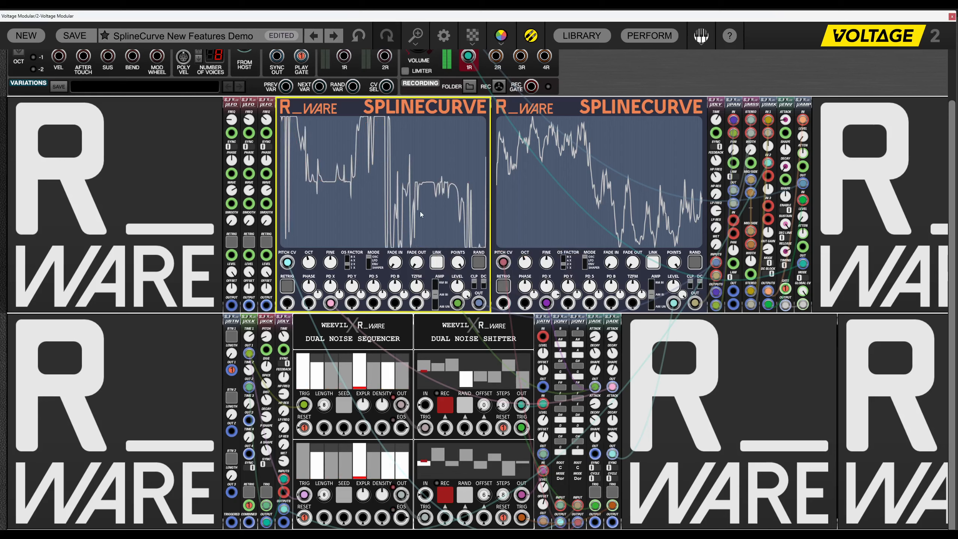
Blend the first SplineCurve's curve with a square wave and distort the blended shape with Power Shape Out.
{"action": "right_click", "coordinate": [435, 215]}
{"action": "mouse_move", "coordinate": [458, 252]}
{"action": "mouse_move", "coordinate": [535, 255]}
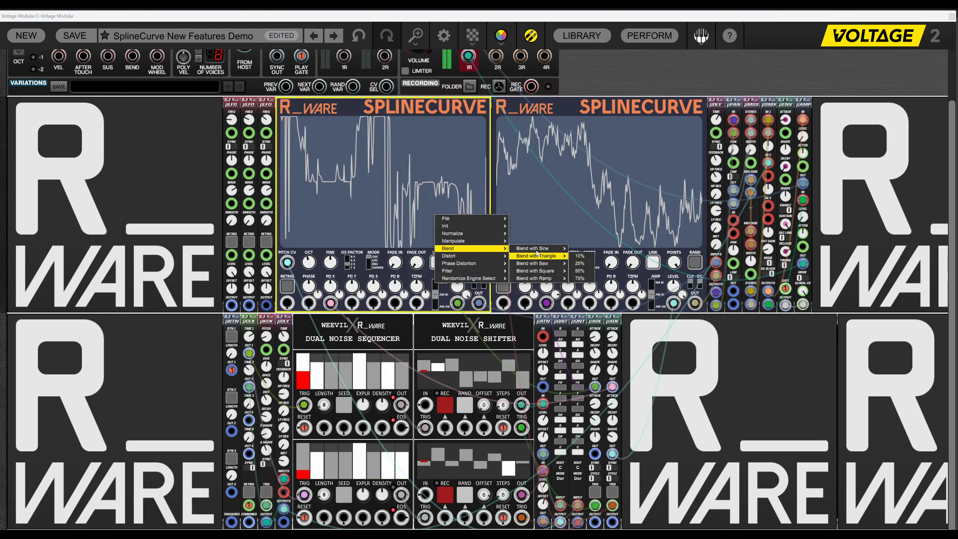
{"action": "left_click", "coordinate": [581, 263]}
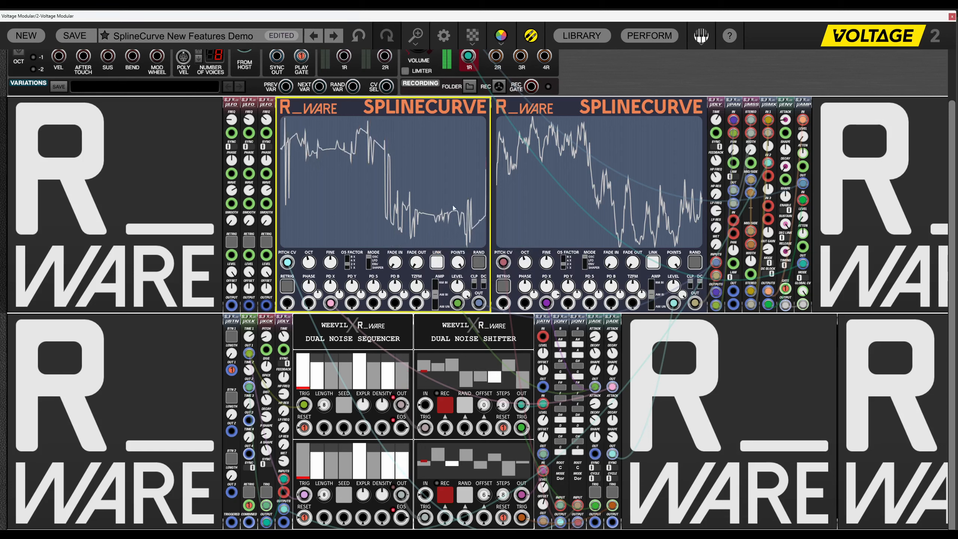
{"action": "right_click", "coordinate": [434, 185]}
{"action": "mouse_move", "coordinate": [457, 228]}
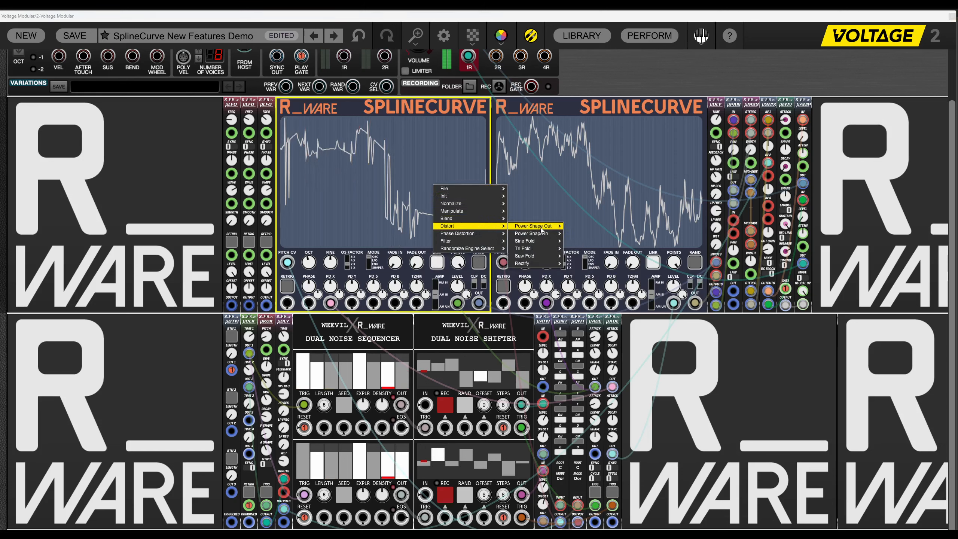
{"action": "mouse_move", "coordinate": [541, 227]}
{"action": "left_click", "coordinate": [572, 234]}
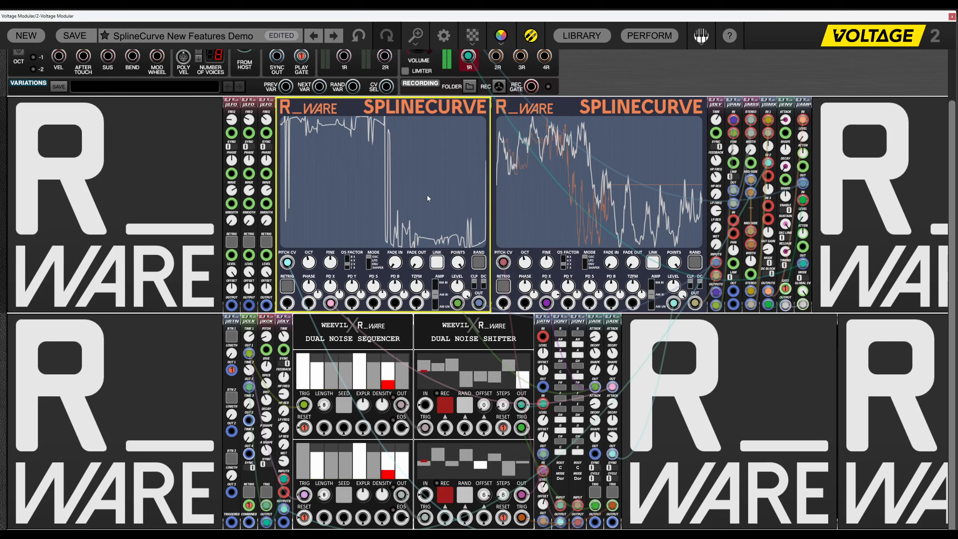
Distort the first SplineCurve's square-blended curve with Half Rectify and undo the rectification.
{"action": "right_click", "coordinate": [422, 173]}
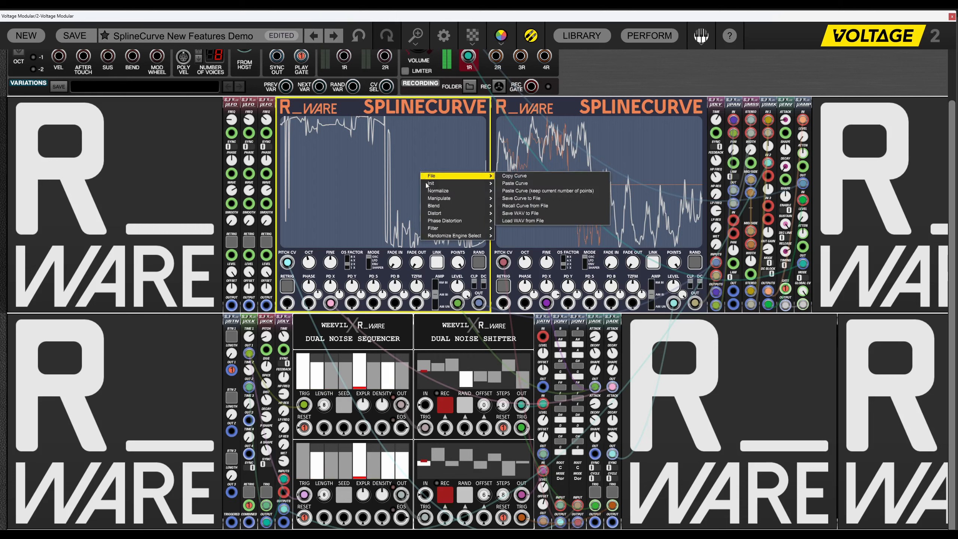
{"action": "mouse_move", "coordinate": [446, 222]}
{"action": "mouse_move", "coordinate": [525, 252]}
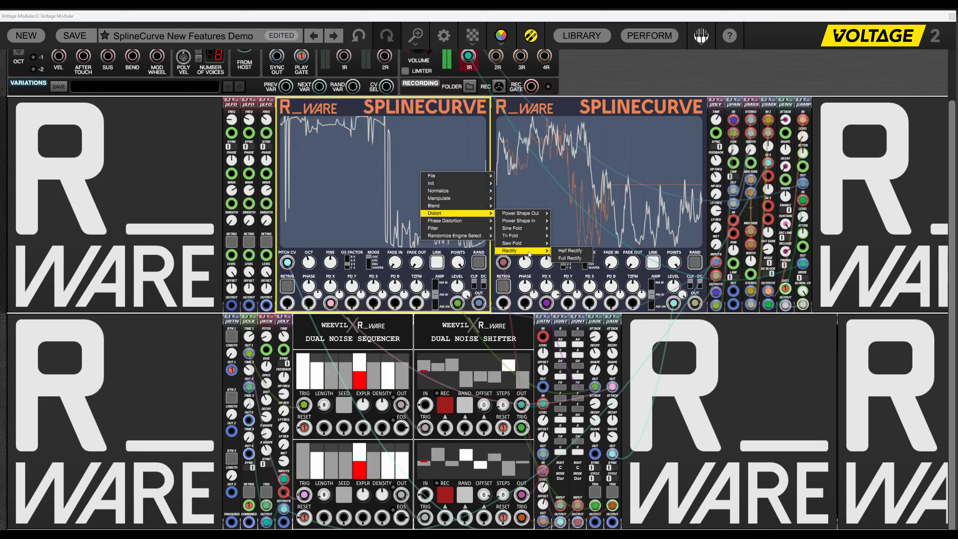
{"action": "left_click", "coordinate": [570, 250]}
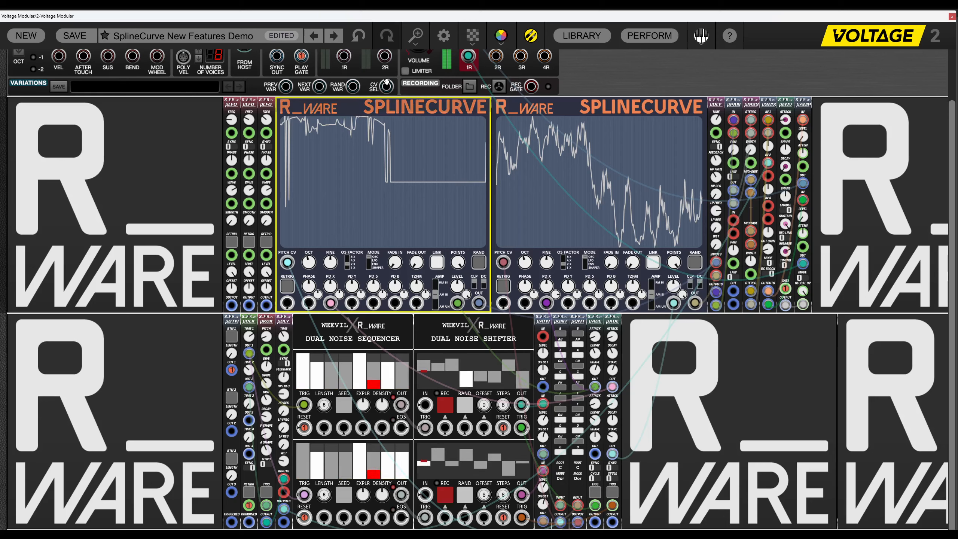
{"action": "left_click", "coordinate": [359, 36]}
Distort the first SplineCurve's square-blended curve with Full Rectify.
{"action": "right_click", "coordinate": [428, 175]}
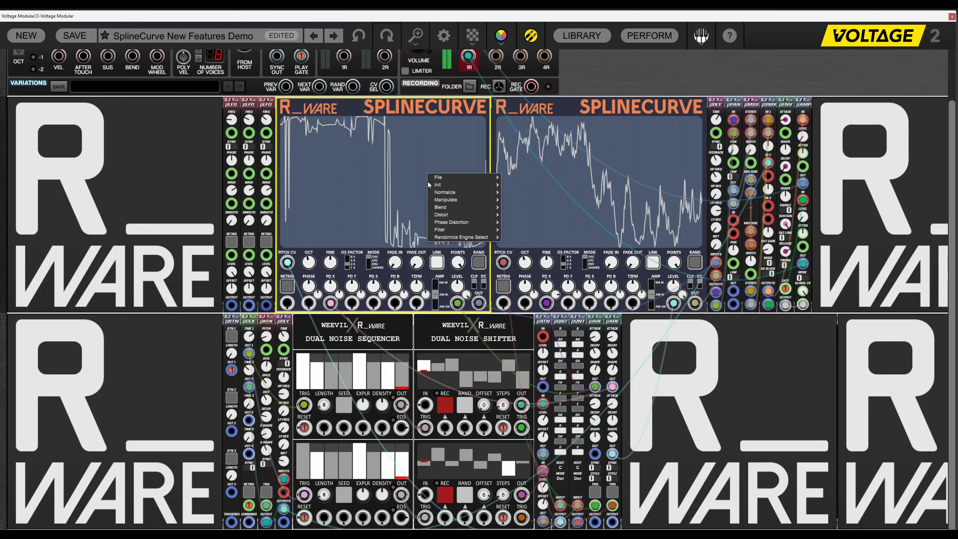
{"action": "mouse_move", "coordinate": [447, 217]}
{"action": "mouse_move", "coordinate": [531, 252]}
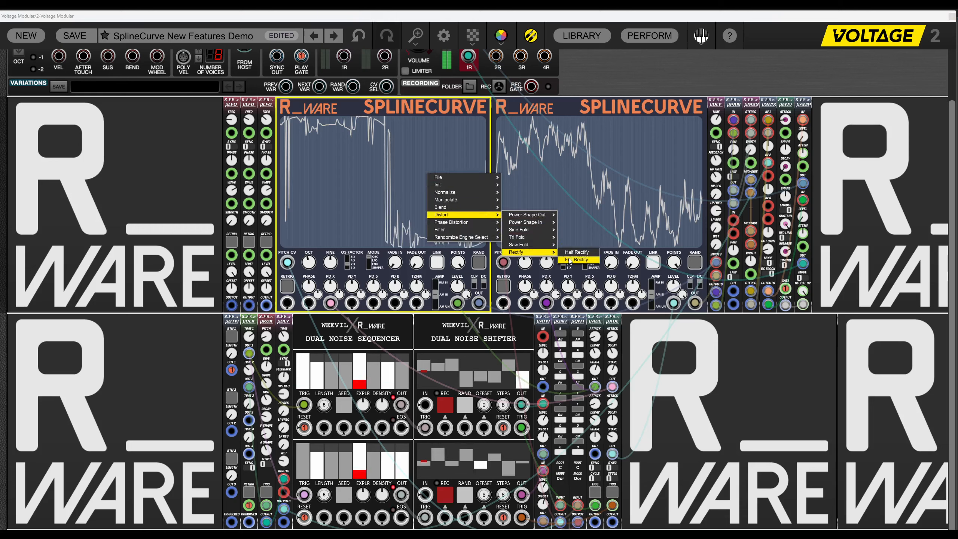
{"action": "left_click", "coordinate": [576, 259]}
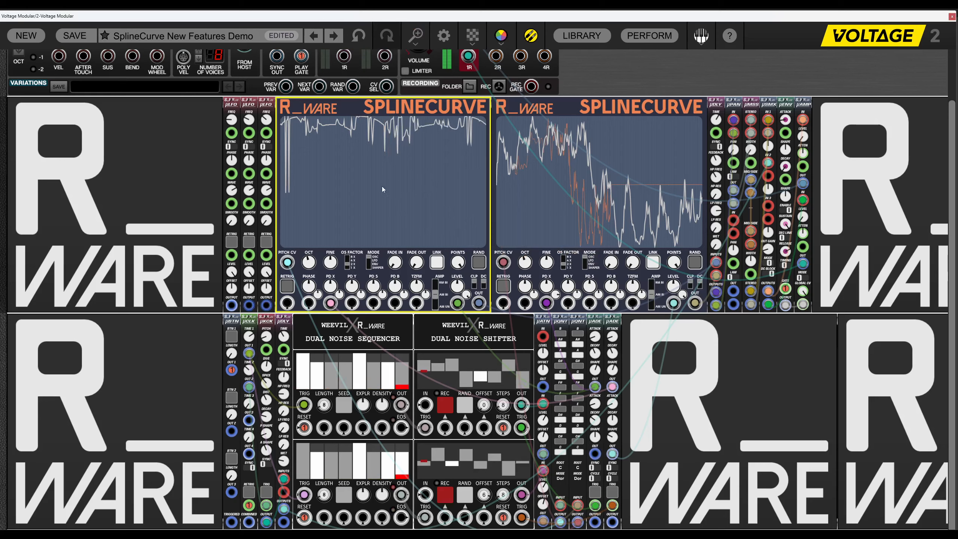
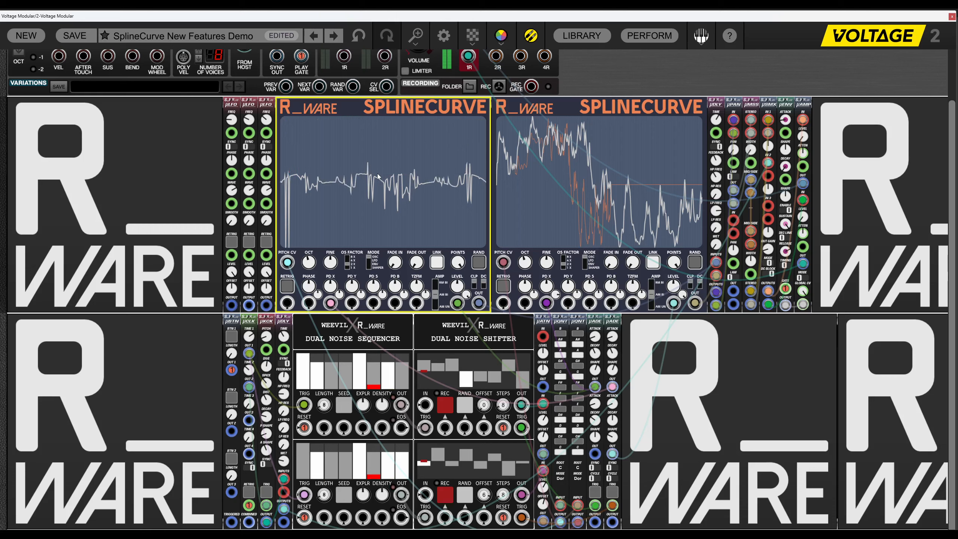
Undo the last change to the first SplineCurve's rectified curve and apply Remove DC Offset to it.
{"action": "right_click", "coordinate": [377, 173]}
{"action": "left_click", "coordinate": [364, 42]}
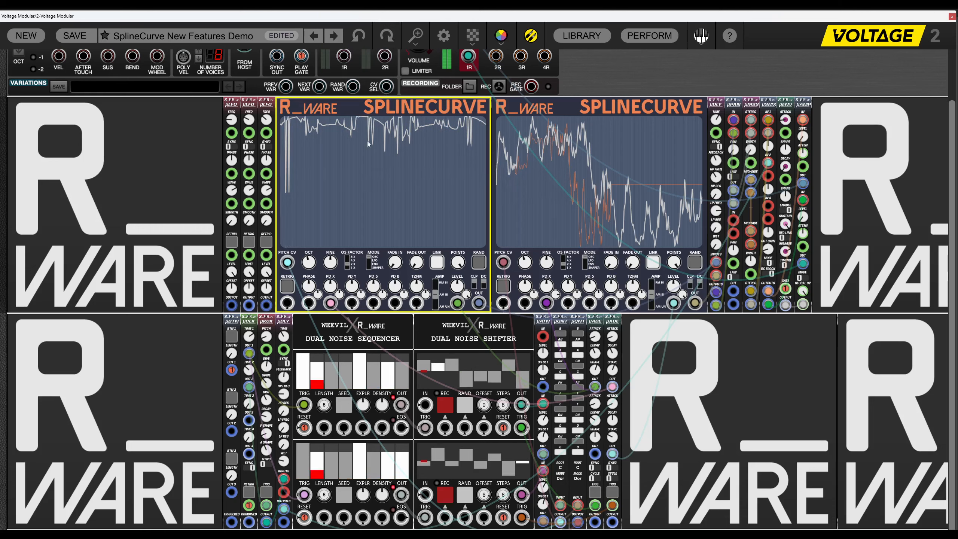
{"action": "right_click", "coordinate": [367, 192]}
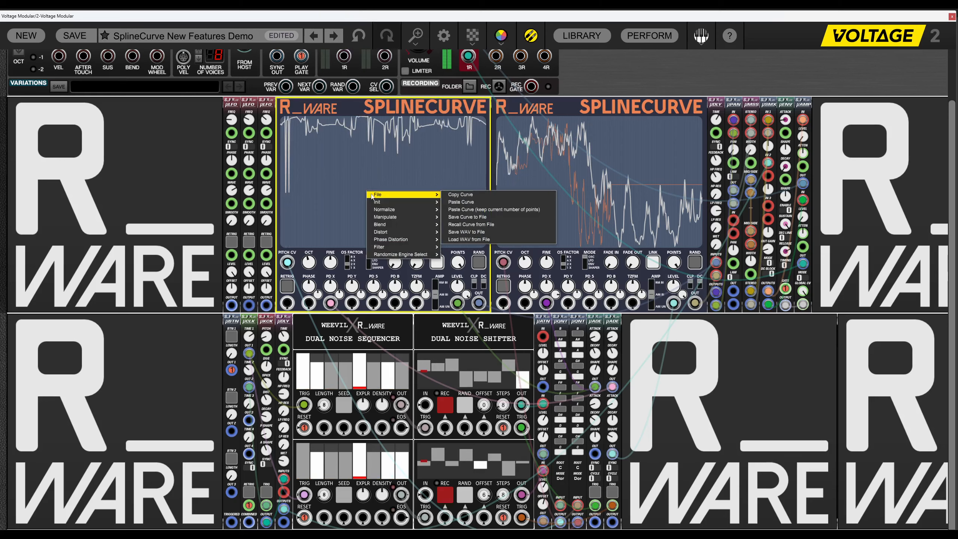
{"action": "mouse_move", "coordinate": [400, 210]}
{"action": "left_click", "coordinate": [471, 225]}
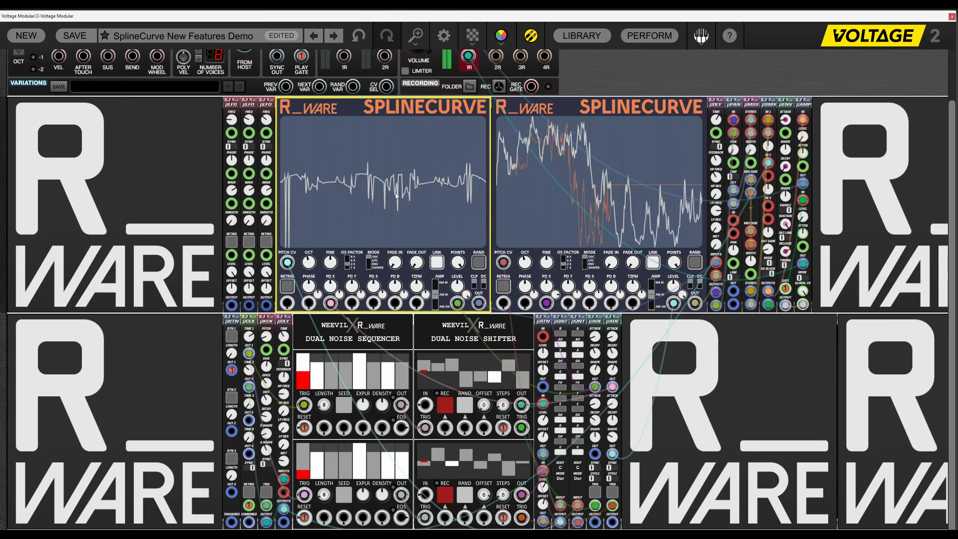
Apply Normalize Curve to the first SplineCurve's offset-free rectified curve.
{"action": "right_click", "coordinate": [380, 212]}
{"action": "mouse_move", "coordinate": [403, 229]}
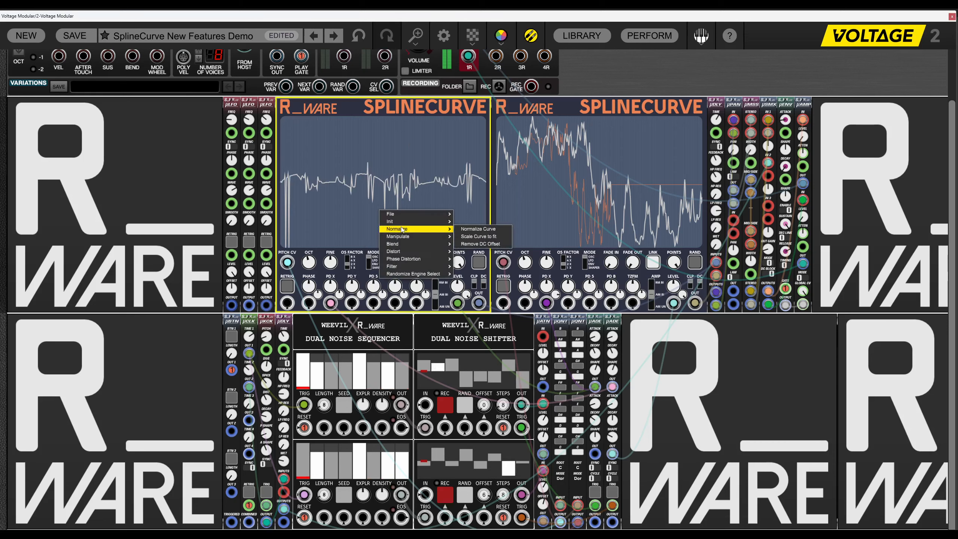
{"action": "left_click", "coordinate": [478, 229]}
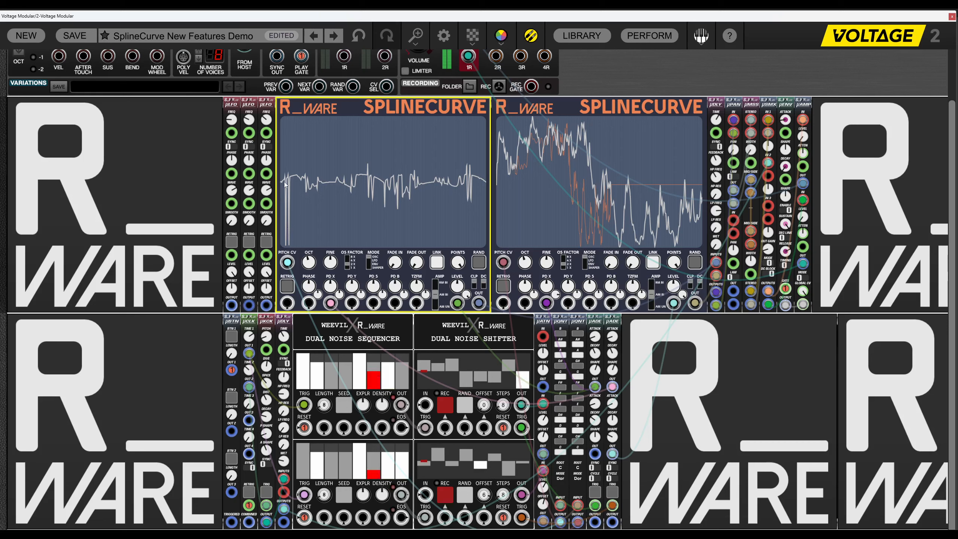
Flatten the deep downward spike at the start of the first SplineCurve's curve and normalize the curve again.
{"action": "right_click", "coordinate": [324, 206]}
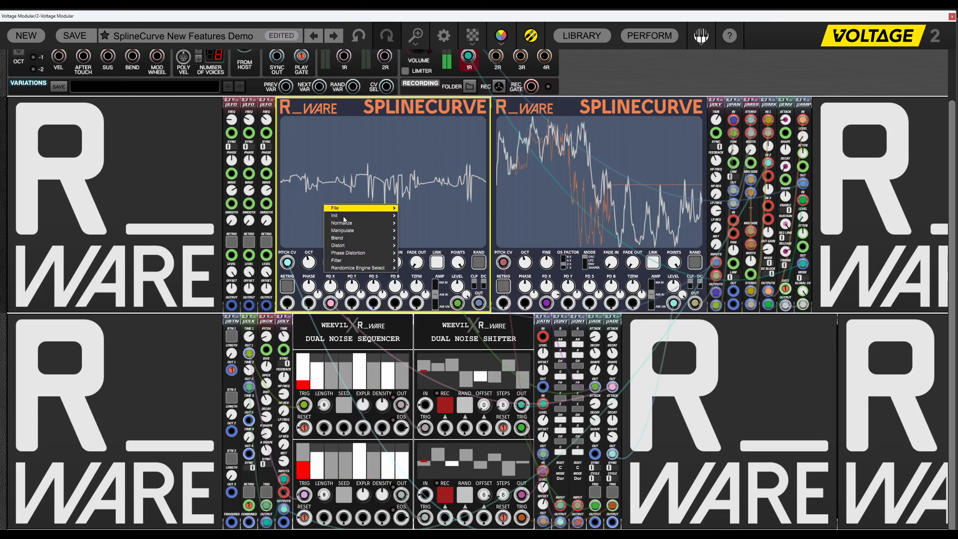
{"action": "mouse_move", "coordinate": [374, 223]}
{"action": "left_click", "coordinate": [434, 223]}
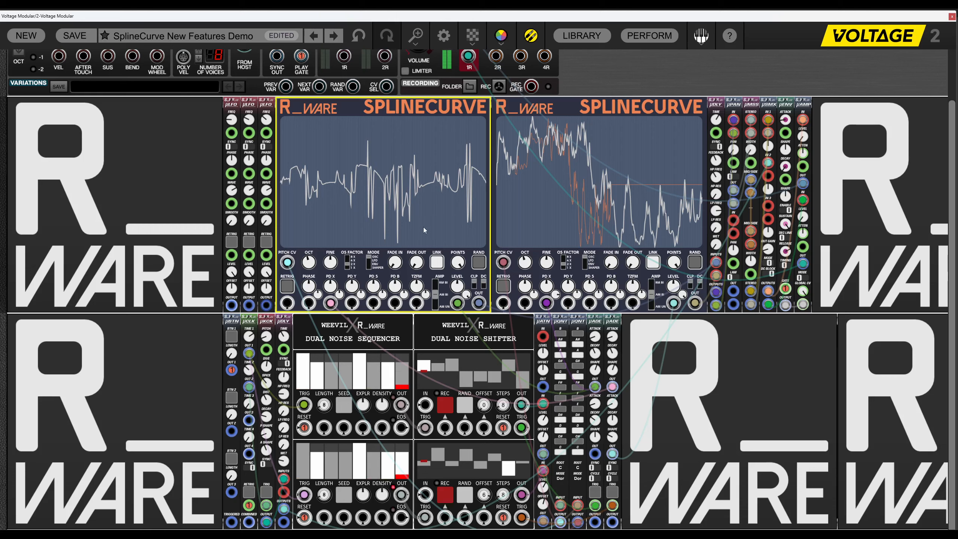
Blend the first SplineCurve's normalized curve with a sine and distort it with Power Shape Out.
{"action": "right_click", "coordinate": [436, 219]}
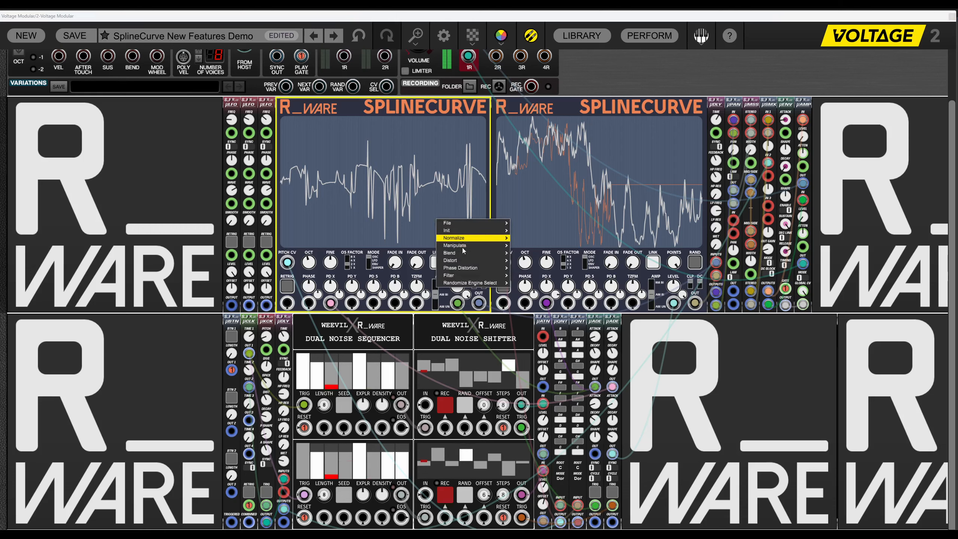
{"action": "mouse_move", "coordinate": [459, 252]}
{"action": "mouse_move", "coordinate": [555, 253]}
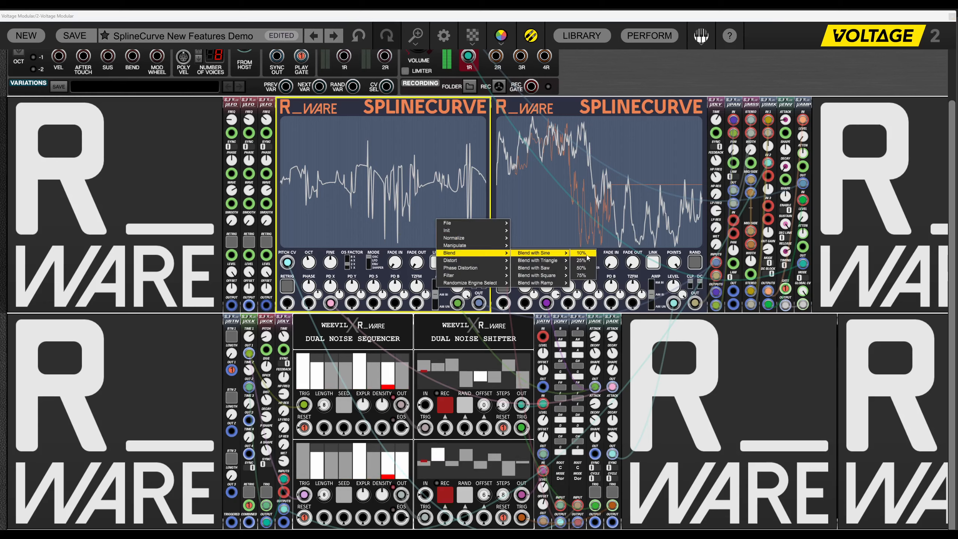
{"action": "left_click", "coordinate": [587, 257]}
{"action": "right_click", "coordinate": [441, 161]}
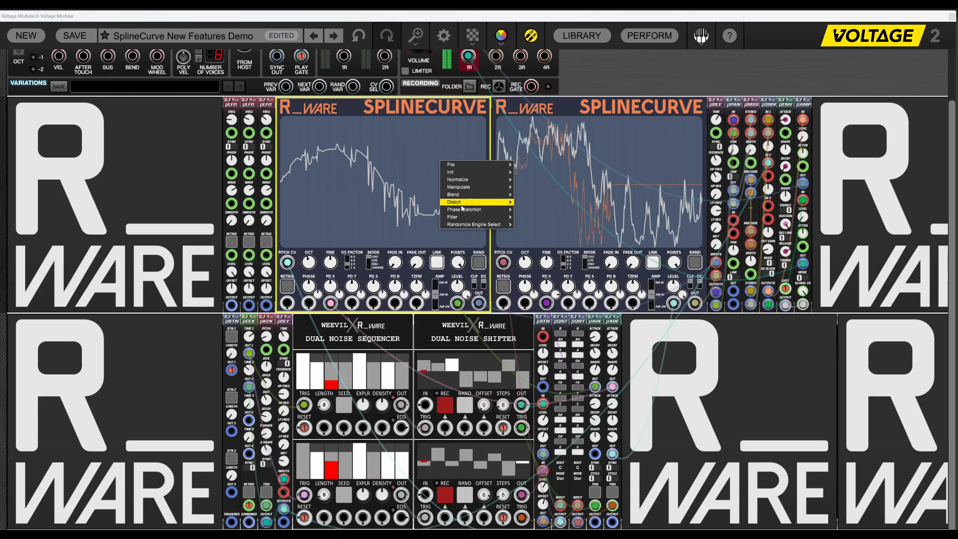
{"action": "mouse_move", "coordinate": [462, 203]}
{"action": "left_click", "coordinate": [581, 214]}
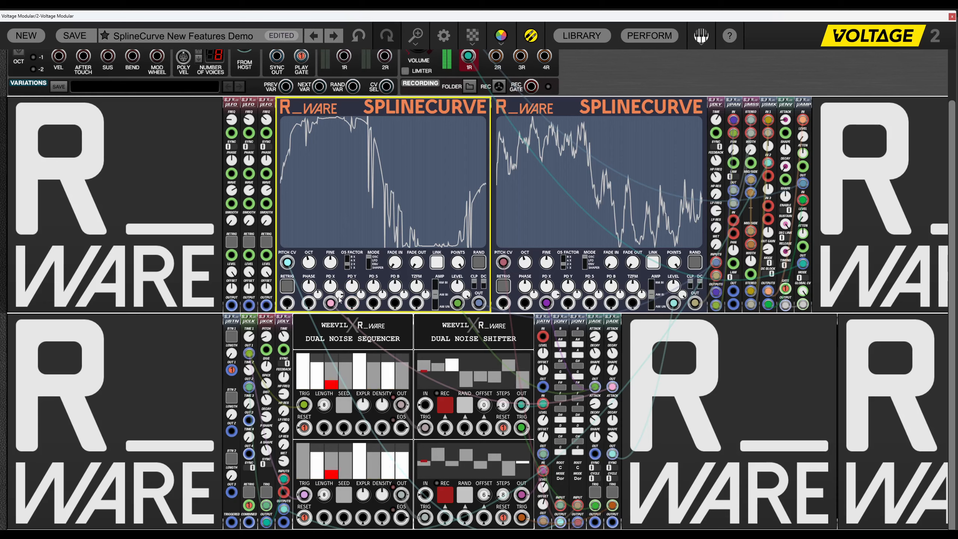
Try Half Rectify on the first SplineCurve's sine-blended, power-shaped curve and undo it.
{"action": "right_click", "coordinate": [428, 166]}
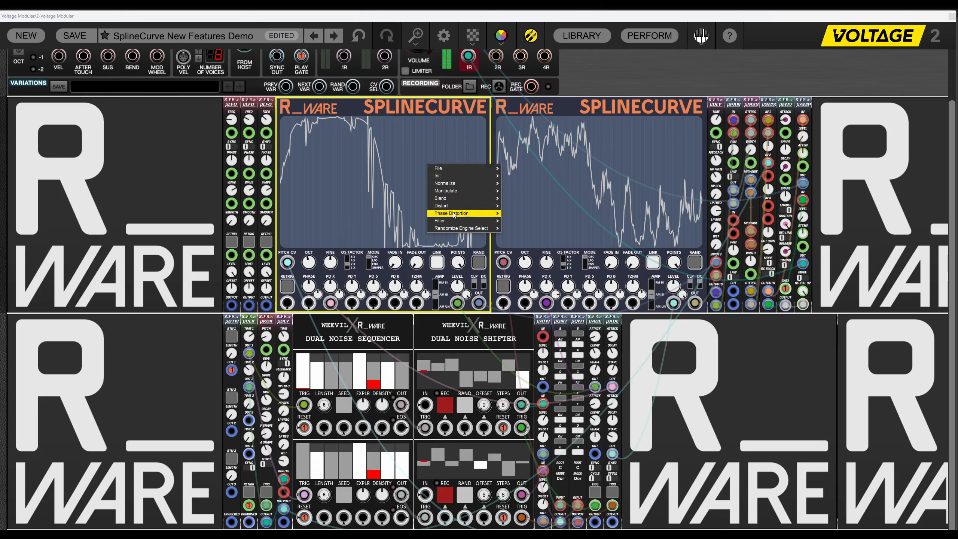
{"action": "mouse_move", "coordinate": [452, 205]}
{"action": "mouse_move", "coordinate": [515, 244]}
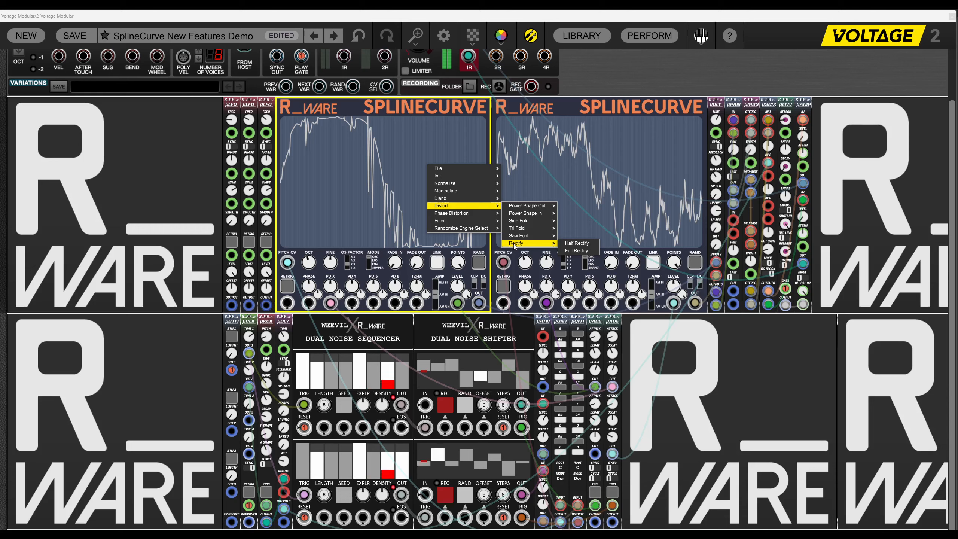
{"action": "left_click", "coordinate": [567, 243]}
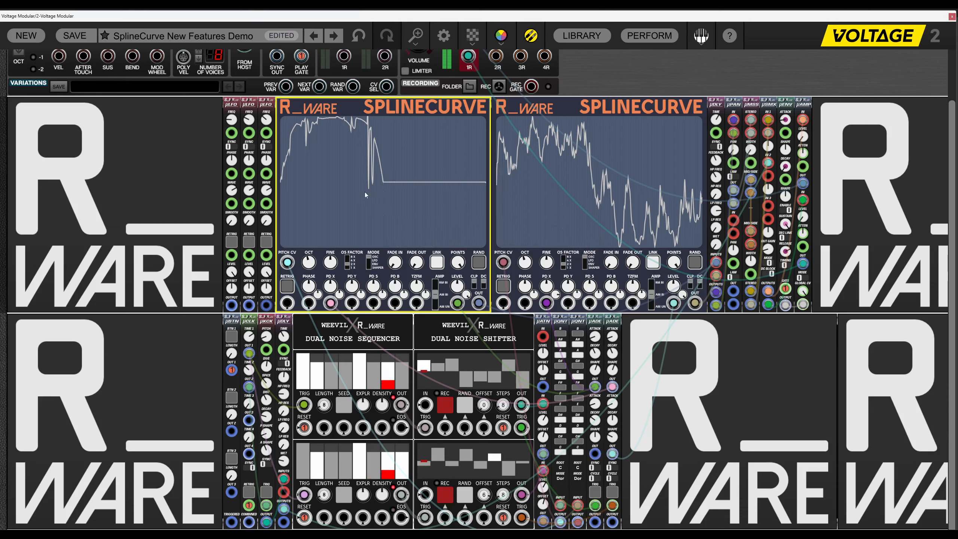
{"action": "left_click", "coordinate": [358, 31]}
Apply Full Rectify to the first SplineCurve's sine-blended curve and remove its DC offset.
{"action": "right_click", "coordinate": [404, 142]}
{"action": "mouse_move", "coordinate": [462, 184]}
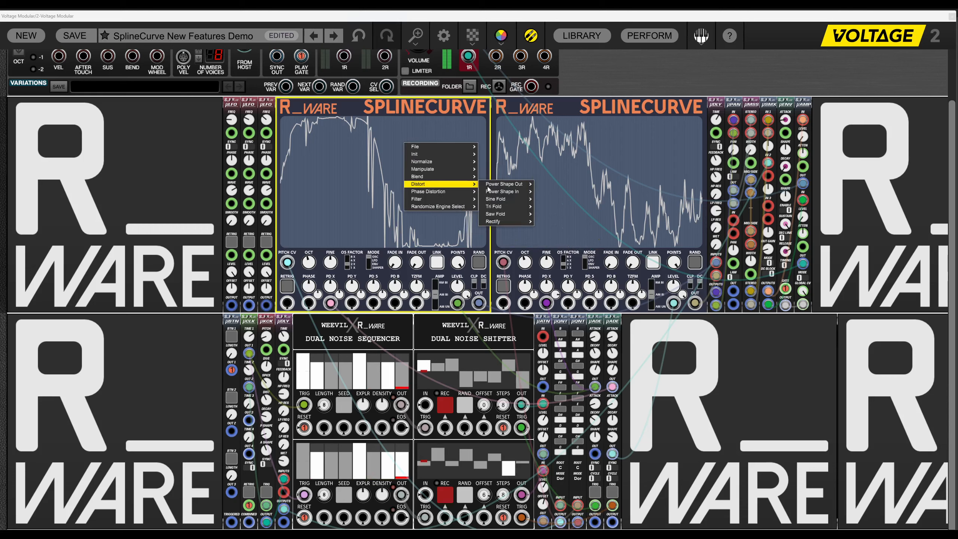
{"action": "mouse_move", "coordinate": [507, 222]}
{"action": "left_click", "coordinate": [554, 229]}
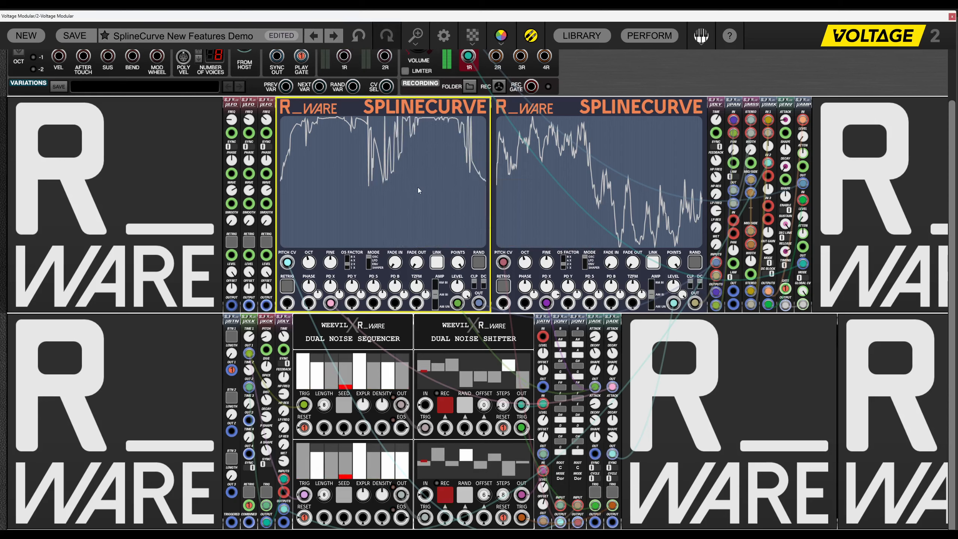
{"action": "key", "text": "ctrl+z"}
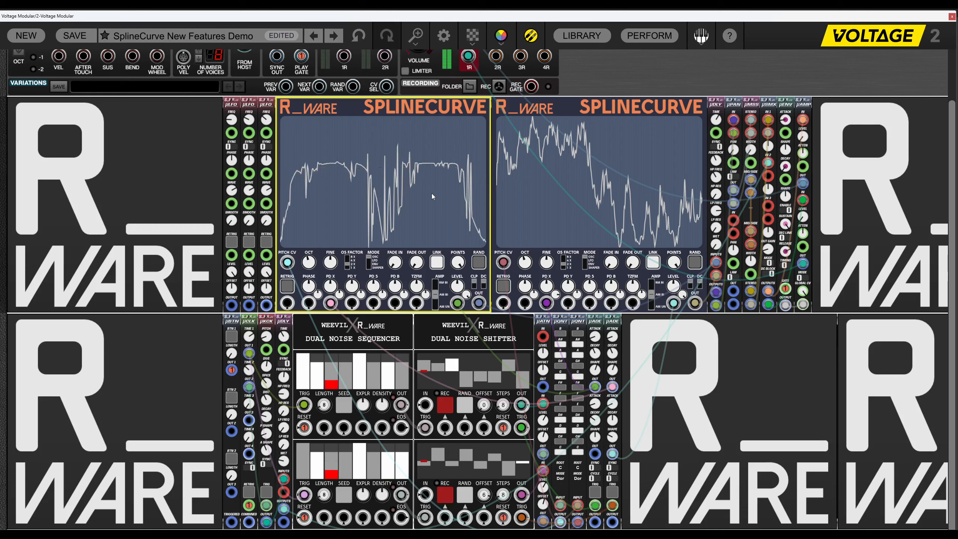
Review the Distort and Phase Distortion options offered for the first SplineCurve's curve.
{"action": "right_click", "coordinate": [431, 194]}
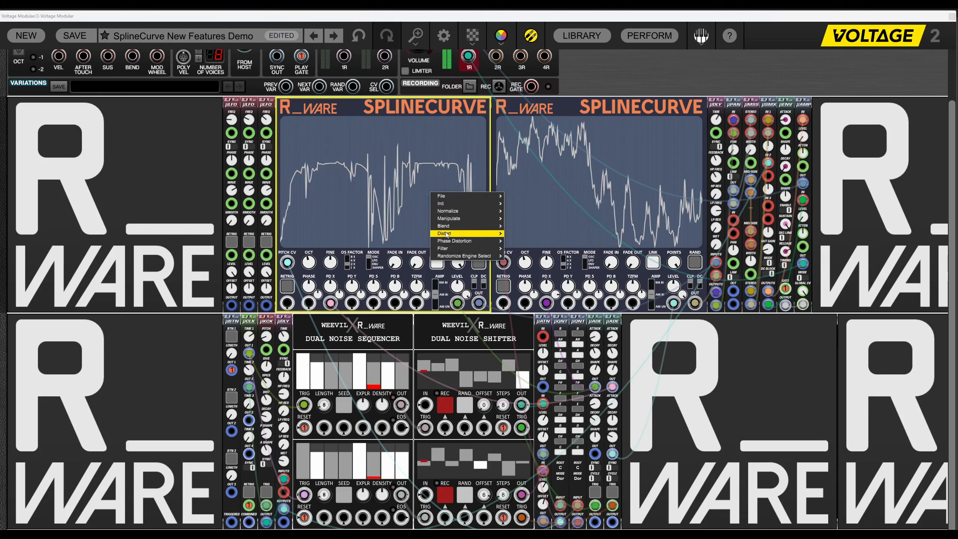
{"action": "mouse_move", "coordinate": [446, 235]}
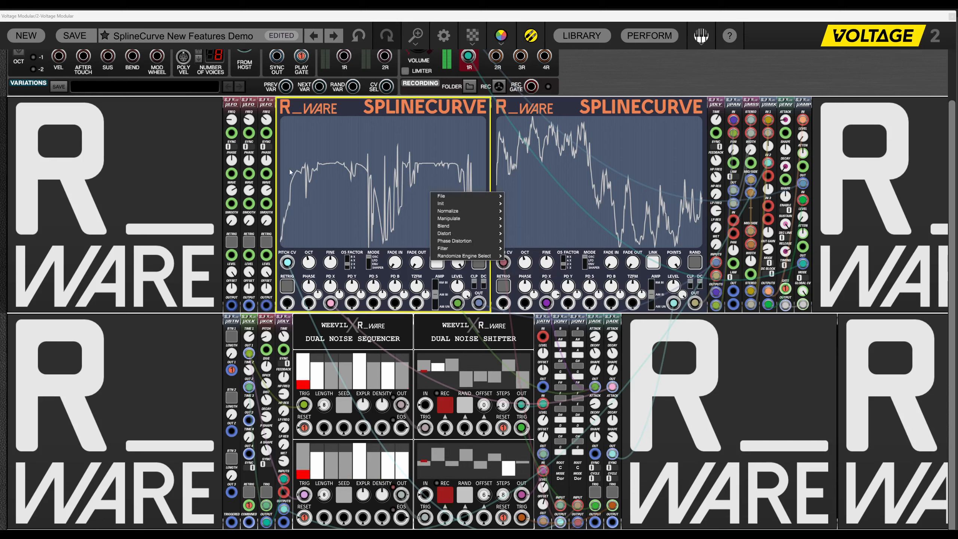
{"action": "left_click", "coordinate": [324, 132]}
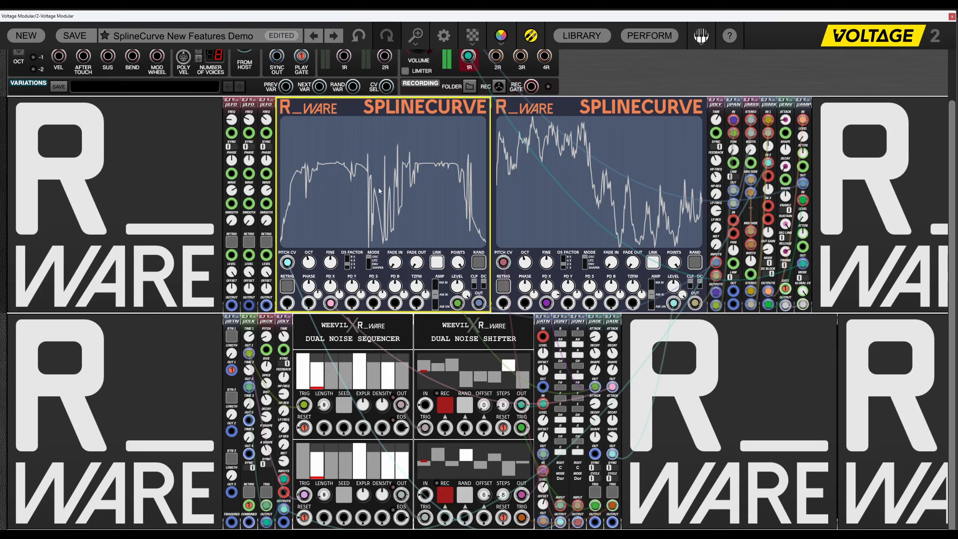
{"action": "right_click", "coordinate": [418, 183]}
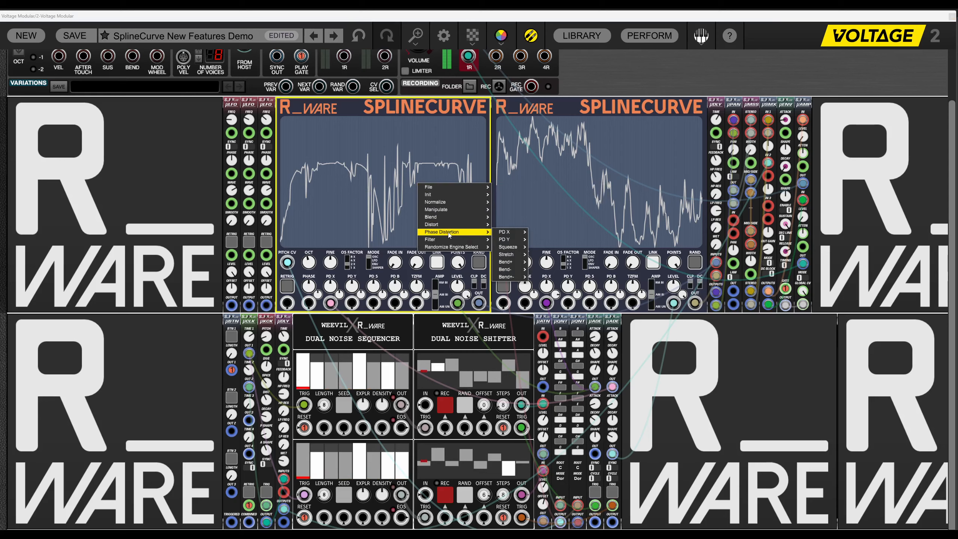
{"action": "left_click", "coordinate": [321, 204]}
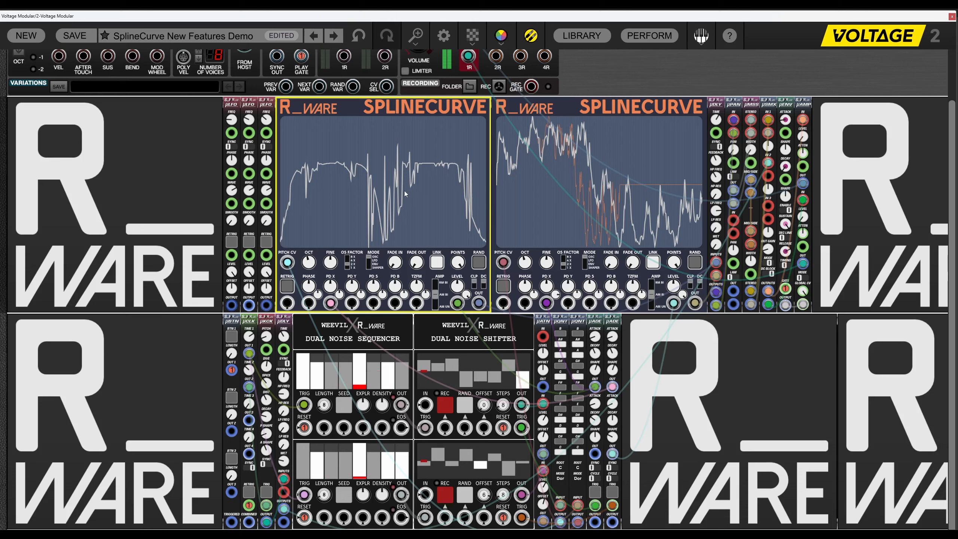
Randomize the first SplineCurve's curve repeatedly to get a detailed, jagged random shape.
{"action": "left_click", "coordinate": [481, 266]}
{"action": "left_click", "coordinate": [479, 263]}
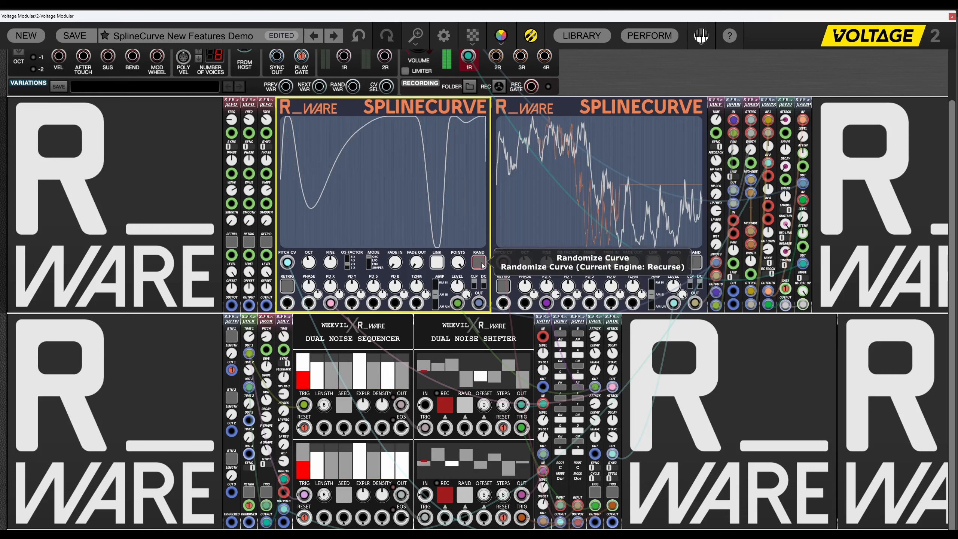
{"action": "left_click", "coordinate": [477, 261]}
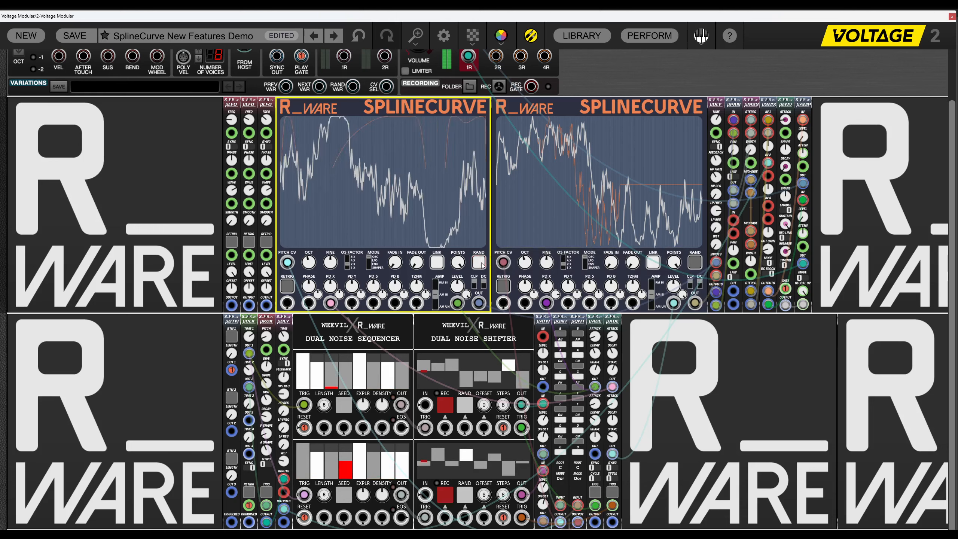
Examine the first SplineCurve's Phase Distortion options for the new random curve and try out its PD X control.
{"action": "right_click", "coordinate": [420, 150]}
{"action": "mouse_move", "coordinate": [440, 198]}
{"action": "mouse_move", "coordinate": [512, 199]}
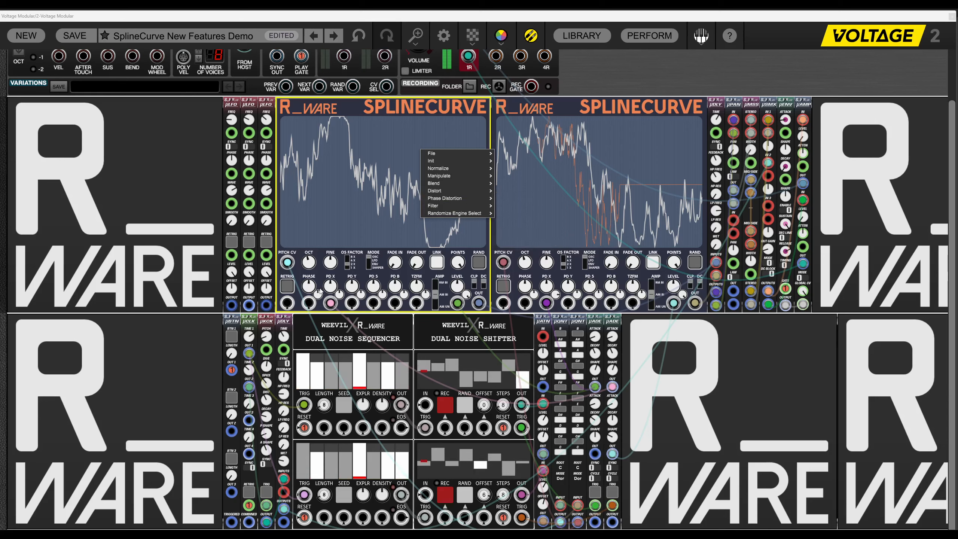
{"action": "left_click", "coordinate": [365, 111]}
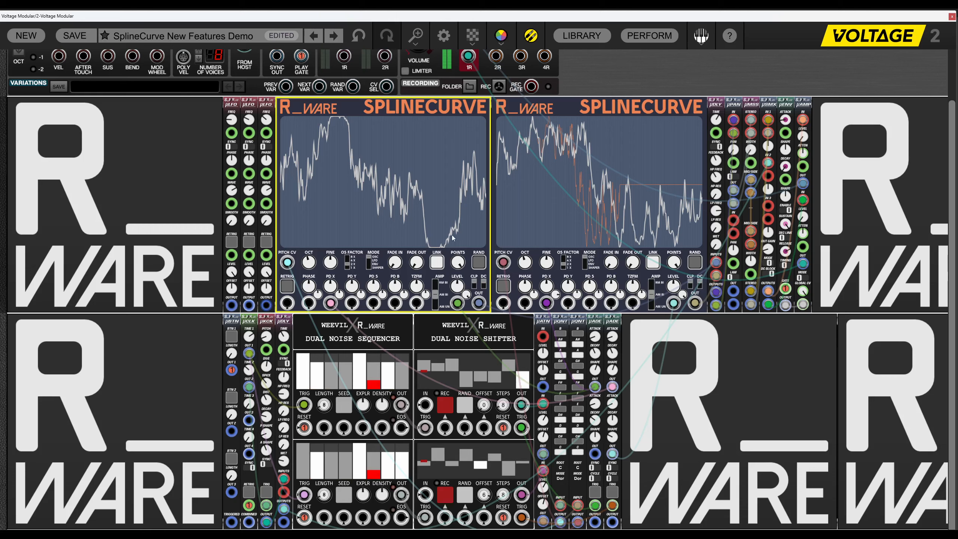
{"action": "left_click_drag", "start_coordinate": [331, 288], "coordinate": [329, 236]}
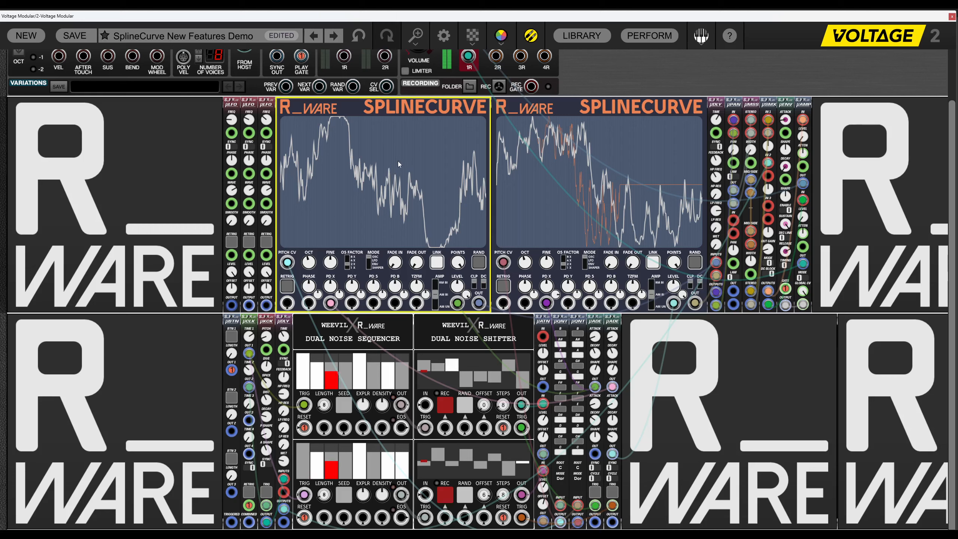
Apply a PD X phase distortion to the curve in the selected SplineCurve module.
{"action": "right_click", "coordinate": [410, 133]}
{"action": "mouse_move", "coordinate": [437, 181]}
{"action": "mouse_move", "coordinate": [514, 183]}
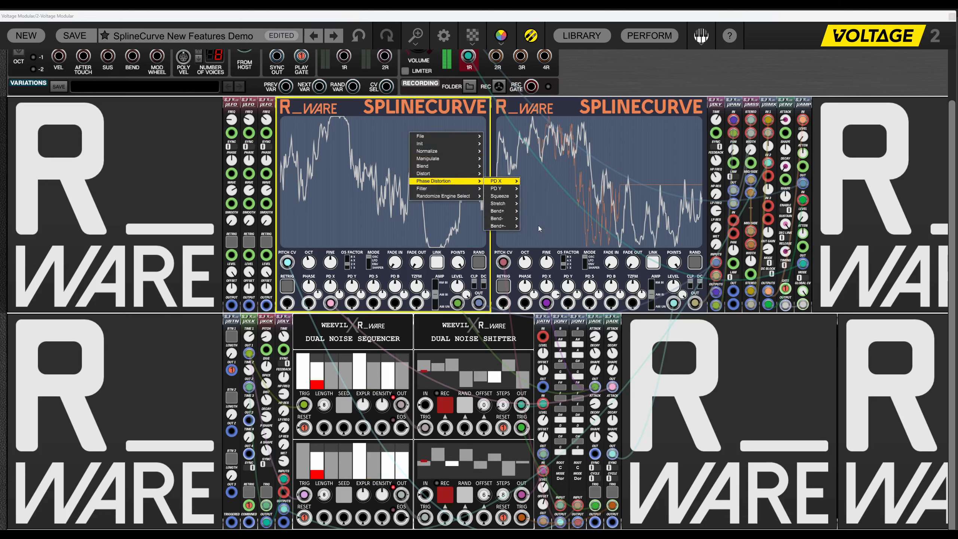
{"action": "left_click", "coordinate": [538, 225]}
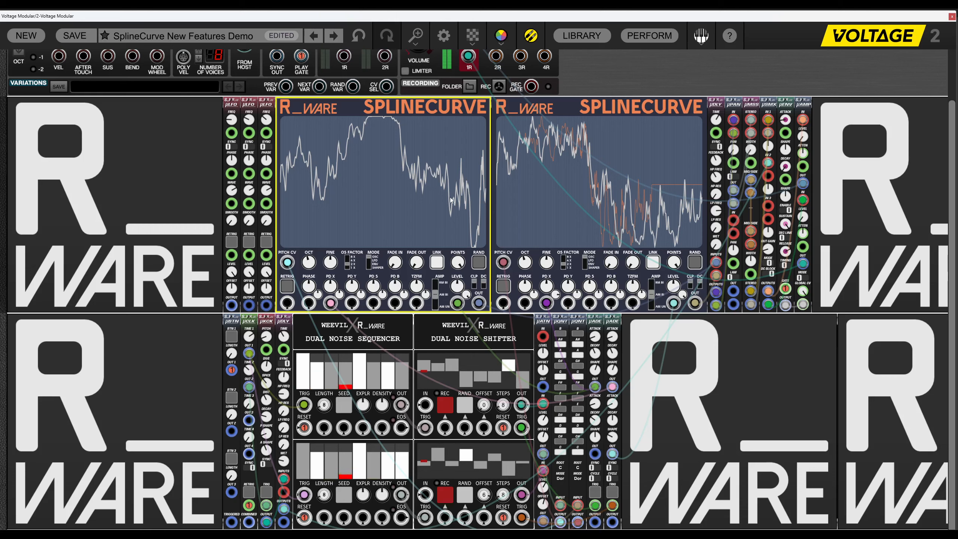
Apply PD X phase distortion of -0.5 to the selected SplineCurve's curve and slightly turn its PD X knob to compare.
{"action": "right_click", "coordinate": [368, 157]}
{"action": "mouse_move", "coordinate": [475, 204]}
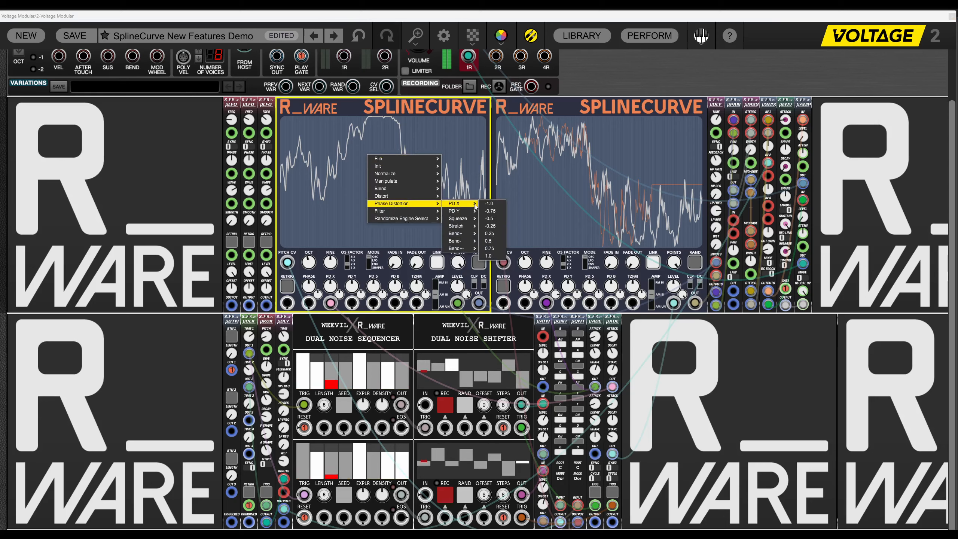
{"action": "left_click", "coordinate": [493, 218]}
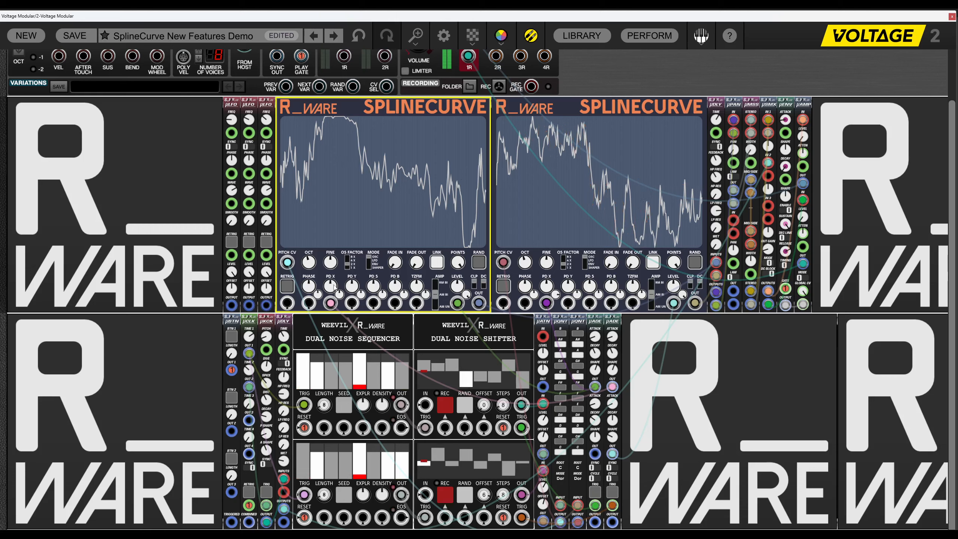
{"action": "mouse_move", "coordinate": [334, 286]}
{"action": "left_mouse_down"}
{"action": "mouse_move", "coordinate": [335, 349]}
{"action": "mouse_move", "coordinate": [332, 291]}
{"action": "left_mouse_up"}
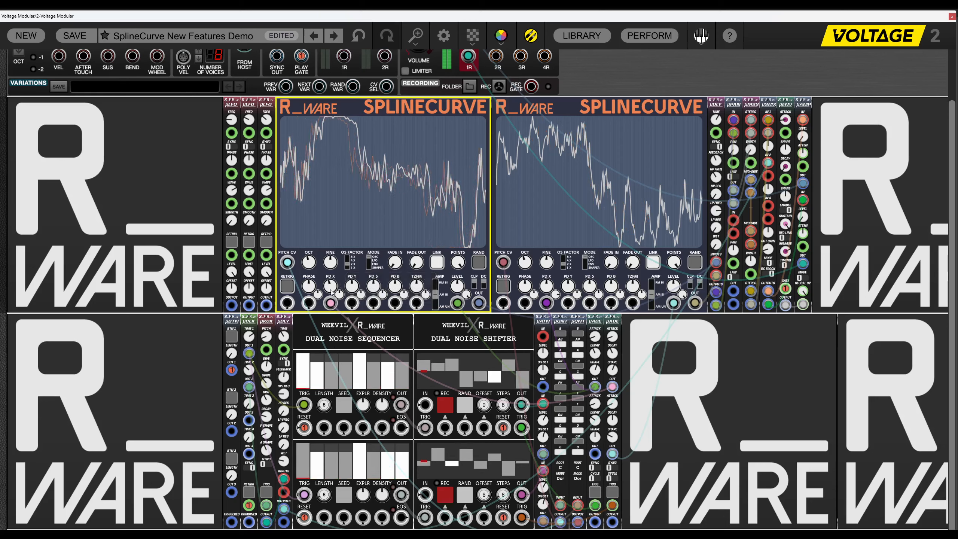
Try PD Y phase distortion of -1.0 on the selected SplineCurve's curve and undo it.
{"action": "right_click", "coordinate": [356, 203]}
{"action": "mouse_move", "coordinate": [392, 250]}
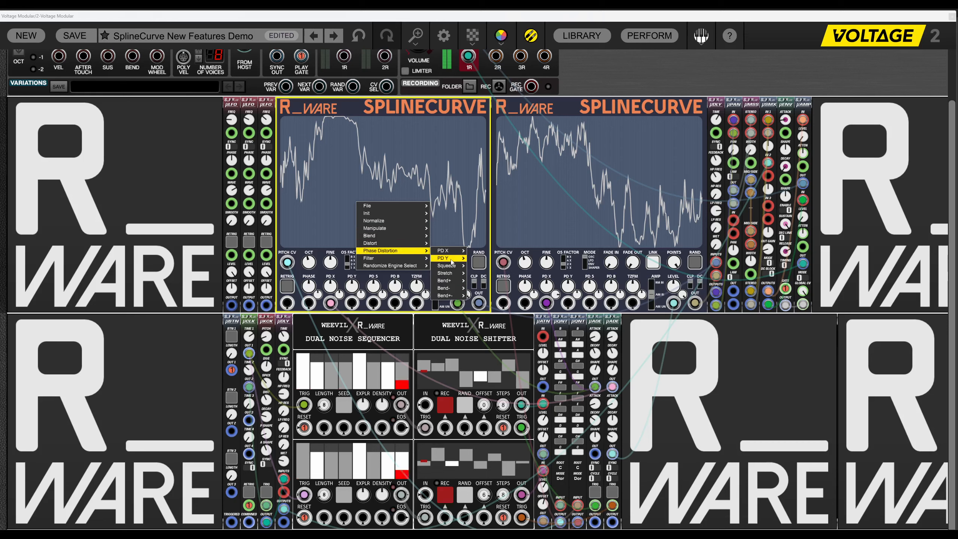
{"action": "mouse_move", "coordinate": [452, 260]}
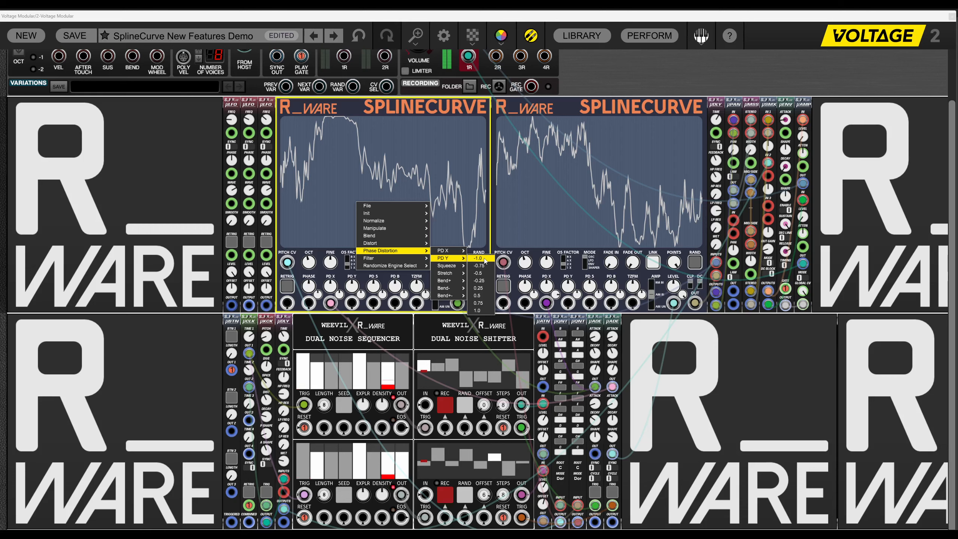
{"action": "left_click", "coordinate": [479, 259]}
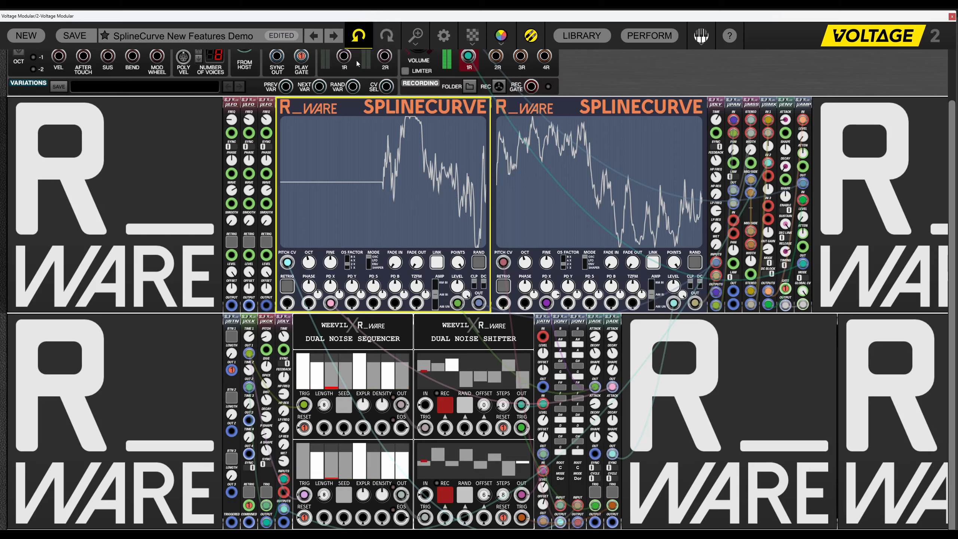
{"action": "left_click", "coordinate": [358, 36]}
Apply PD Y phase distortion of -0.5 to the selected SplineCurve's curve.
{"action": "right_click", "coordinate": [369, 208]}
{"action": "mouse_move", "coordinate": [392, 259]}
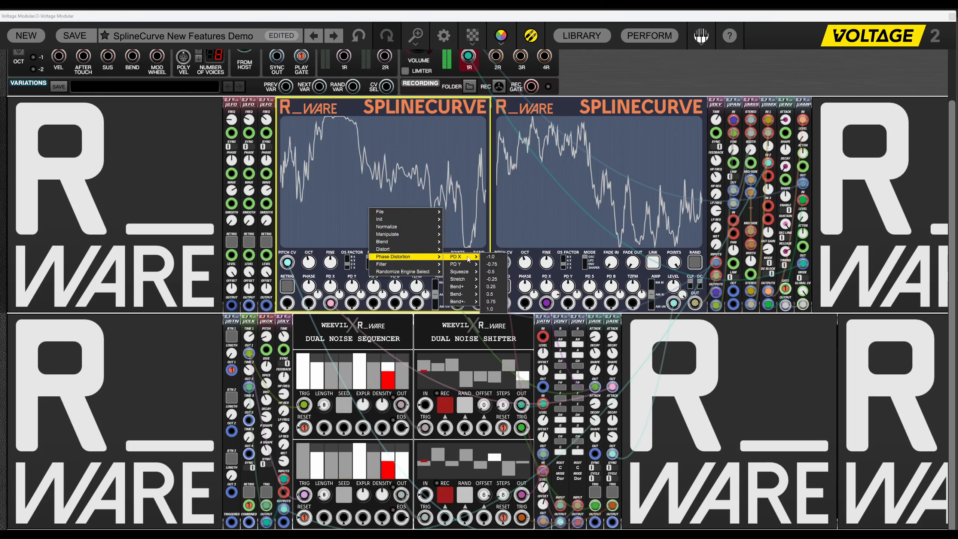
{"action": "mouse_move", "coordinate": [456, 264]}
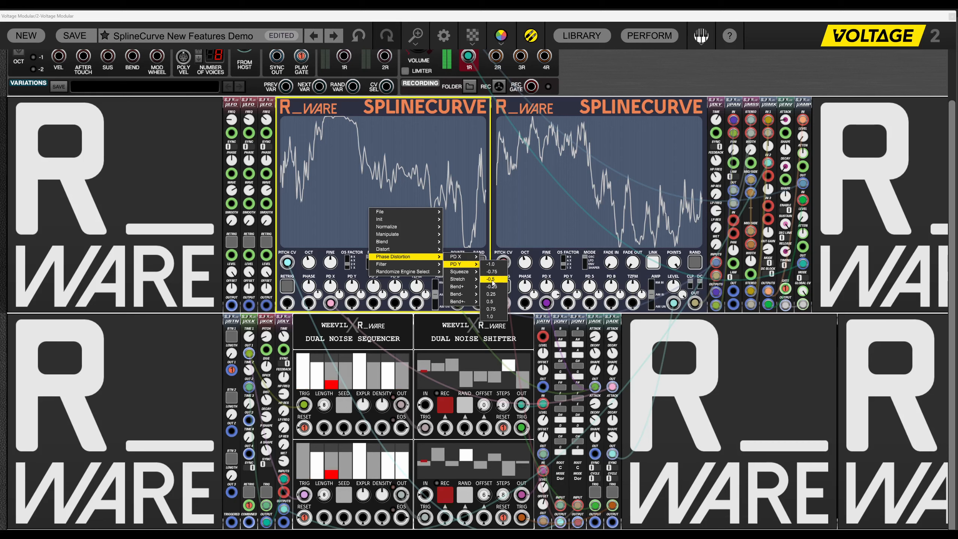
{"action": "left_click", "coordinate": [492, 280]}
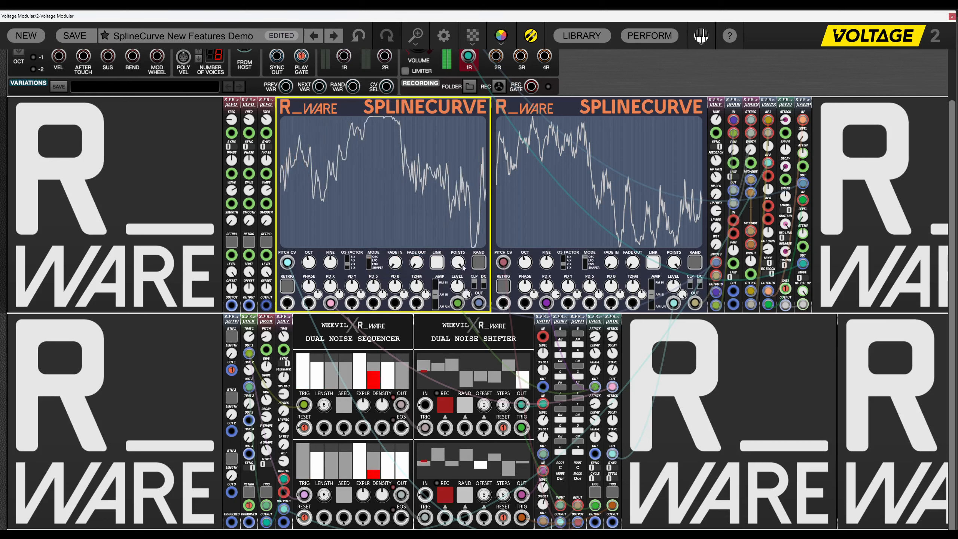
Sweep the selected SplineCurve's PD X and PD Y knobs and return them to neutral to preview their phase distortion.
{"action": "right_click", "coordinate": [388, 199]}
{"action": "mouse_move", "coordinate": [445, 244]}
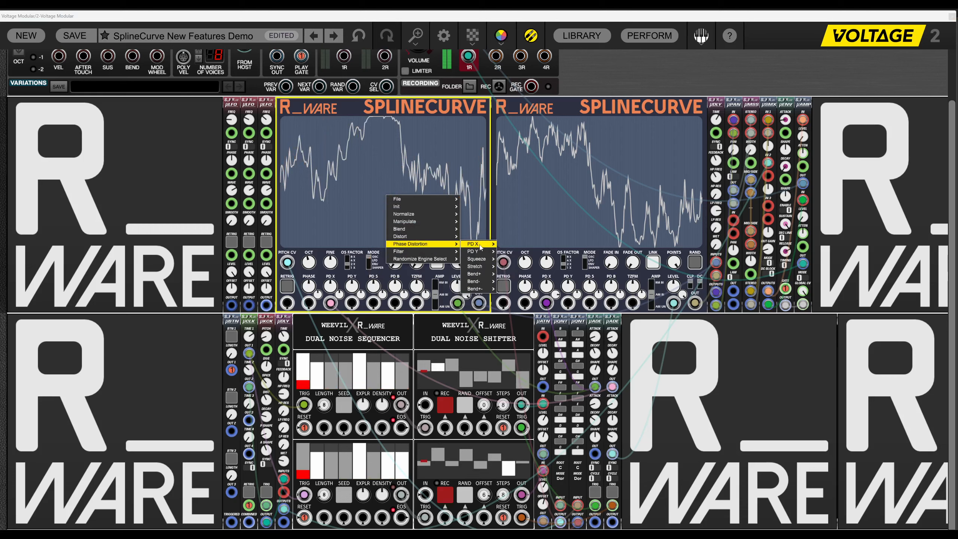
{"action": "mouse_move", "coordinate": [485, 244]}
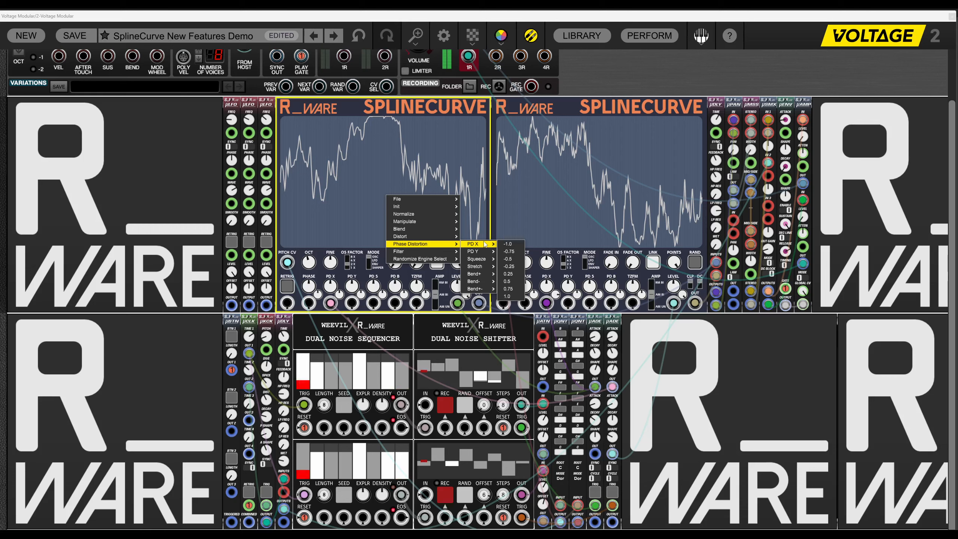
{"action": "left_click", "coordinate": [329, 281]}
{"action": "left_click_drag", "start_coordinate": [330, 281], "coordinate": [330, 266]}
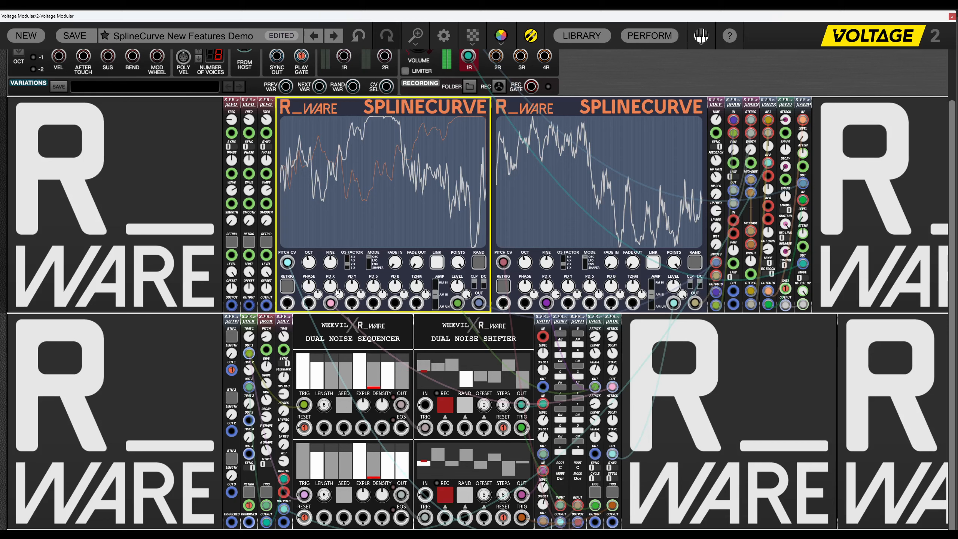
{"action": "mouse_move", "coordinate": [351, 286]}
{"action": "left_mouse_down"}
{"action": "mouse_move", "coordinate": [354, 204]}
{"action": "mouse_move", "coordinate": [390, 188]}
{"action": "left_mouse_up"}
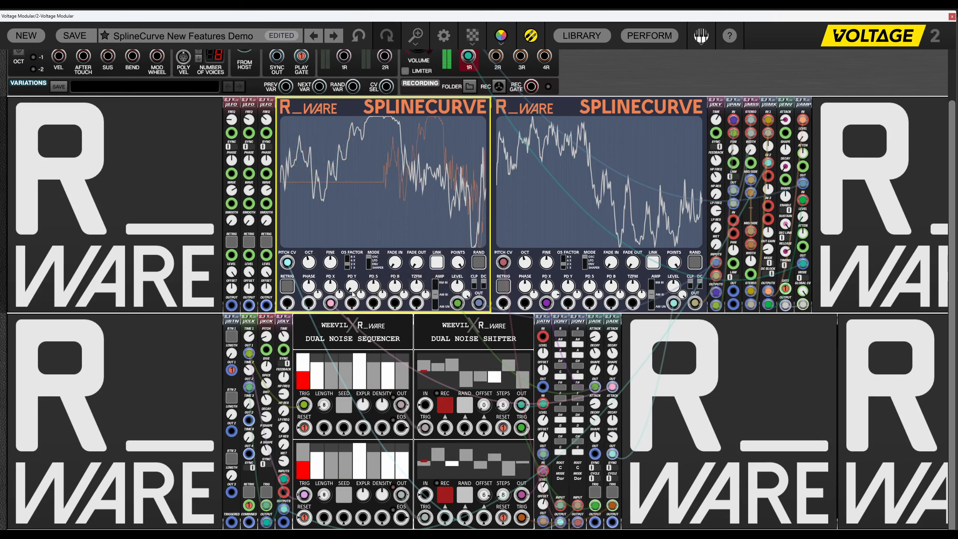
Sweep the selected SplineCurve's PD S knob up and down and return it to neutral to preview stretching and squeezing.
{"action": "right_click", "coordinate": [383, 186]}
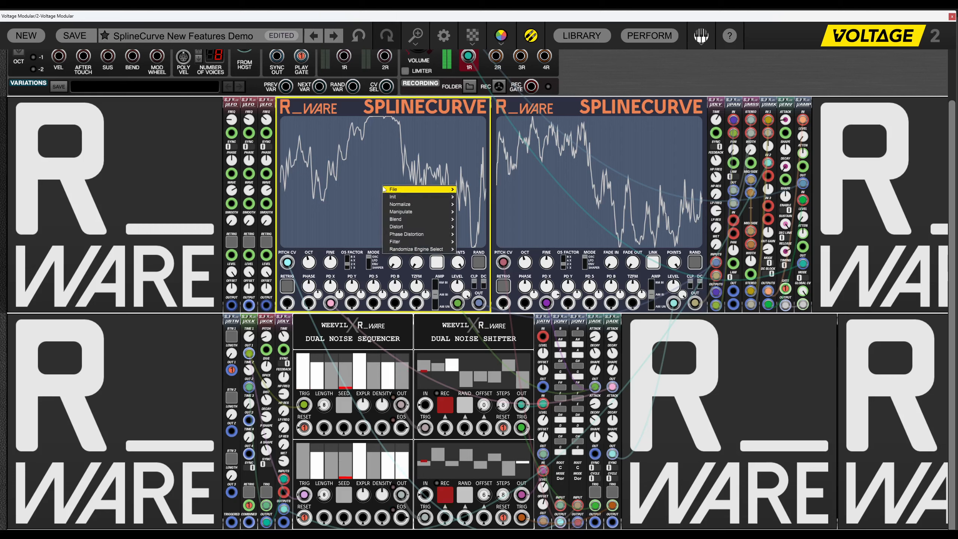
{"action": "mouse_move", "coordinate": [414, 234]}
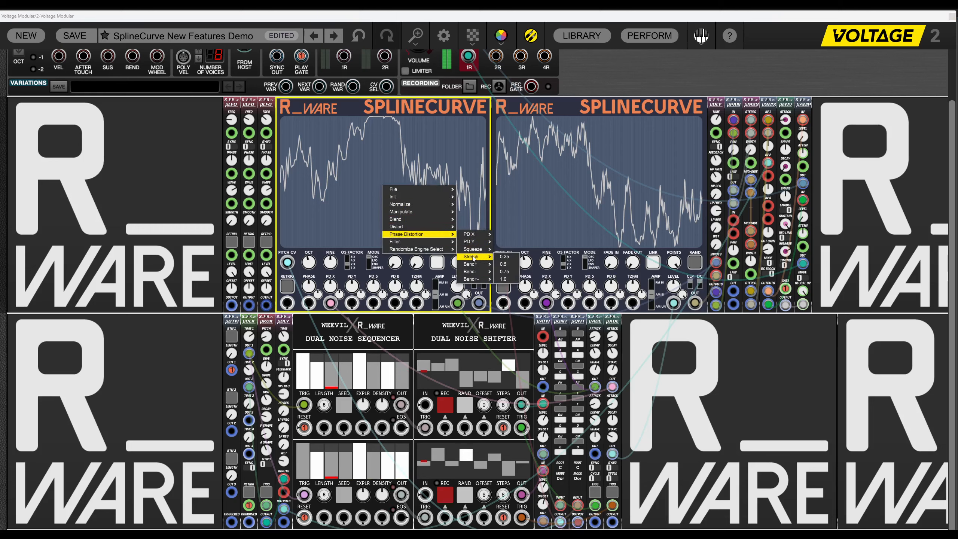
{"action": "left_click", "coordinate": [368, 280]}
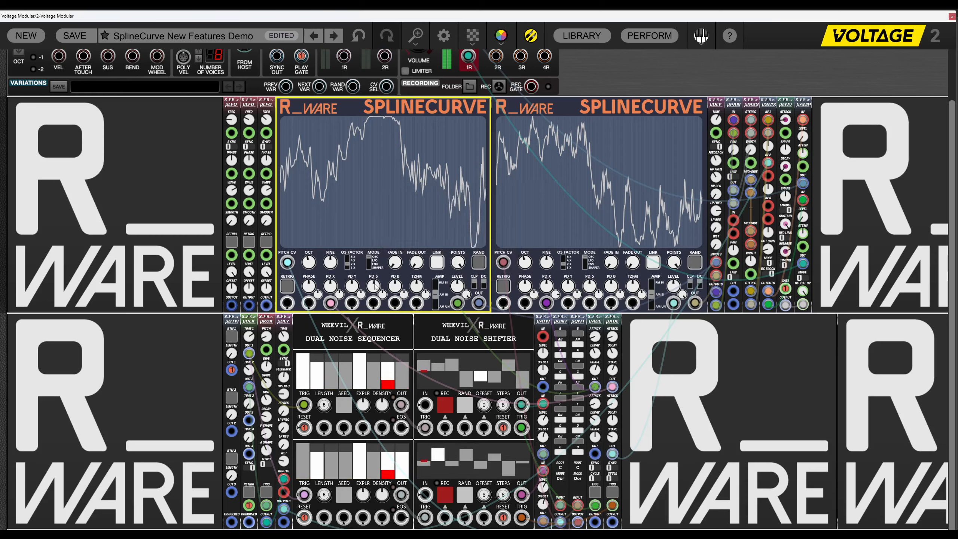
{"action": "left_click_drag", "start_coordinate": [369, 281], "coordinate": [375, 213]}
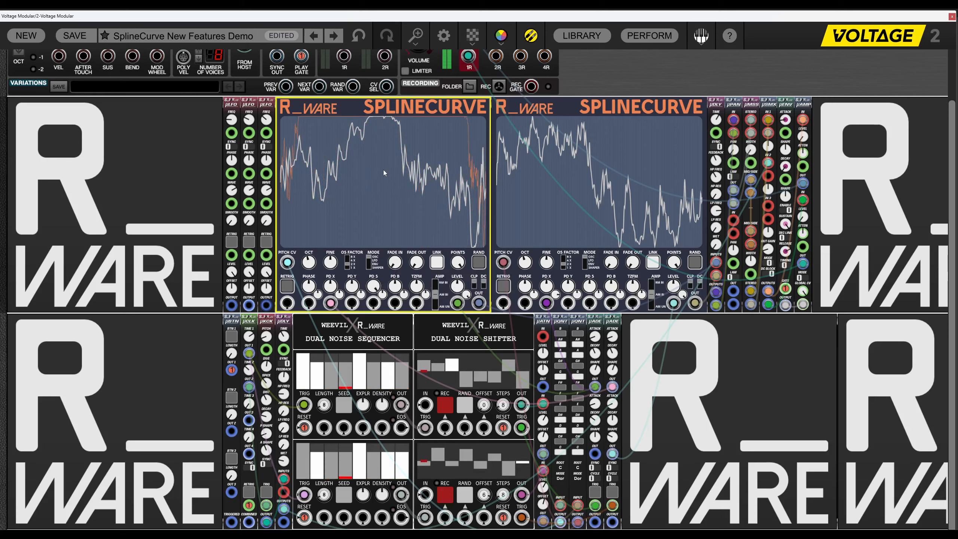
{"action": "left_click_drag", "start_coordinate": [373, 285], "coordinate": [385, 452]}
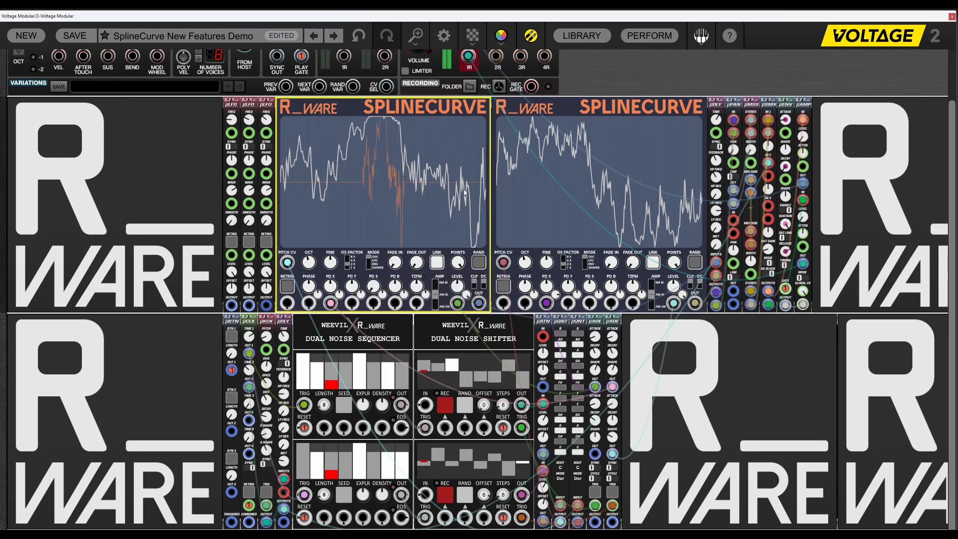
Try a Squeeze phase distortion on the selected SplineCurve's curve and undo it.
{"action": "right_click", "coordinate": [376, 228]}
{"action": "mouse_move", "coordinate": [434, 272]}
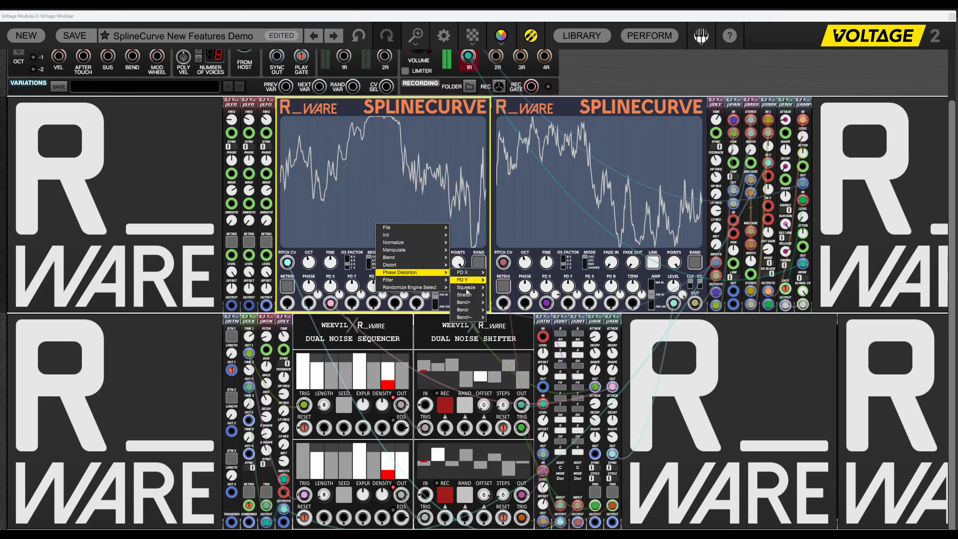
{"action": "mouse_move", "coordinate": [469, 288]}
{"action": "left_click", "coordinate": [498, 288]}
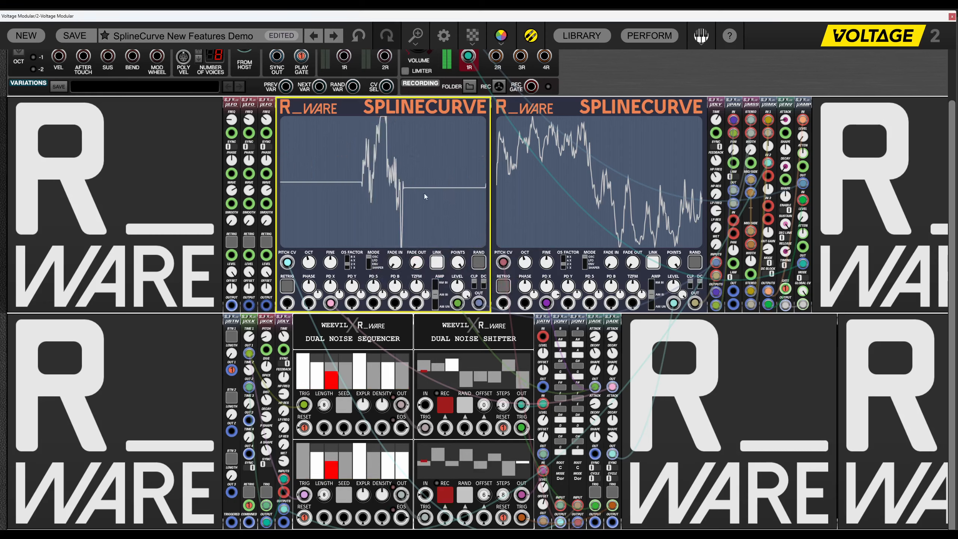
{"action": "right_click", "coordinate": [376, 206]}
{"action": "mouse_move", "coordinate": [404, 209]}
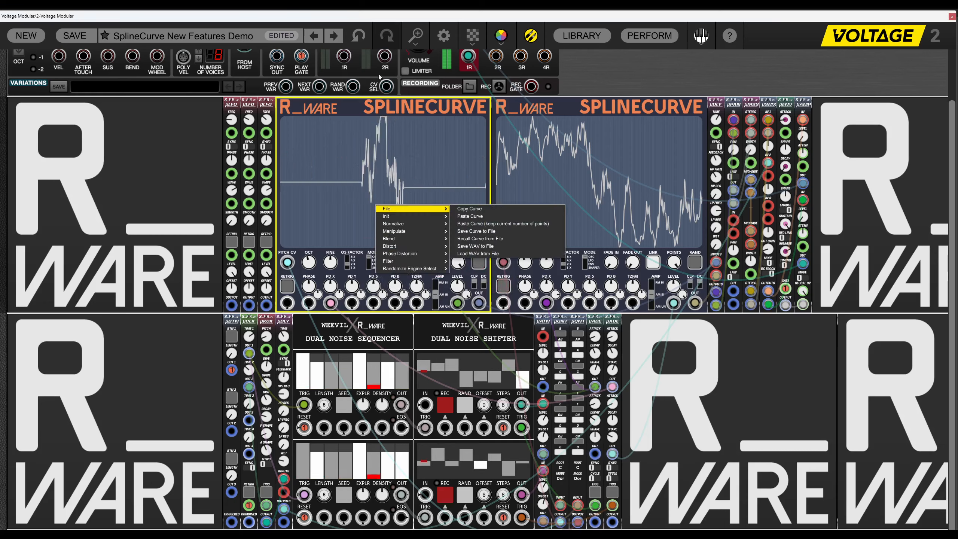
{"action": "left_click", "coordinate": [367, 36]}
Try a Stretch phase distortion of 1.0 on the selected SplineCurve's curve and undo it.
{"action": "right_click", "coordinate": [372, 165]}
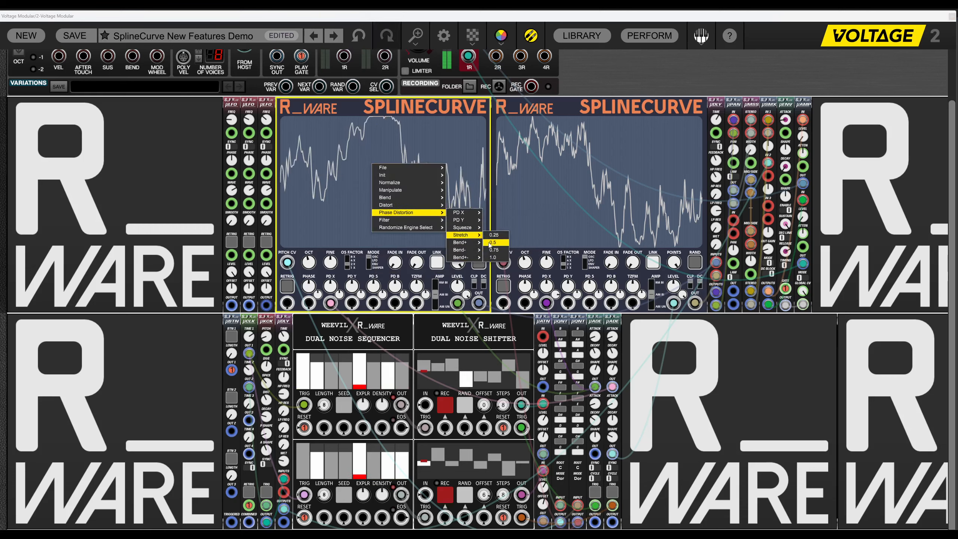
{"action": "left_click", "coordinate": [494, 257]}
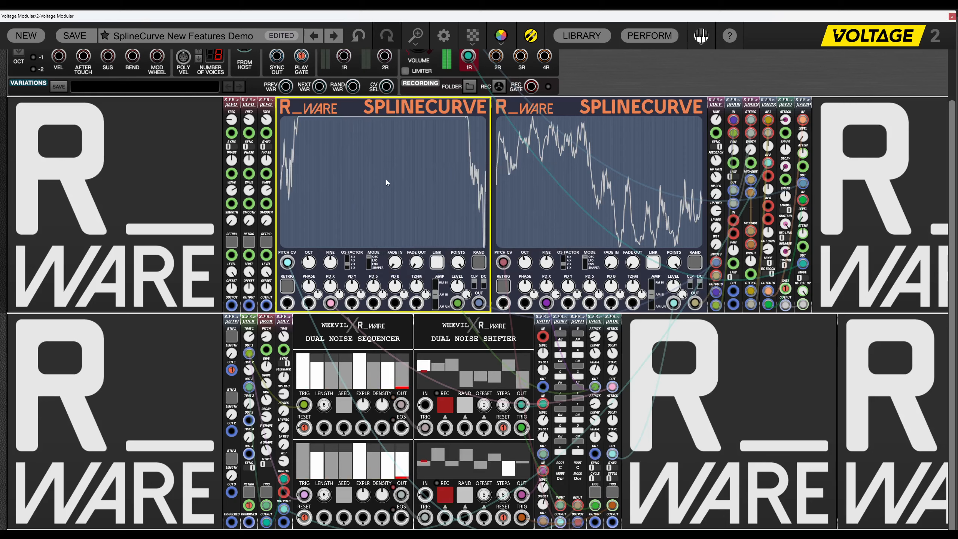
{"action": "left_click", "coordinate": [357, 38]}
Apply Bend+ phase distortion of 0.5 to the selected SplineCurve's curve.
{"action": "right_click", "coordinate": [364, 184]}
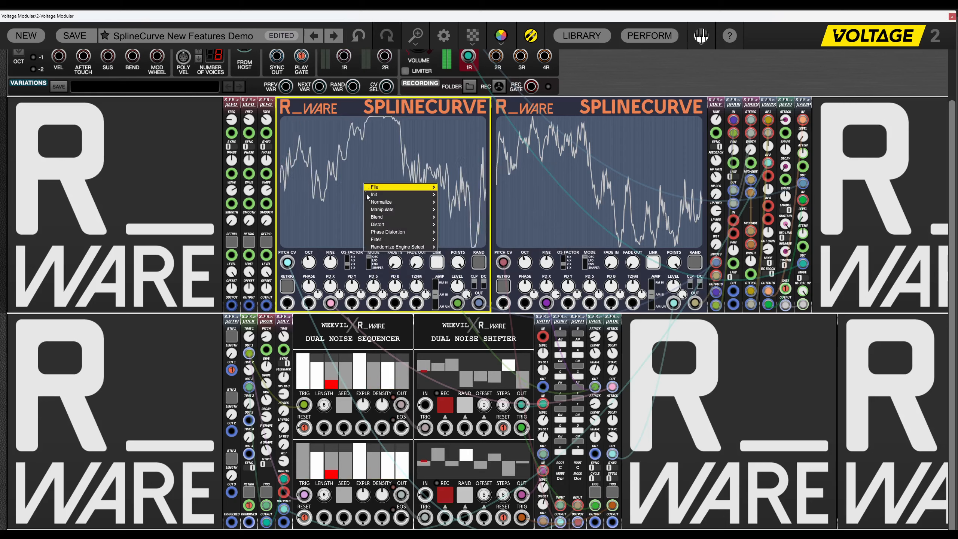
{"action": "mouse_move", "coordinate": [397, 236]}
{"action": "mouse_move", "coordinate": [454, 262]}
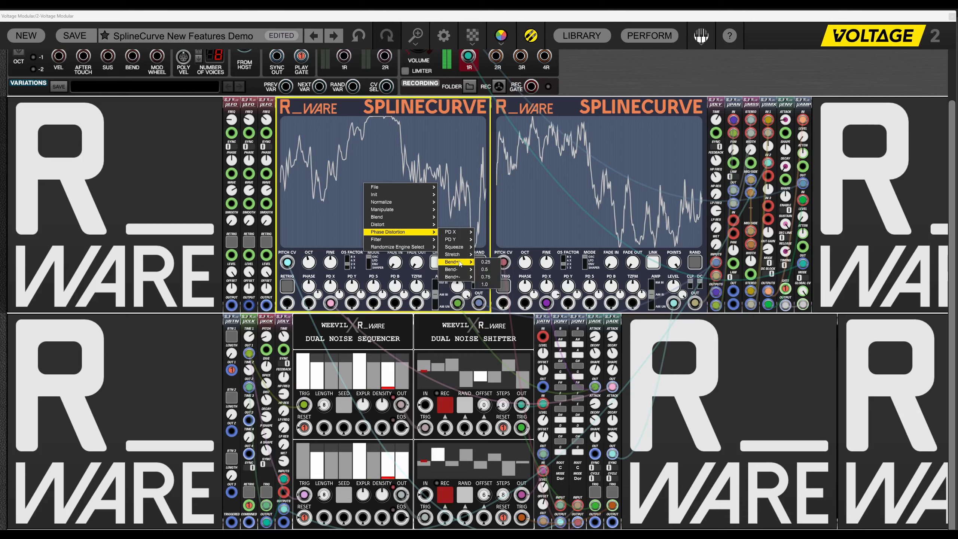
{"action": "left_click", "coordinate": [483, 269]}
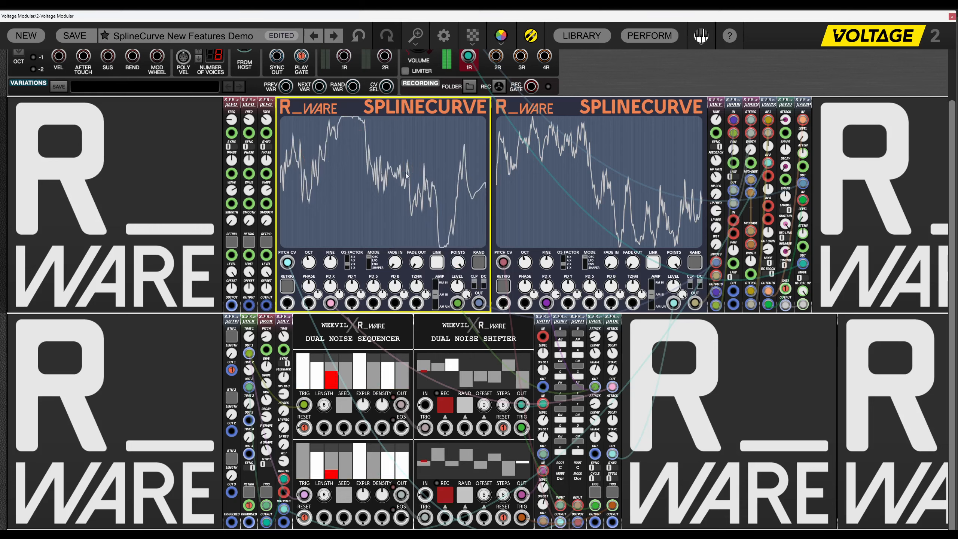
Apply a Bend- phase distortion to the selected SplineCurve's curve.
{"action": "right_click", "coordinate": [335, 182]}
{"action": "mouse_move", "coordinate": [380, 230]}
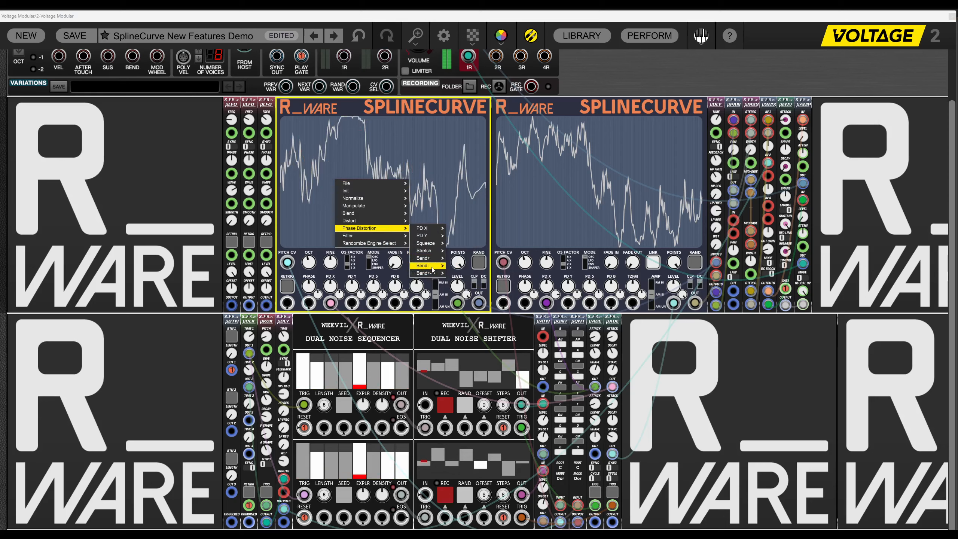
{"action": "mouse_move", "coordinate": [426, 265]}
{"action": "left_click", "coordinate": [456, 273]}
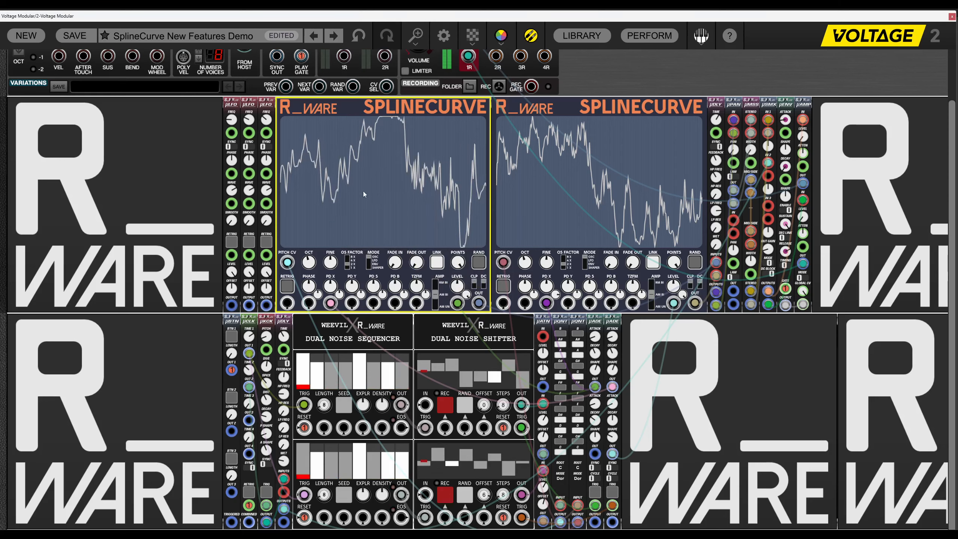
Apply Bend+- phase distortion of -1.0 to the selected SplineCurve's curve.
{"action": "right_click", "coordinate": [377, 192]}
{"action": "mouse_move", "coordinate": [433, 239]}
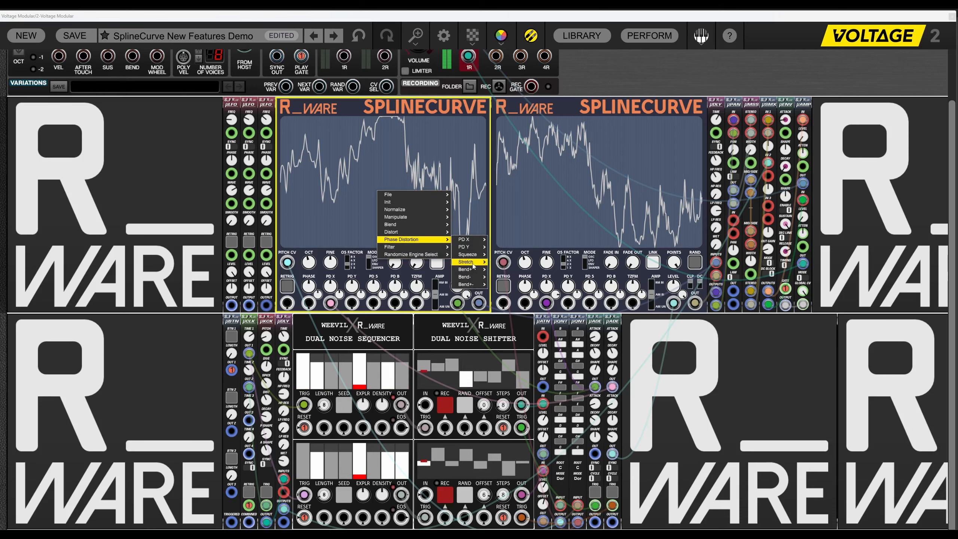
{"action": "mouse_move", "coordinate": [467, 284]}
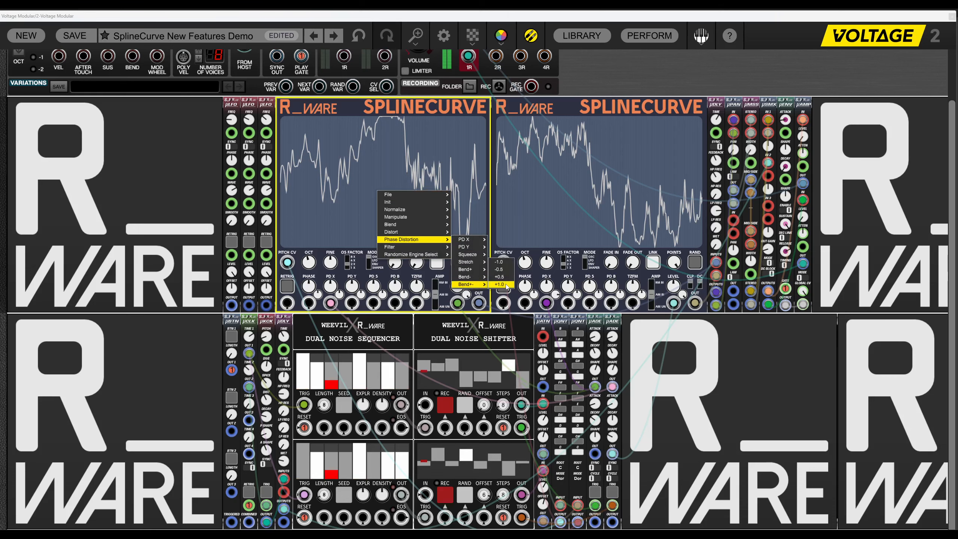
{"action": "left_click", "coordinate": [501, 262]}
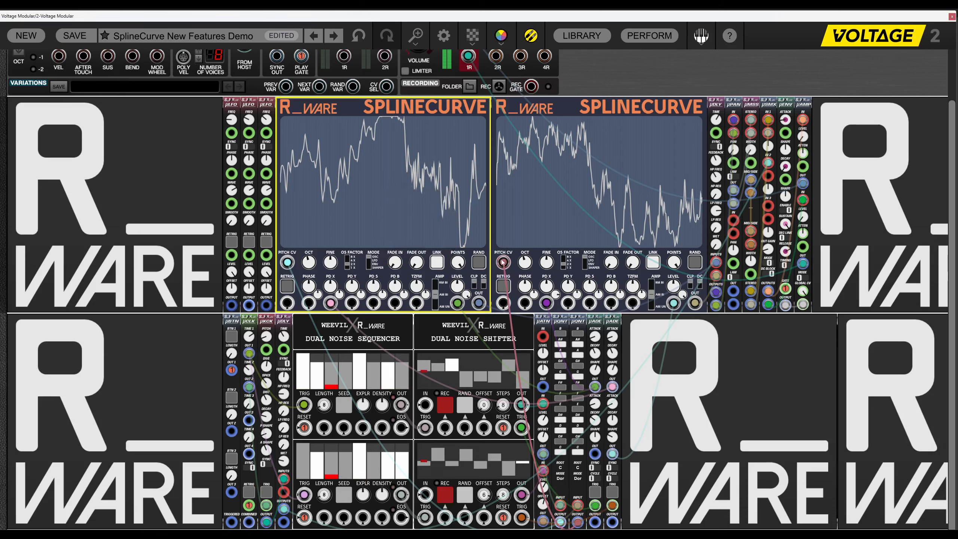
Apply a second Bend+- phase distortion to the already bent curve in the selected SplineCurve module.
{"action": "right_click", "coordinate": [360, 180]}
{"action": "mouse_move", "coordinate": [426, 225]}
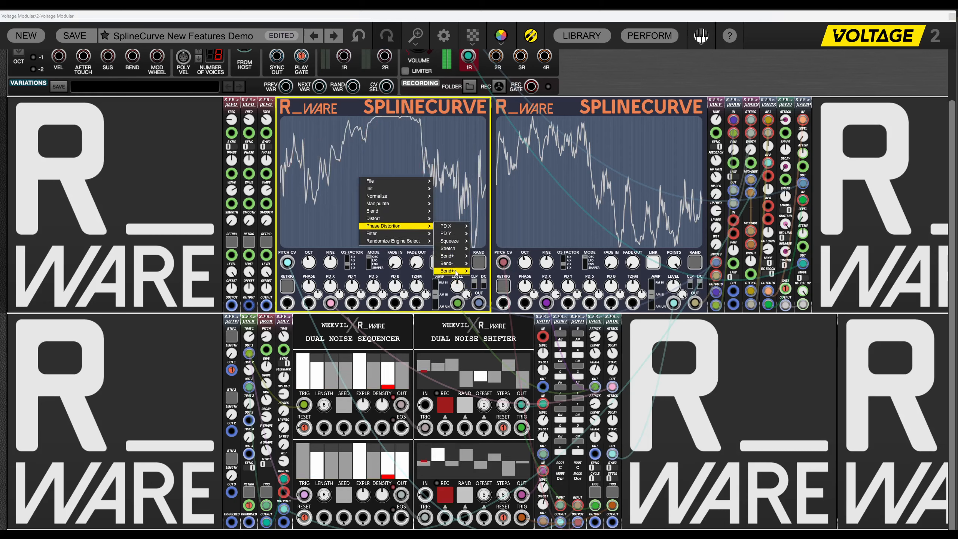
{"action": "mouse_move", "coordinate": [456, 271]}
{"action": "left_click", "coordinate": [482, 293]}
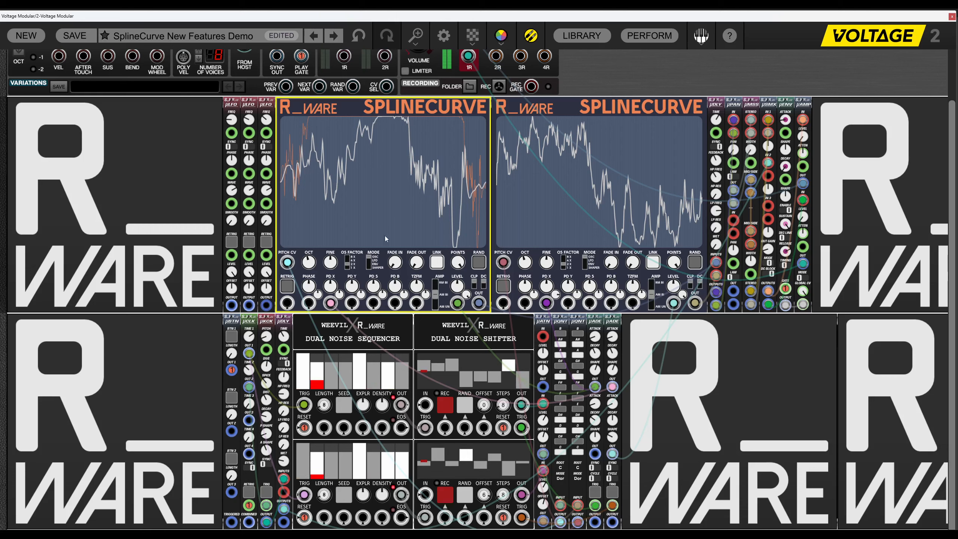
Apply Bend+- phase distortion of +1.0 to the curve in the selected SplineCurve module.
{"action": "right_click", "coordinate": [381, 211]}
{"action": "mouse_move", "coordinate": [400, 259]}
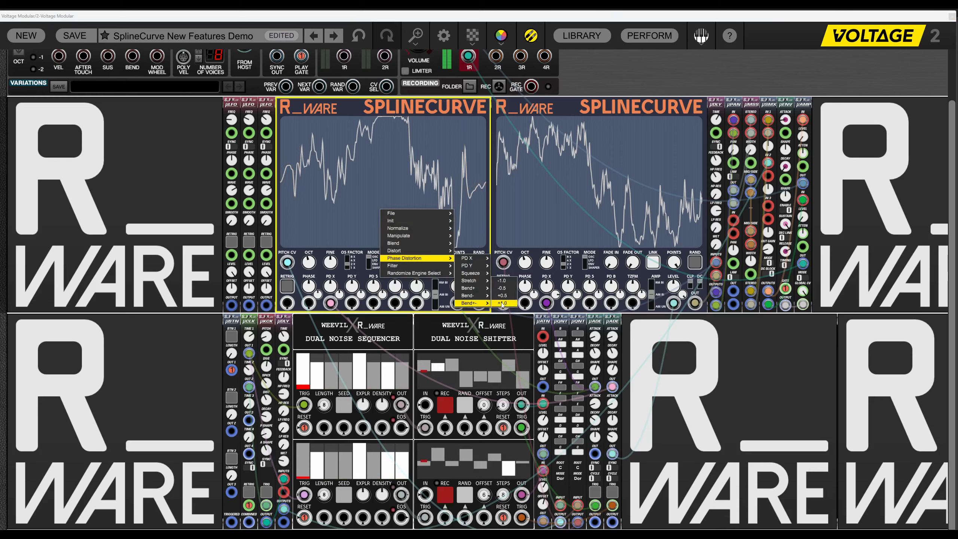
{"action": "left_click", "coordinate": [468, 258]}
Try a further Bend+- phase distortion on the selected SplineCurve's curve and undo the last two edits.
{"action": "right_click", "coordinate": [468, 257]}
{"action": "mouse_move", "coordinate": [448, 244]}
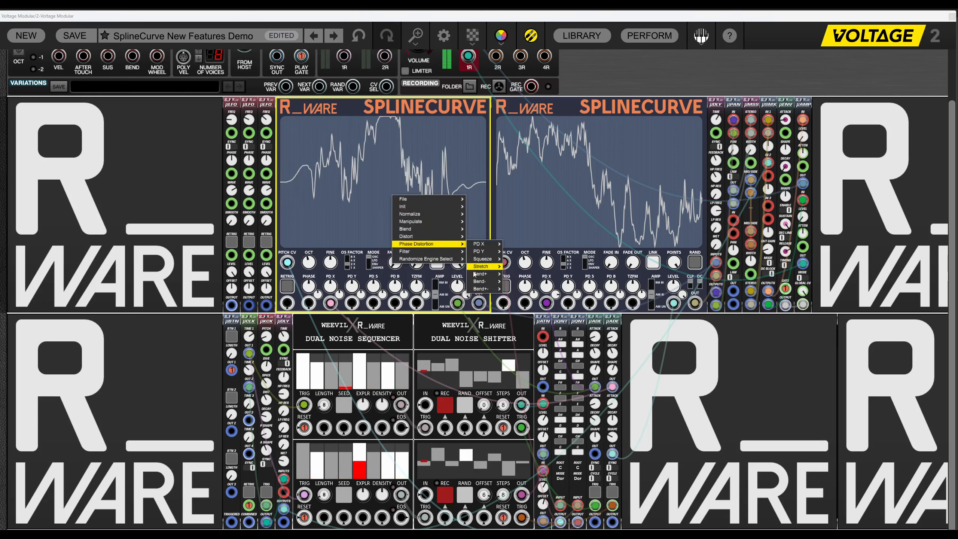
{"action": "left_click", "coordinate": [480, 289]}
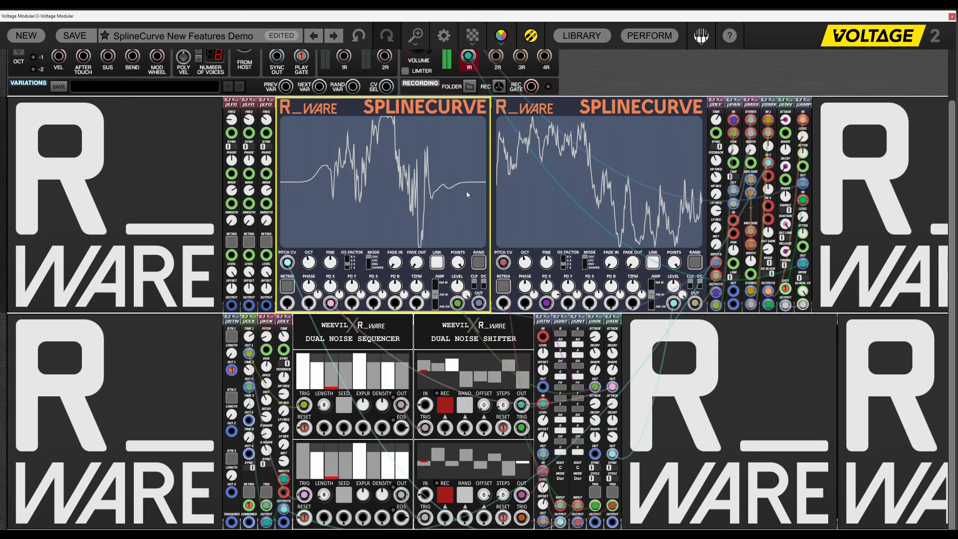
{"action": "left_click", "coordinate": [365, 38]}
{"action": "left_click", "coordinate": [365, 38]}
Apply the Power Shape In distortion at level 2 to the selected SplineCurve's curve.
{"action": "right_click", "coordinate": [392, 173]}
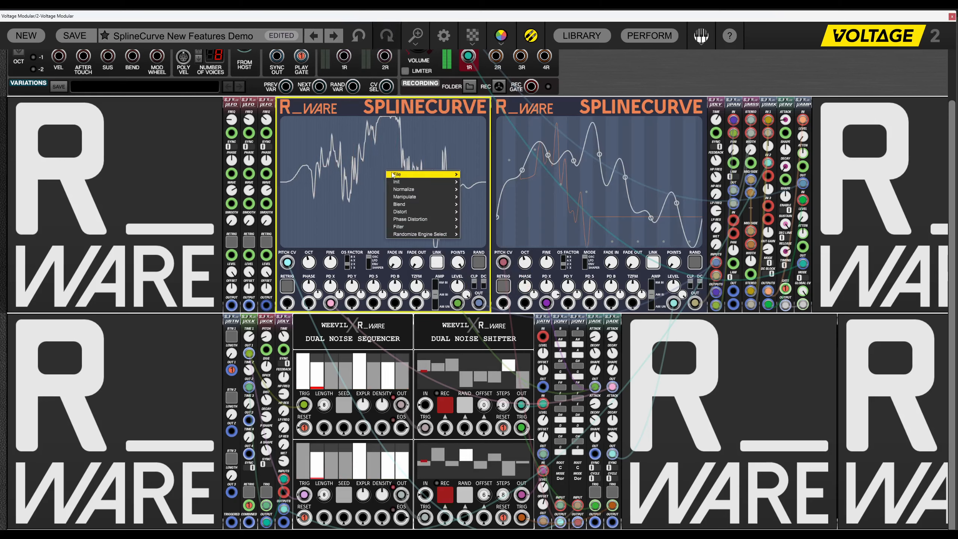
{"action": "mouse_move", "coordinate": [405, 221]}
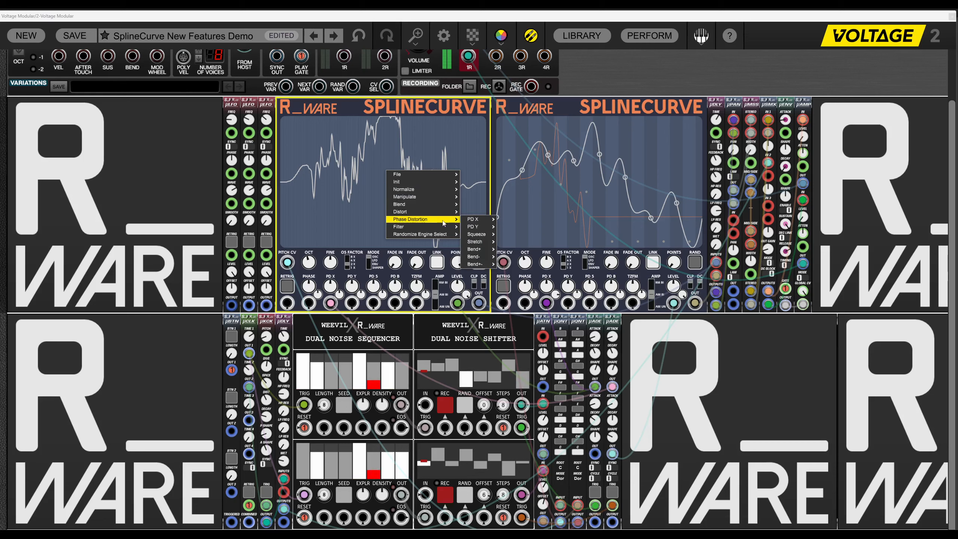
{"action": "mouse_move", "coordinate": [441, 212]}
{"action": "mouse_move", "coordinate": [489, 219]}
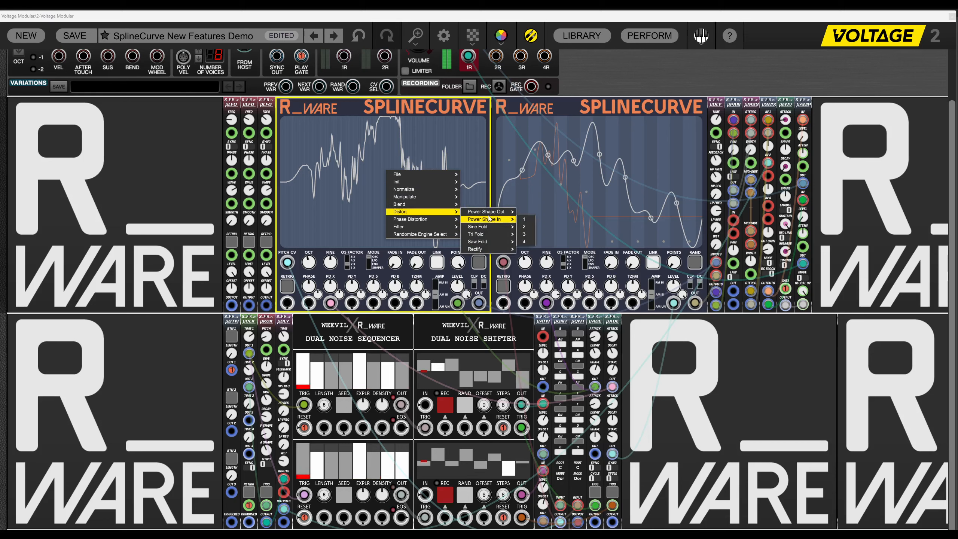
{"action": "left_click", "coordinate": [527, 227]}
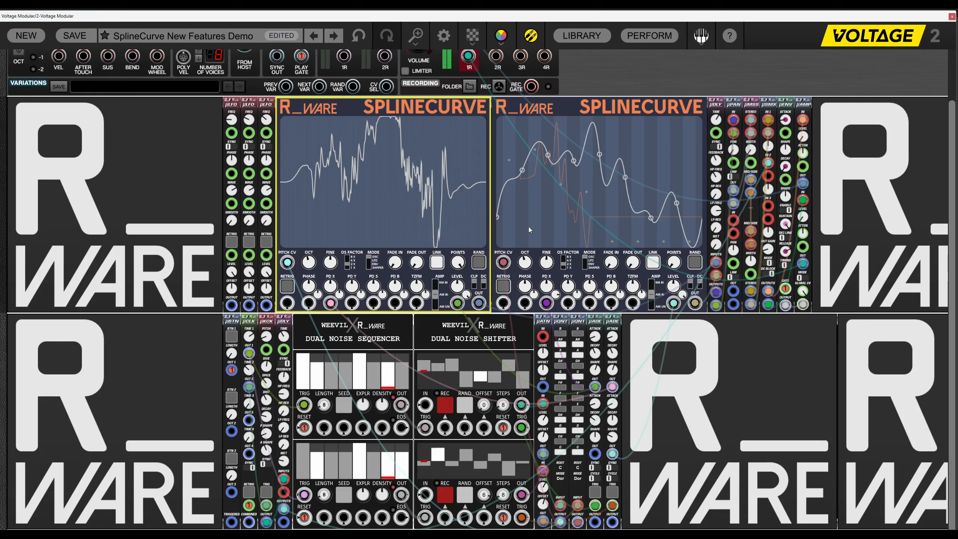
Filter the distorted curve in the selected SplineCurve with Median3 and then with Median5.
{"action": "right_click", "coordinate": [363, 191]}
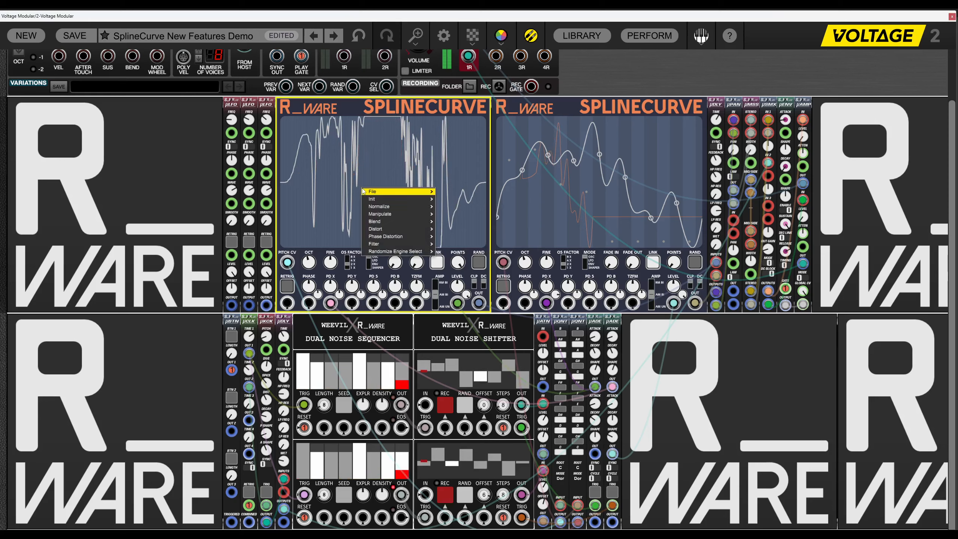
{"action": "mouse_move", "coordinate": [430, 248]}
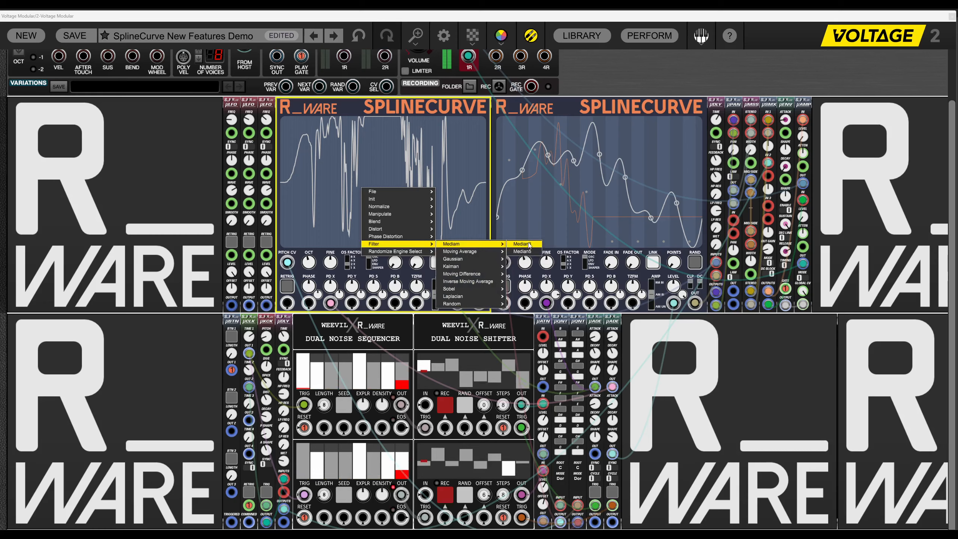
{"action": "left_click", "coordinate": [528, 244]}
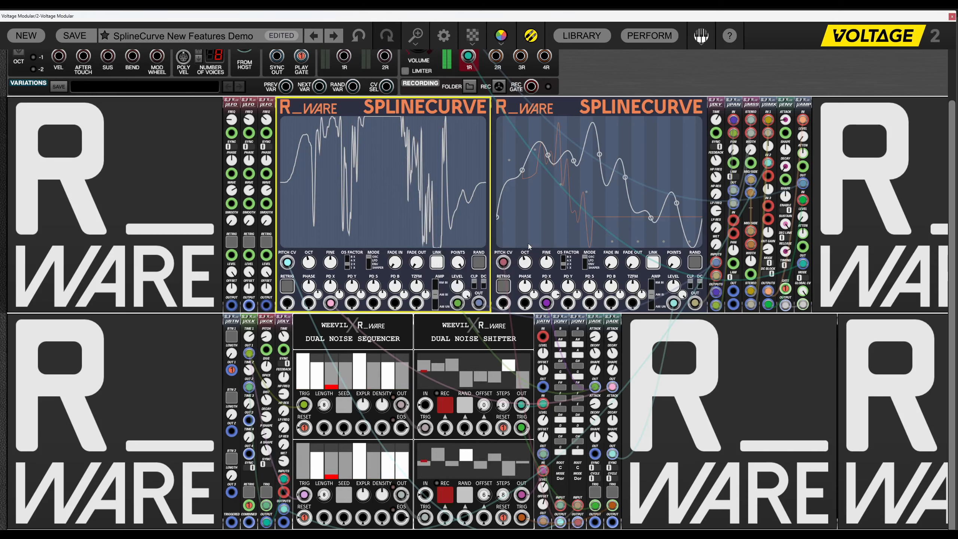
{"action": "right_click", "coordinate": [381, 182]}
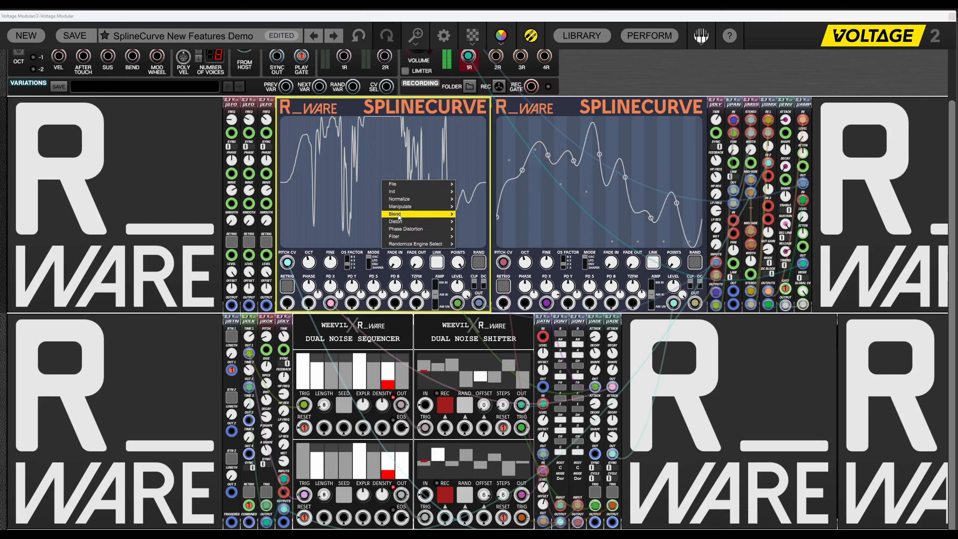
{"action": "mouse_move", "coordinate": [481, 244]}
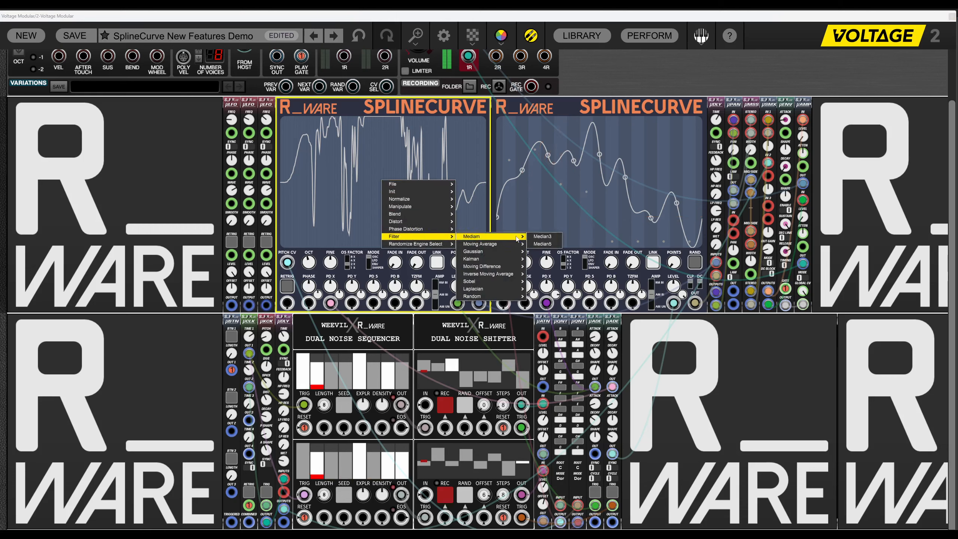
{"action": "left_click", "coordinate": [540, 243]}
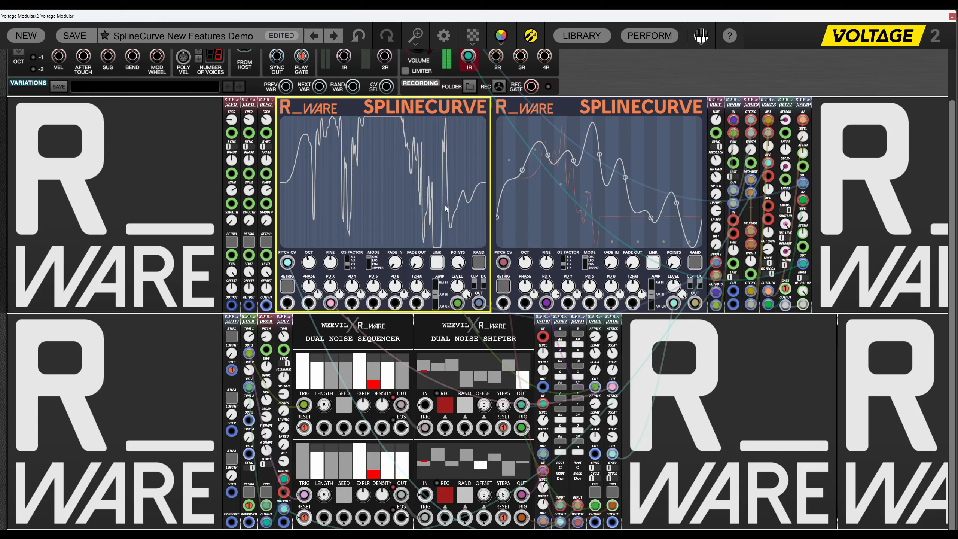
Apply the Median5 filter three more times to the selected SplineCurve's curve.
{"action": "right_click", "coordinate": [383, 191]}
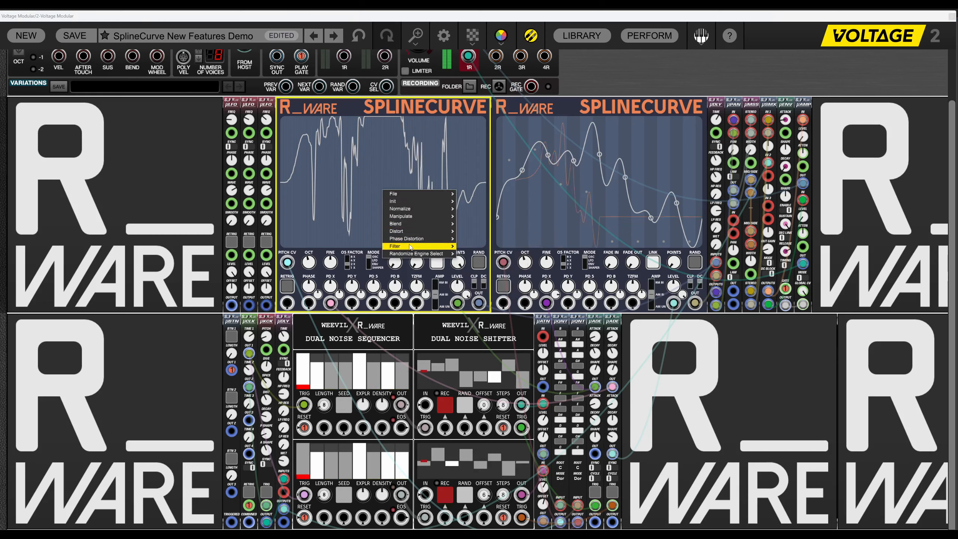
{"action": "mouse_move", "coordinate": [434, 246]}
{"action": "mouse_move", "coordinate": [473, 247]}
{"action": "left_click", "coordinate": [544, 254]}
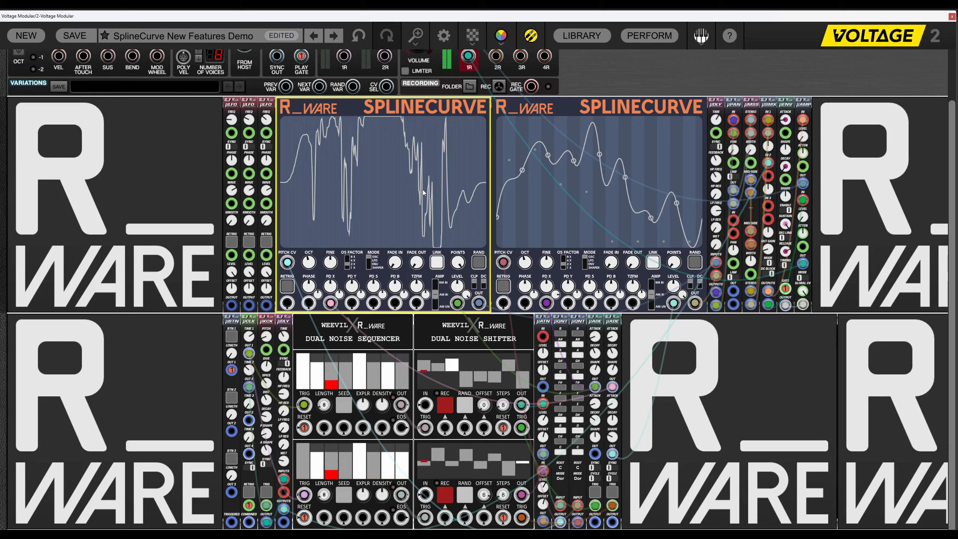
{"action": "right_click", "coordinate": [372, 189]}
{"action": "mouse_move", "coordinate": [399, 244]}
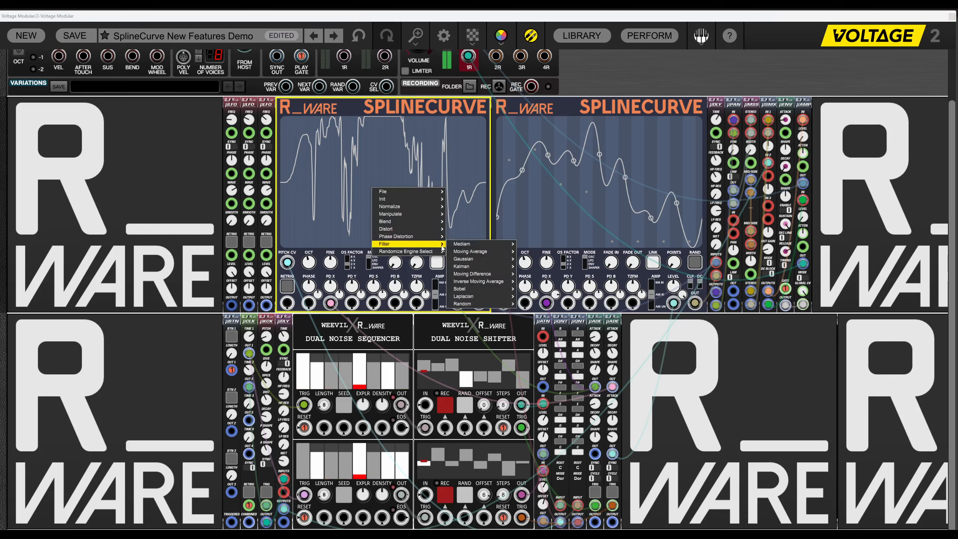
{"action": "mouse_move", "coordinate": [490, 244]}
{"action": "left_click", "coordinate": [534, 252]}
{"action": "right_click", "coordinate": [384, 186]}
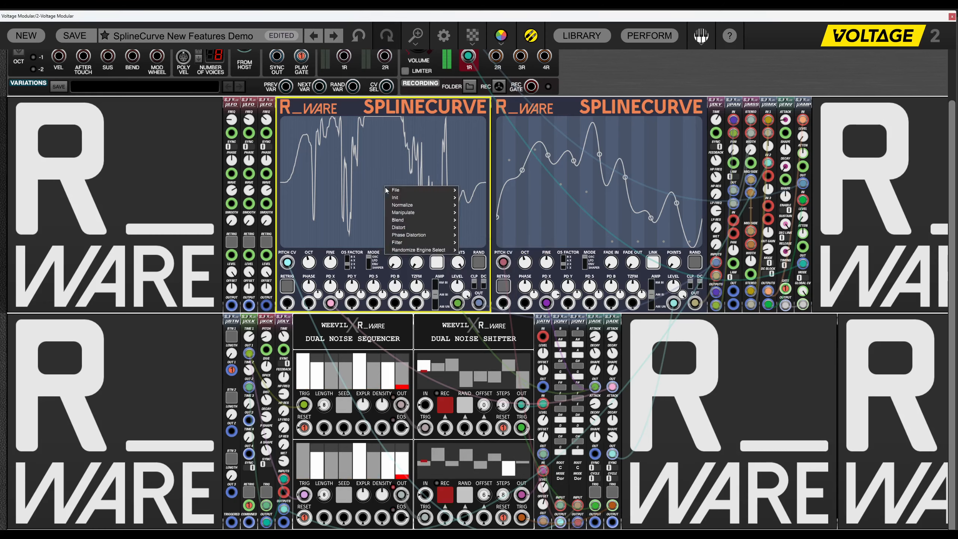
{"action": "mouse_move", "coordinate": [413, 243]}
{"action": "mouse_move", "coordinate": [503, 242]}
{"action": "left_click", "coordinate": [544, 251]}
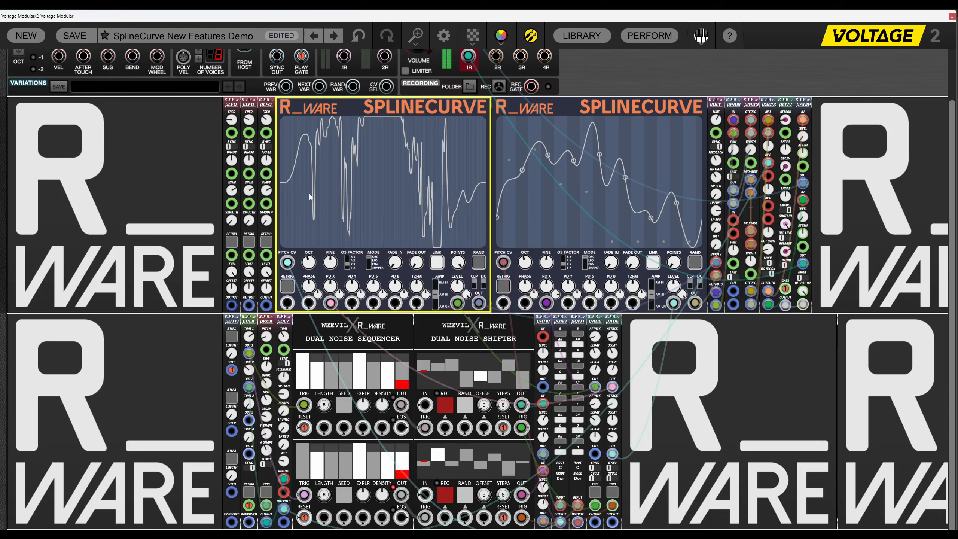
Smooth the selected SplineCurve's curve with three passes of the MovingAverage5 filter.
{"action": "right_click", "coordinate": [405, 198]}
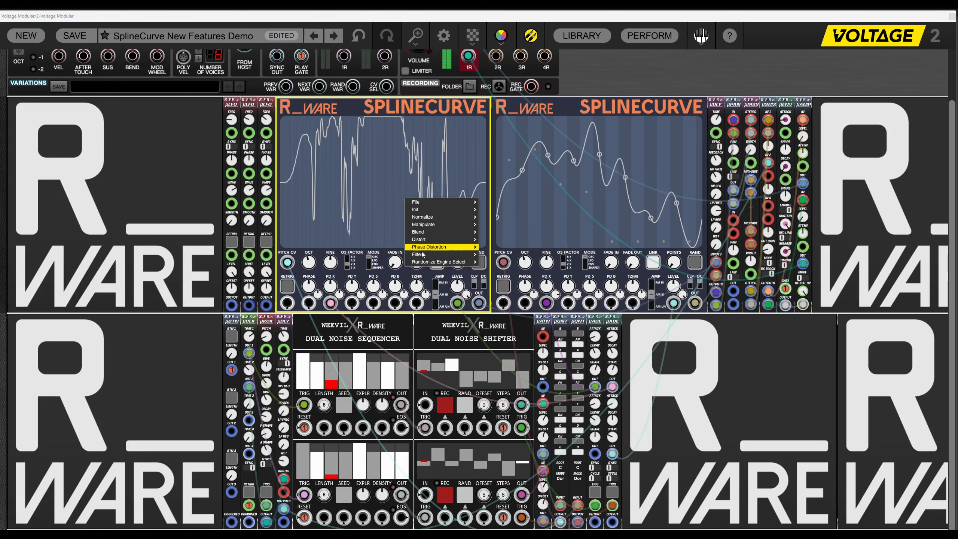
{"action": "mouse_move", "coordinate": [422, 255]}
{"action": "mouse_move", "coordinate": [491, 256]}
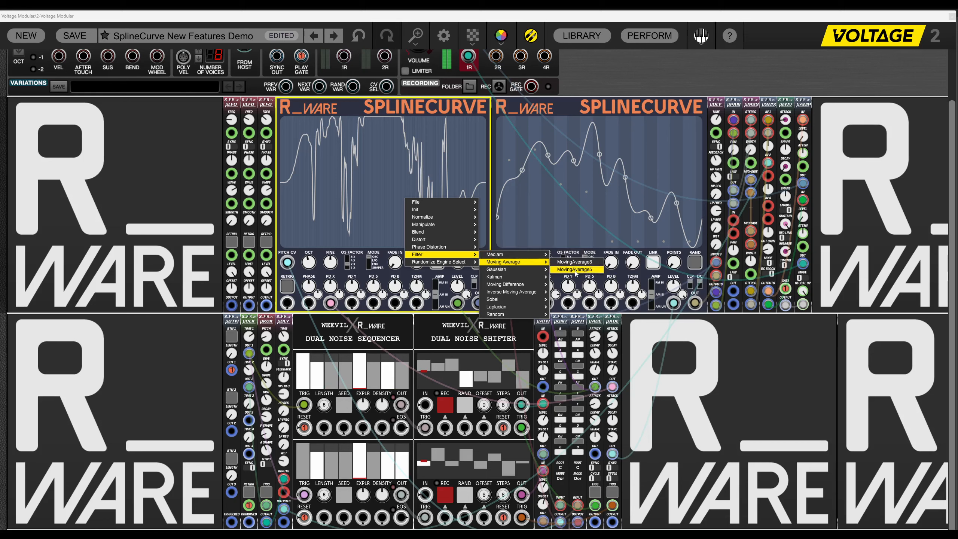
{"action": "left_click", "coordinate": [575, 270]}
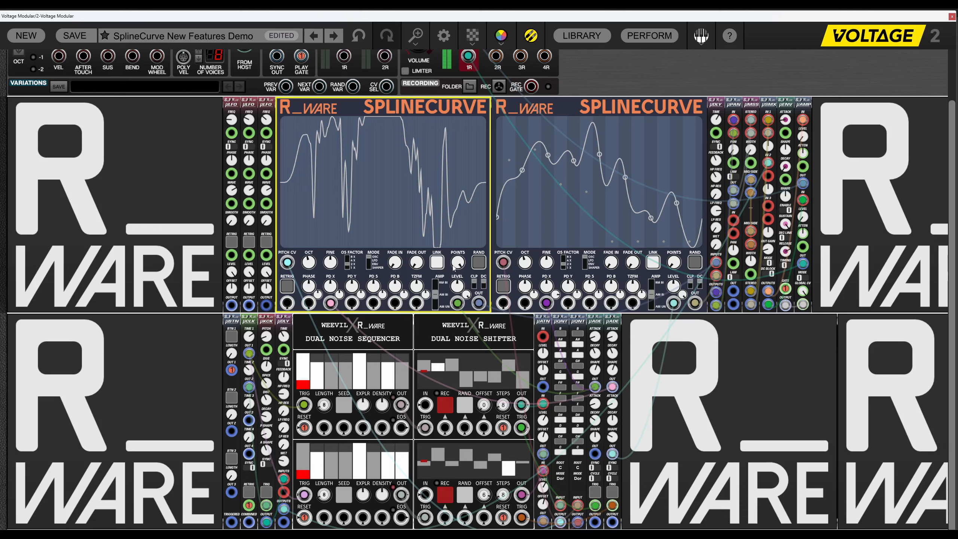
{"action": "right_click", "coordinate": [395, 194]}
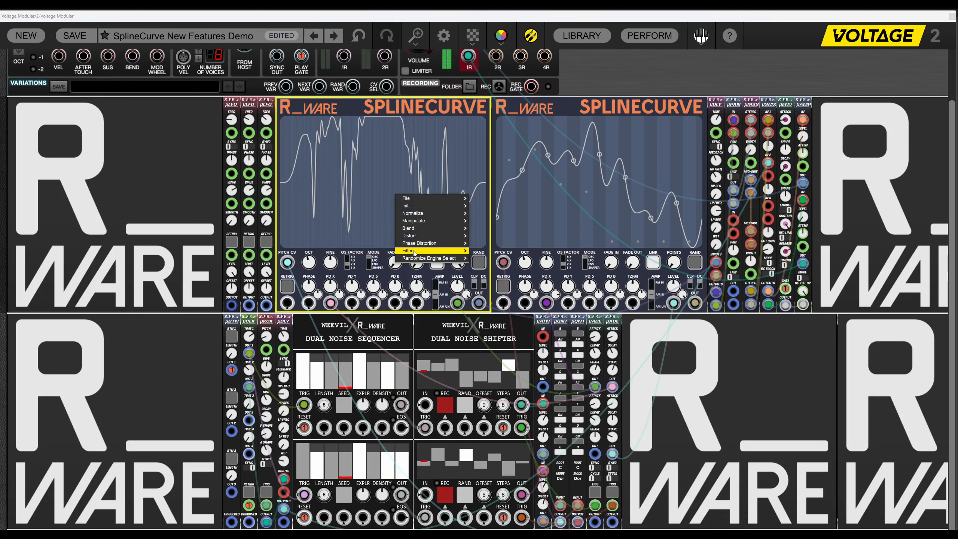
{"action": "mouse_move", "coordinate": [494, 260]}
{"action": "left_click", "coordinate": [565, 266]}
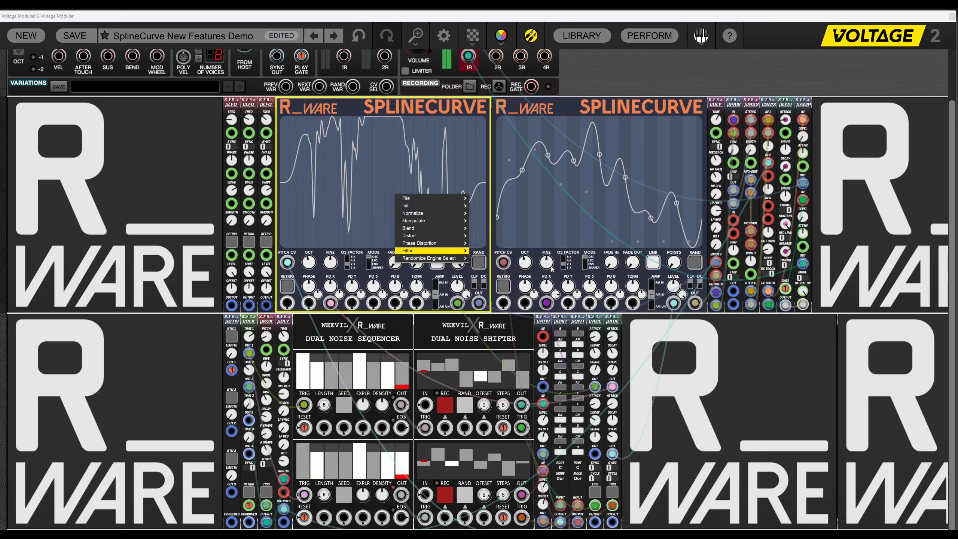
{"action": "right_click", "coordinate": [363, 194]}
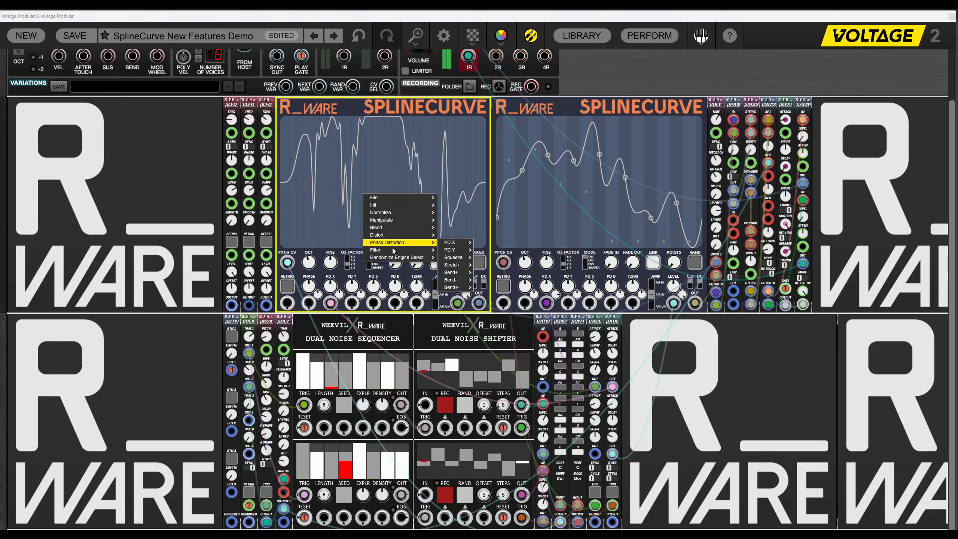
{"action": "mouse_move", "coordinate": [396, 250]}
{"action": "mouse_move", "coordinate": [472, 257]}
{"action": "left_click", "coordinate": [522, 266]}
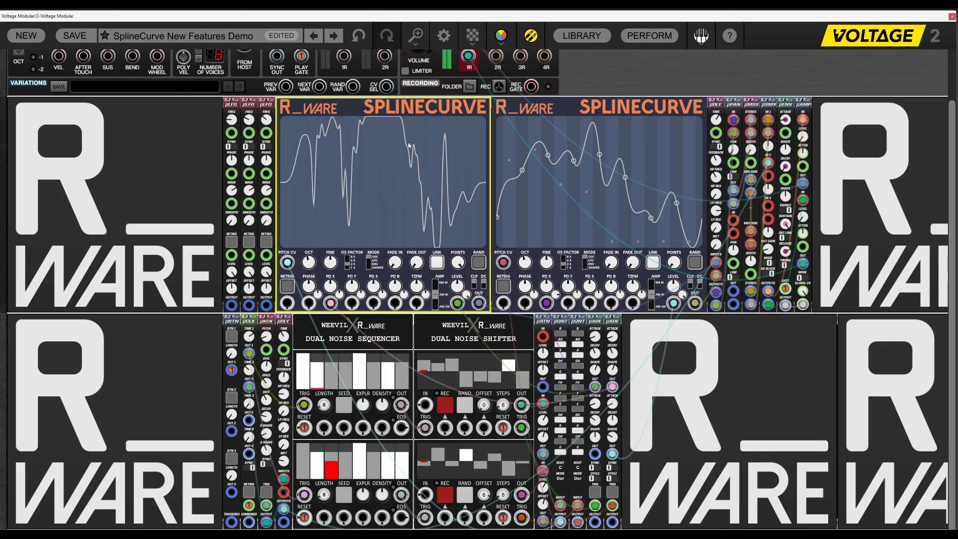
Filter the selected SplineCurve's curve with Gaussian3-Wide and then with Gaussian3-Narrow.
{"action": "right_click", "coordinate": [375, 190]}
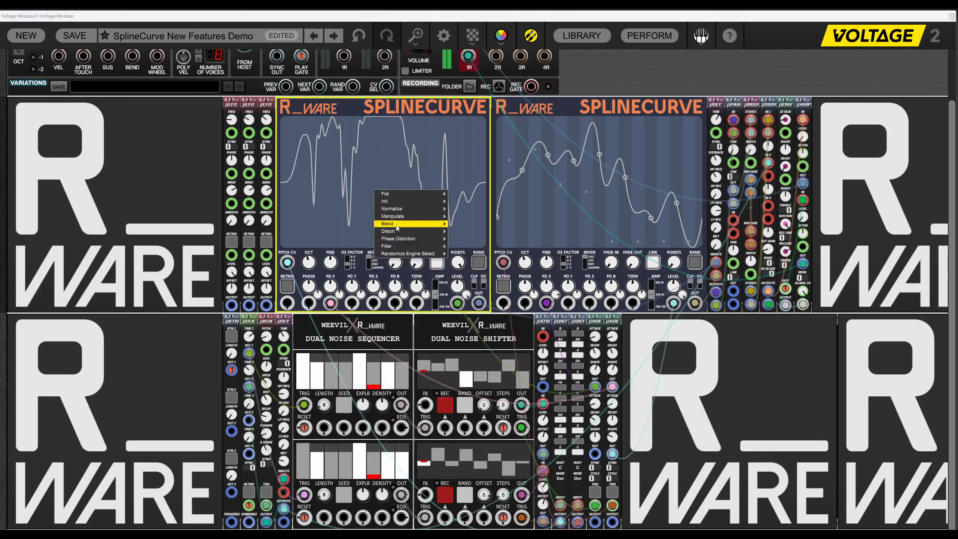
{"action": "mouse_move", "coordinate": [404, 241]}
{"action": "mouse_move", "coordinate": [460, 262]}
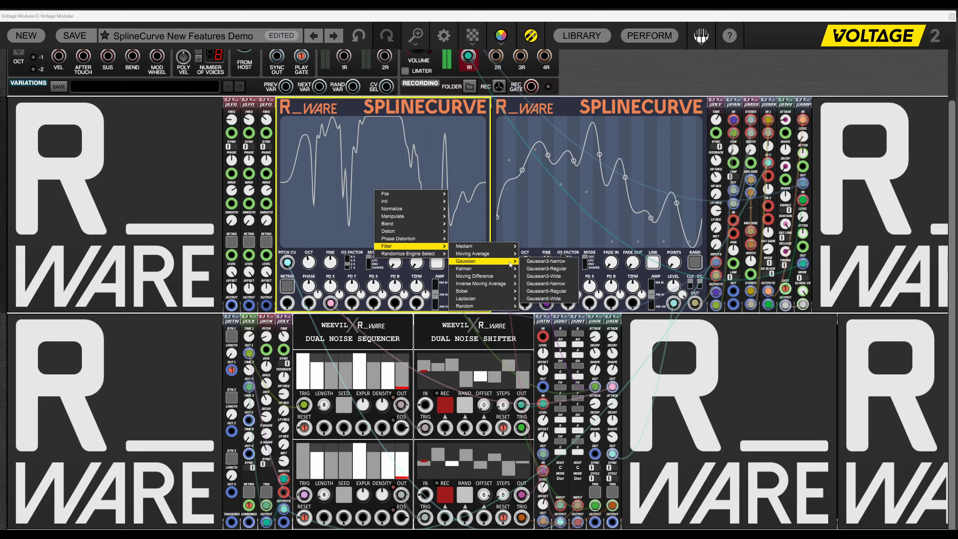
{"action": "left_click", "coordinate": [551, 277]}
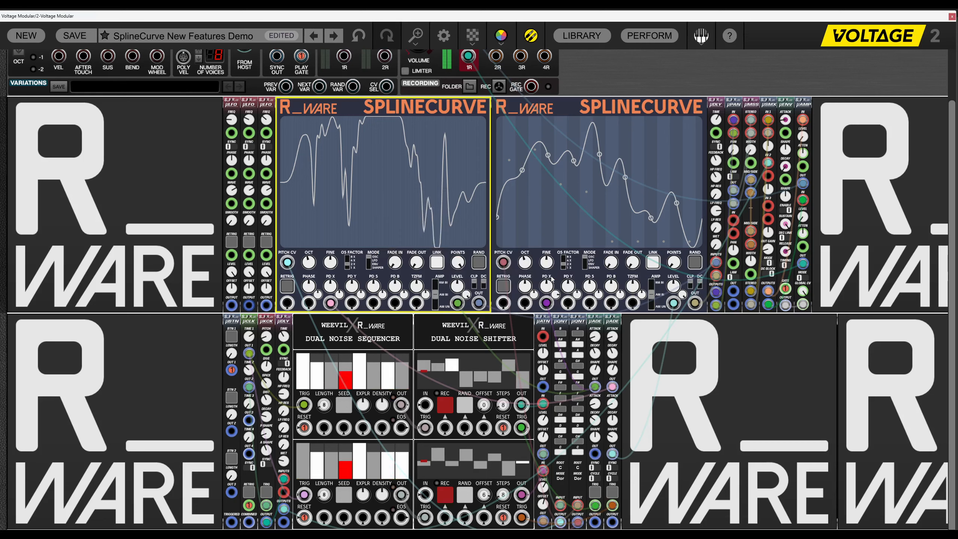
{"action": "right_click", "coordinate": [419, 195]}
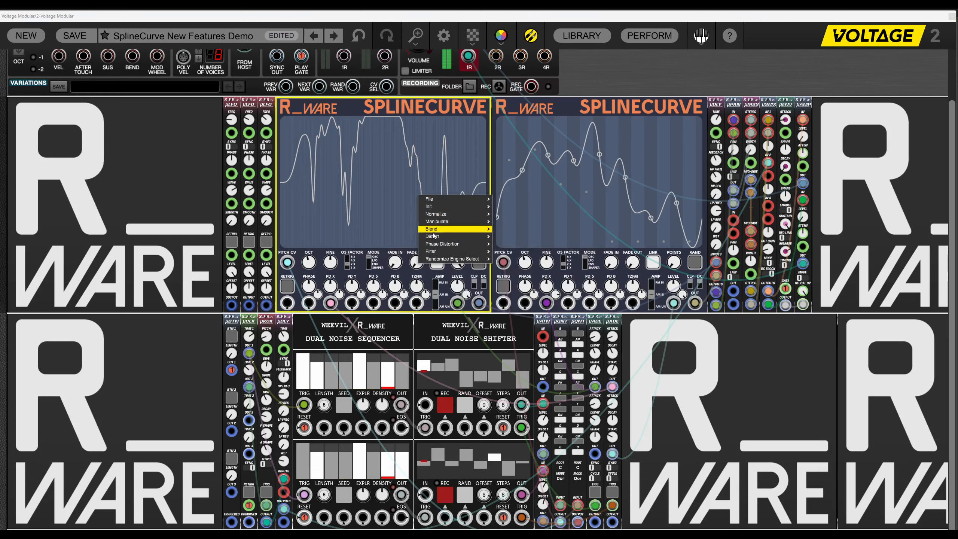
{"action": "mouse_move", "coordinate": [528, 266]}
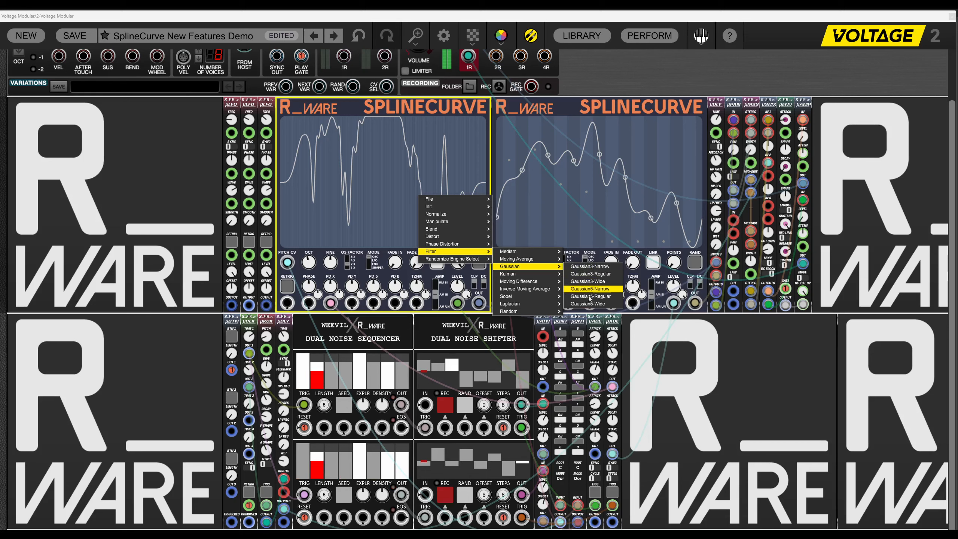
{"action": "left_click", "coordinate": [599, 266]}
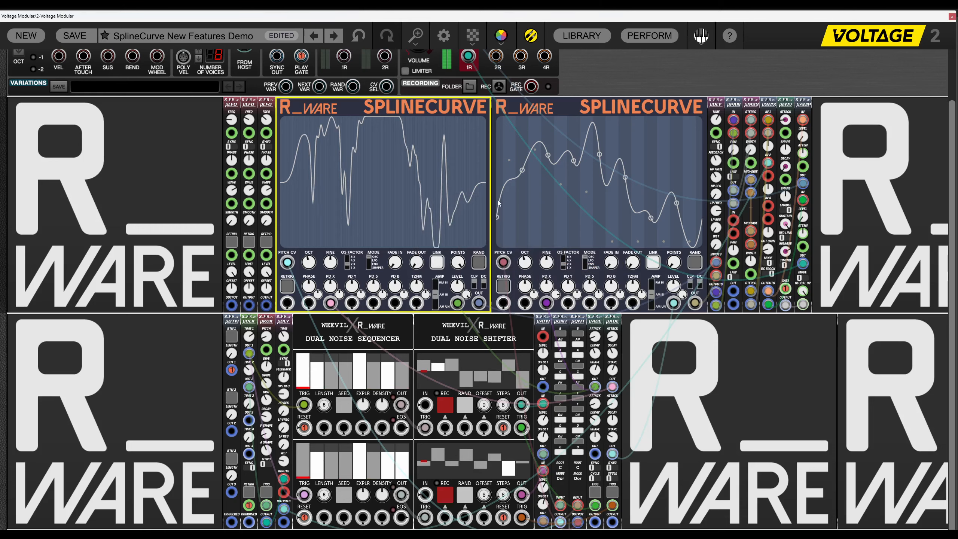
Apply two more Gaussian filter passes to the selected SplineCurve's curve.
{"action": "right_click", "coordinate": [377, 191]}
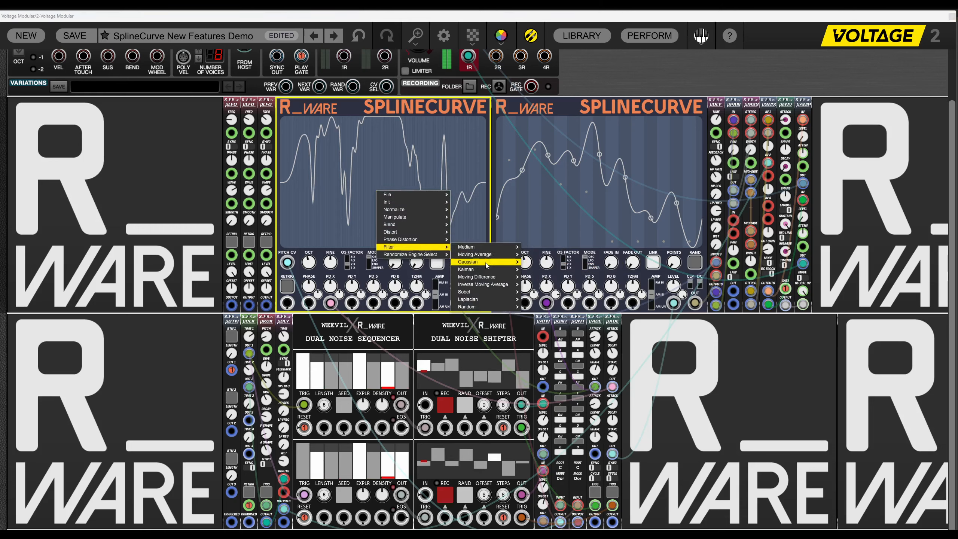
{"action": "left_click", "coordinate": [540, 281]}
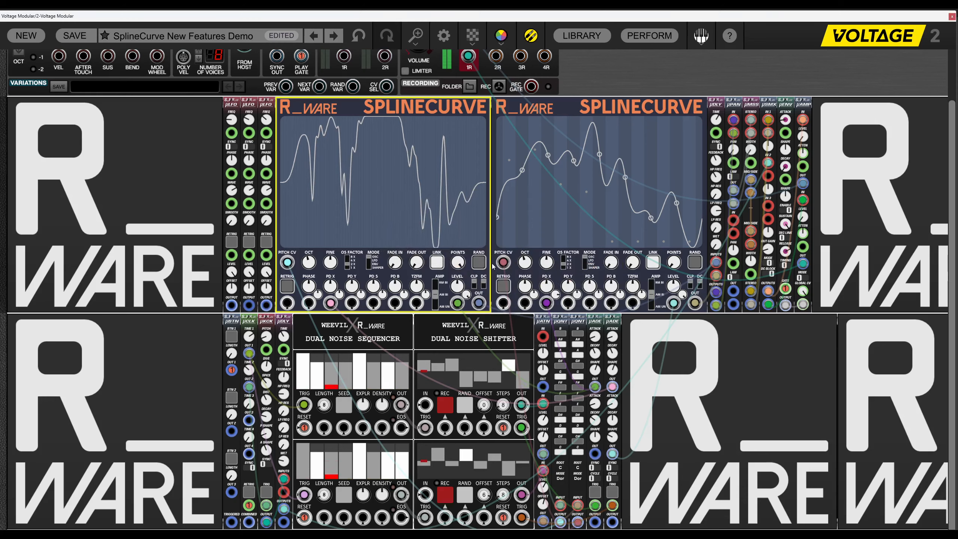
{"action": "right_click", "coordinate": [370, 219]}
{"action": "mouse_move", "coordinate": [410, 256]}
{"action": "mouse_move", "coordinate": [409, 275]}
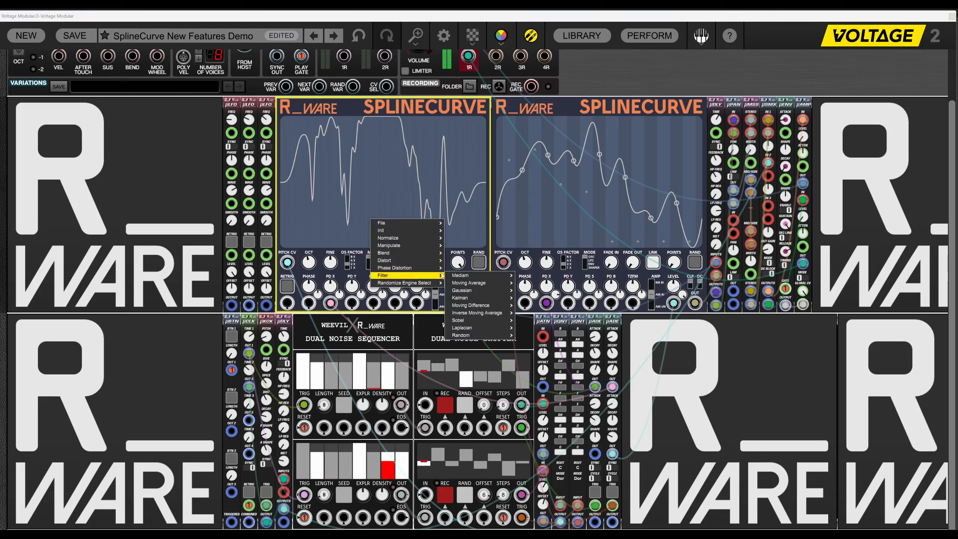
{"action": "mouse_move", "coordinate": [487, 290]}
{"action": "left_click", "coordinate": [539, 290]}
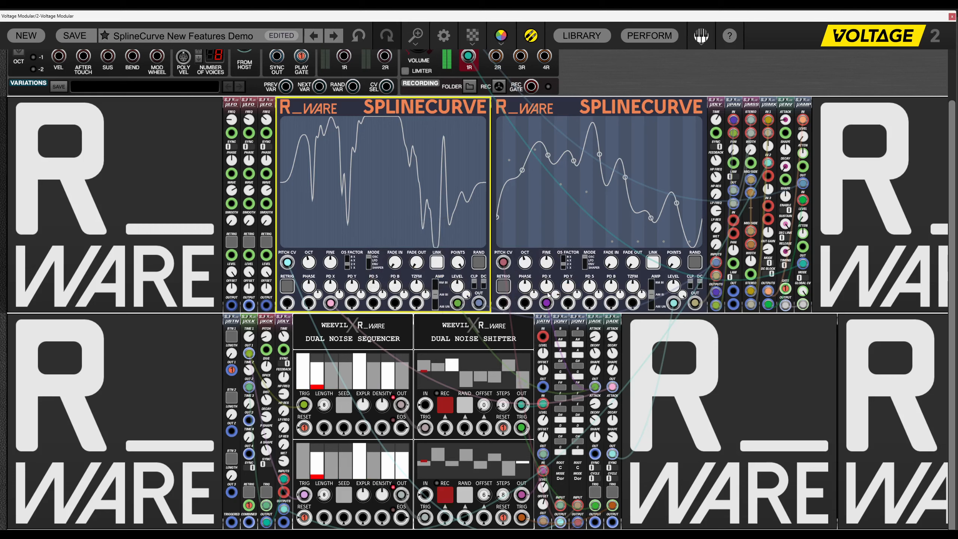
Randomize the selected SplineCurve's curve and try a smoothing filter on the new shape.
{"action": "left_click", "coordinate": [478, 262]}
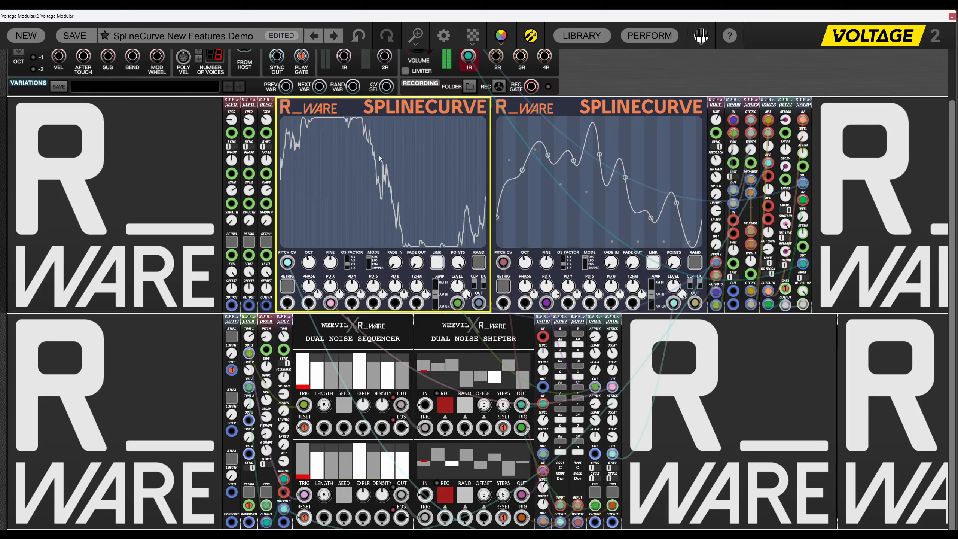
{"action": "right_click", "coordinate": [419, 152]}
{"action": "mouse_move", "coordinate": [471, 211]}
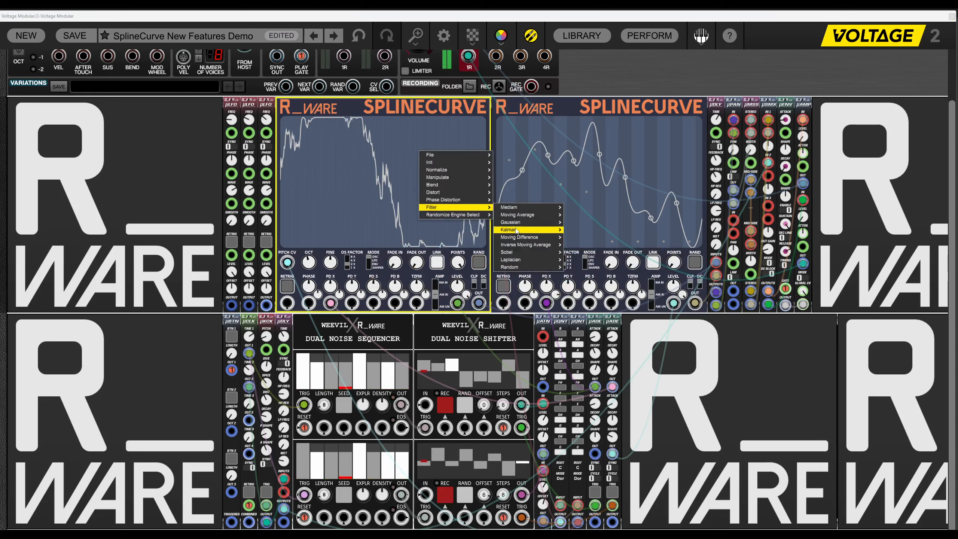
{"action": "left_click", "coordinate": [574, 259]}
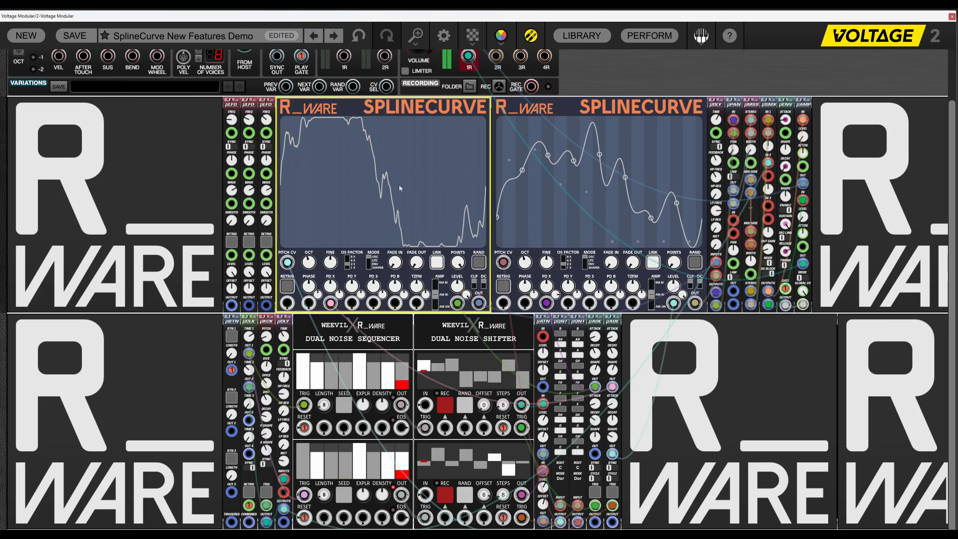
Try the Gaussian5-Narrow filter on the selected SplineCurve's randomized curve.
{"action": "right_click", "coordinate": [414, 165]}
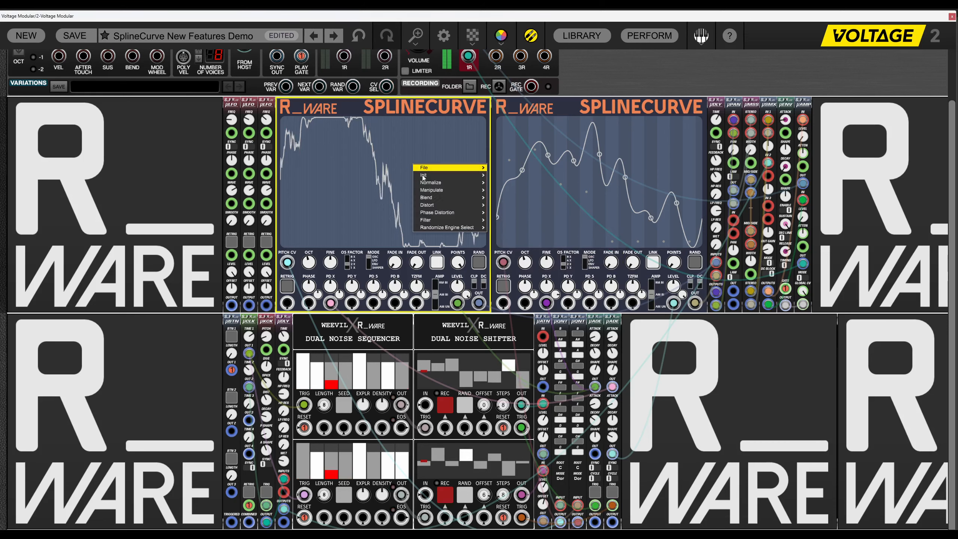
{"action": "mouse_move", "coordinate": [471, 219]}
{"action": "mouse_move", "coordinate": [518, 235]}
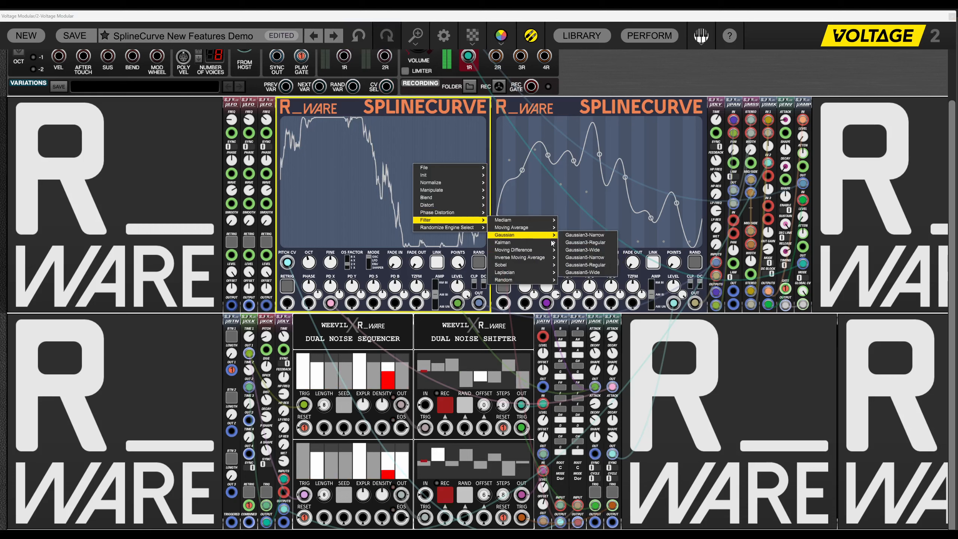
{"action": "left_click", "coordinate": [590, 257]}
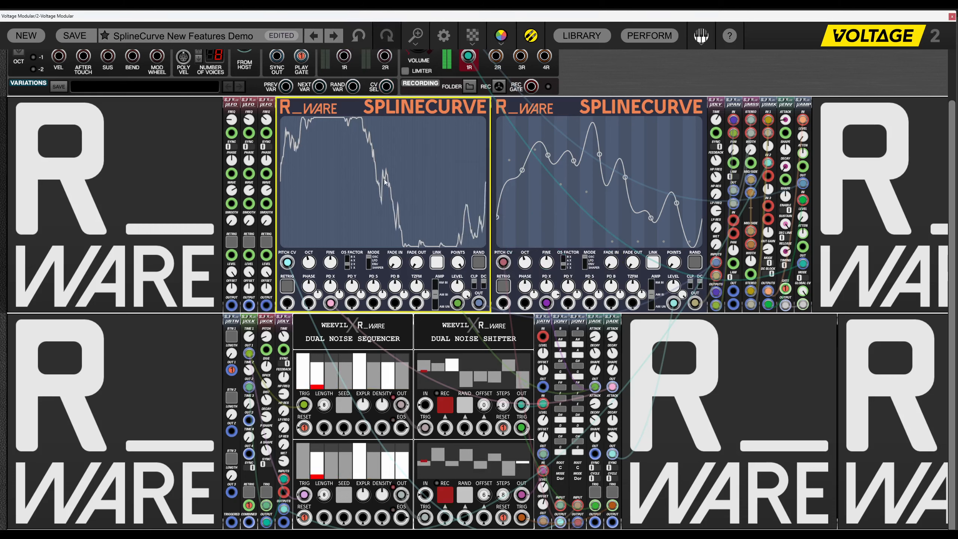
Try the Kalman1 filter and then the Kalman2 filter on the selected SplineCurve's randomized curve.
{"action": "right_click", "coordinate": [416, 170]}
{"action": "mouse_move", "coordinate": [433, 225]}
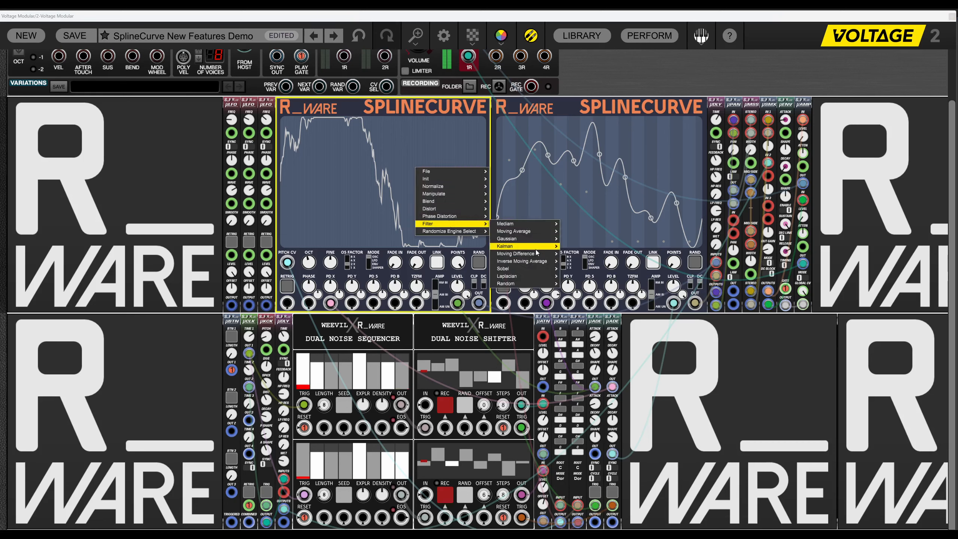
{"action": "mouse_move", "coordinate": [535, 248]}
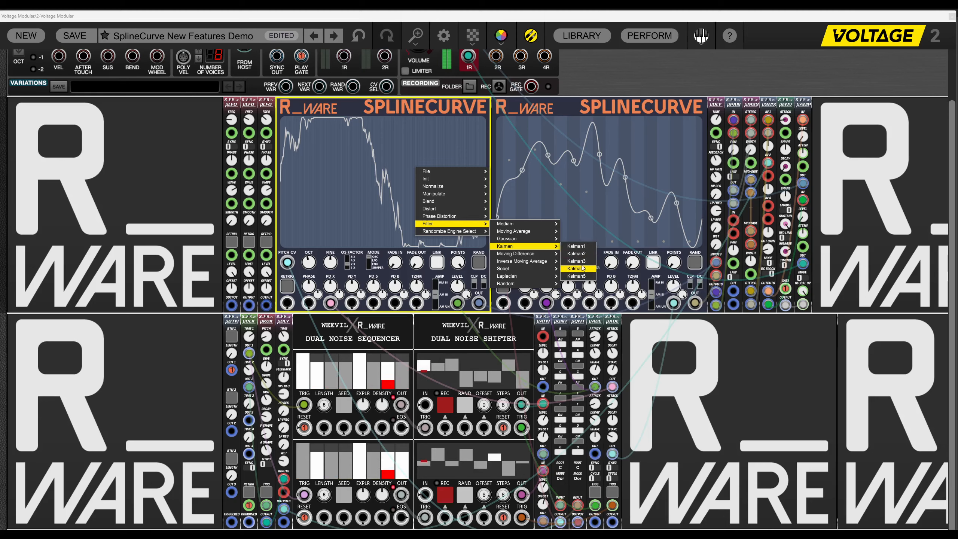
{"action": "left_click", "coordinate": [576, 246]}
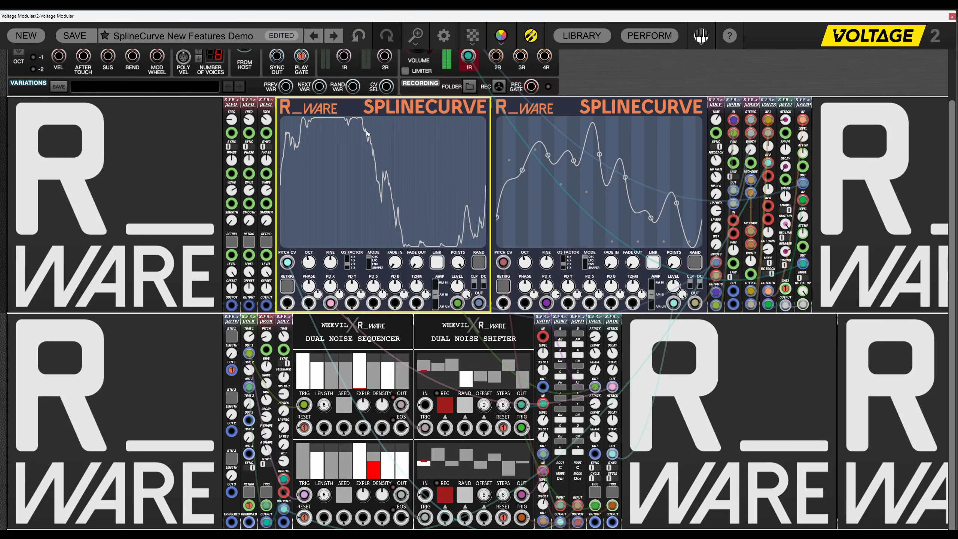
{"action": "right_click", "coordinate": [405, 153]}
{"action": "mouse_move", "coordinate": [456, 211]}
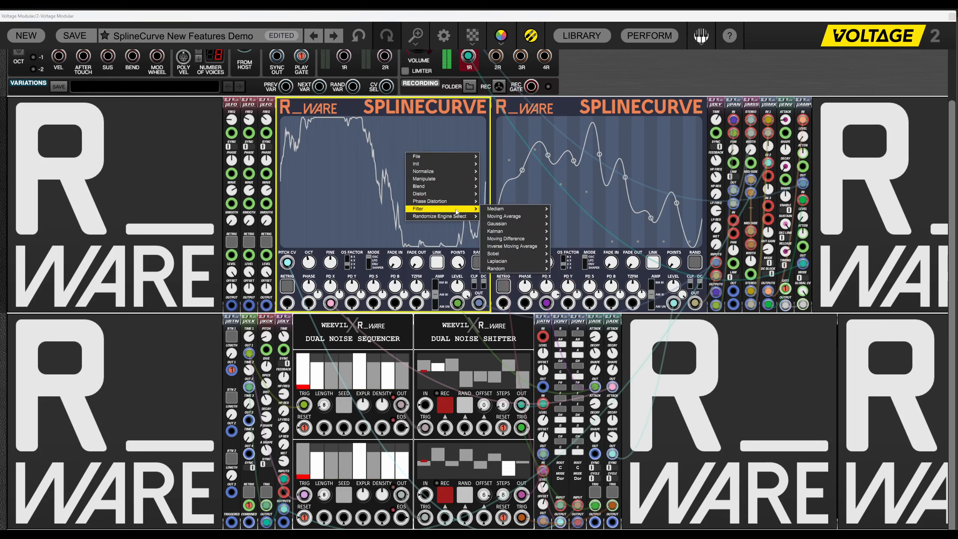
{"action": "mouse_move", "coordinate": [520, 231]}
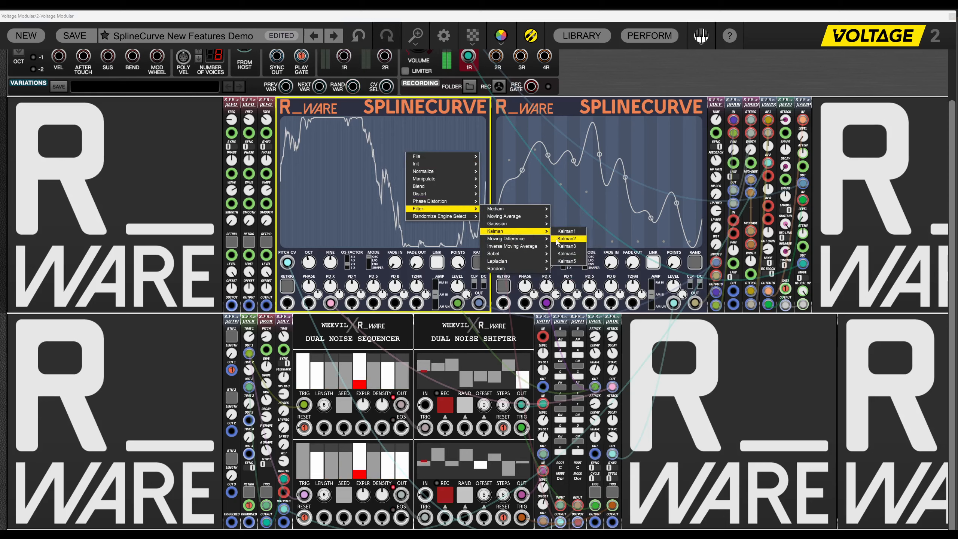
{"action": "left_click", "coordinate": [558, 243]}
Try the Kalman3 filter and then the Kalman4 filter on the selected SplineCurve's unfiltered curve.
{"action": "right_click", "coordinate": [410, 146]}
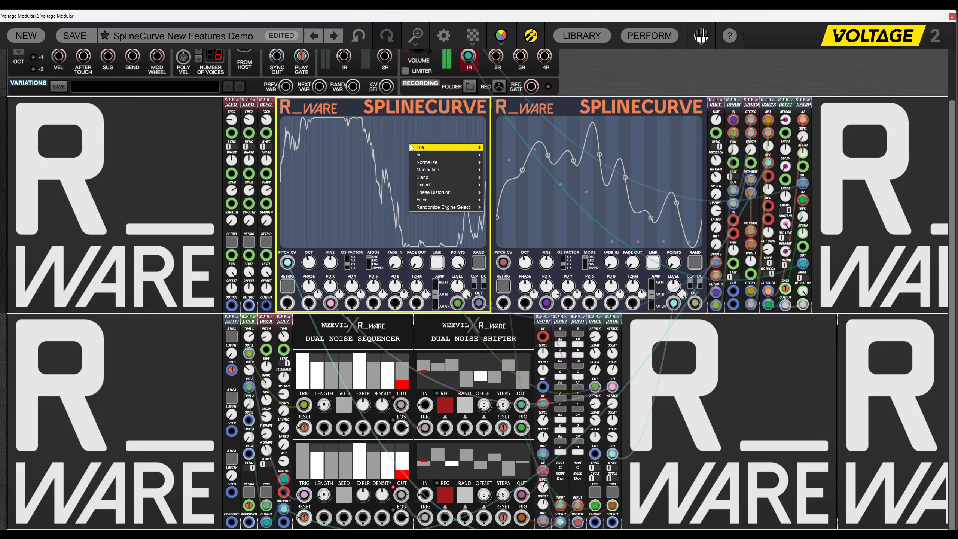
{"action": "mouse_move", "coordinate": [445, 199]}
{"action": "mouse_move", "coordinate": [515, 224]}
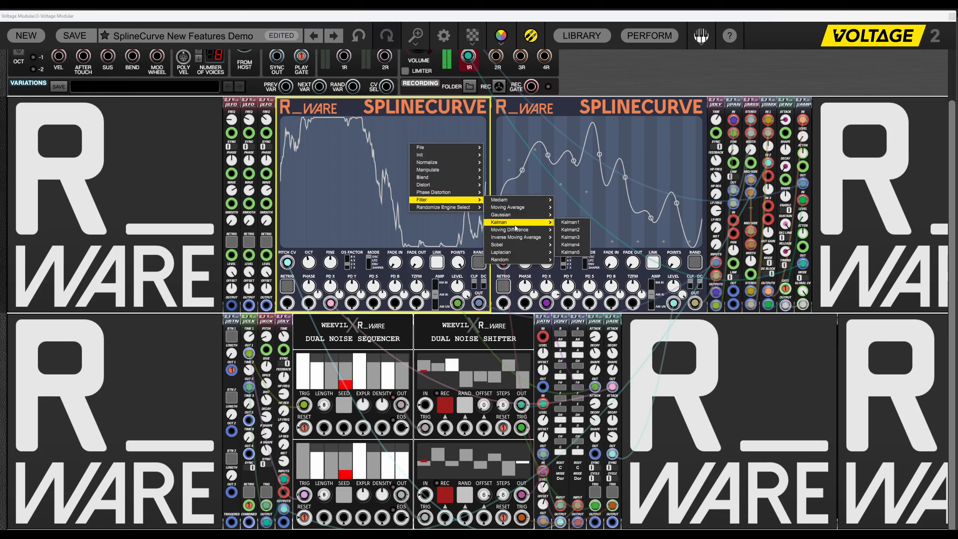
{"action": "left_click", "coordinate": [570, 237]}
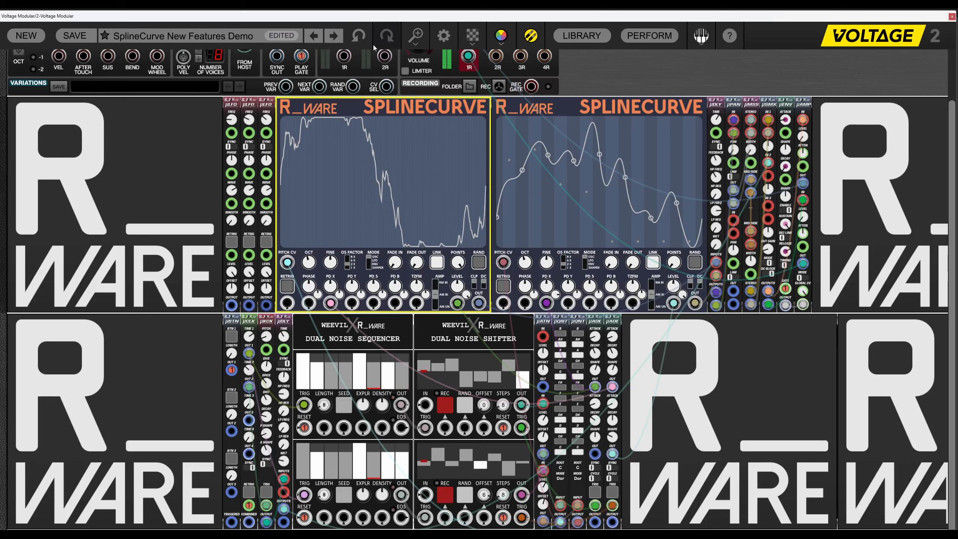
{"action": "right_click", "coordinate": [415, 161]}
{"action": "mouse_move", "coordinate": [449, 217]}
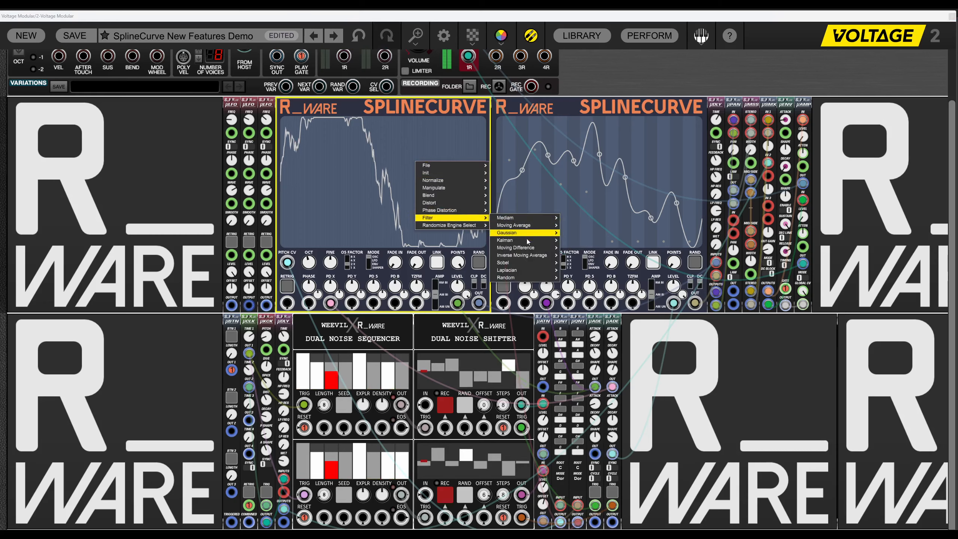
{"action": "mouse_move", "coordinate": [528, 233]}
{"action": "left_click", "coordinate": [577, 264]}
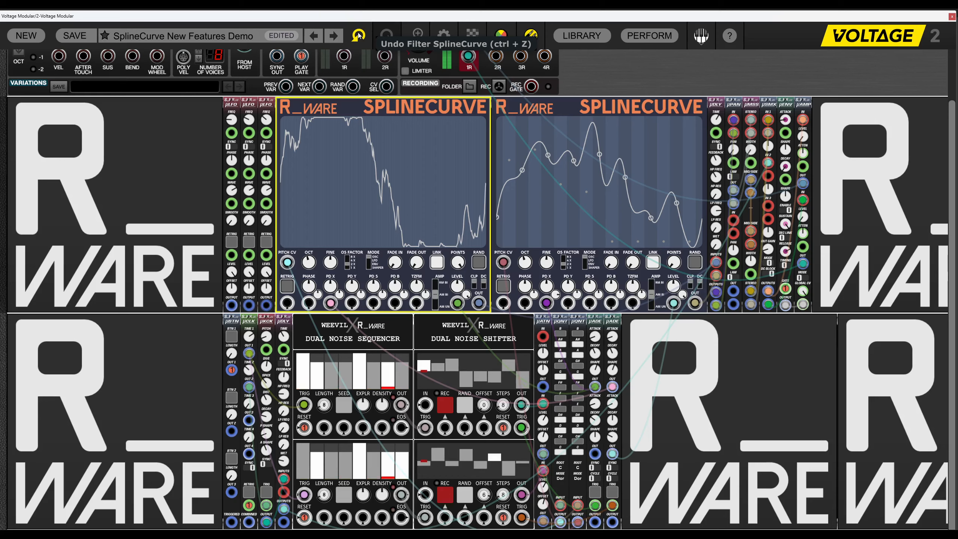
Try one more Kalman filter on the selected SplineCurve's unfiltered curve.
{"action": "right_click", "coordinate": [395, 156]}
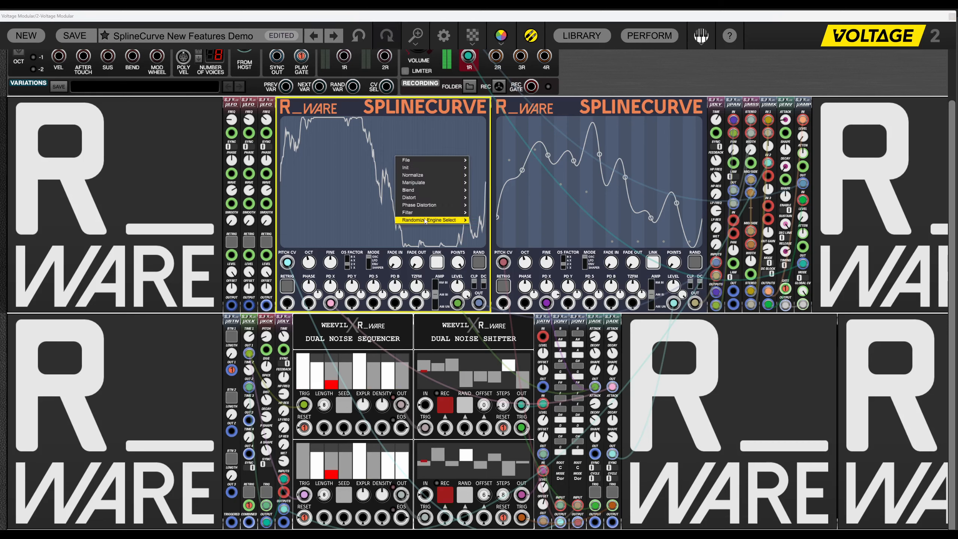
{"action": "mouse_move", "coordinate": [445, 213]}
{"action": "mouse_move", "coordinate": [501, 234]}
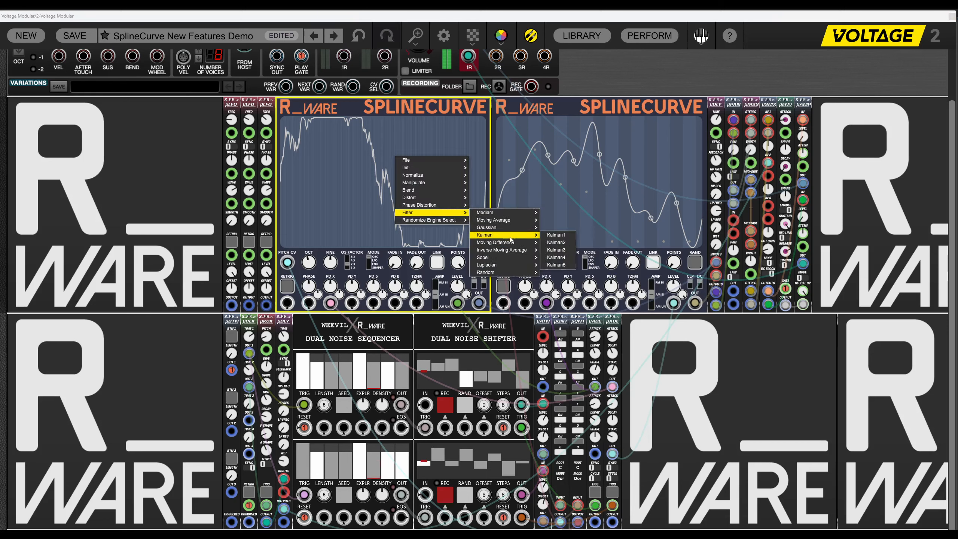
{"action": "left_click", "coordinate": [556, 250]}
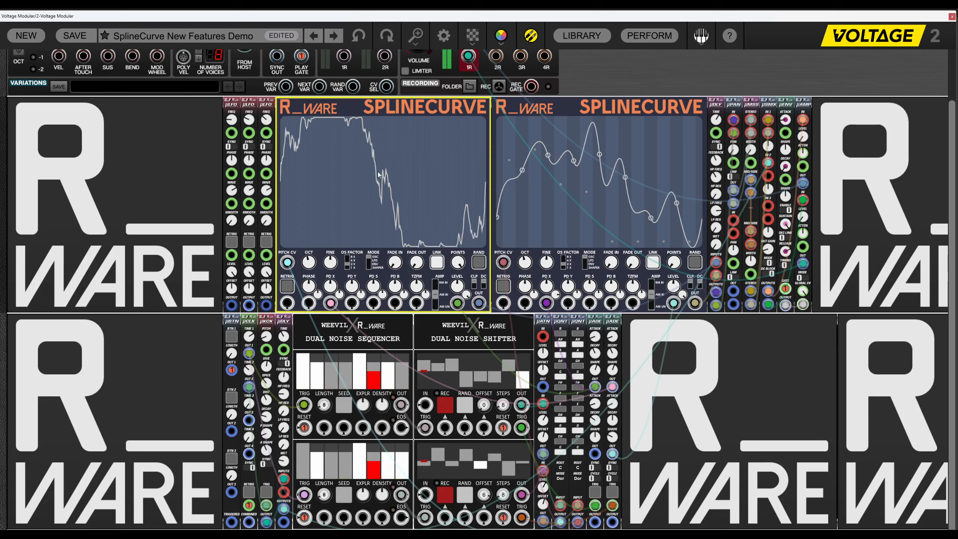
Apply the Moving Difference filter at 100% to the selected SplineCurve's curve and undo it.
{"action": "right_click", "coordinate": [430, 177]}
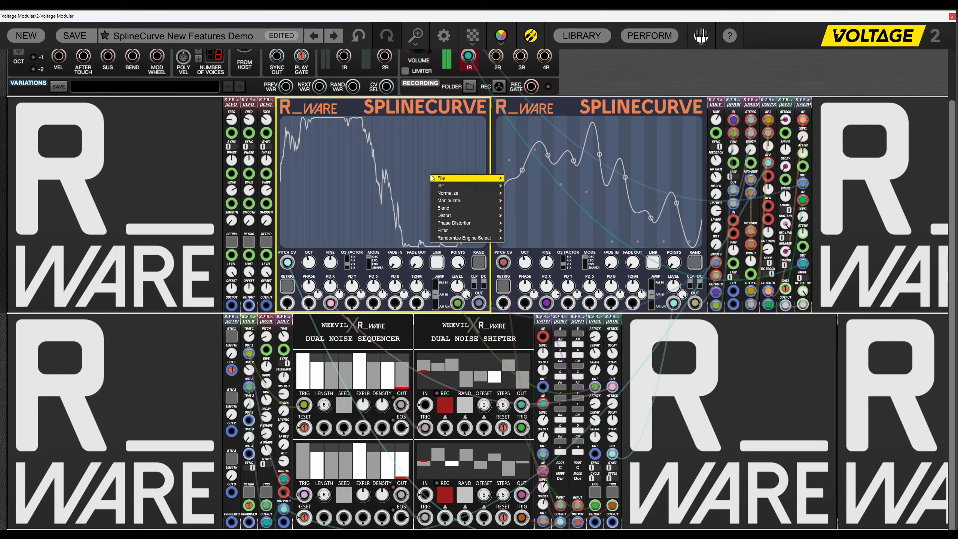
{"action": "mouse_move", "coordinate": [490, 230]}
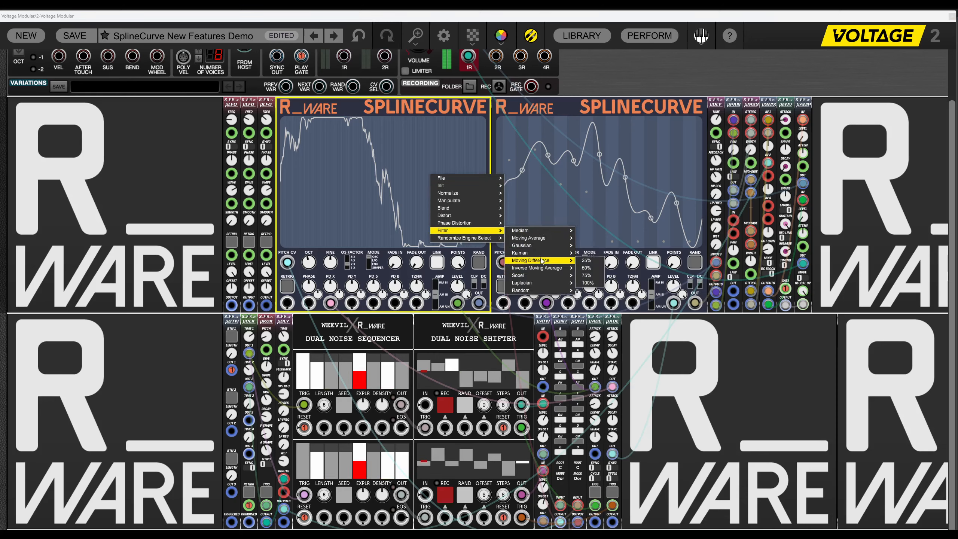
{"action": "mouse_move", "coordinate": [540, 268]}
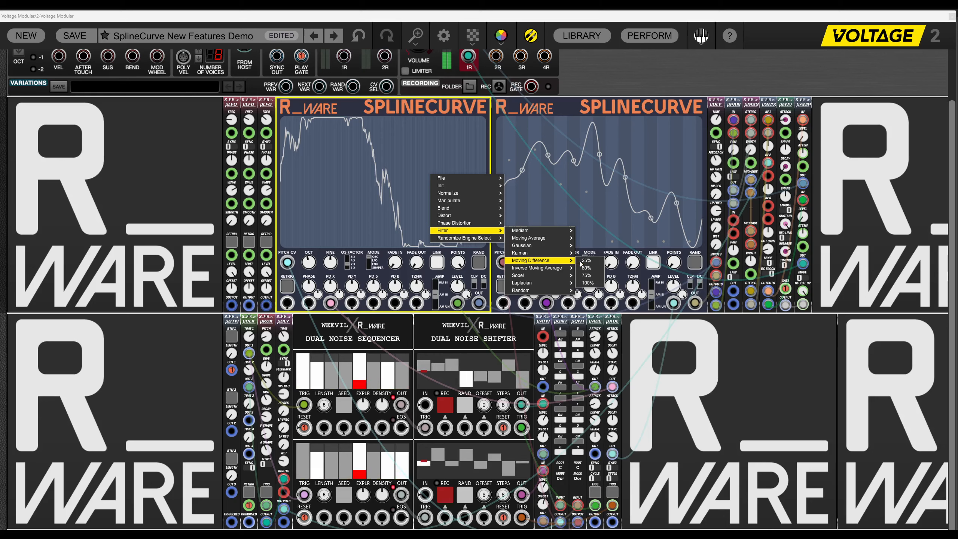
{"action": "left_click", "coordinate": [598, 283]}
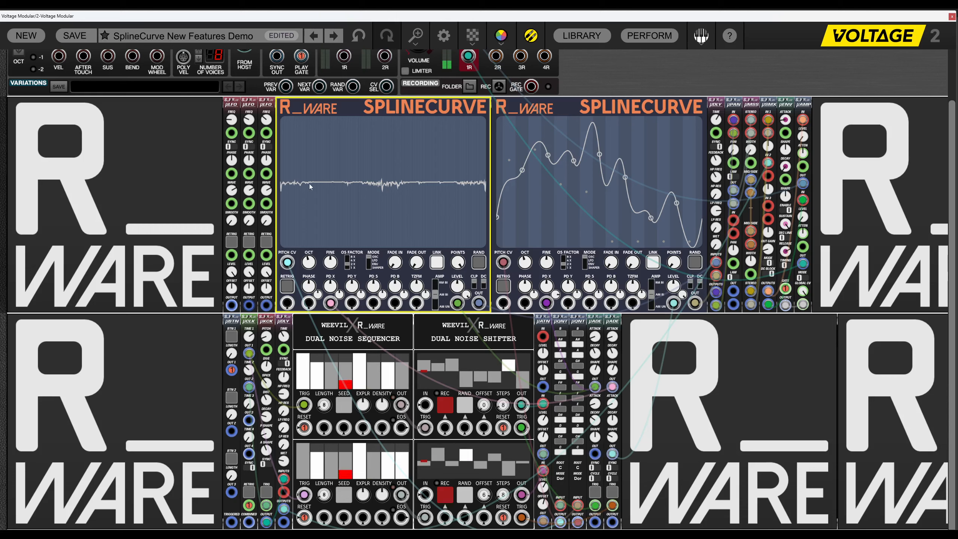
{"action": "key", "text": "ctrl+z"}
Apply the Moving Difference filter at 50% to the selected SplineCurve's curve and undo it.
{"action": "right_click", "coordinate": [416, 153]}
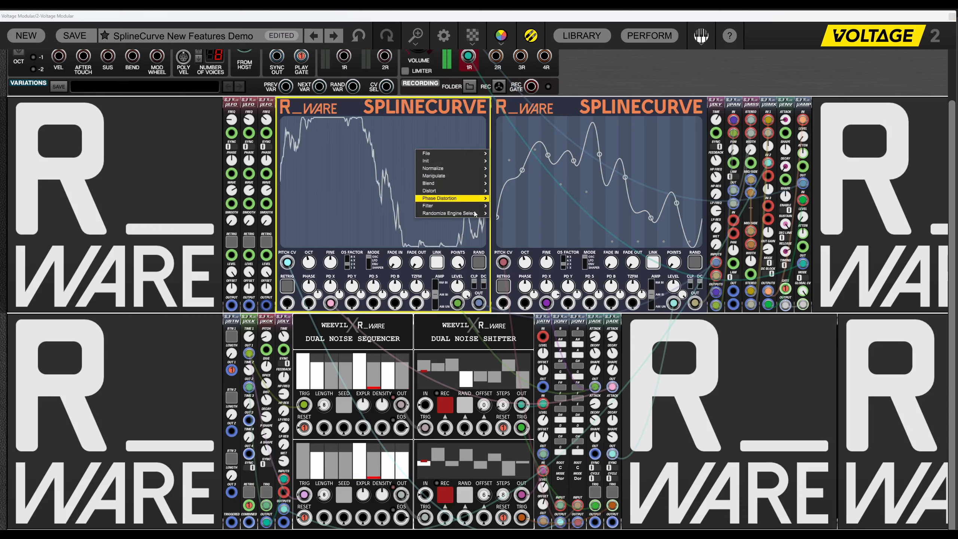
{"action": "mouse_move", "coordinate": [452, 206]}
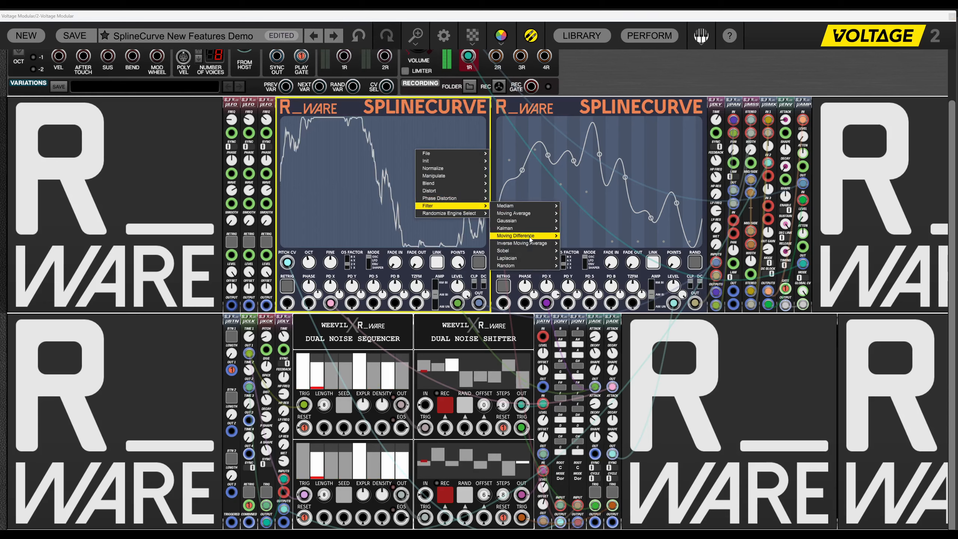
{"action": "mouse_move", "coordinate": [527, 235]}
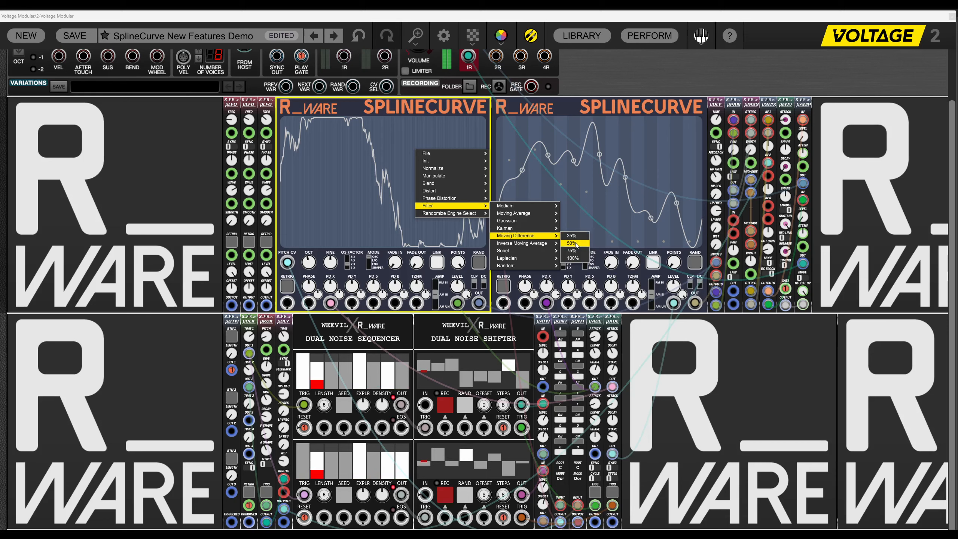
{"action": "left_click", "coordinate": [575, 243]}
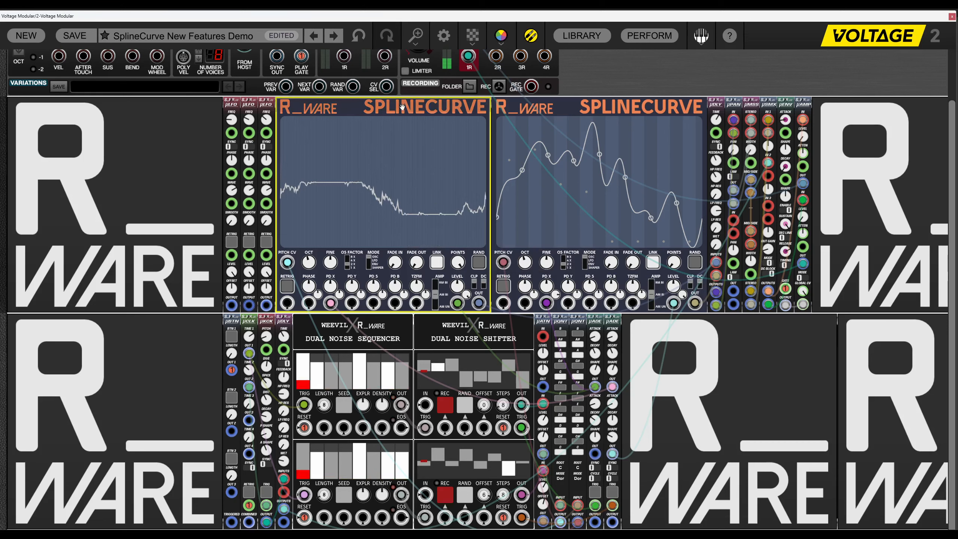
{"action": "left_click", "coordinate": [363, 45]}
Filter the selected SplineCurve's curve with Moving Difference at 100% and normalize the result.
{"action": "right_click", "coordinate": [427, 173]}
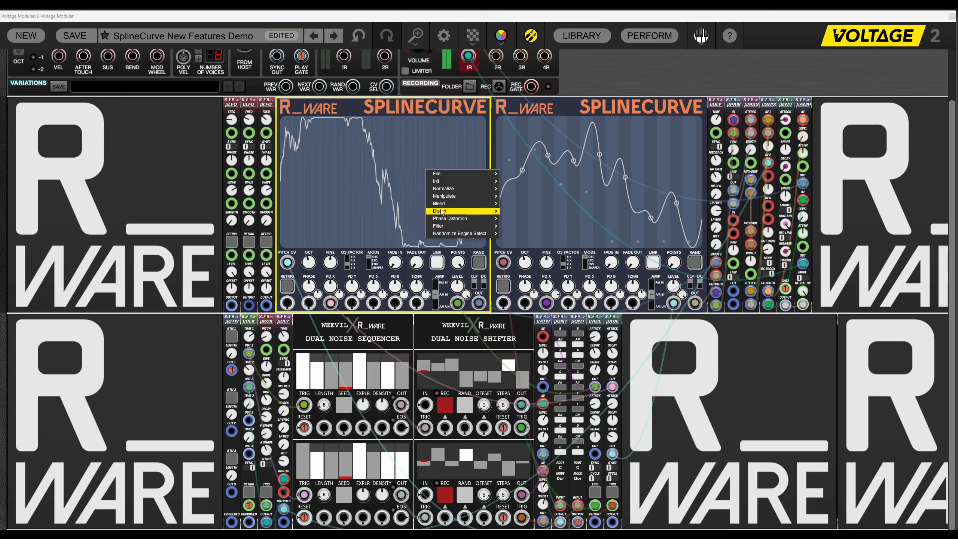
{"action": "mouse_move", "coordinate": [460, 225]}
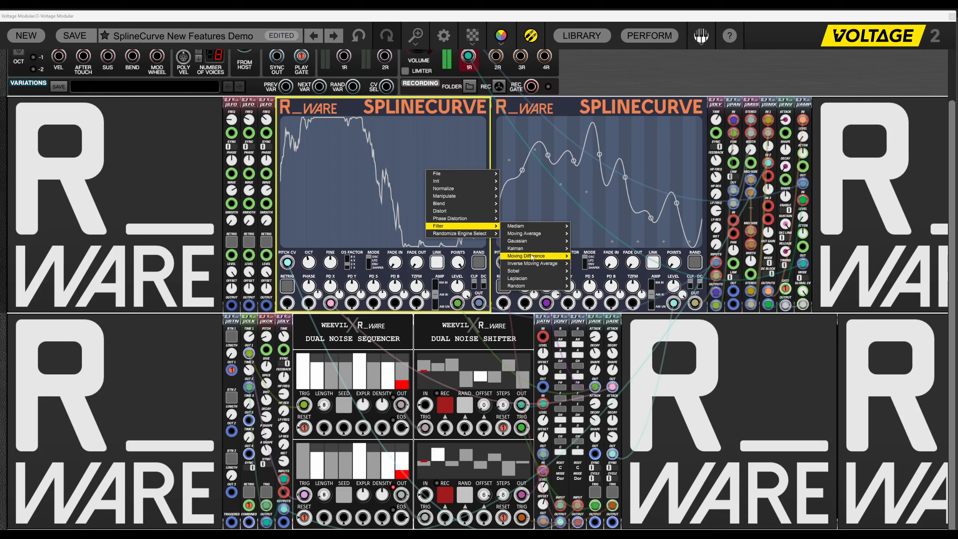
{"action": "left_click", "coordinate": [589, 280]}
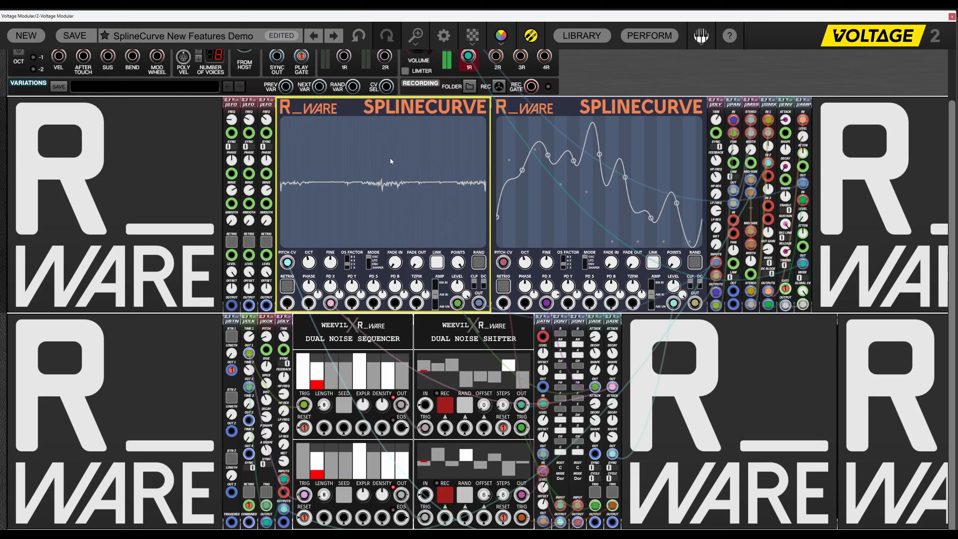
{"action": "key", "text": "n"}
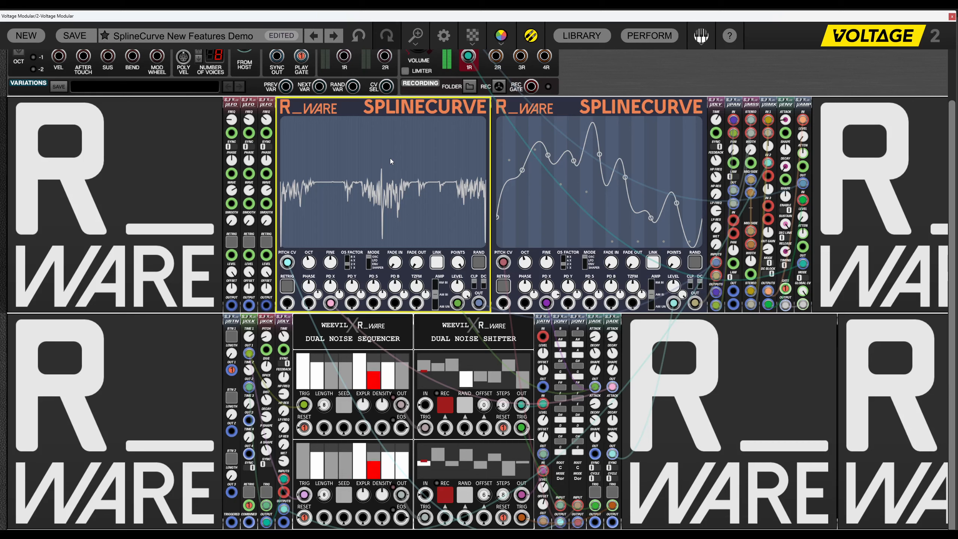
Shift the normalized curve slightly upward, and undo the shift, the normalization and the Moving Difference filter.
{"action": "scroll", "coordinate": [390, 158], "scroll_direction": "up", "scroll_amount": 1}
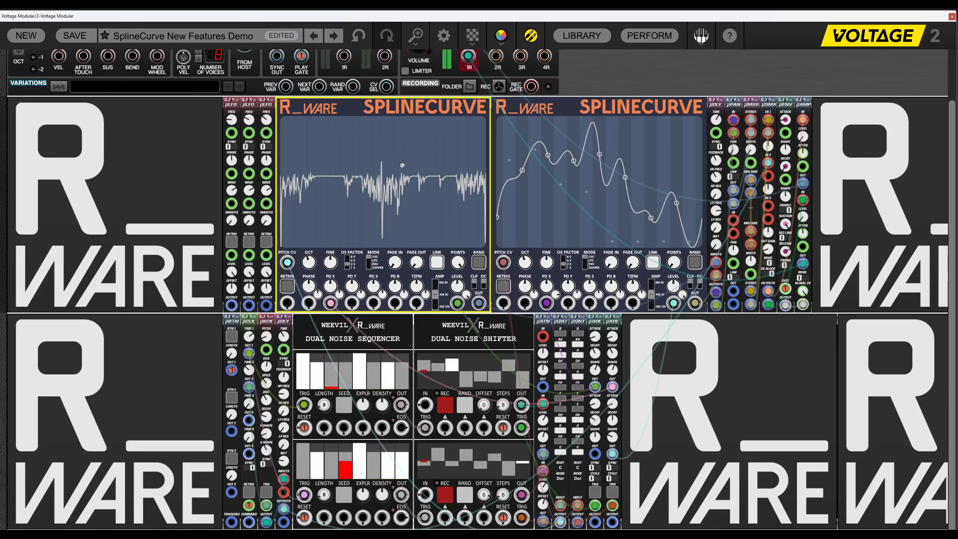
{"action": "left_click", "coordinate": [358, 36]}
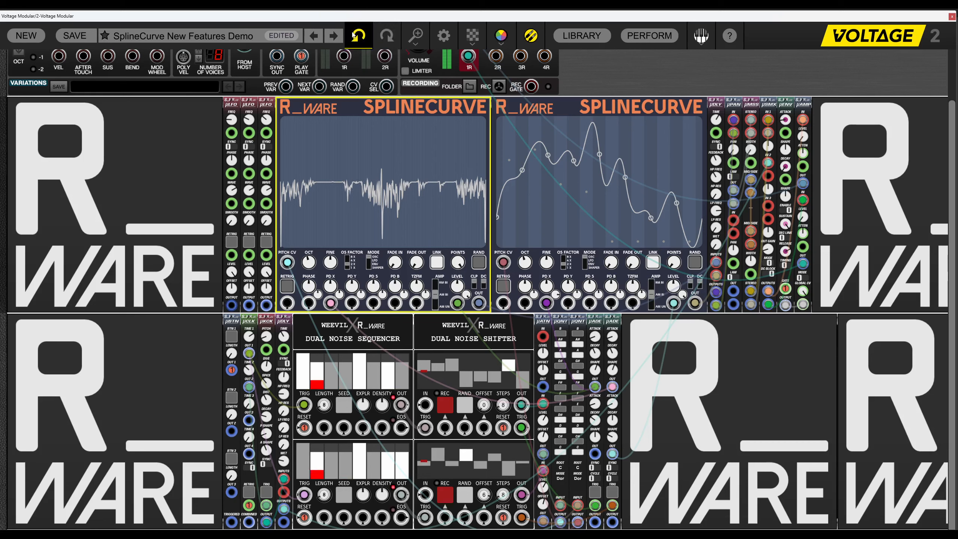
{"action": "left_click", "coordinate": [358, 36]}
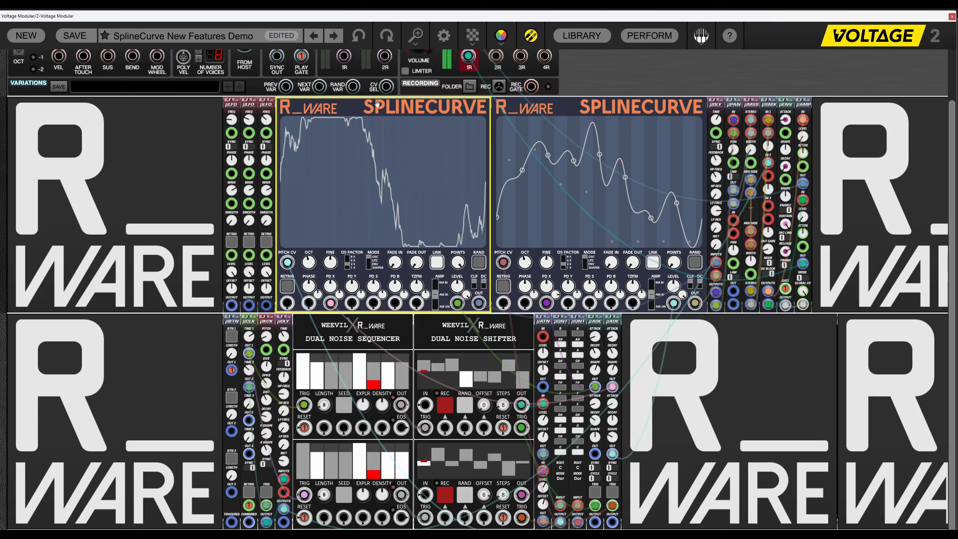
Filter the selected SplineCurve's curve with Inverse MovingAverage5 and normalize the result.
{"action": "right_click", "coordinate": [418, 131]}
{"action": "mouse_move", "coordinate": [449, 185]}
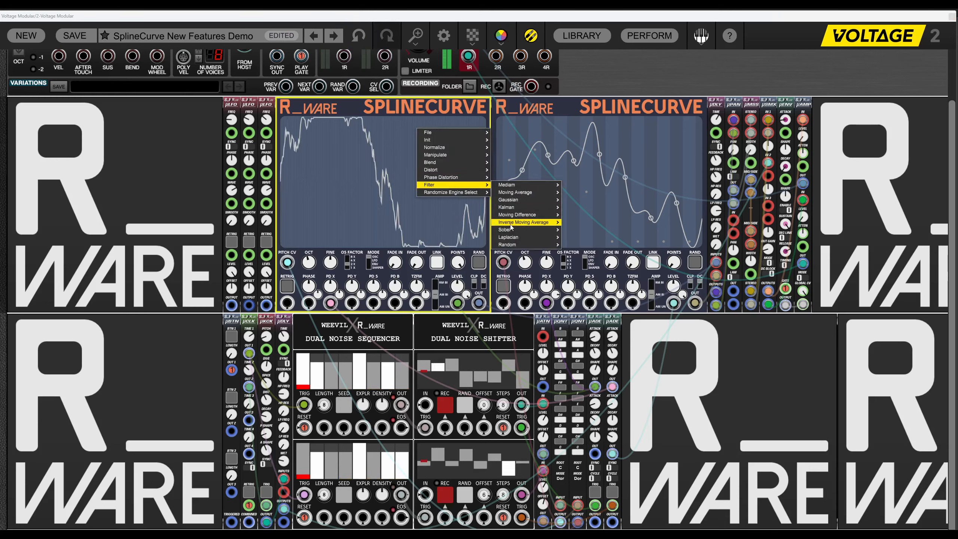
{"action": "mouse_move", "coordinate": [511, 223]}
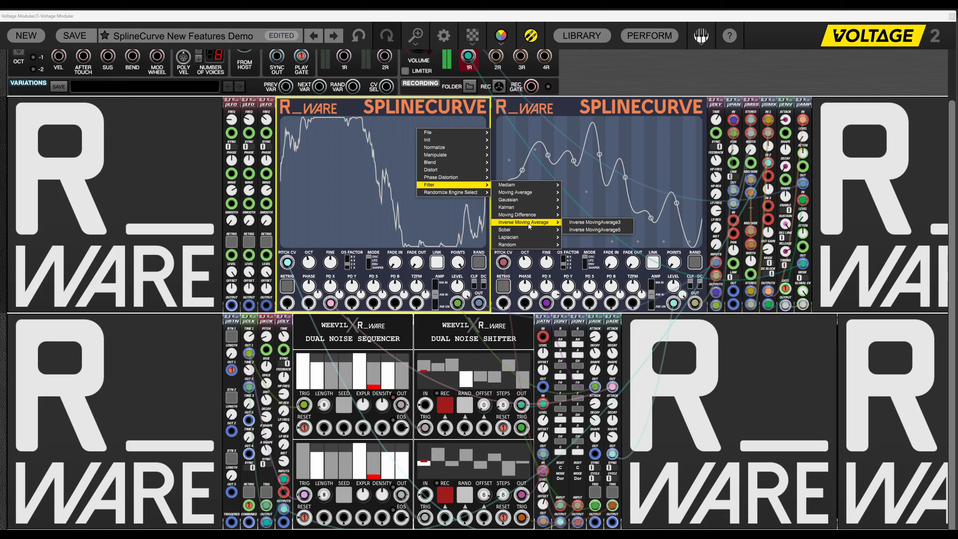
{"action": "left_click", "coordinate": [577, 229]}
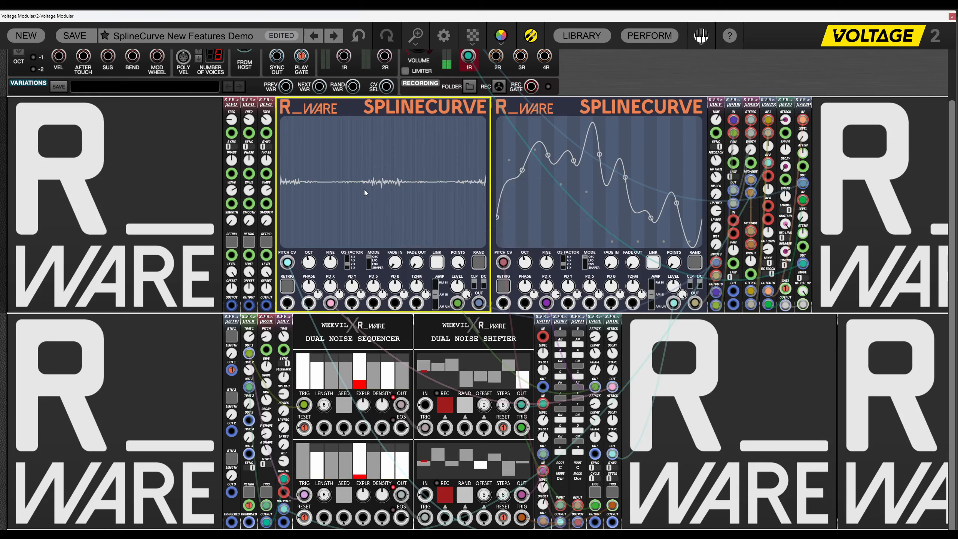
{"action": "key", "text": "n"}
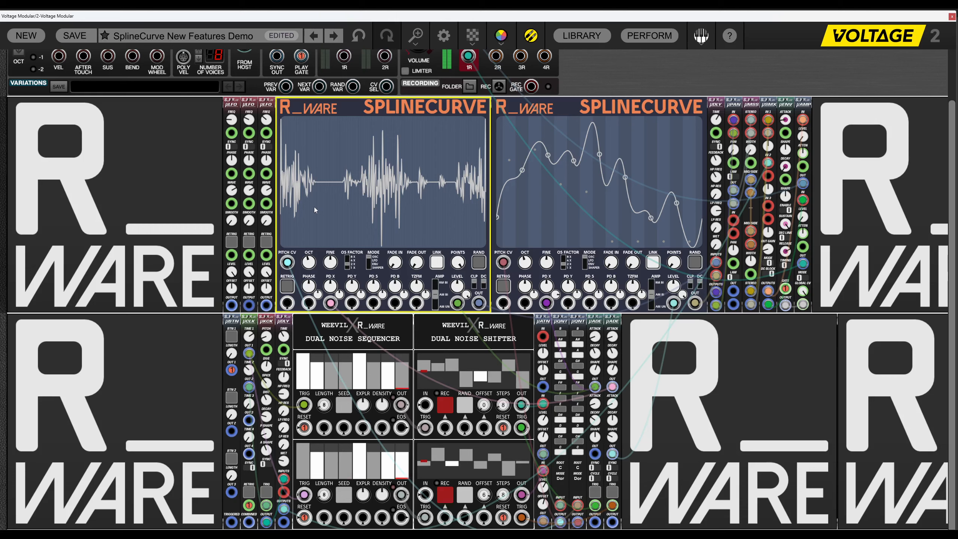
{"action": "right_click", "coordinate": [351, 204]}
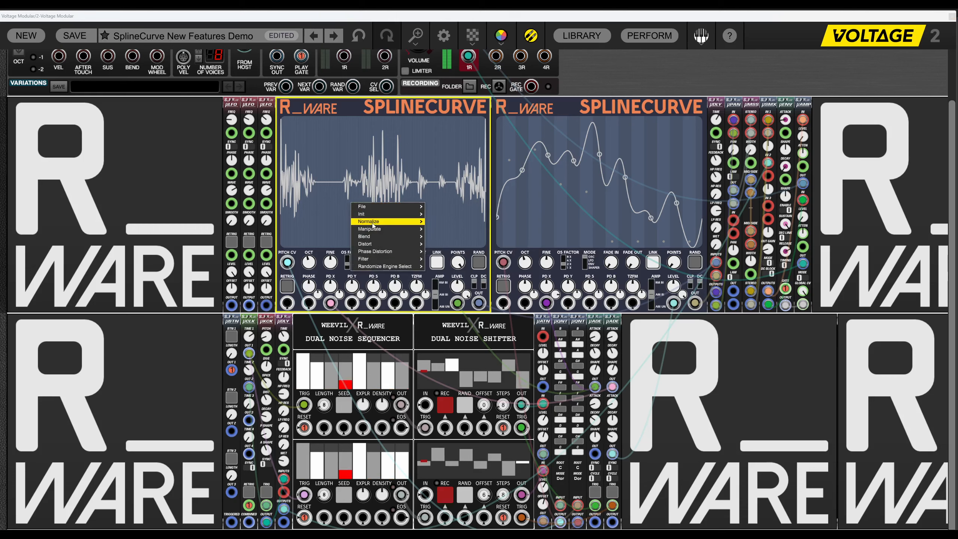
{"action": "mouse_move", "coordinate": [377, 239]}
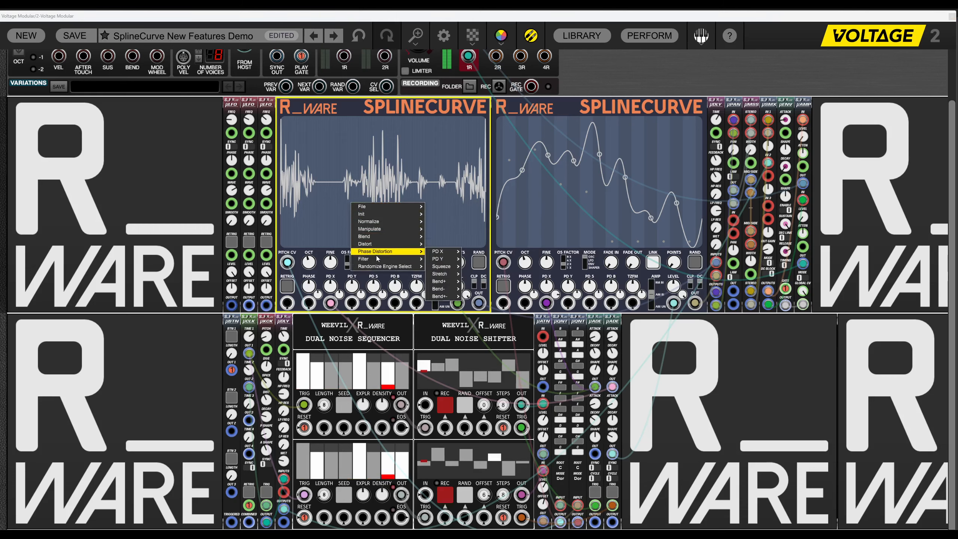
{"action": "mouse_move", "coordinate": [376, 259]}
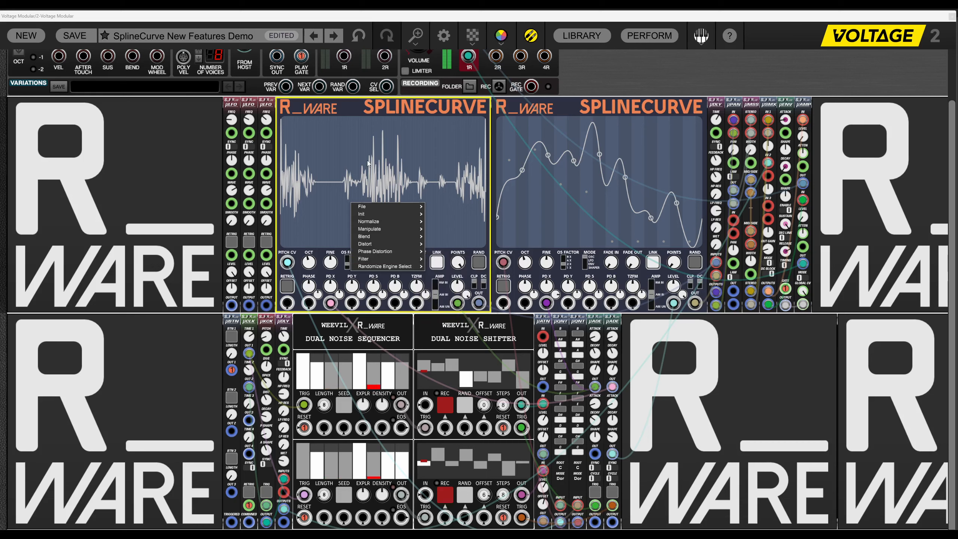
{"action": "left_click", "coordinate": [353, 136]}
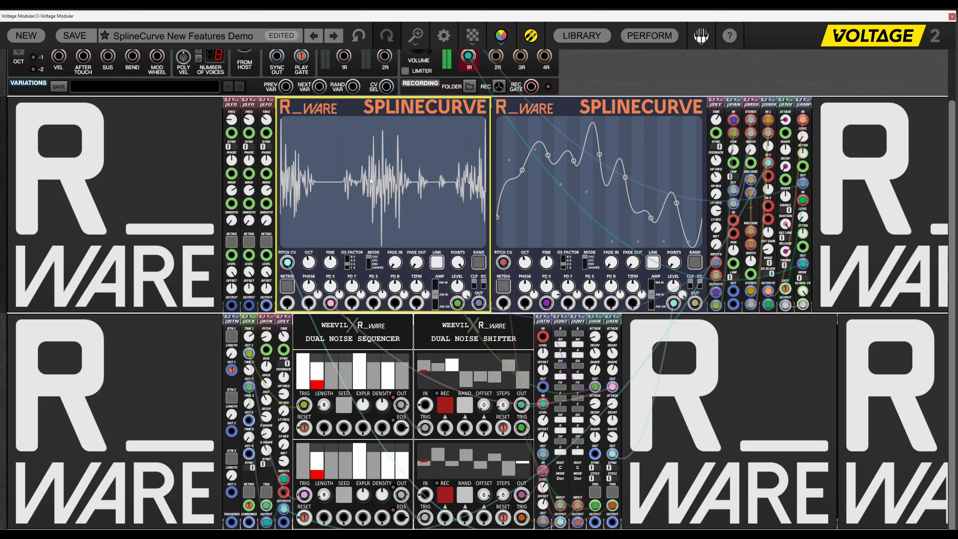
Undo the normalization and the Inverse MovingAverage5 filter on the selected SplineCurve's curve.
{"action": "left_click", "coordinate": [360, 37]}
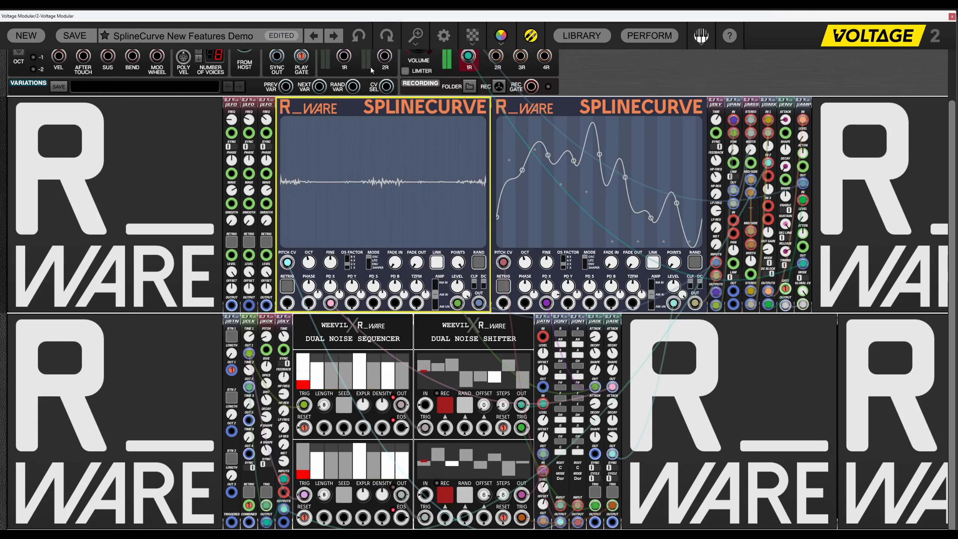
{"action": "left_click", "coordinate": [363, 38]}
Apply the Moving Difference filter with normalization to the selected SplineCurve's curve, and undo both edits.
{"action": "right_click", "coordinate": [422, 164]}
{"action": "mouse_move", "coordinate": [473, 222]}
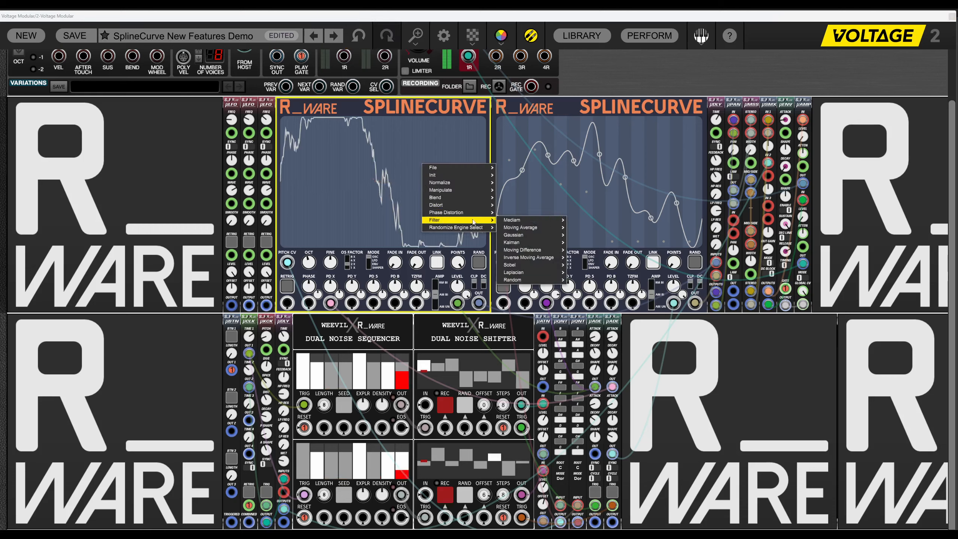
{"action": "mouse_move", "coordinate": [539, 251]}
{"action": "left_click", "coordinate": [576, 270]}
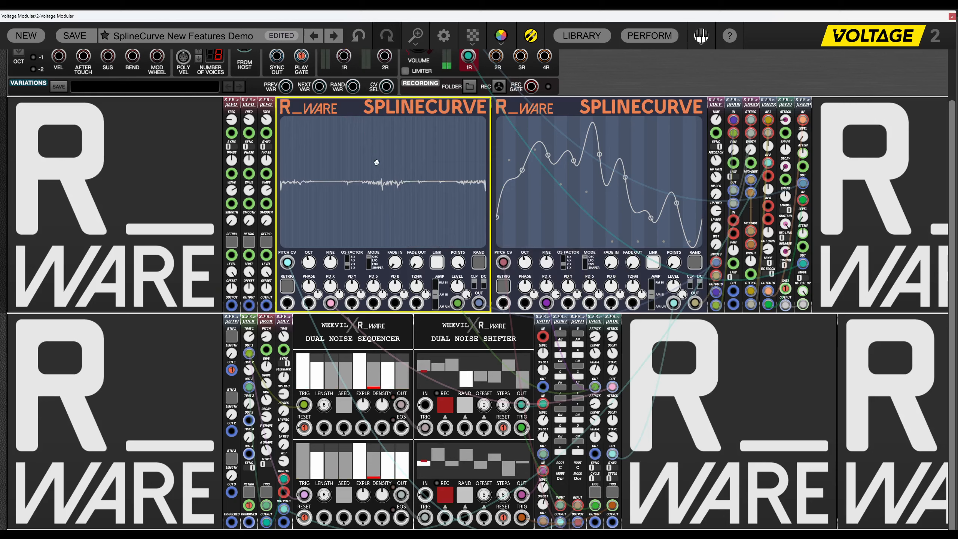
{"action": "key", "text": "n"}
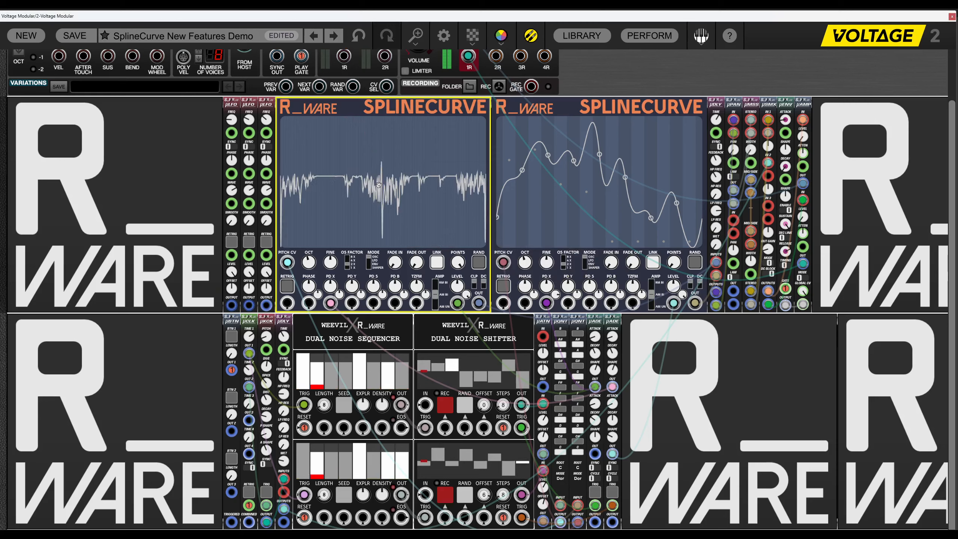
{"action": "left_click", "coordinate": [358, 36]}
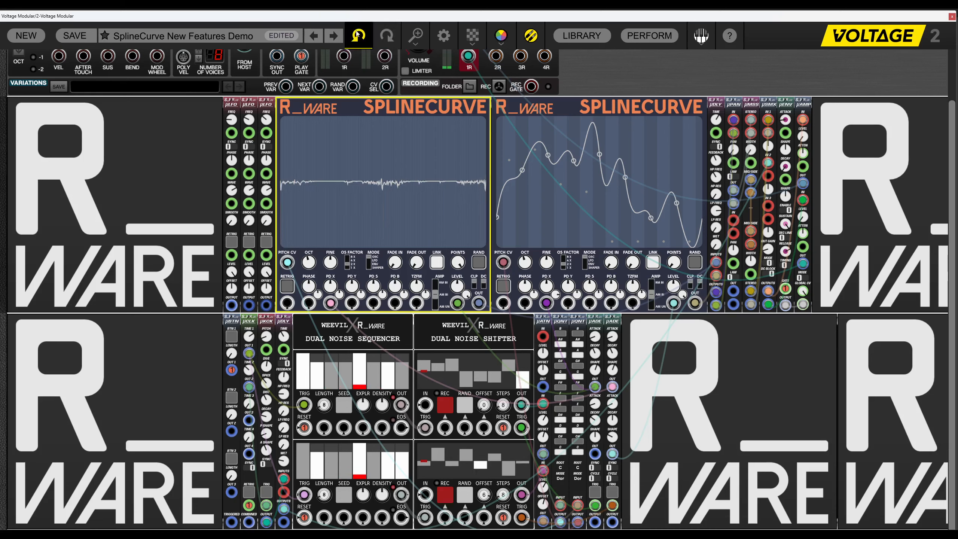
{"action": "left_click", "coordinate": [357, 35]}
{"action": "left_click", "coordinate": [357, 35]}
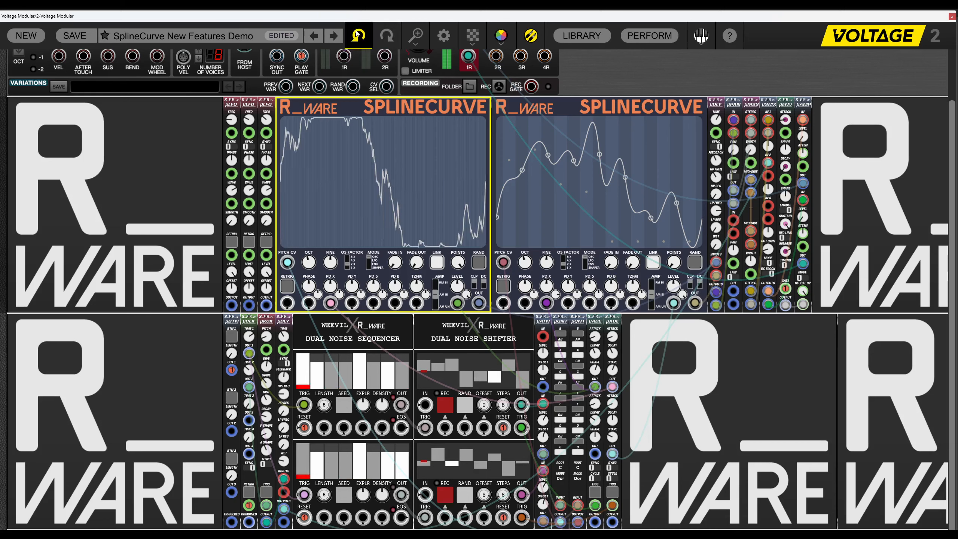
Apply Inverse MovingAverage5 with normalization to the selected SplineCurve's curve again, and undo both edits.
{"action": "right_click", "coordinate": [438, 161]}
{"action": "mouse_move", "coordinate": [490, 218]}
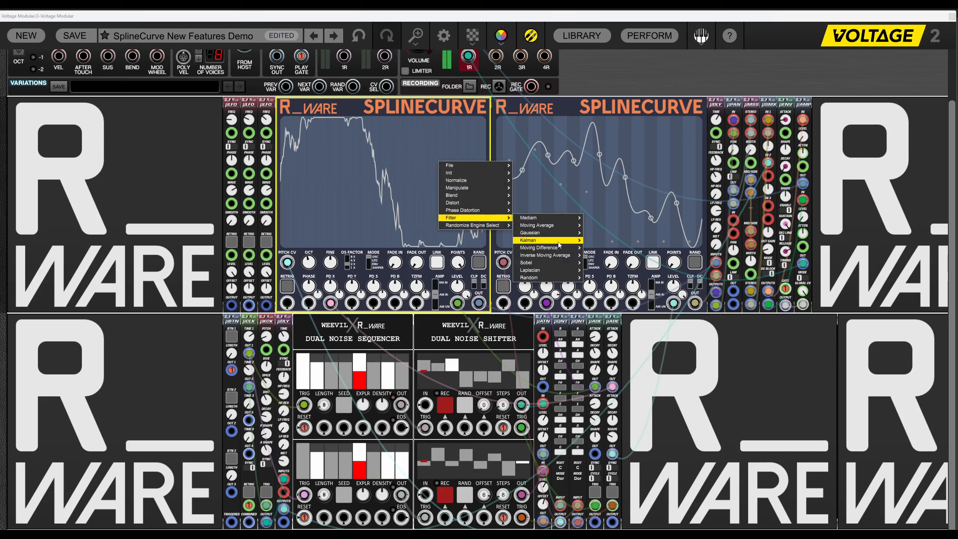
{"action": "mouse_move", "coordinate": [559, 255]}
{"action": "left_click", "coordinate": [616, 263]}
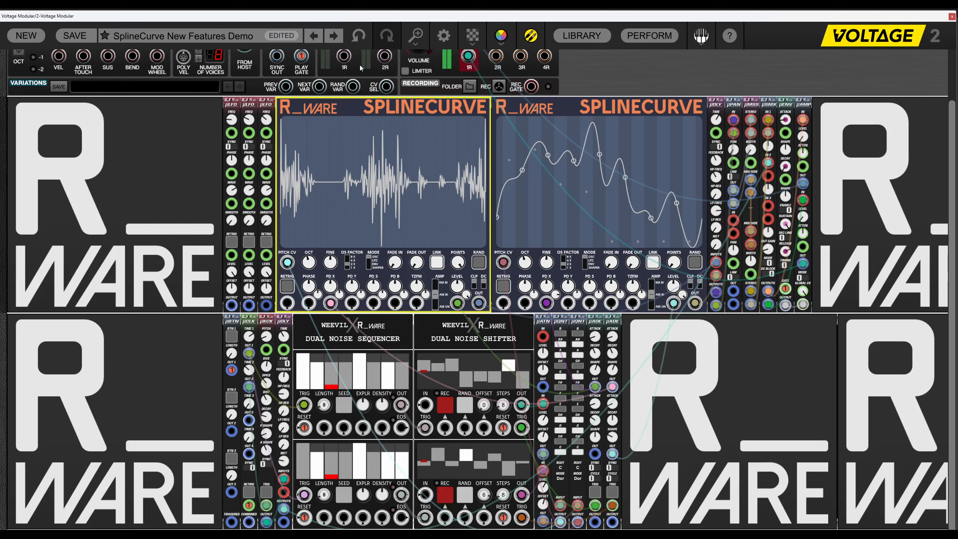
{"action": "left_click", "coordinate": [357, 36]}
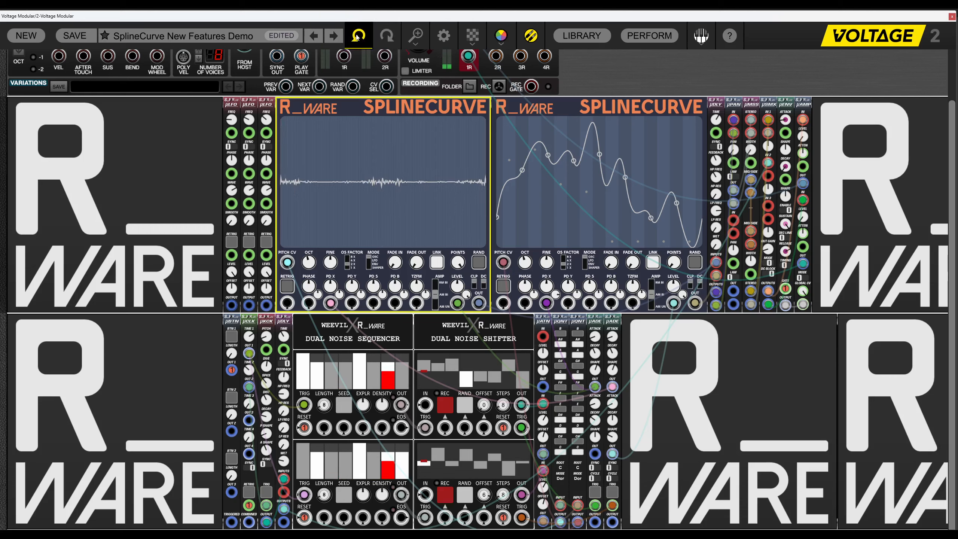
{"action": "left_click", "coordinate": [357, 37]}
Try the Sobel3 filter on the selected SplineCurve's curve.
{"action": "right_click", "coordinate": [403, 143]}
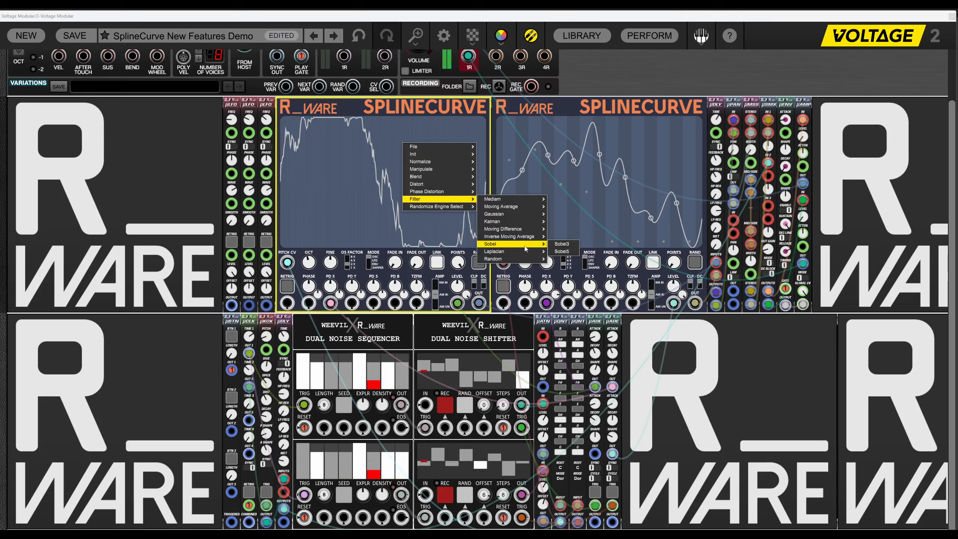
{"action": "left_click", "coordinate": [561, 243]}
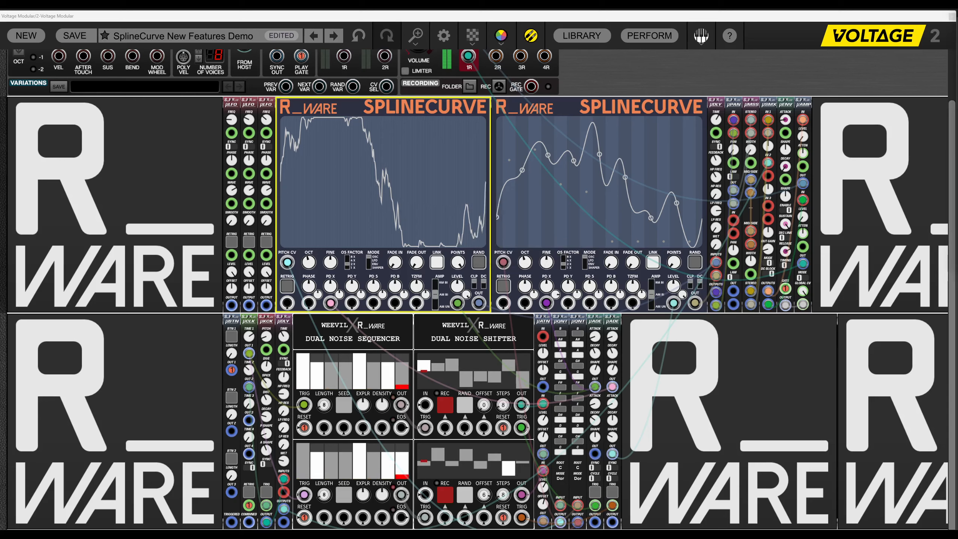
Apply the Sobel5 filter with normalization to the selected SplineCurve's curve, and undo both edits.
{"action": "right_click", "coordinate": [422, 170]}
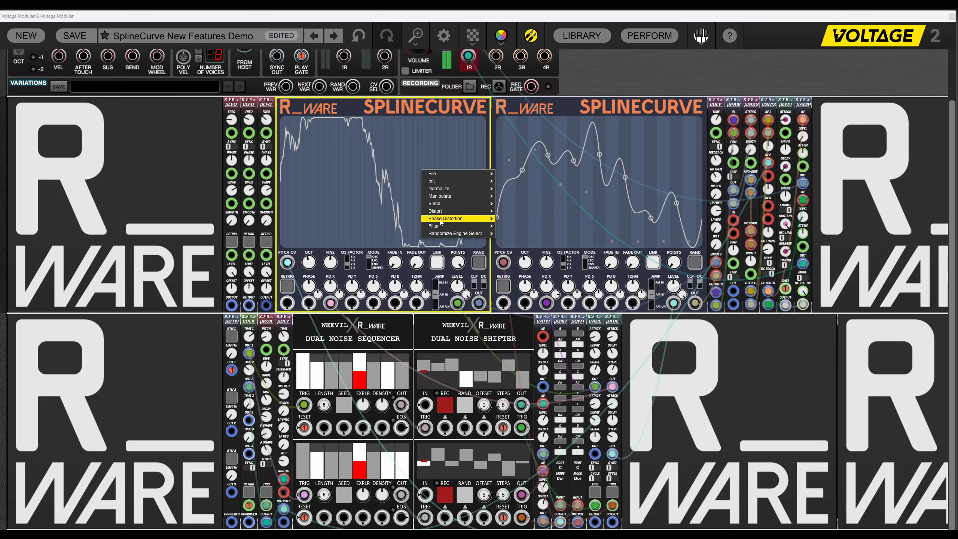
{"action": "mouse_move", "coordinate": [441, 230]}
{"action": "mouse_move", "coordinate": [537, 274]}
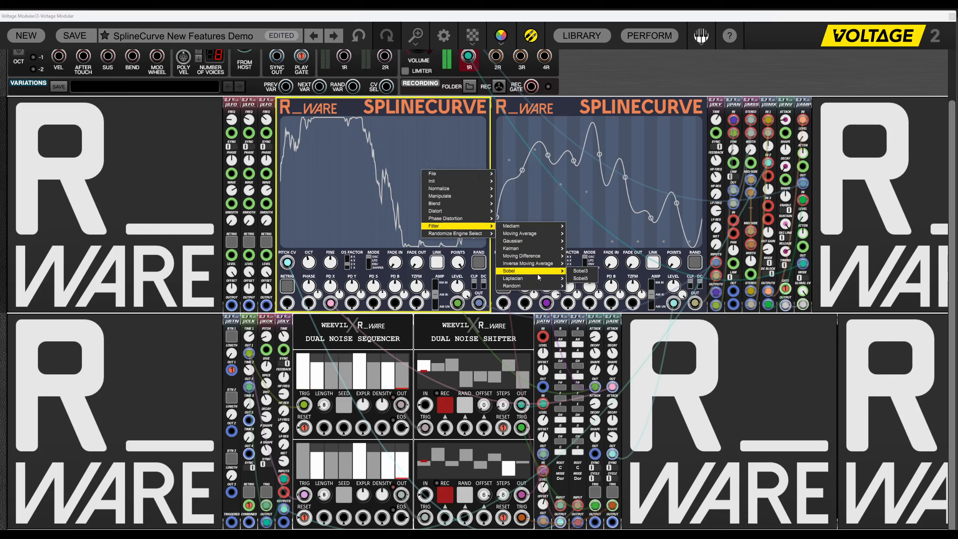
{"action": "left_click", "coordinate": [583, 280]}
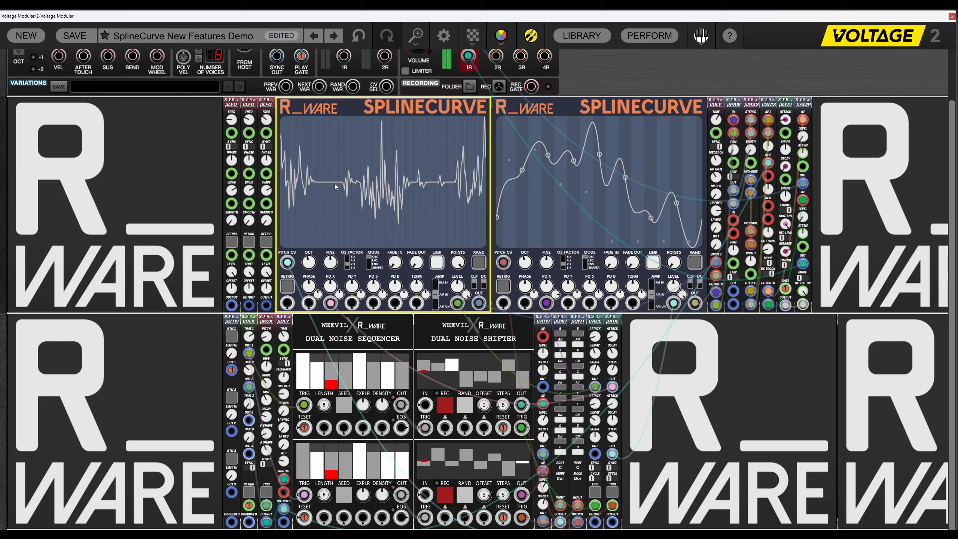
{"action": "left_click", "coordinate": [358, 37]}
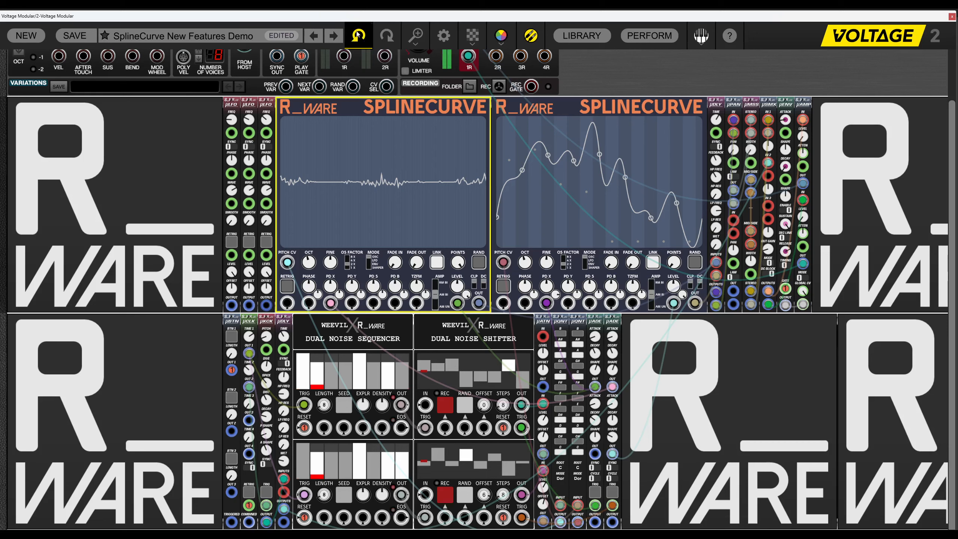
{"action": "left_click", "coordinate": [357, 35]}
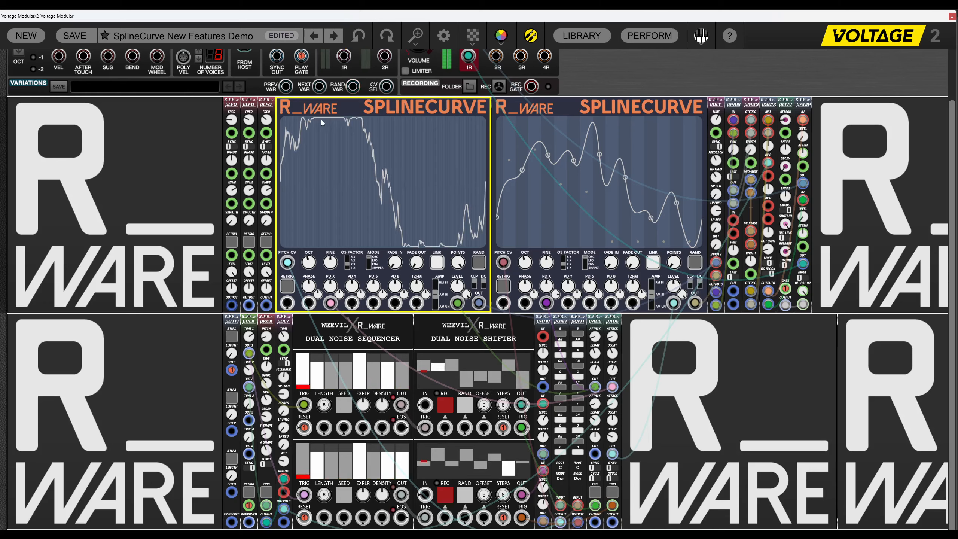
Apply the Laplacian5 filter with normalization to the selected SplineCurve's curve, and undo both edits.
{"action": "right_click", "coordinate": [442, 173]}
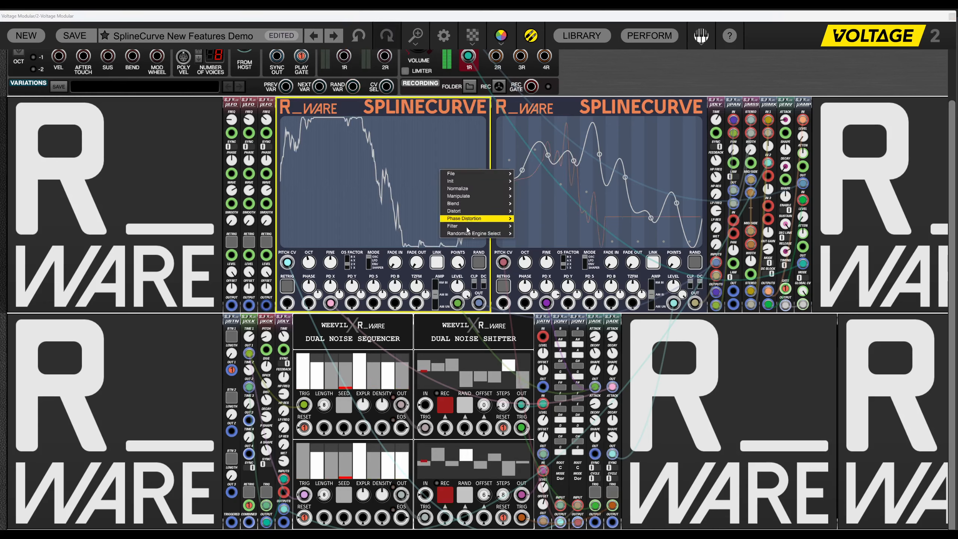
{"action": "mouse_move", "coordinate": [471, 225]}
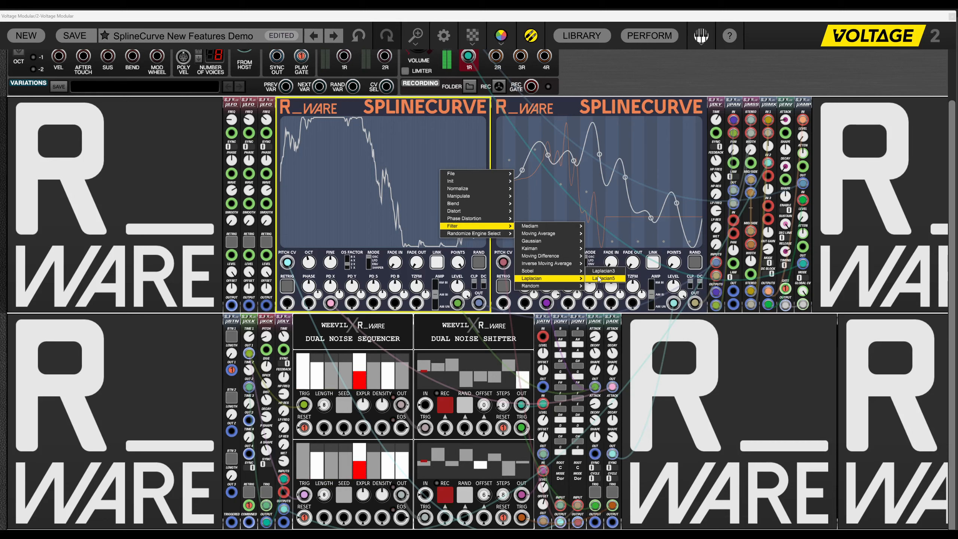
{"action": "left_click", "coordinate": [600, 278]}
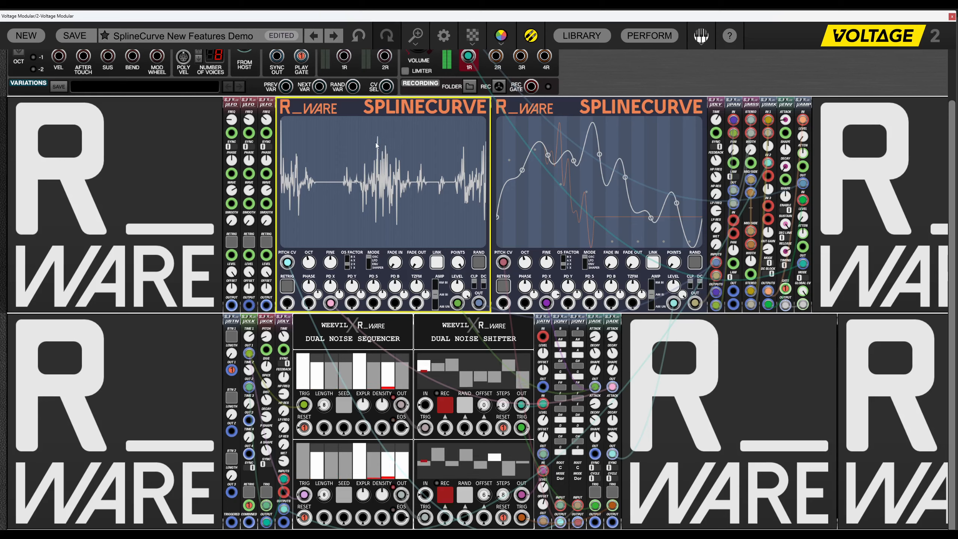
{"action": "left_click", "coordinate": [357, 43]}
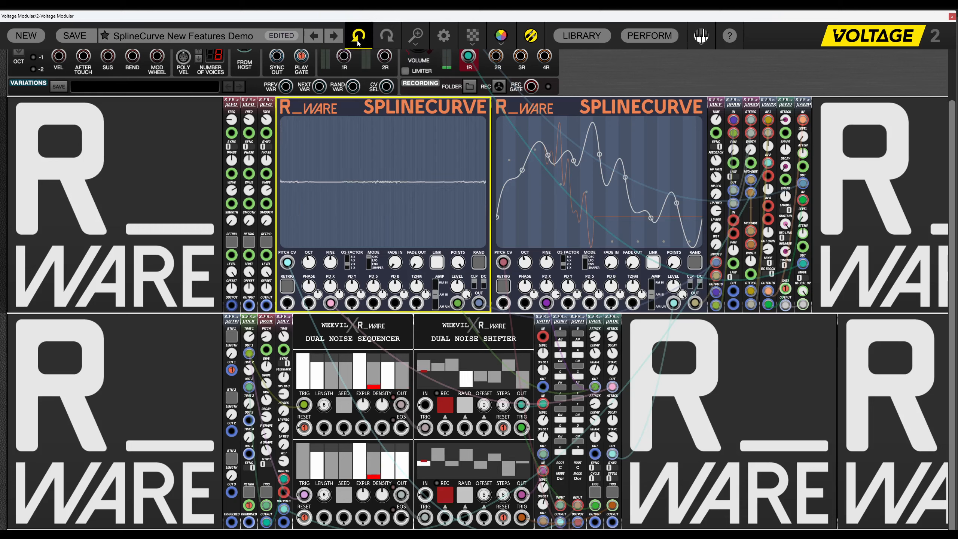
{"action": "left_click", "coordinate": [357, 39]}
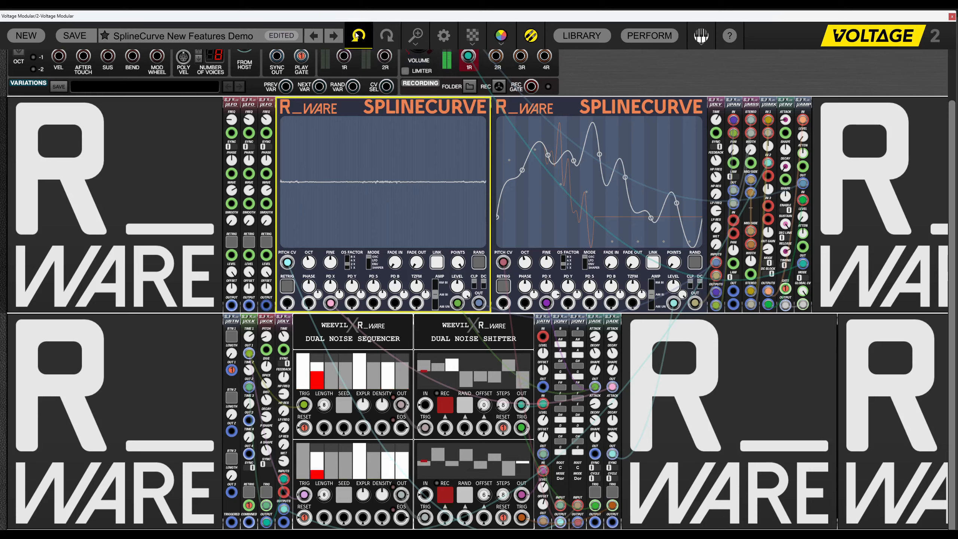
{"action": "left_click", "coordinate": [356, 37]}
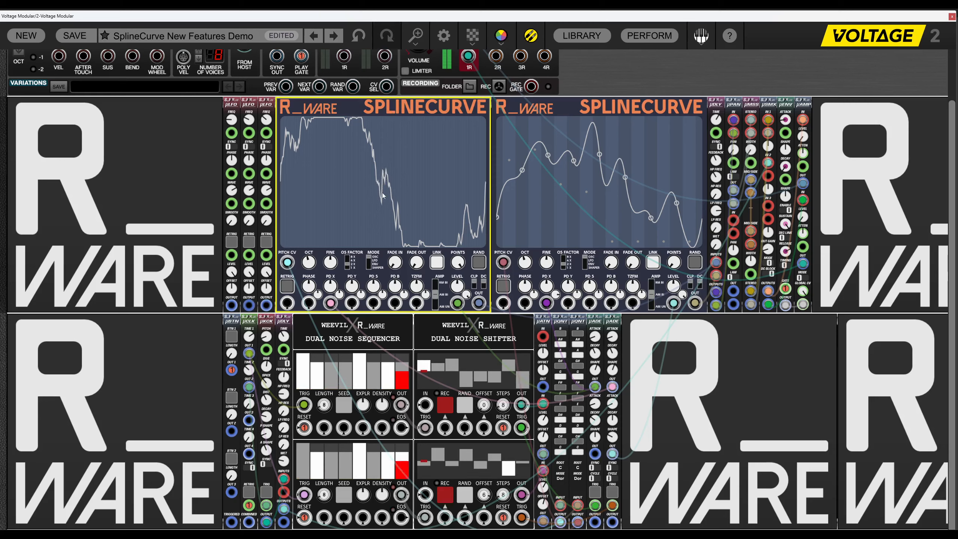
Filter the selected SplineCurve's curve with Random1 and normalize the result.
{"action": "right_click", "coordinate": [399, 172]}
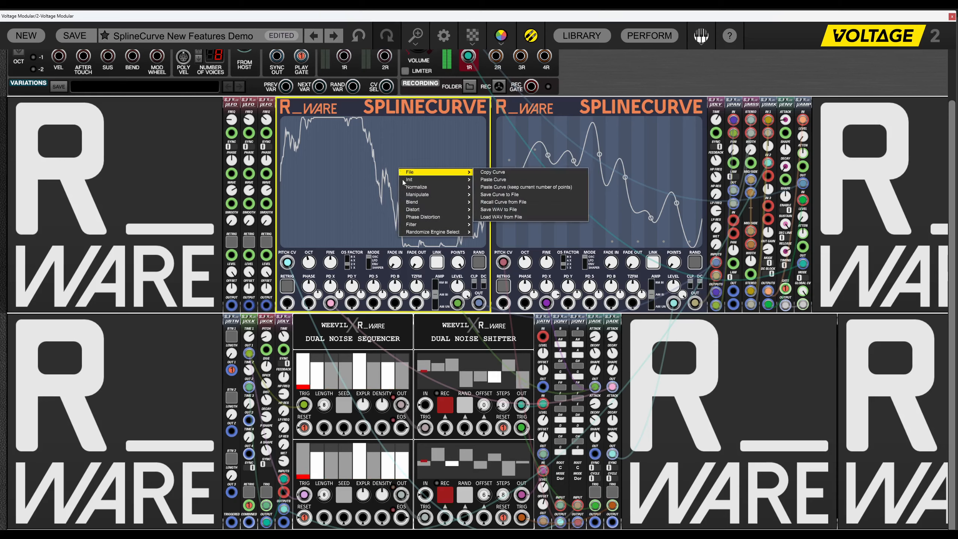
{"action": "mouse_move", "coordinate": [416, 226]}
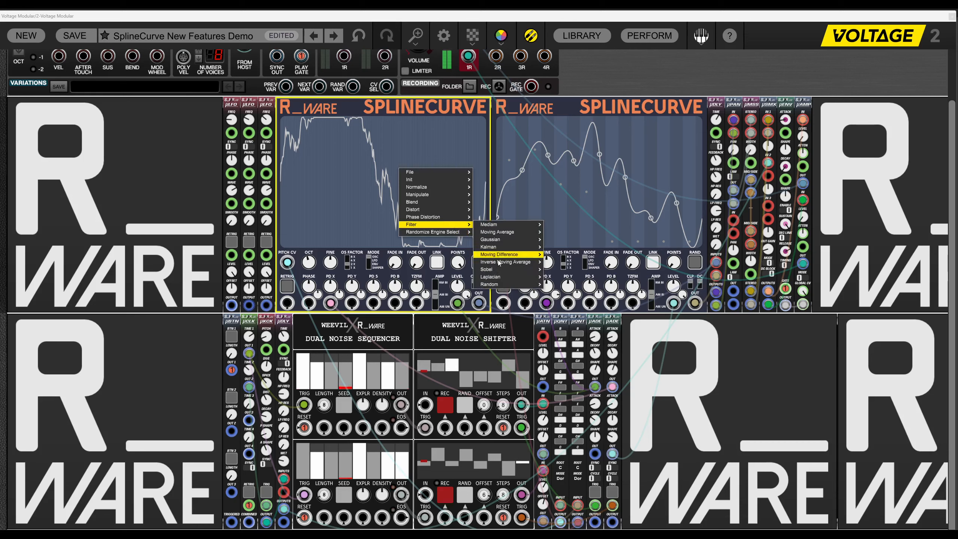
{"action": "mouse_move", "coordinate": [502, 282]}
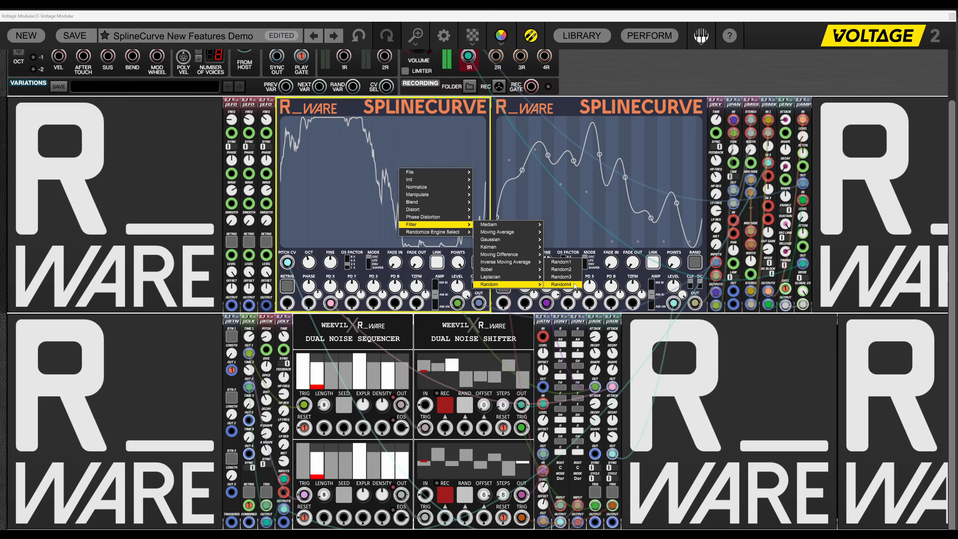
{"action": "left_click", "coordinate": [563, 262]}
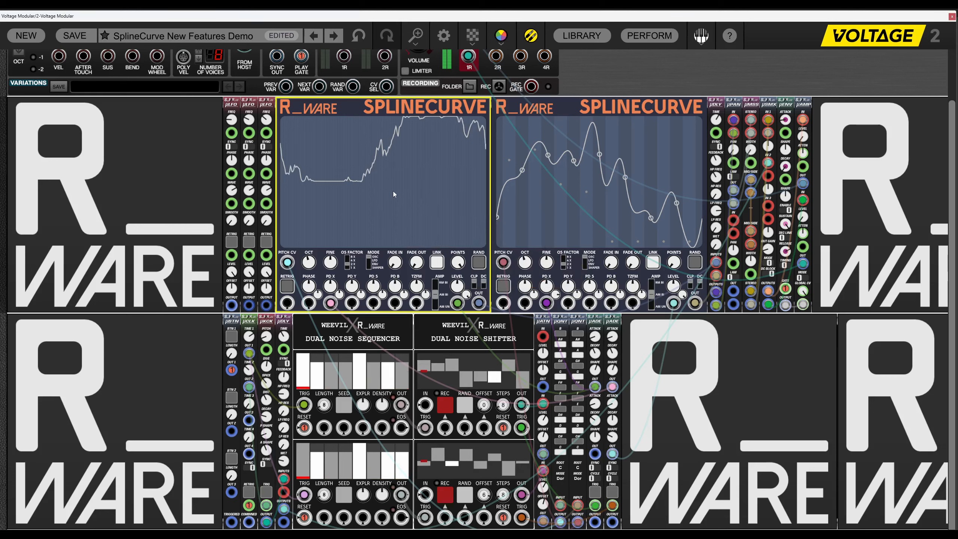
Apply the Random4 filter three times in a row to the selected SplineCurve's curve, normalizing after each pass.
{"action": "right_click", "coordinate": [422, 191]}
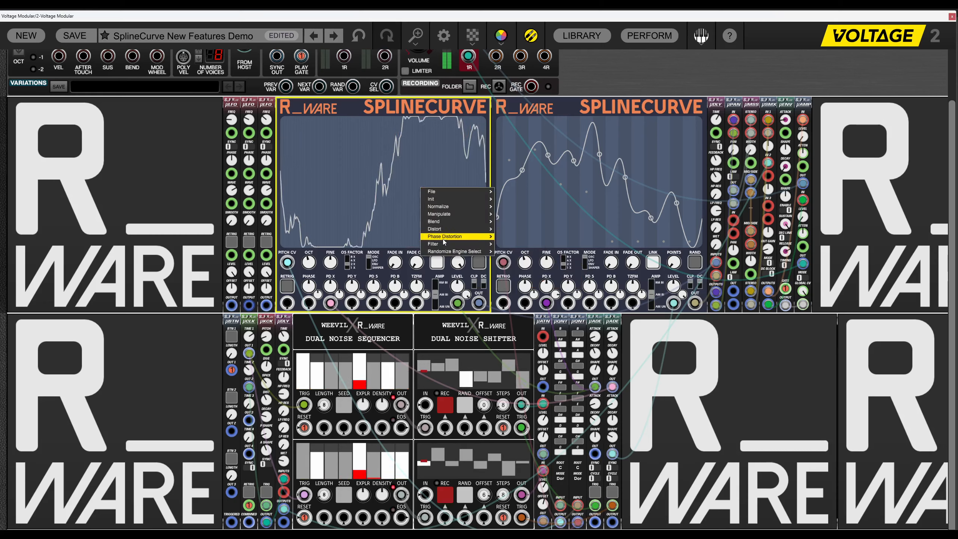
{"action": "mouse_move", "coordinate": [471, 244]}
{"action": "mouse_move", "coordinate": [527, 298]}
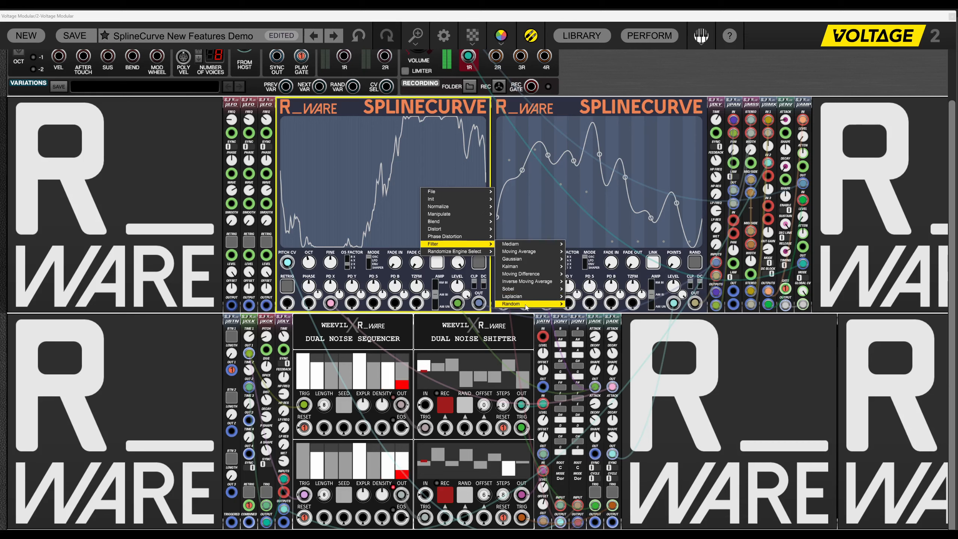
{"action": "left_click", "coordinate": [578, 306]}
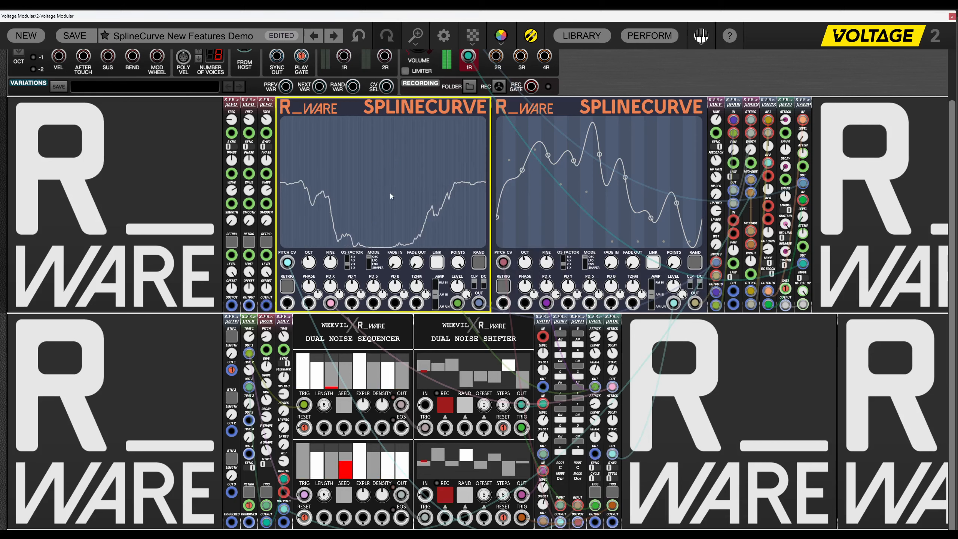
{"action": "right_click", "coordinate": [398, 185]}
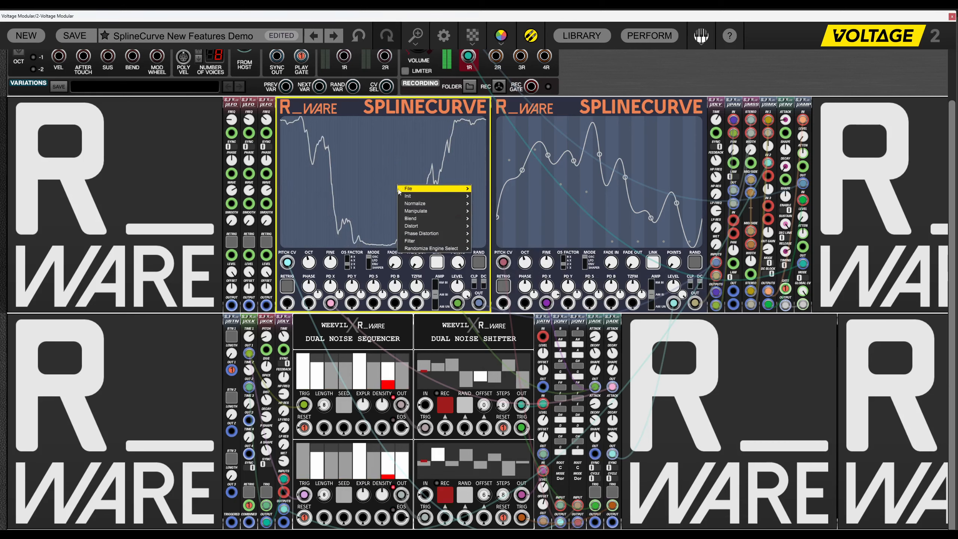
{"action": "mouse_move", "coordinate": [460, 240]}
{"action": "mouse_move", "coordinate": [528, 301]}
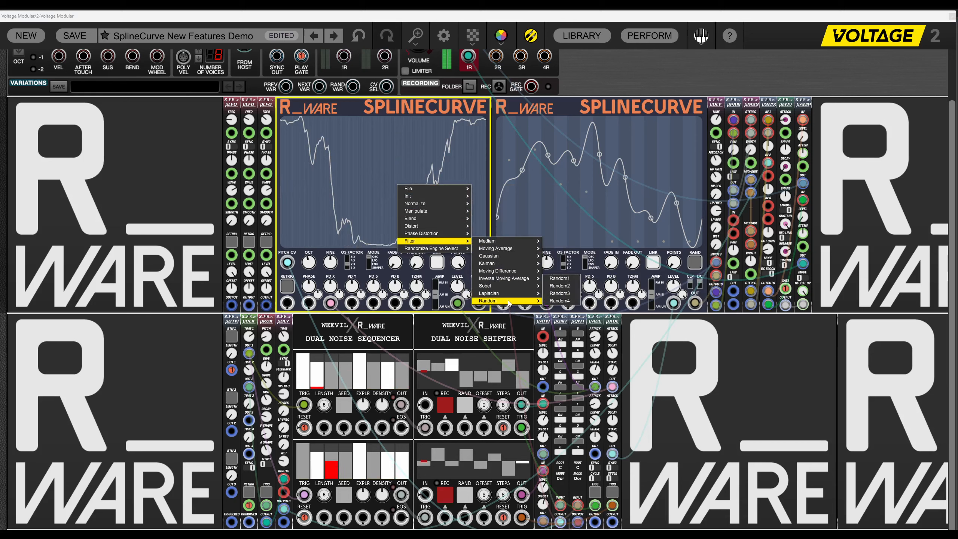
{"action": "left_click", "coordinate": [569, 301]}
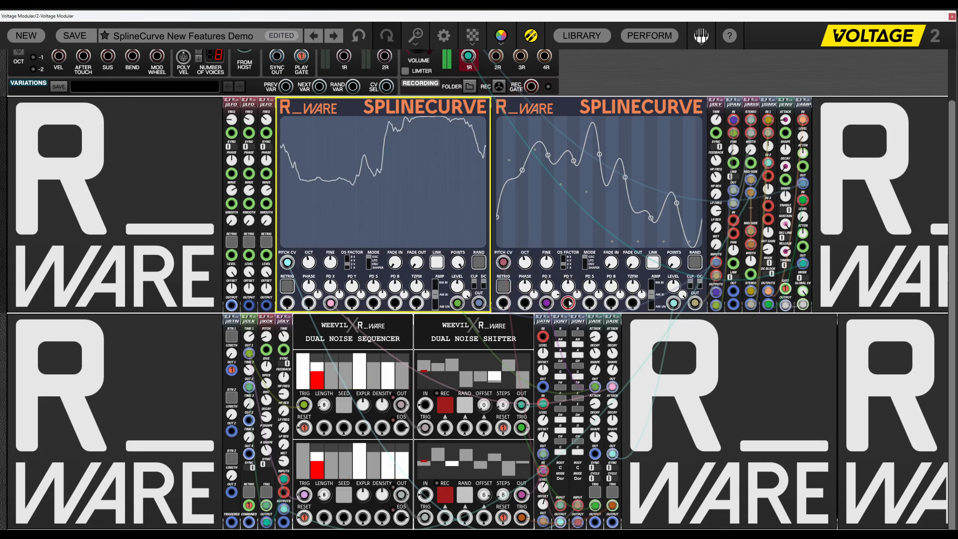
{"action": "left_click", "coordinate": [408, 158]}
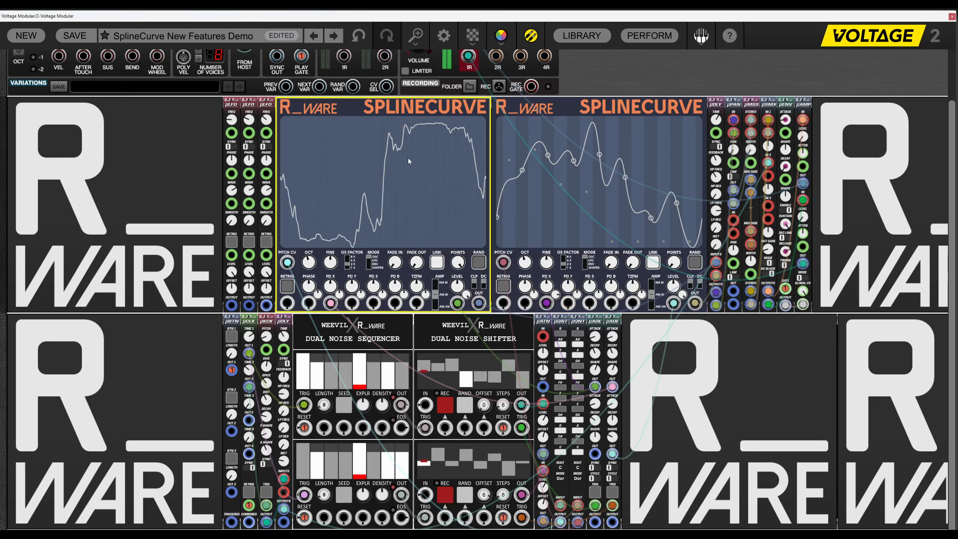
{"action": "right_click", "coordinate": [408, 179]}
{"action": "mouse_move", "coordinate": [441, 235]}
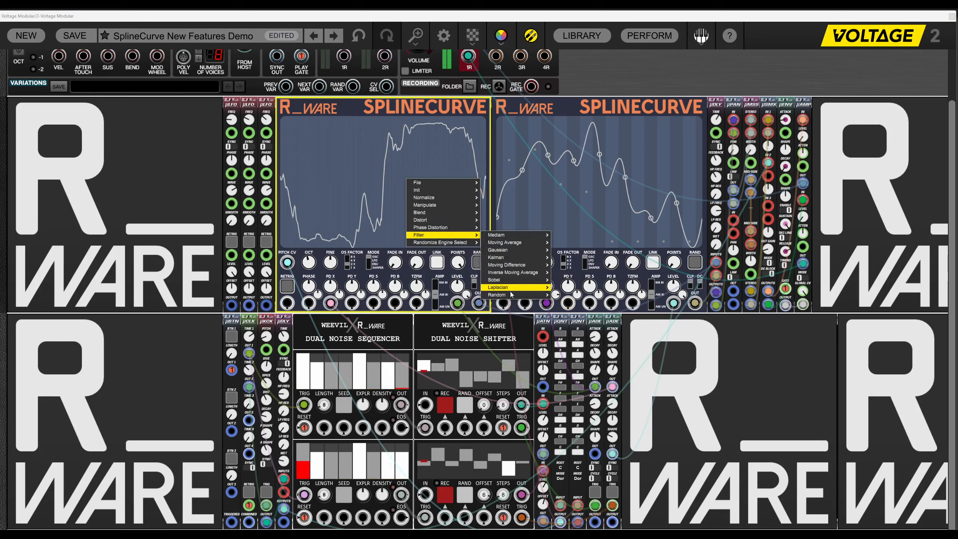
{"action": "left_click", "coordinate": [568, 295]}
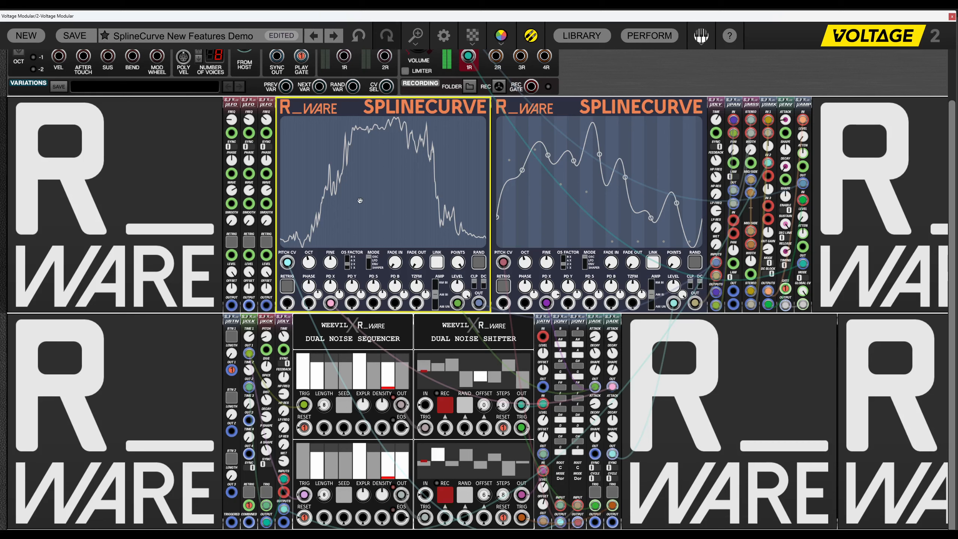
Randomize the selected SplineCurve's curve and filter it twice with Random4, normalizing the result.
{"action": "left_click", "coordinate": [479, 263]}
{"action": "right_click", "coordinate": [442, 164]}
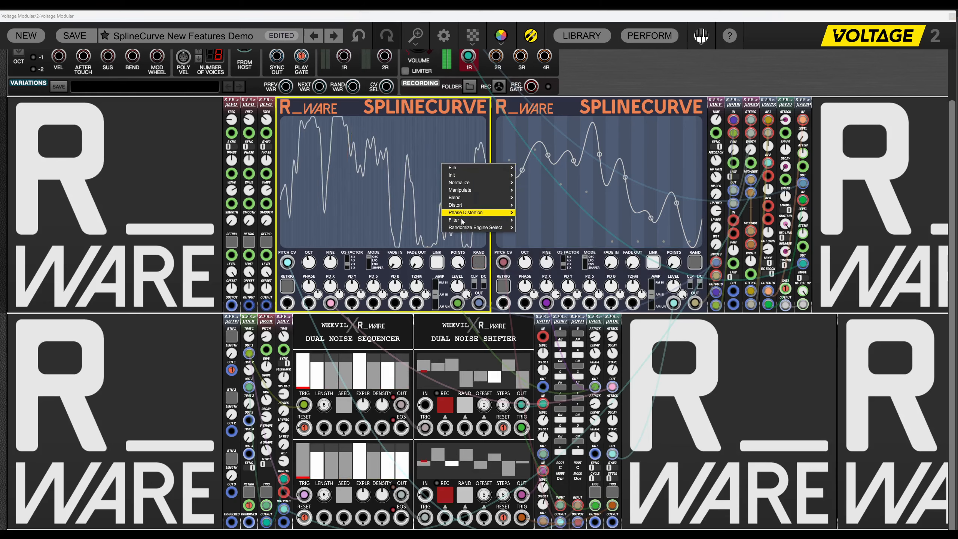
{"action": "mouse_move", "coordinate": [477, 220]}
{"action": "mouse_move", "coordinate": [547, 282]}
{"action": "left_click", "coordinate": [604, 281]}
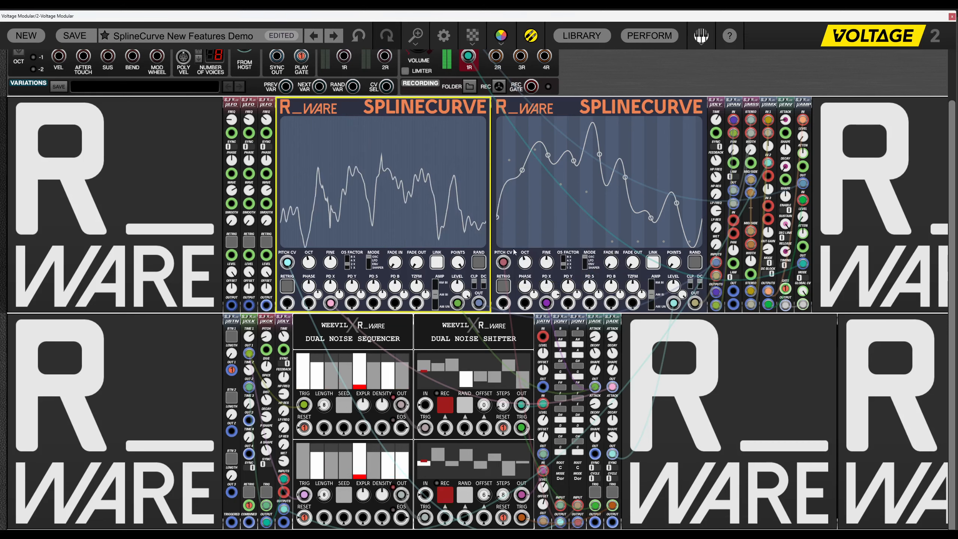
{"action": "right_click", "coordinate": [448, 219]}
{"action": "mouse_move", "coordinate": [562, 335]}
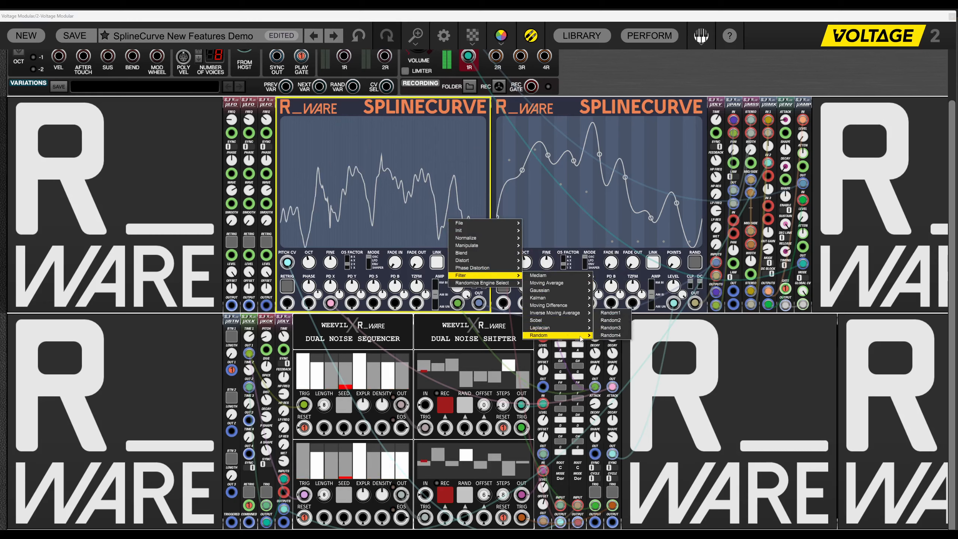
{"action": "left_click", "coordinate": [608, 335]}
{"action": "key", "text": "n"}
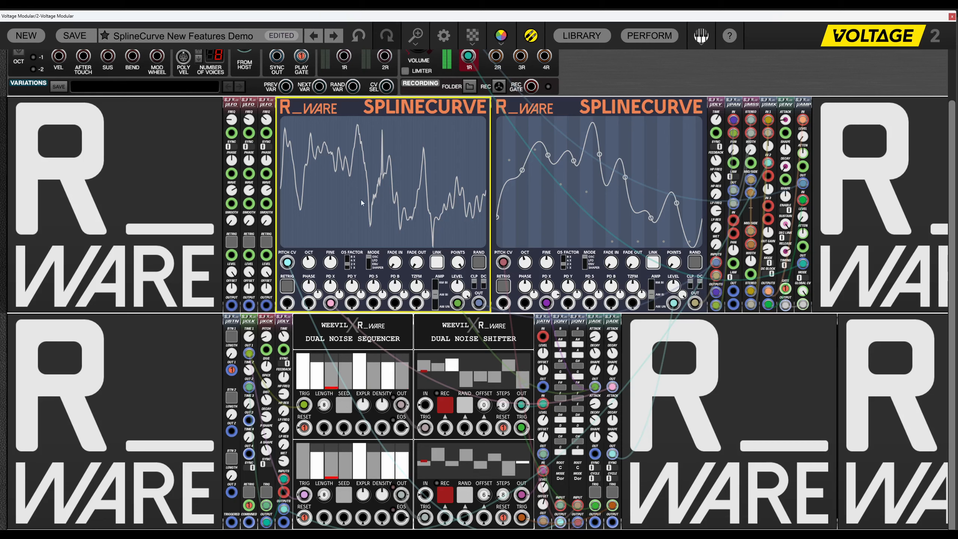
Randomize the selected SplineCurve's curve twice, apply a single Random4 filter pass and normalize it.
{"action": "left_click", "coordinate": [479, 265]}
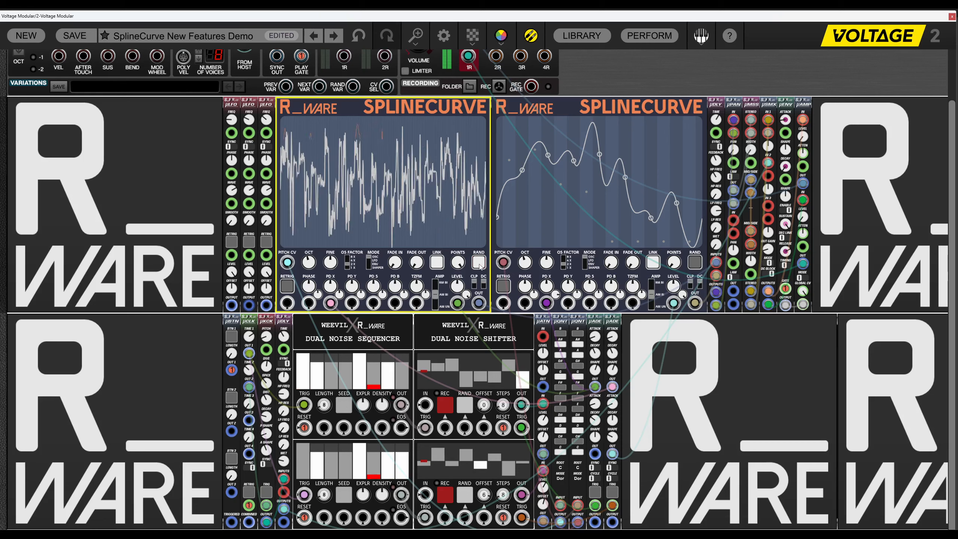
{"action": "left_click", "coordinate": [479, 265]}
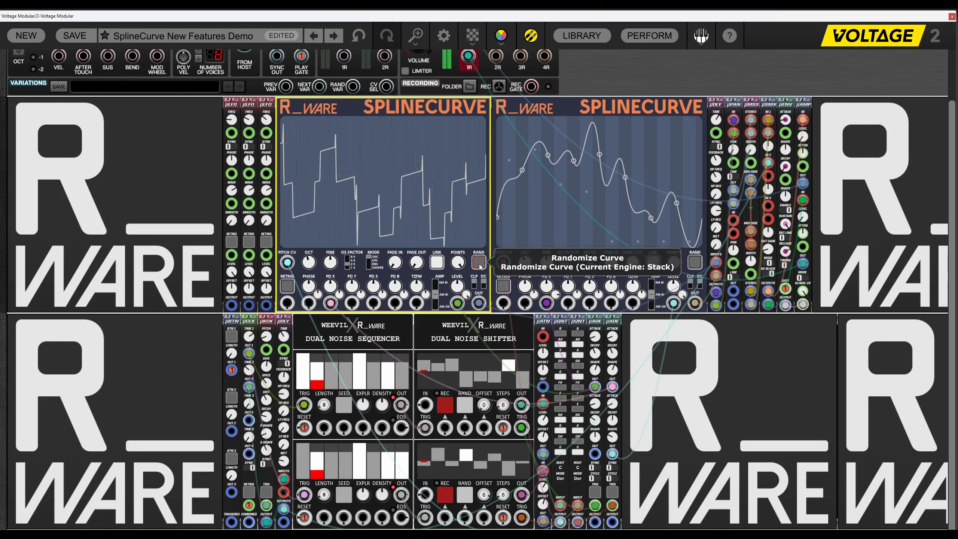
{"action": "right_click", "coordinate": [368, 150]}
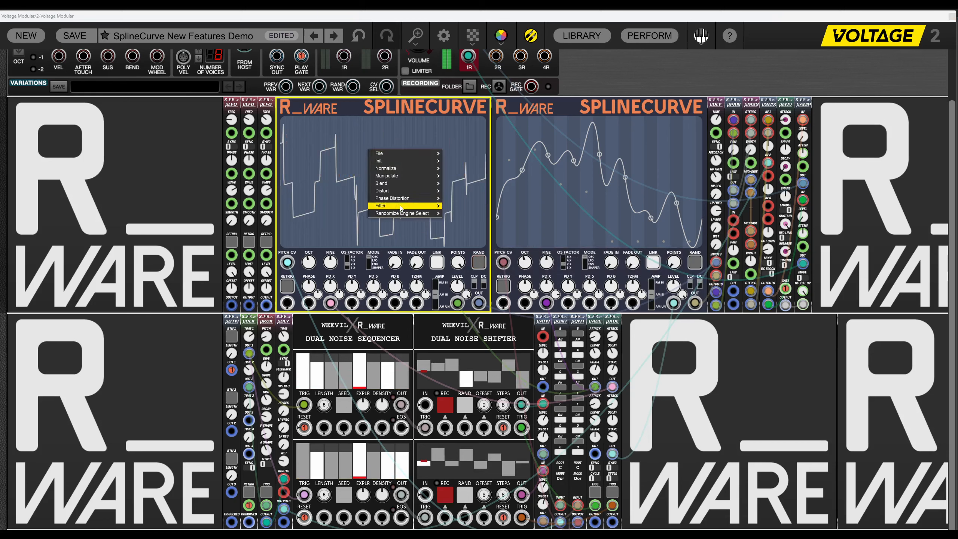
{"action": "mouse_move", "coordinate": [408, 206]}
{"action": "mouse_move", "coordinate": [483, 266]}
{"action": "left_click", "coordinate": [532, 288]}
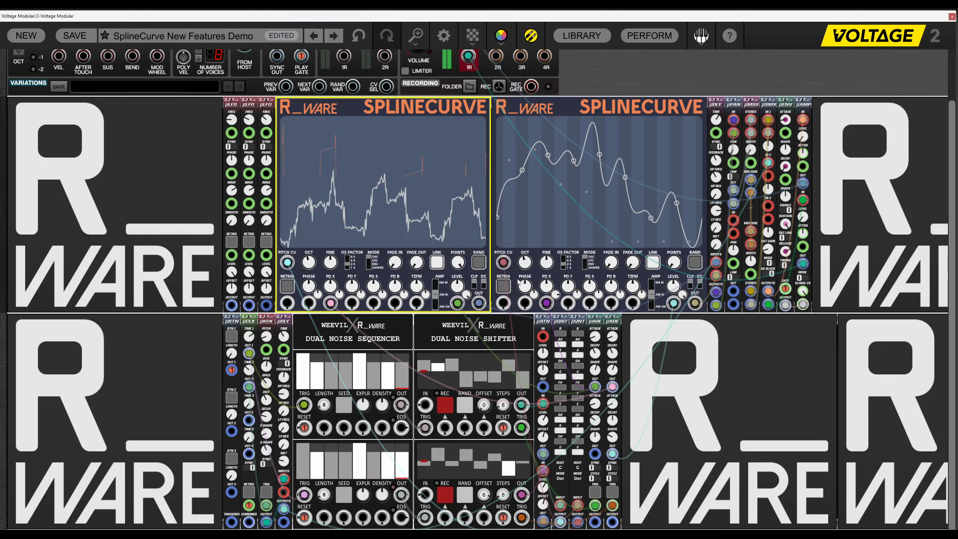
{"action": "key", "text": "n"}
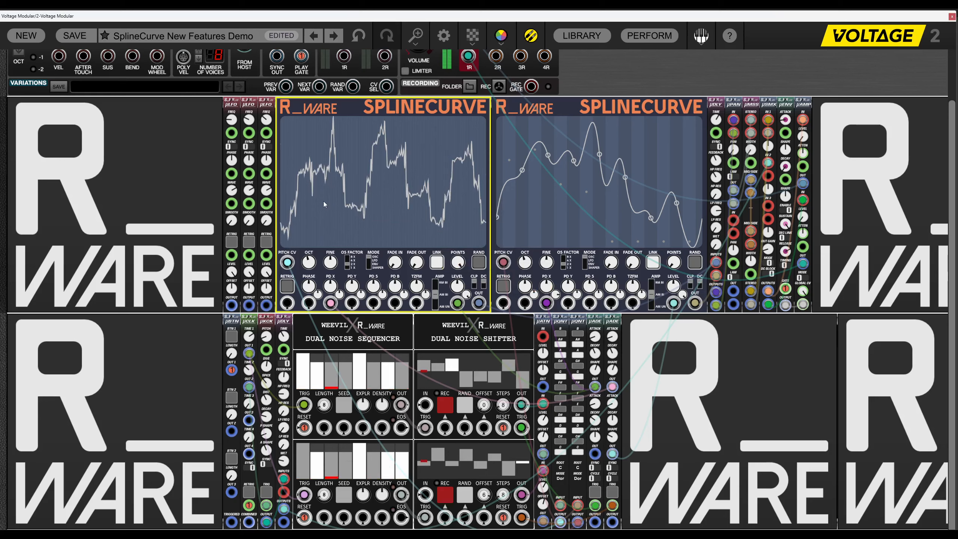
Choose Random Engine as the selected SplineCurve's randomize engine and randomize its curve several times.
{"action": "right_click", "coordinate": [396, 192]}
{"action": "mouse_move", "coordinate": [398, 193]}
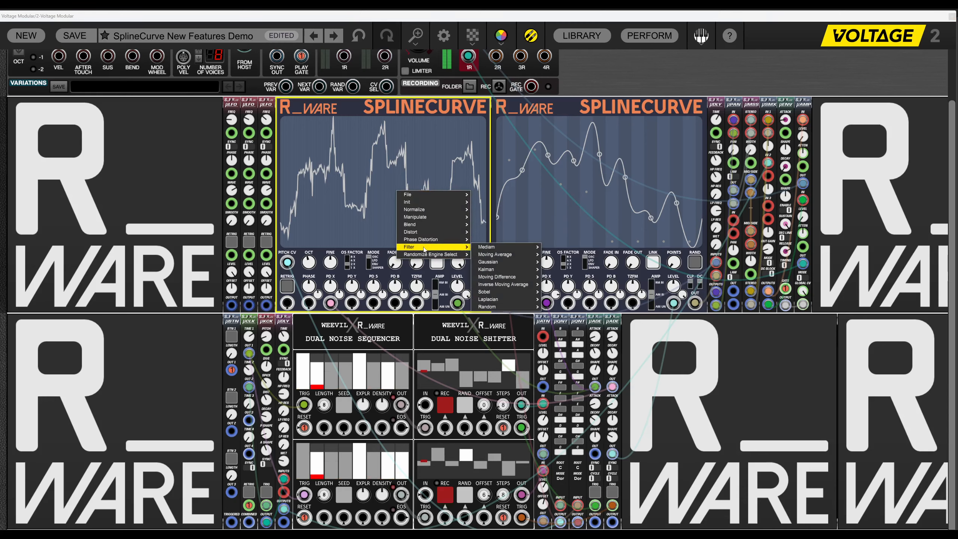
{"action": "mouse_move", "coordinate": [424, 257]}
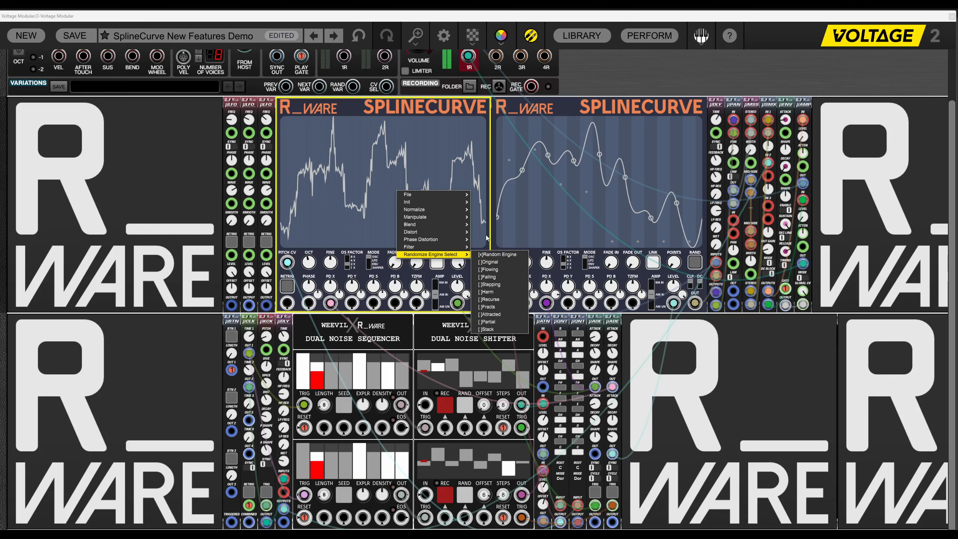
{"action": "left_click", "coordinate": [490, 255]}
{"action": "left_click", "coordinate": [478, 266]}
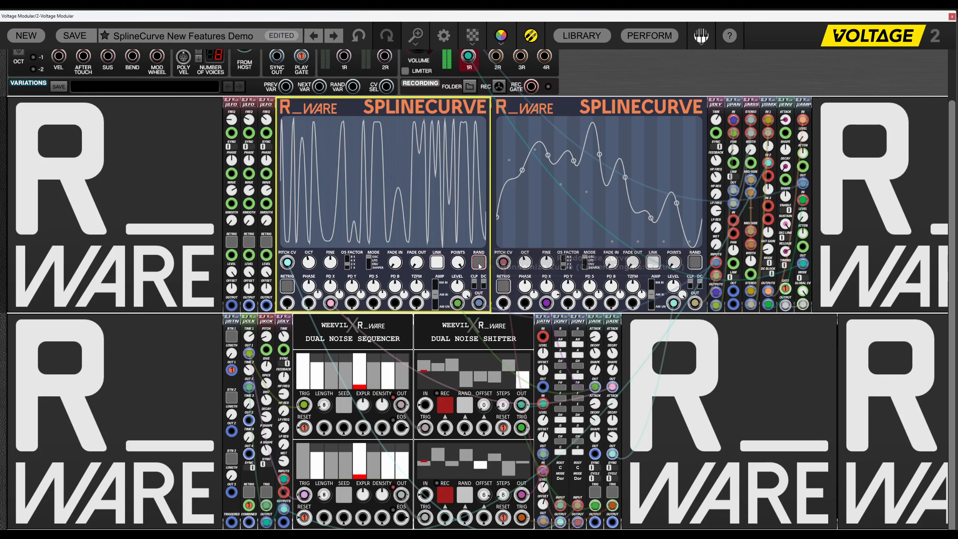
{"action": "left_click", "coordinate": [478, 269]}
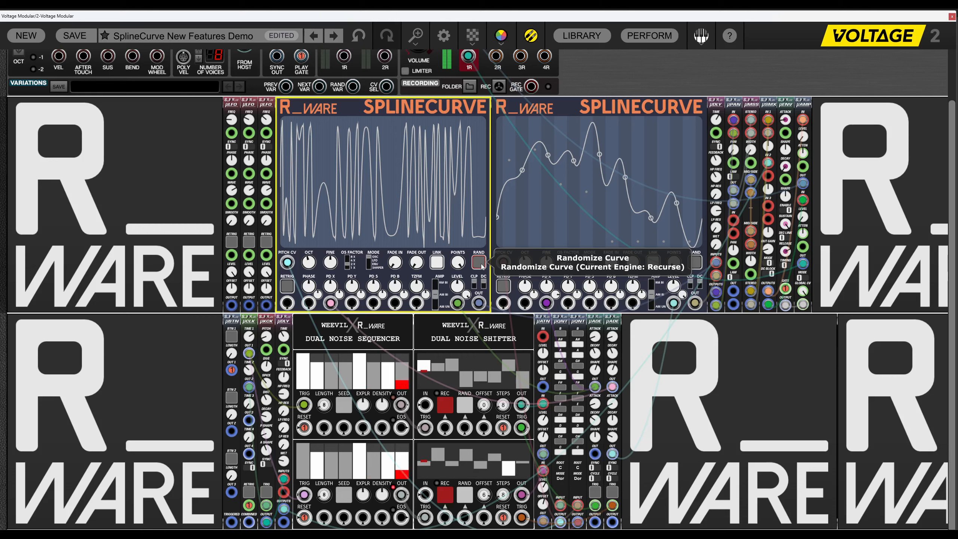
{"action": "left_click", "coordinate": [481, 266]}
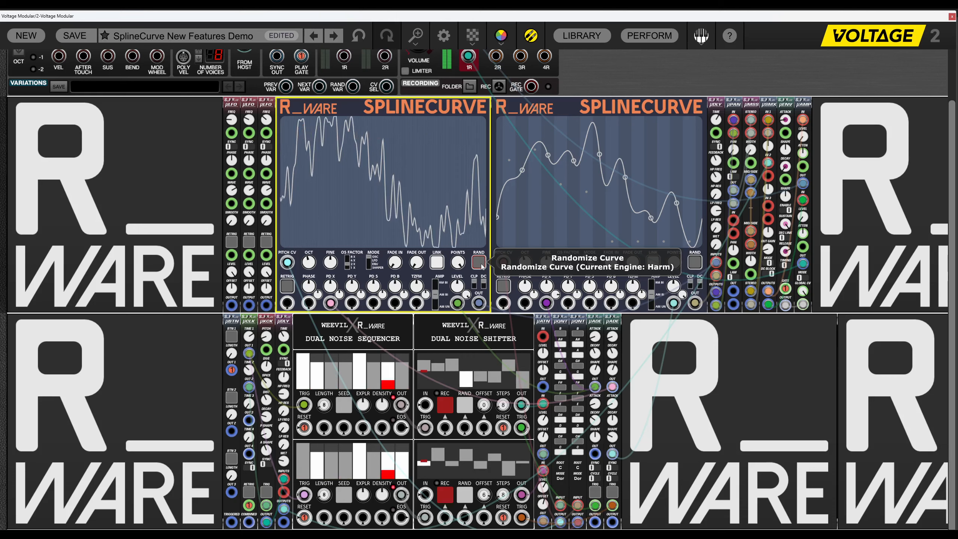
{"action": "left_click", "coordinate": [481, 266]}
{"action": "left_click", "coordinate": [481, 265]}
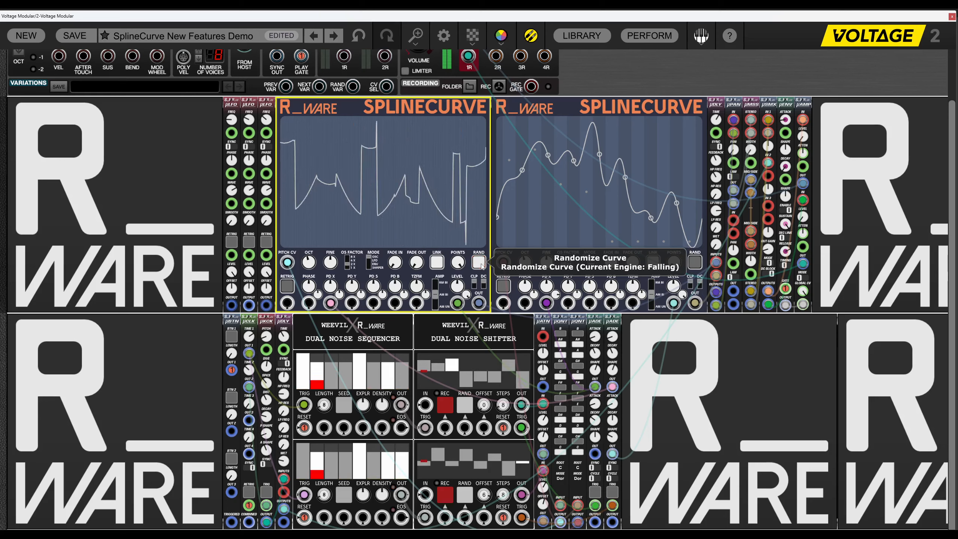
{"action": "left_click", "coordinate": [481, 265]}
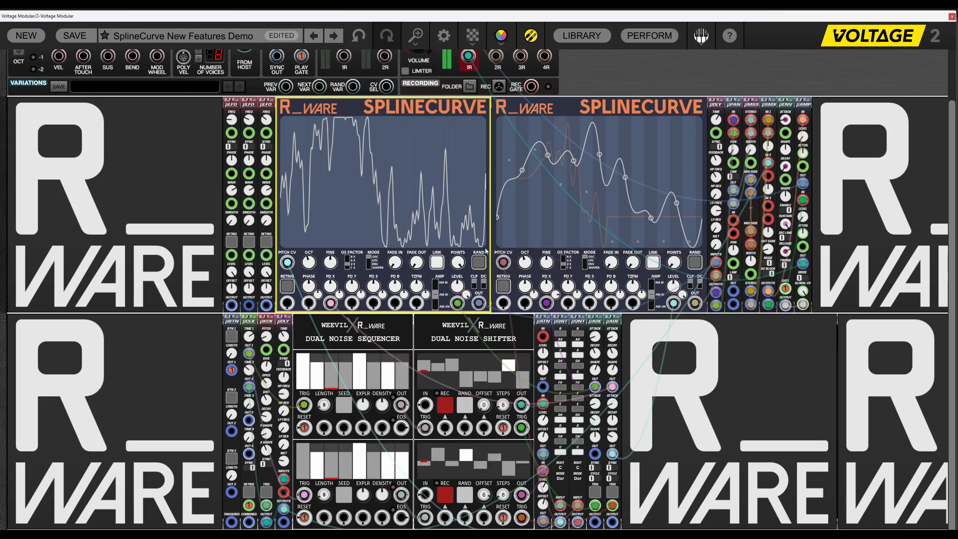
Set the selected SplineCurve's randomize engine to Original and randomize the curve twice.
{"action": "right_click", "coordinate": [409, 169]}
{"action": "mouse_move", "coordinate": [453, 230]}
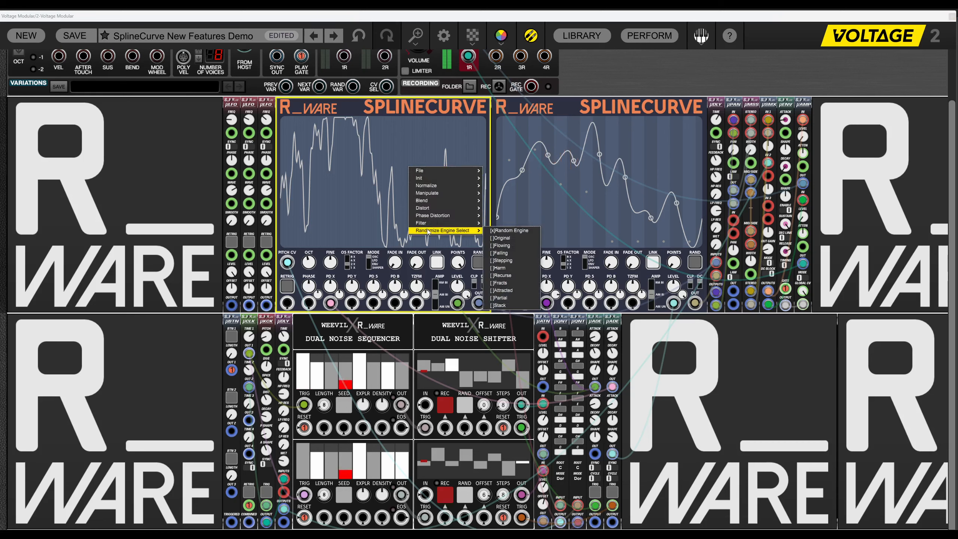
{"action": "left_click", "coordinate": [512, 238]}
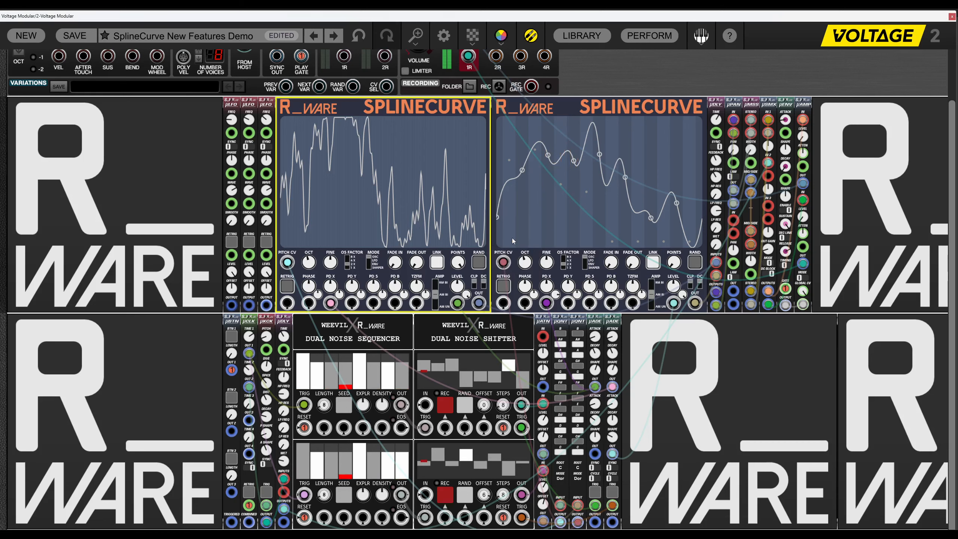
{"action": "left_click", "coordinate": [478, 264]}
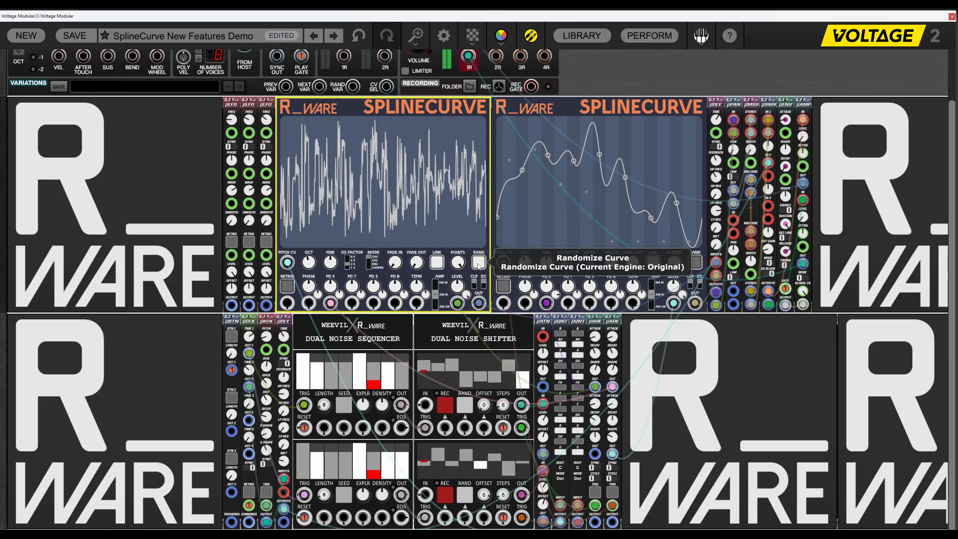
{"action": "left_click", "coordinate": [478, 264]}
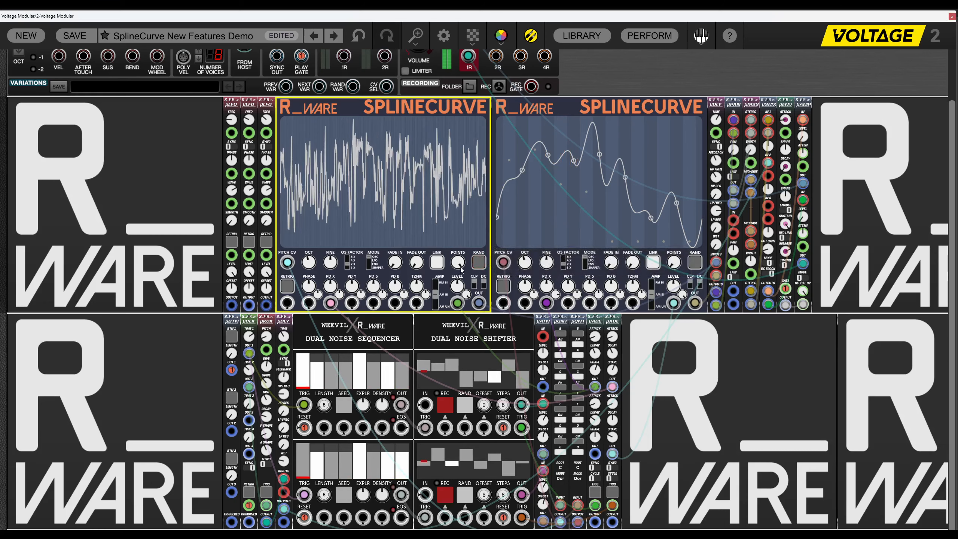
Reduce the selected SplineCurve's number of segments and randomize the curve three times with the Original engine.
{"action": "mouse_move", "coordinate": [461, 268]}
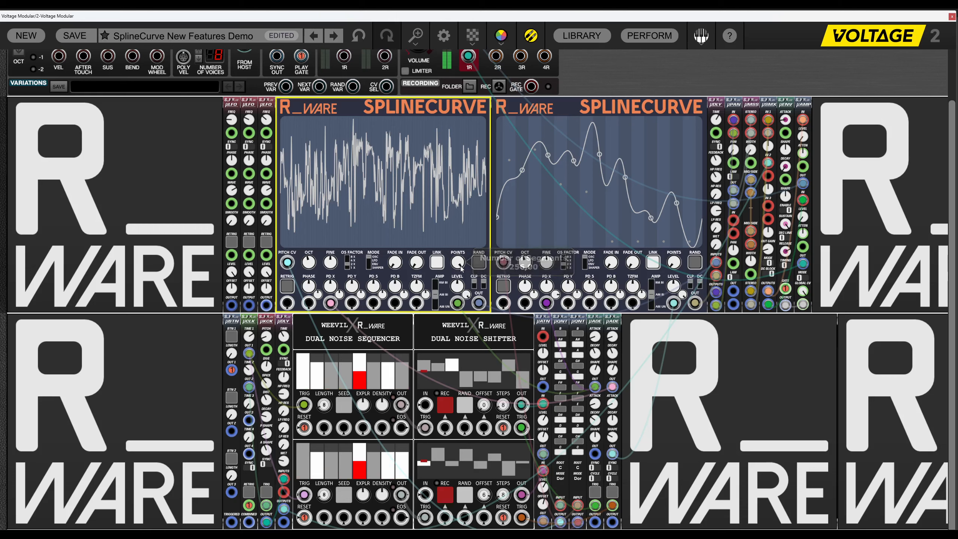
{"action": "left_click_drag", "start_coordinate": [460, 268], "coordinate": [462, 397]}
{"action": "left_click", "coordinate": [480, 266]}
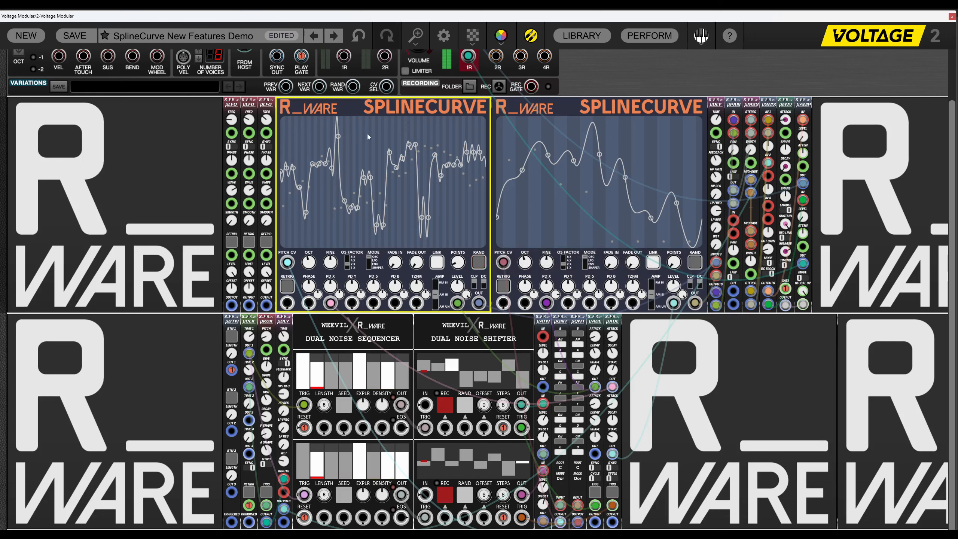
{"action": "left_click", "coordinate": [479, 266]}
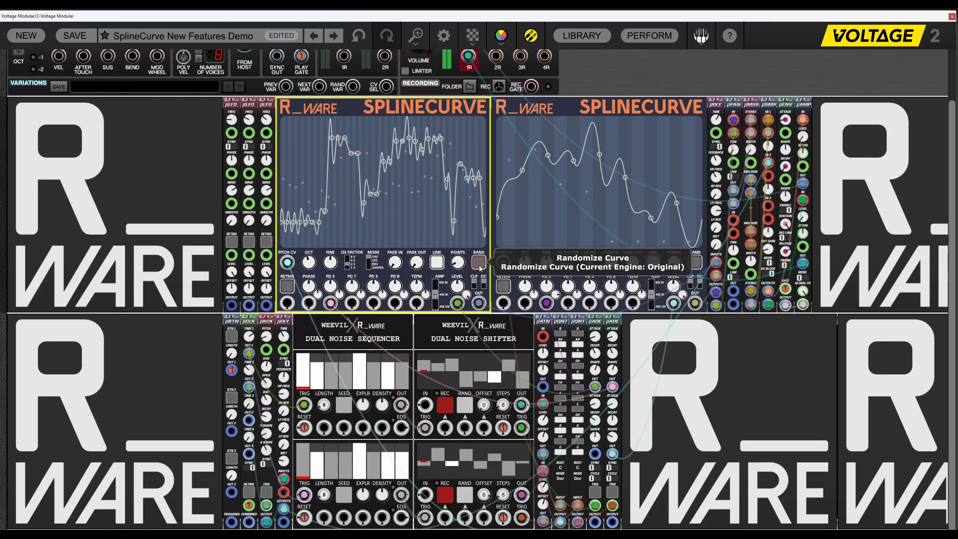
{"action": "left_click", "coordinate": [479, 266]}
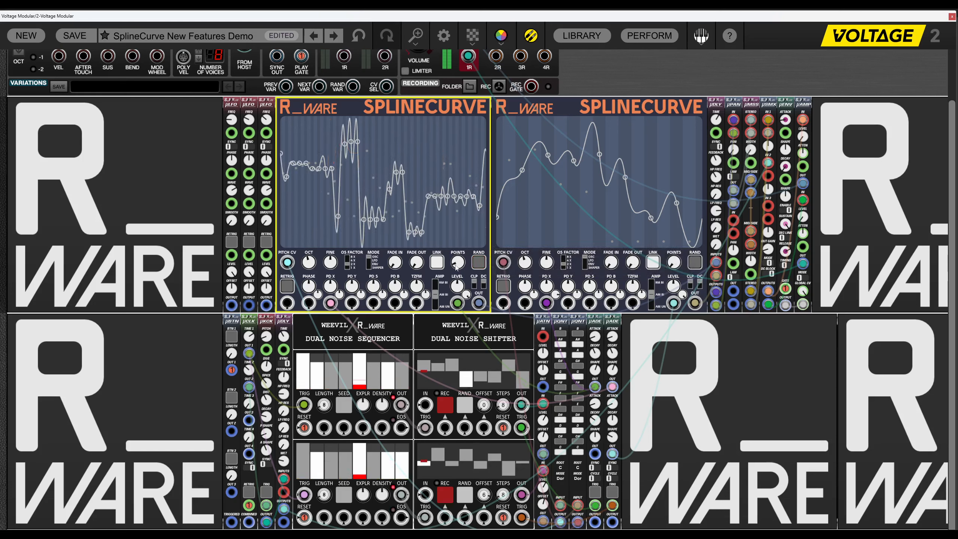
Raise the selected SplineCurve's number of segments again and randomize the curve twice.
{"action": "left_click_drag", "start_coordinate": [454, 270], "coordinate": [464, 135]}
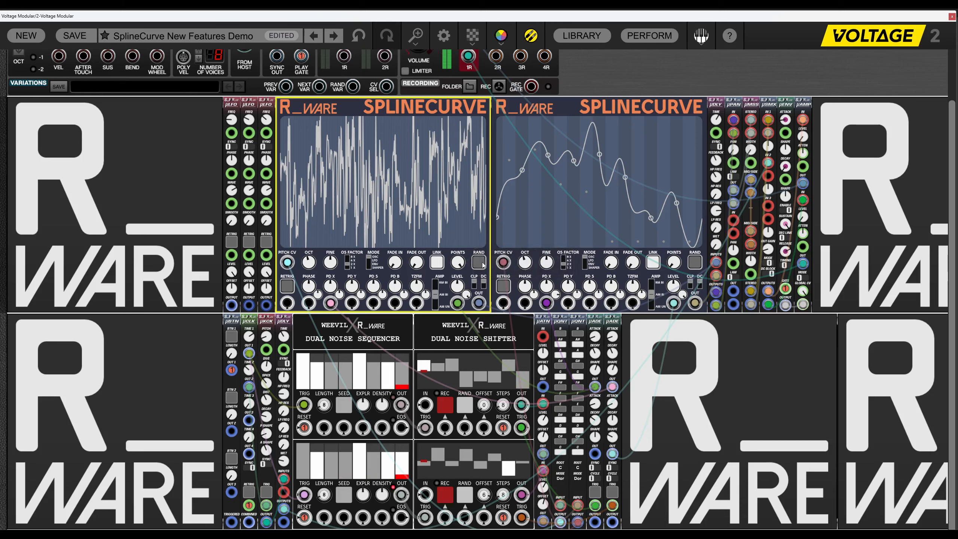
{"action": "left_click", "coordinate": [479, 264]}
{"action": "left_click", "coordinate": [479, 267]}
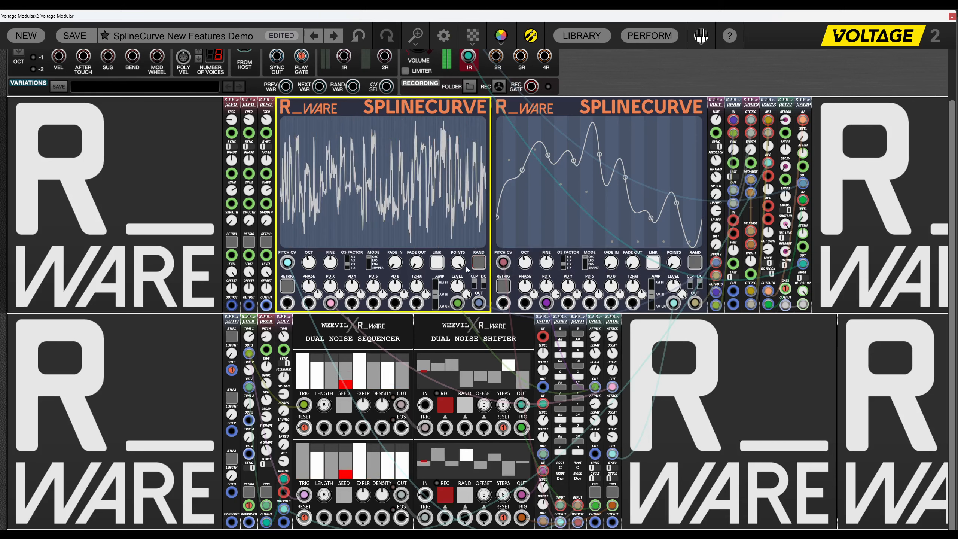
Randomize the selected SplineCurve once more, set its randomize engine to Flowing, and randomize the curve five times.
{"action": "left_click", "coordinate": [478, 267]}
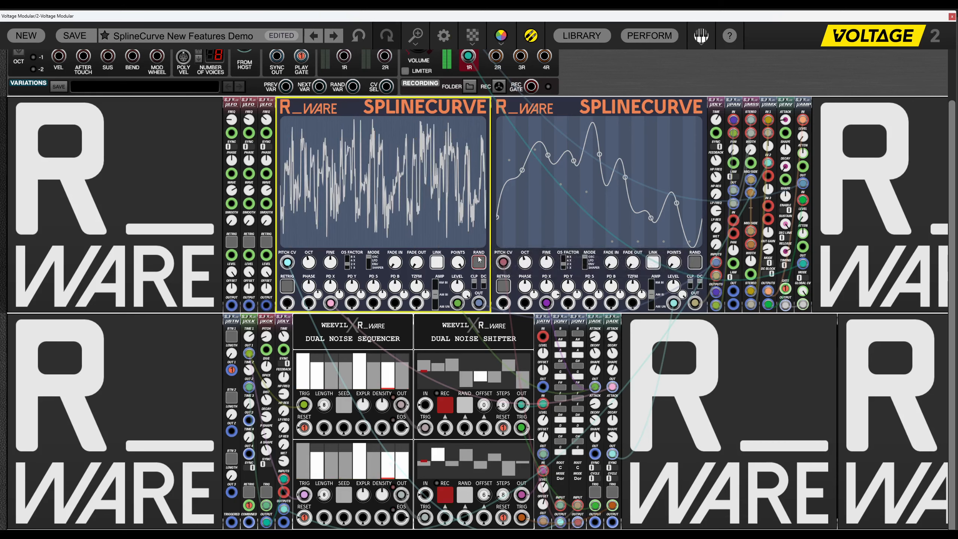
{"action": "right_click", "coordinate": [479, 267]}
{"action": "mouse_move", "coordinate": [464, 287]}
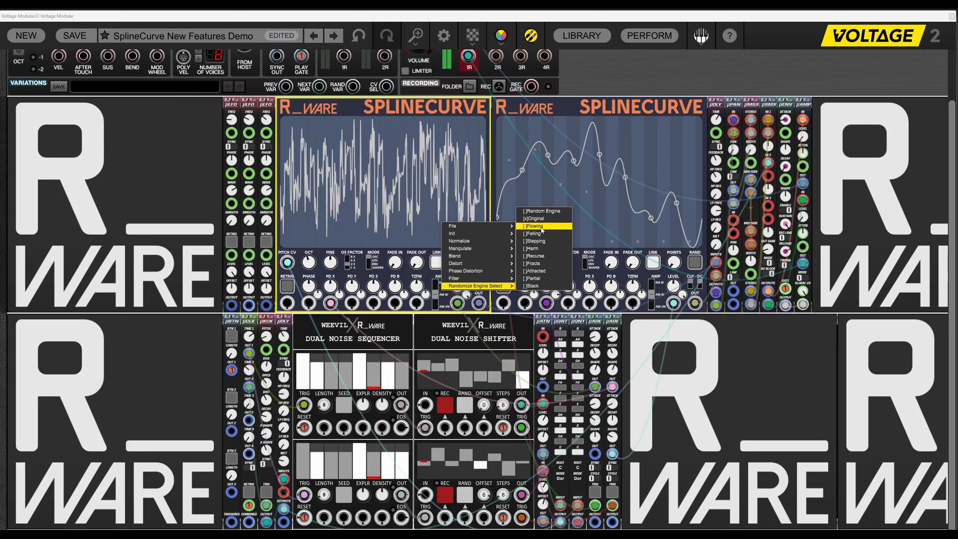
{"action": "left_click", "coordinate": [553, 226]}
{"action": "left_click", "coordinate": [478, 262]}
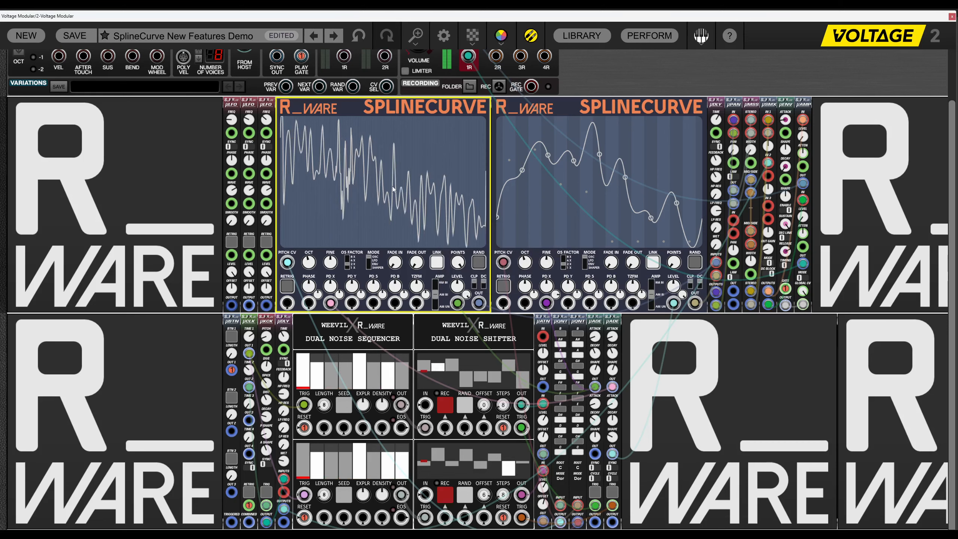
{"action": "left_click", "coordinate": [479, 263]}
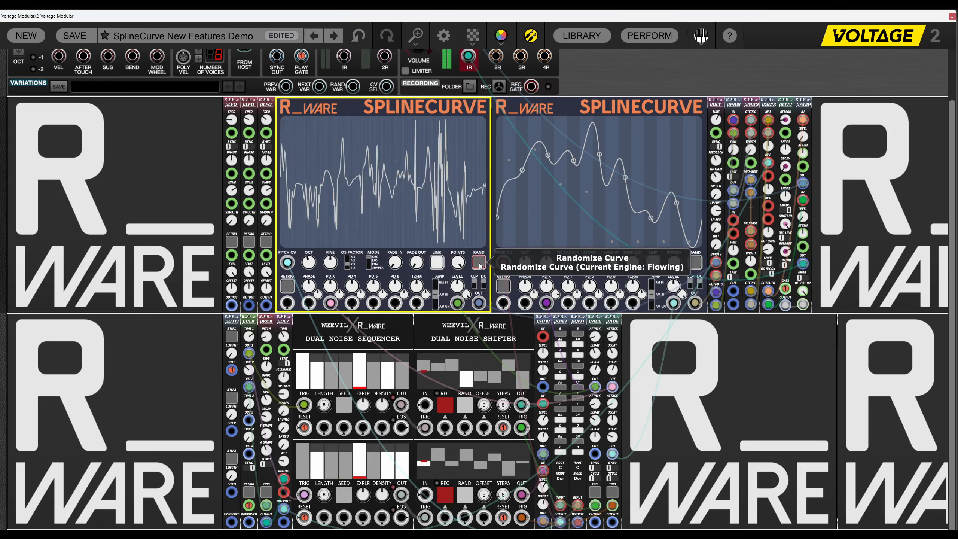
{"action": "left_click", "coordinate": [479, 265]}
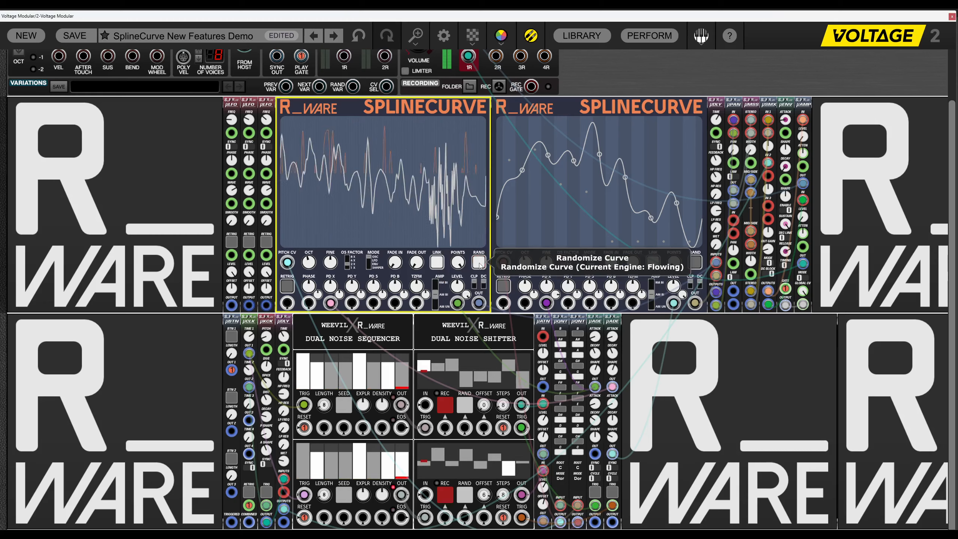
{"action": "left_click", "coordinate": [479, 264]}
{"action": "left_click", "coordinate": [479, 264]}
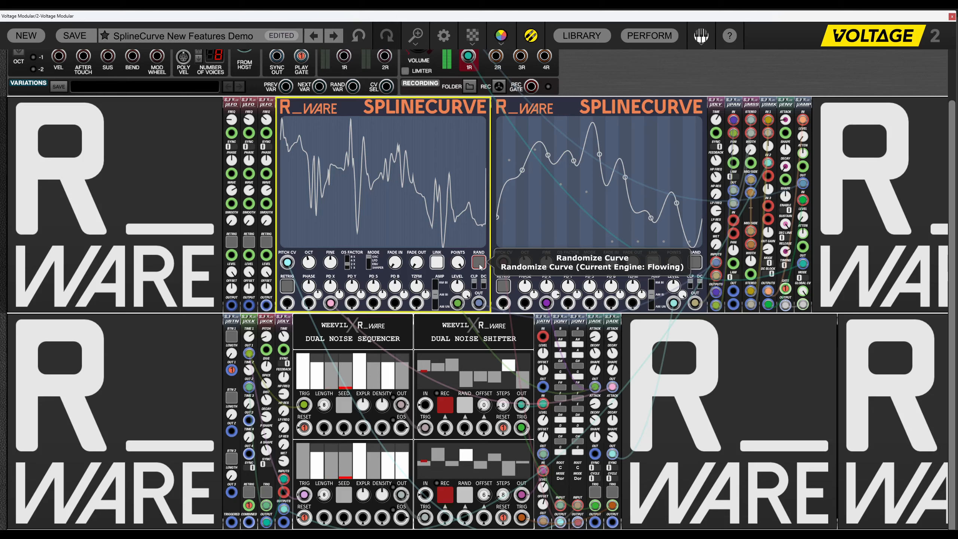
Check which randomize engine is active and randomize the selected SplineCurve's curve seven more times with the Flowing engine.
{"action": "right_click", "coordinate": [373, 202]}
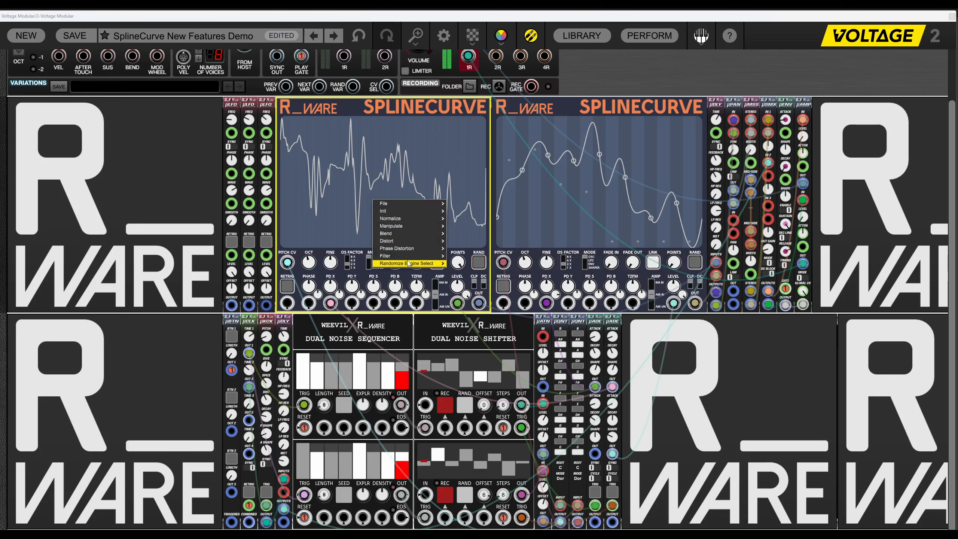
{"action": "mouse_move", "coordinate": [422, 263]}
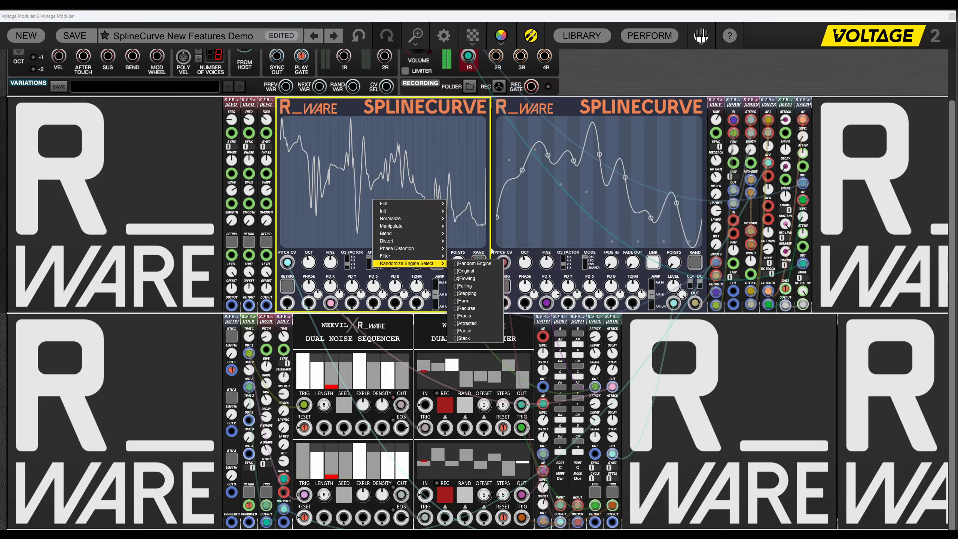
{"action": "left_click", "coordinate": [486, 256]}
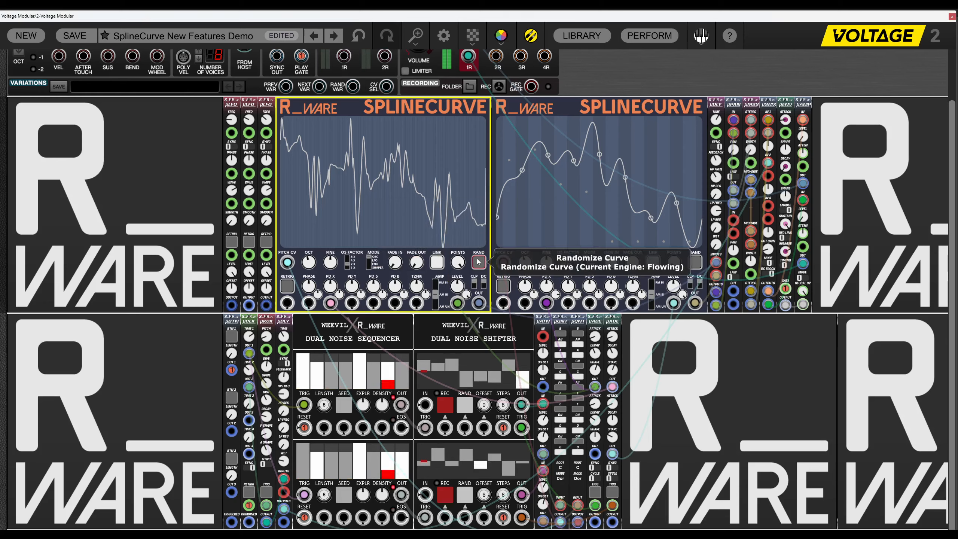
{"action": "left_click", "coordinate": [478, 261]}
{"action": "left_click", "coordinate": [478, 264]}
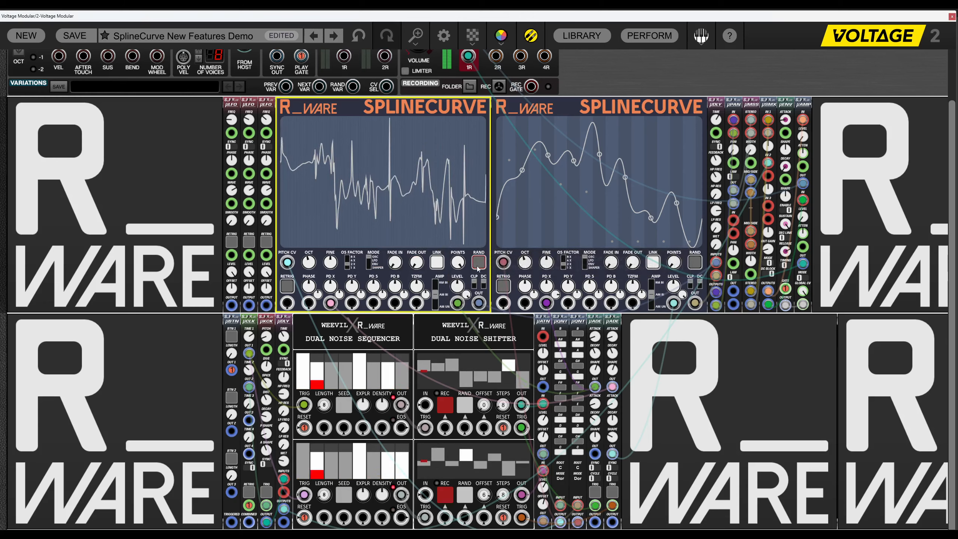
{"action": "left_click", "coordinate": [477, 267]}
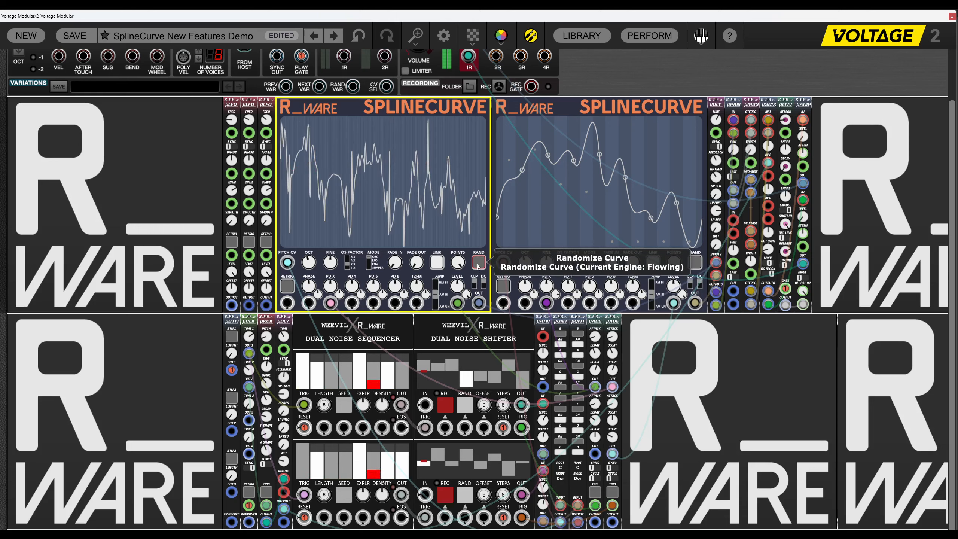
{"action": "left_click", "coordinate": [478, 267]}
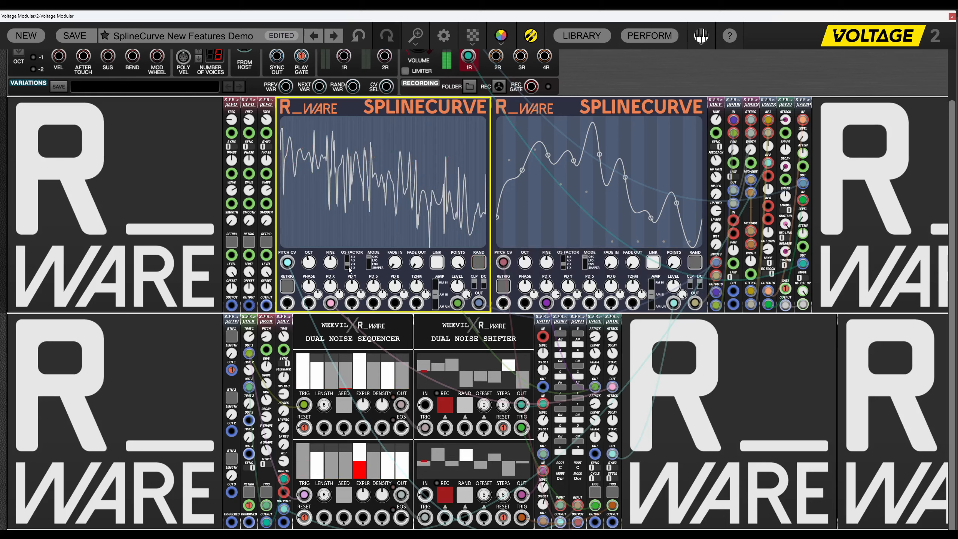
{"action": "left_click", "coordinate": [484, 267]}
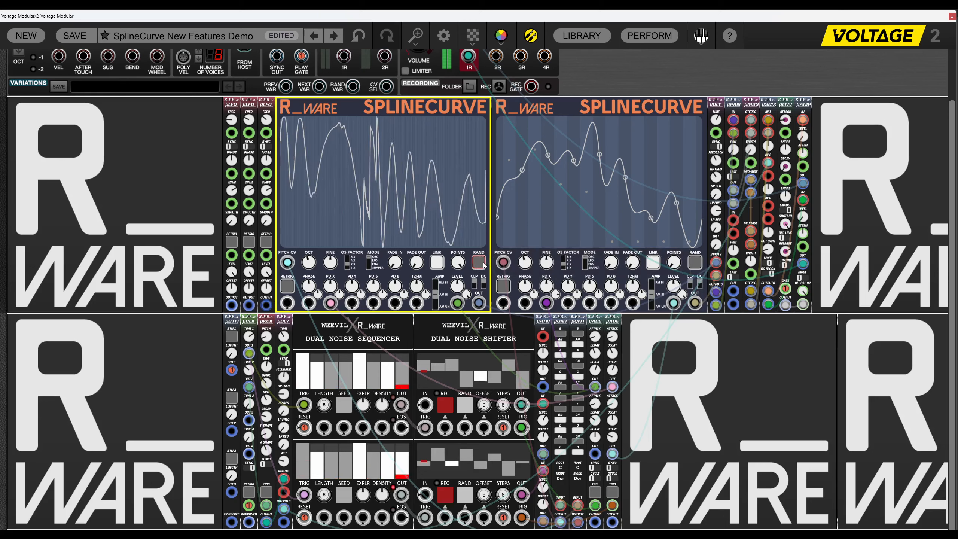
{"action": "left_click", "coordinate": [484, 264]}
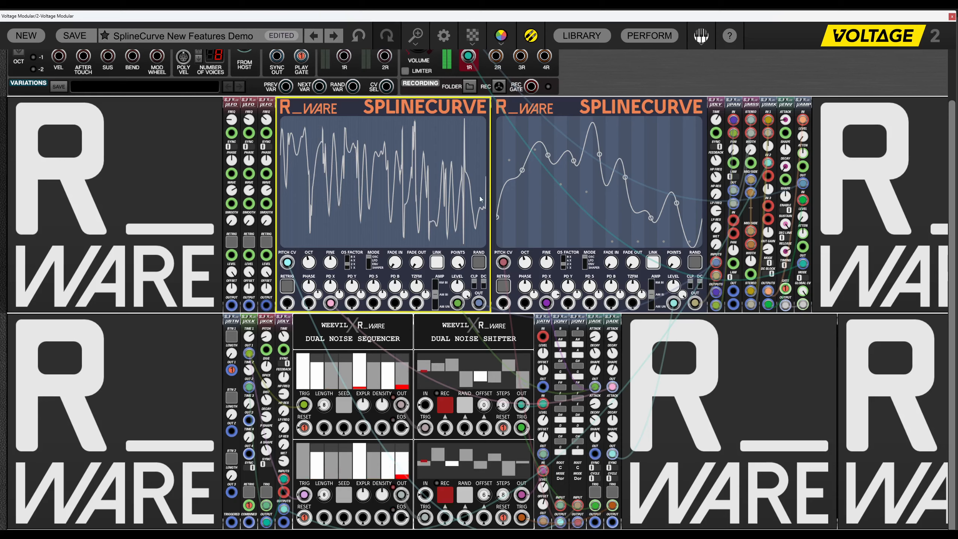
{"action": "left_click", "coordinate": [482, 266]}
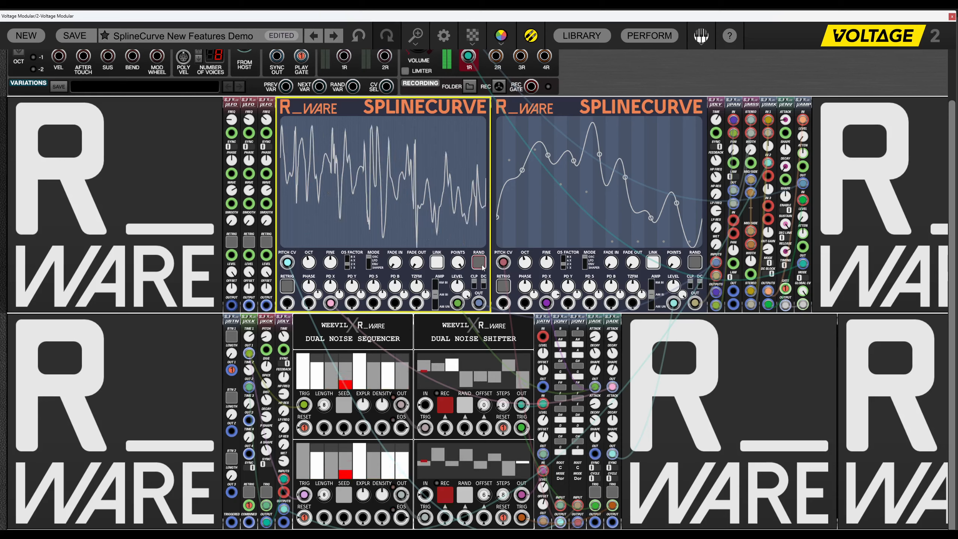
Blend the Flowing-generated curve with a sine at 50% and distort it with Power Shape Out at level 3.
{"action": "right_click", "coordinate": [449, 234]}
{"action": "mouse_move", "coordinate": [509, 267]}
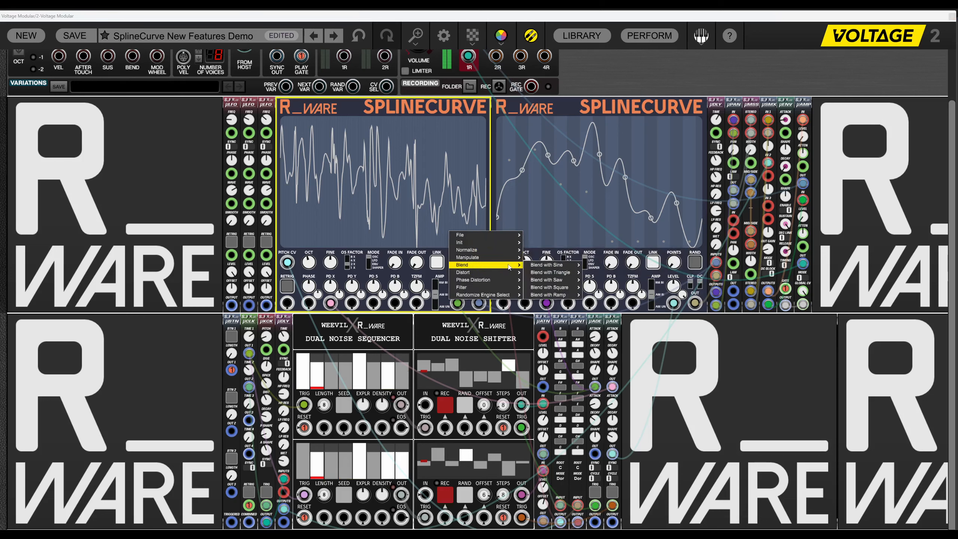
{"action": "mouse_move", "coordinate": [565, 265]}
{"action": "left_click", "coordinate": [592, 280]}
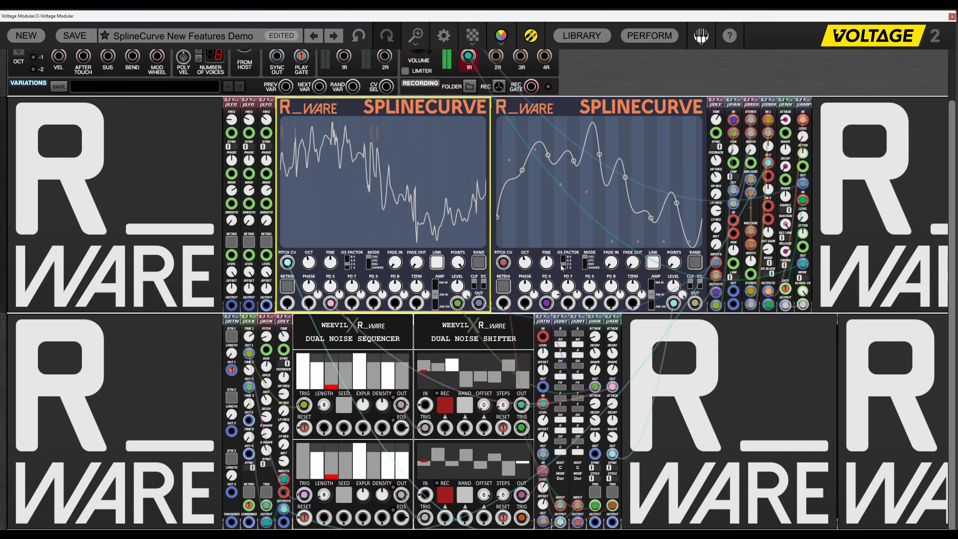
{"action": "right_click", "coordinate": [437, 185]}
{"action": "mouse_move", "coordinate": [471, 224]}
{"action": "mouse_move", "coordinate": [534, 225]}
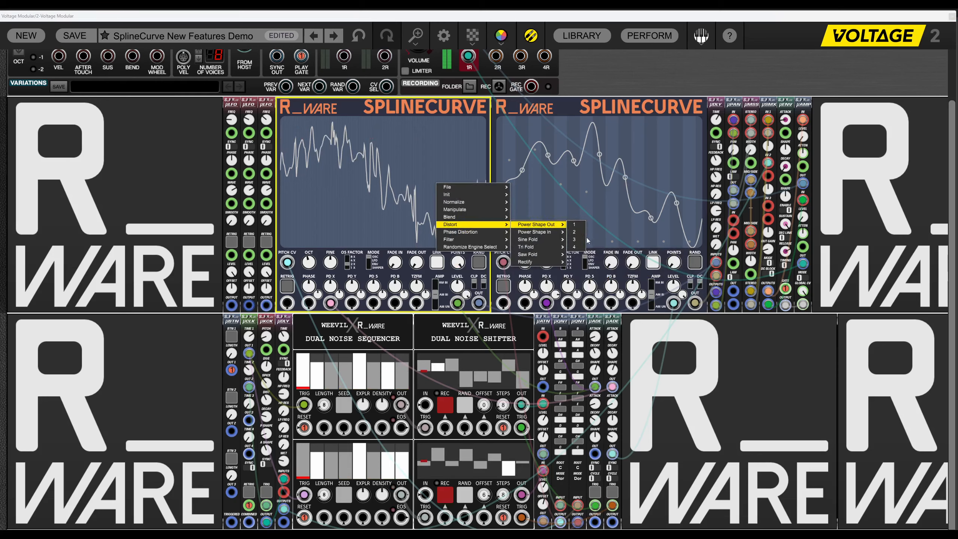
{"action": "left_click", "coordinate": [587, 238]}
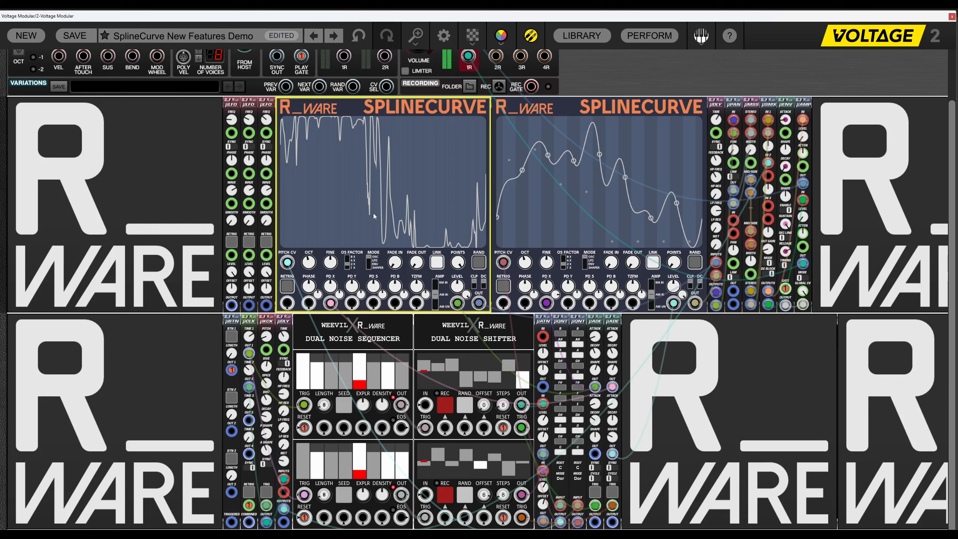
Set the selected SplineCurve's randomize engine to Falling and randomize the curve several times.
{"action": "right_click", "coordinate": [441, 167]}
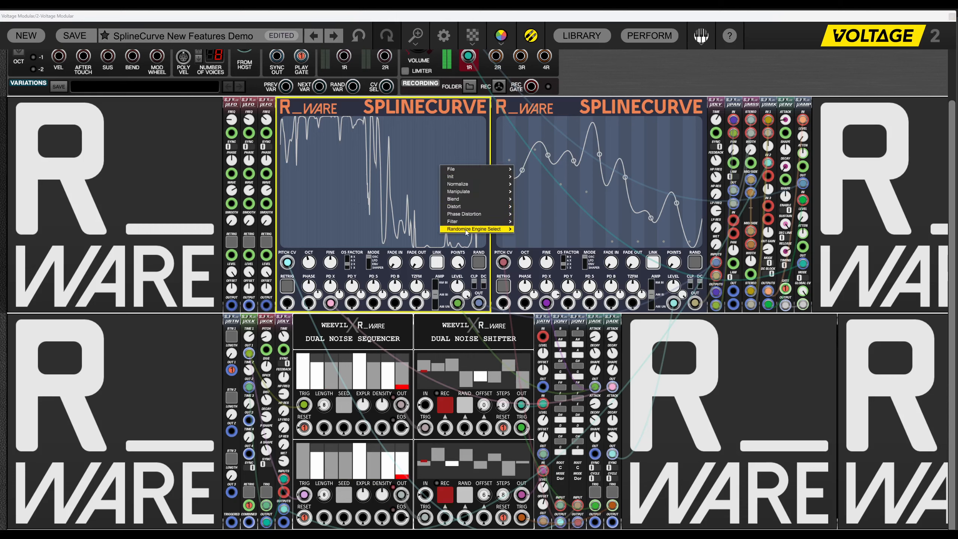
{"action": "mouse_move", "coordinate": [491, 229]}
{"action": "left_click", "coordinate": [549, 252]}
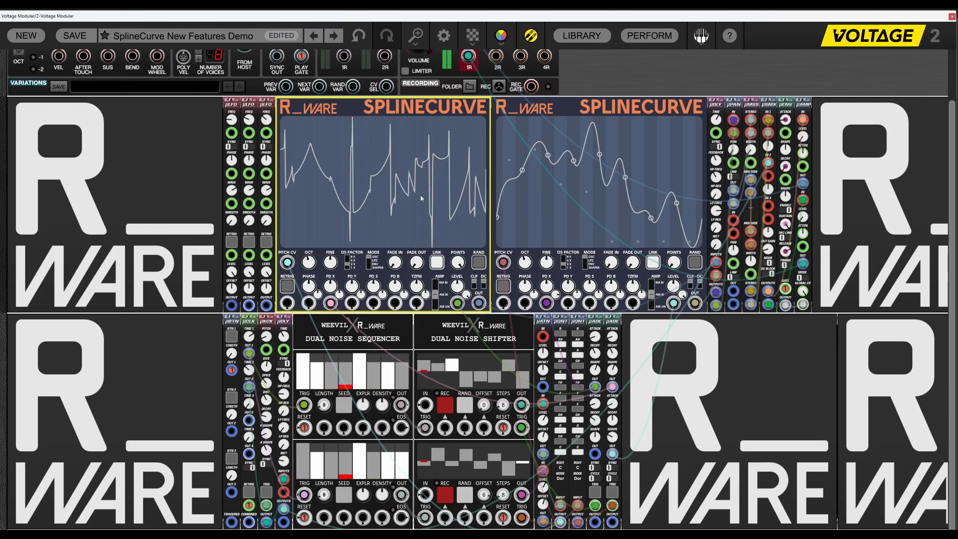
{"action": "left_click", "coordinate": [484, 266]}
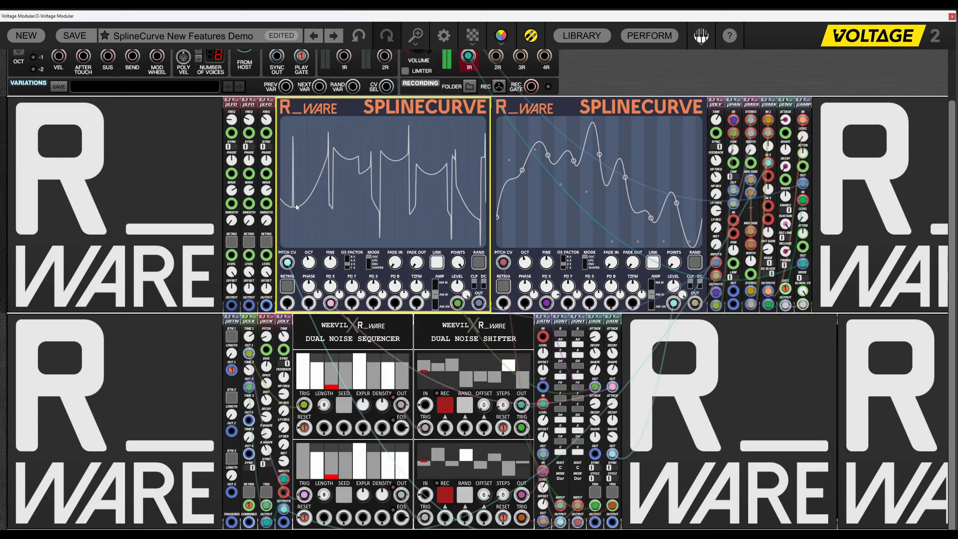
{"action": "left_click", "coordinate": [482, 265]}
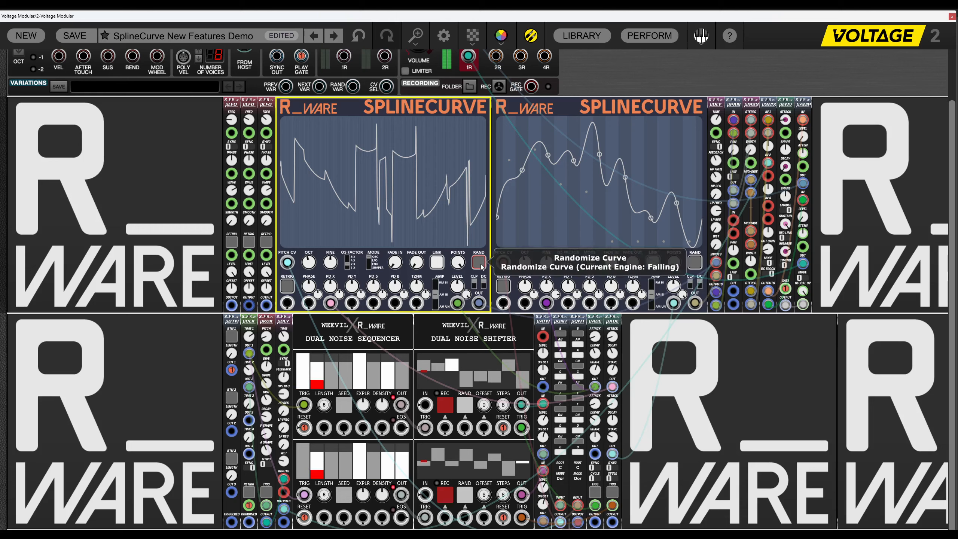
{"action": "left_click", "coordinate": [481, 266]}
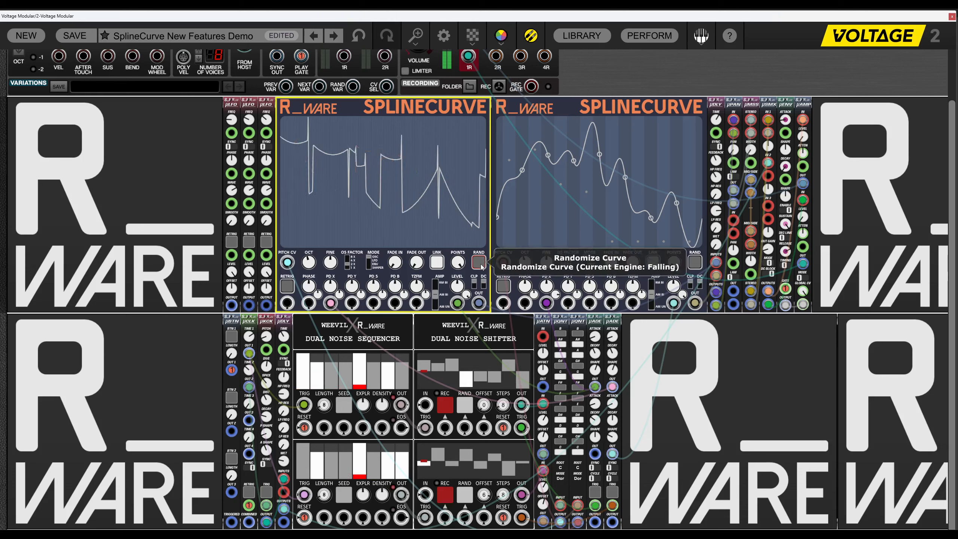
Set the selected SplineCurve's randomize engine to Stepping and randomize the curve several times.
{"action": "right_click", "coordinate": [399, 223]}
{"action": "mouse_move", "coordinate": [434, 286]}
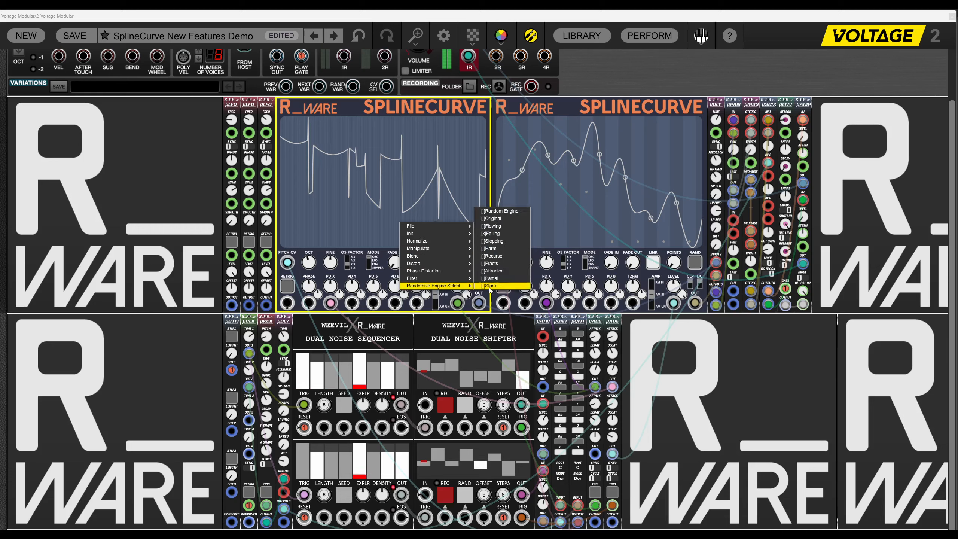
{"action": "left_click", "coordinate": [492, 241]}
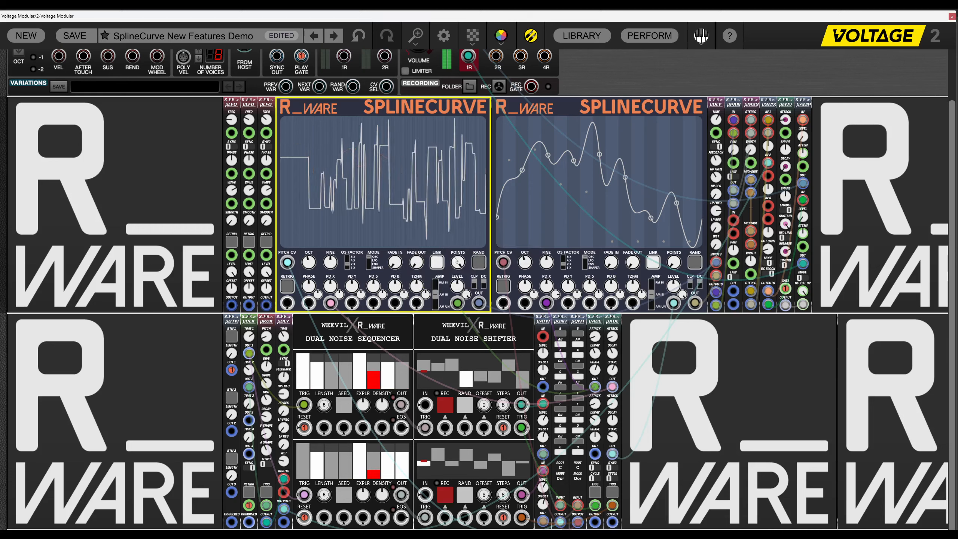
{"action": "left_click", "coordinate": [478, 262]}
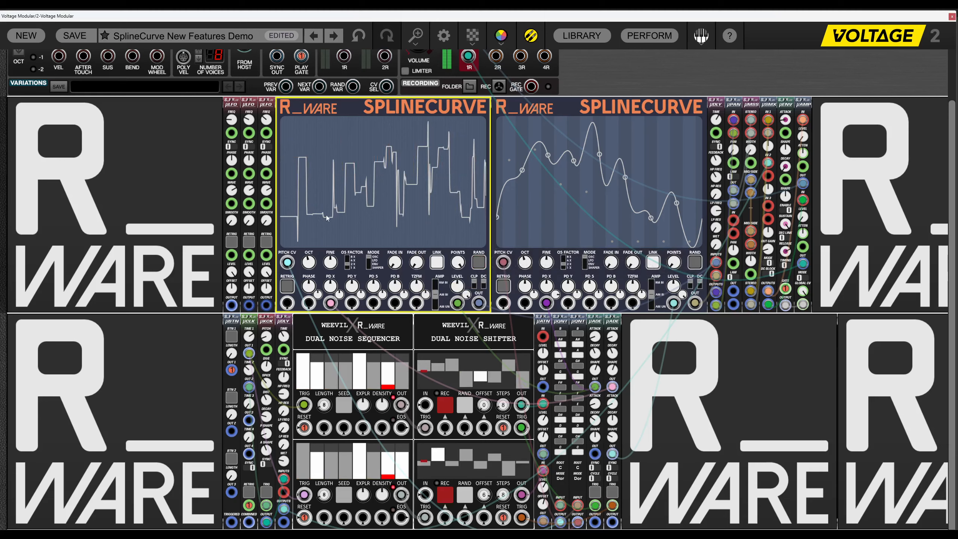
{"action": "left_click", "coordinate": [478, 264]}
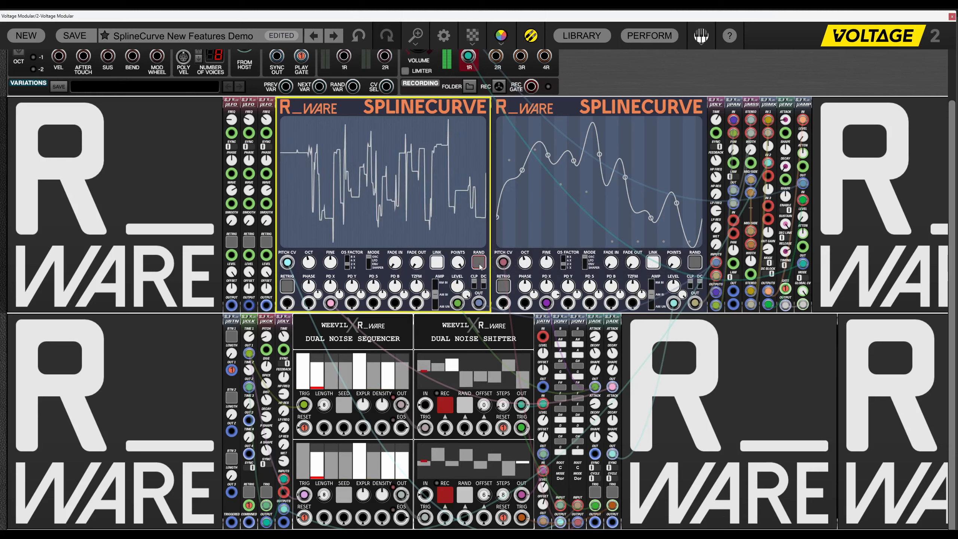
{"action": "left_click", "coordinate": [479, 263]}
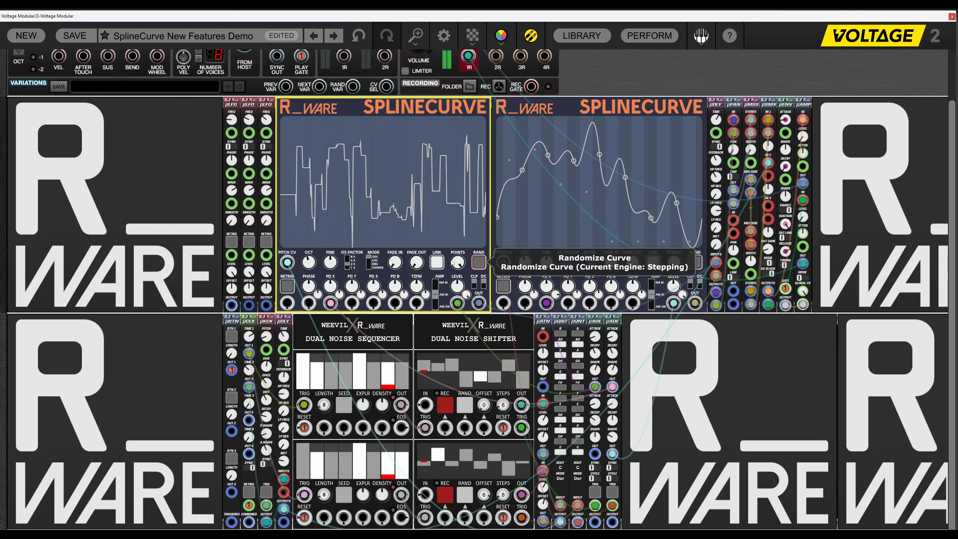
Blend the stepped curve with a sine at 50% and apply the Power Shape Out distortion at level 3.
{"action": "right_click", "coordinate": [435, 228]}
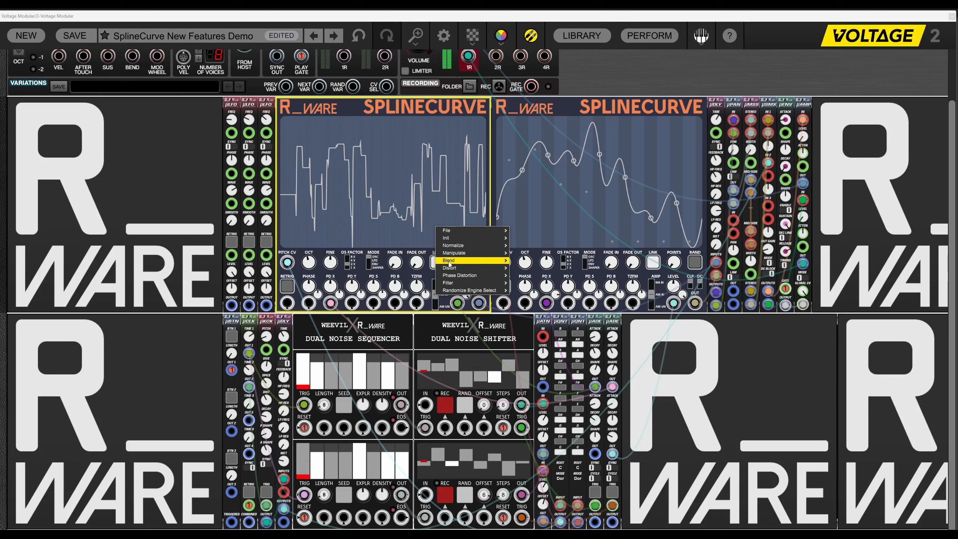
{"action": "mouse_move", "coordinate": [502, 260]}
{"action": "mouse_move", "coordinate": [558, 260]}
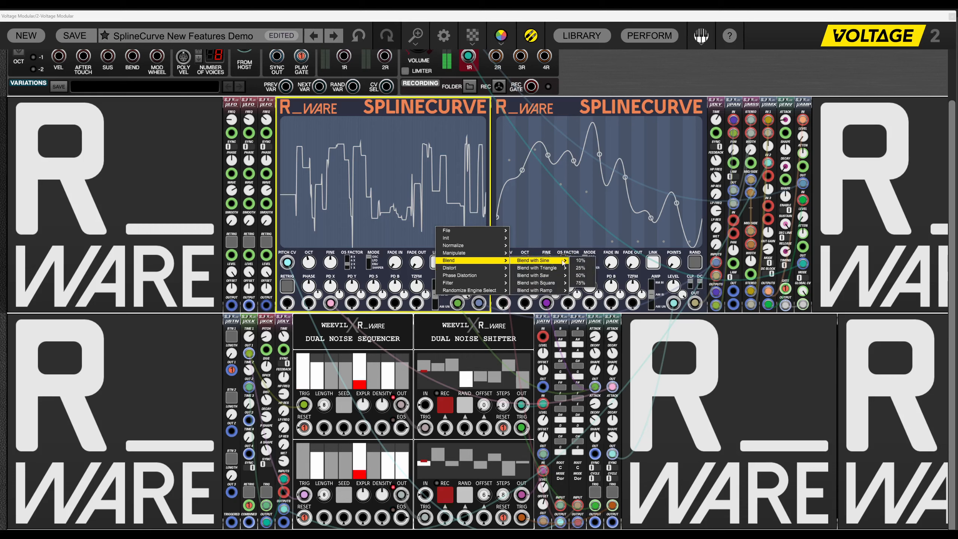
{"action": "left_click", "coordinate": [581, 275]}
{"action": "right_click", "coordinate": [430, 198]}
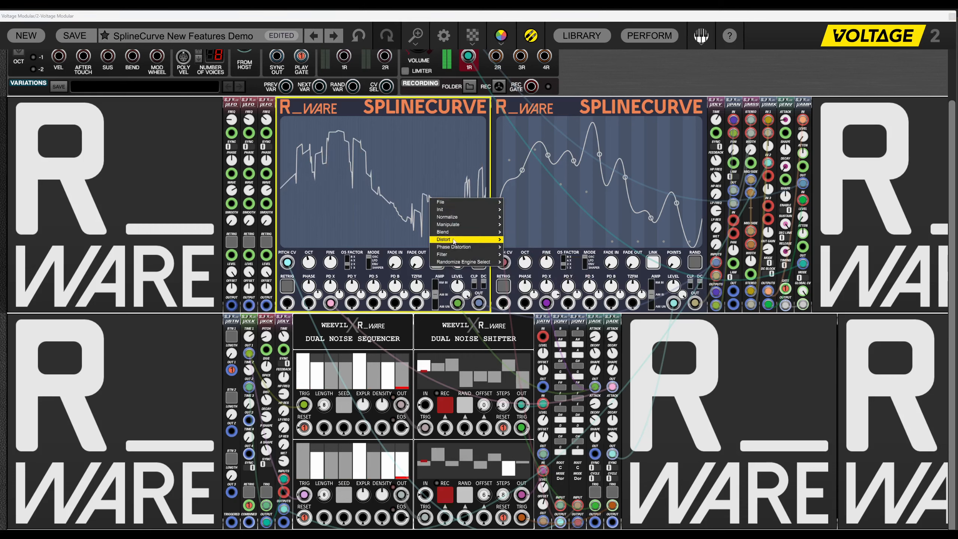
{"action": "mouse_move", "coordinate": [464, 239]}
{"action": "mouse_move", "coordinate": [536, 239]}
{"action": "left_click", "coordinate": [569, 254]}
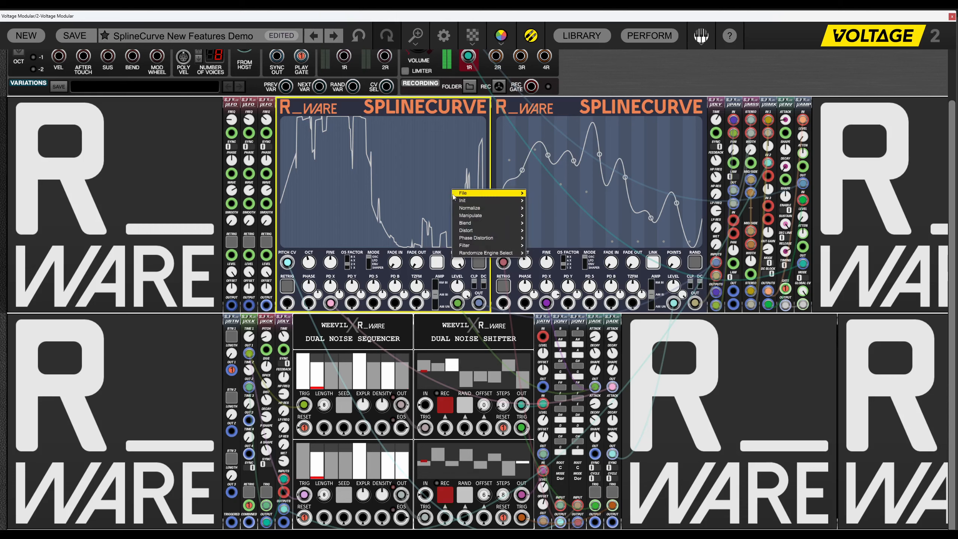
Set the selected SplineCurve's randomize engine to Harm.
{"action": "right_click", "coordinate": [452, 190]}
{"action": "mouse_move", "coordinate": [513, 253]}
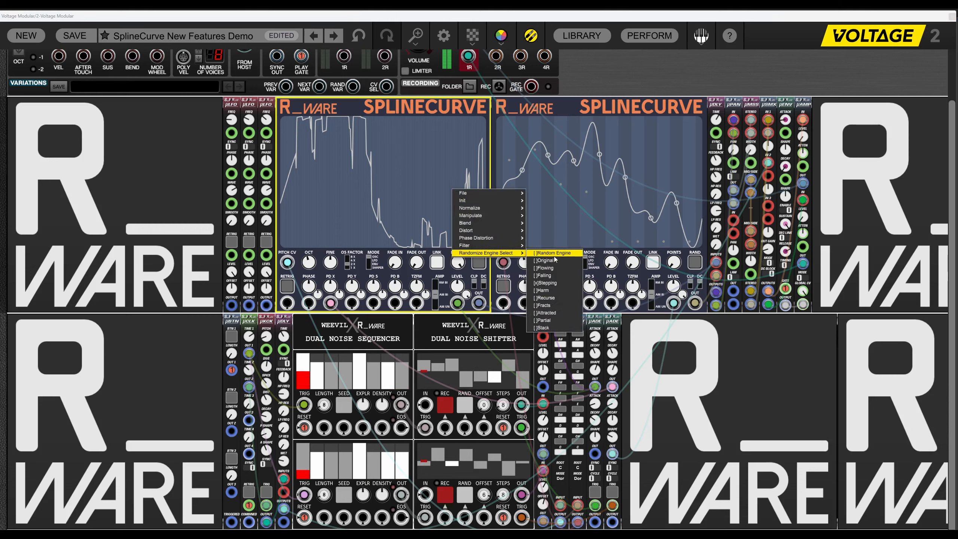
{"action": "left_click", "coordinate": [553, 290]}
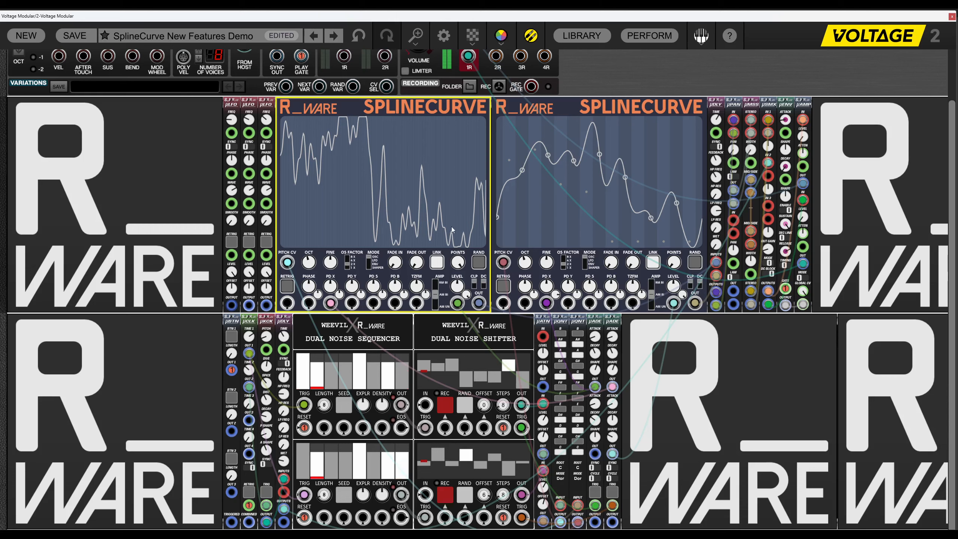
Randomize the selected SplineCurve's curve several times with the Harm engine.
{"action": "left_click", "coordinate": [479, 263]}
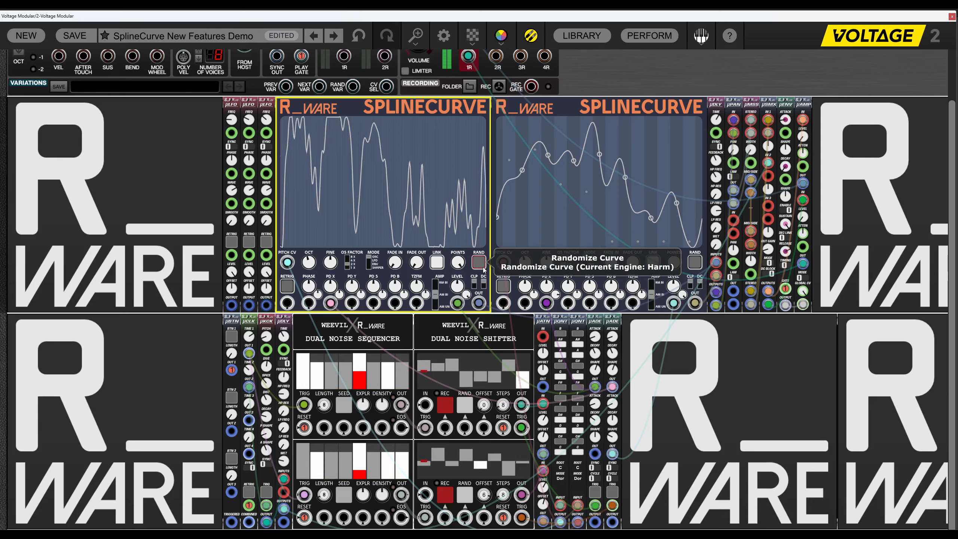
{"action": "left_click", "coordinate": [483, 268]}
{"action": "left_click", "coordinate": [484, 268]}
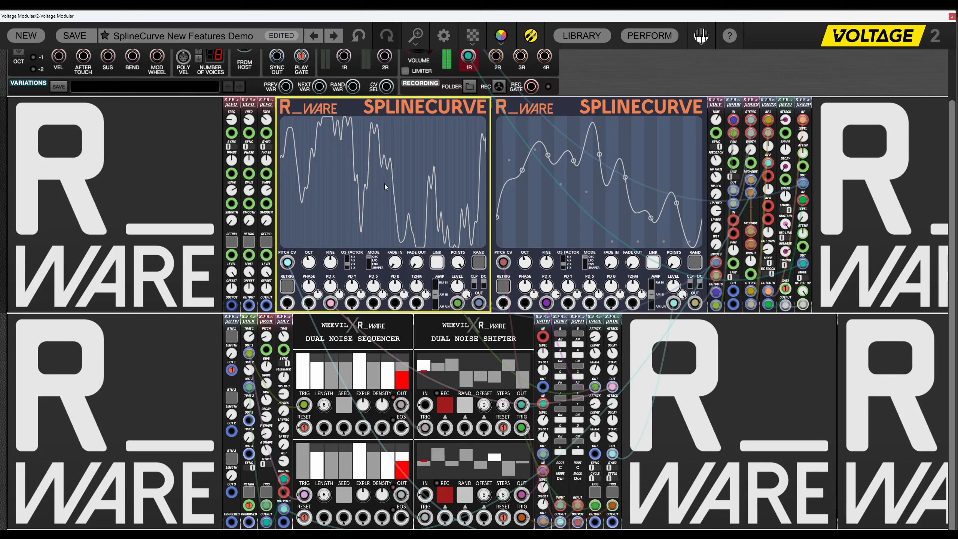
Set the selected SplineCurve's randomize engine to Recurse and randomize the curve repeatedly.
{"action": "right_click", "coordinate": [408, 139]}
{"action": "mouse_move", "coordinate": [445, 198]}
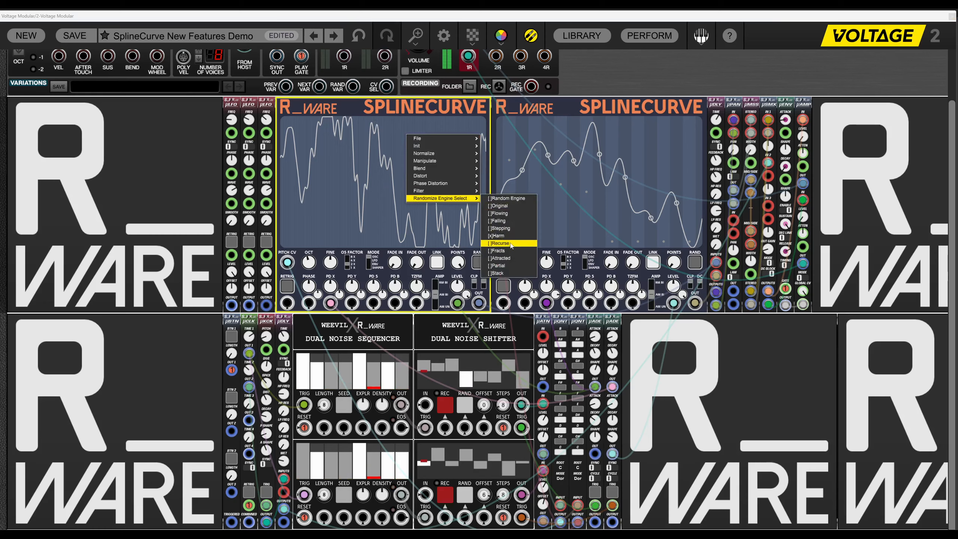
{"action": "left_click", "coordinate": [511, 243]}
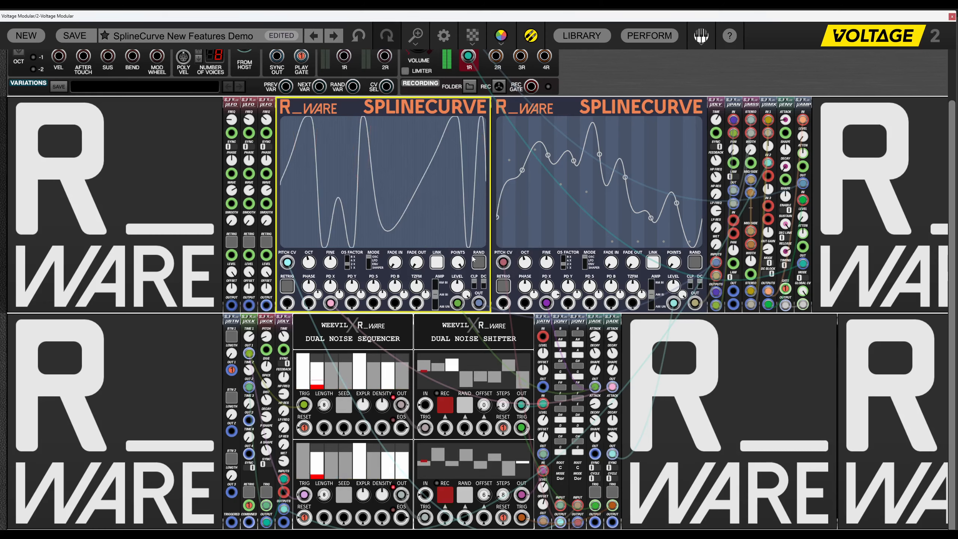
{"action": "left_click", "coordinate": [478, 262]}
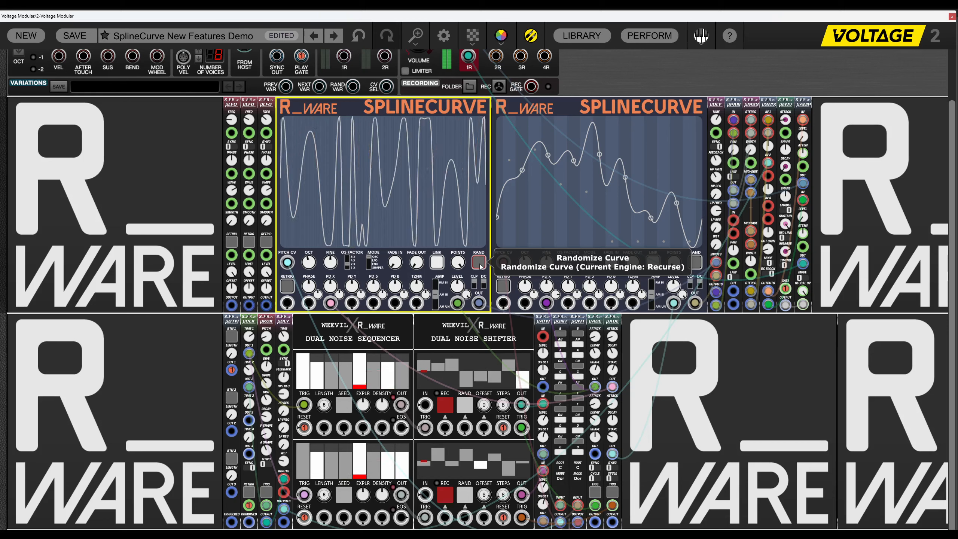
{"action": "left_click", "coordinate": [479, 264]}
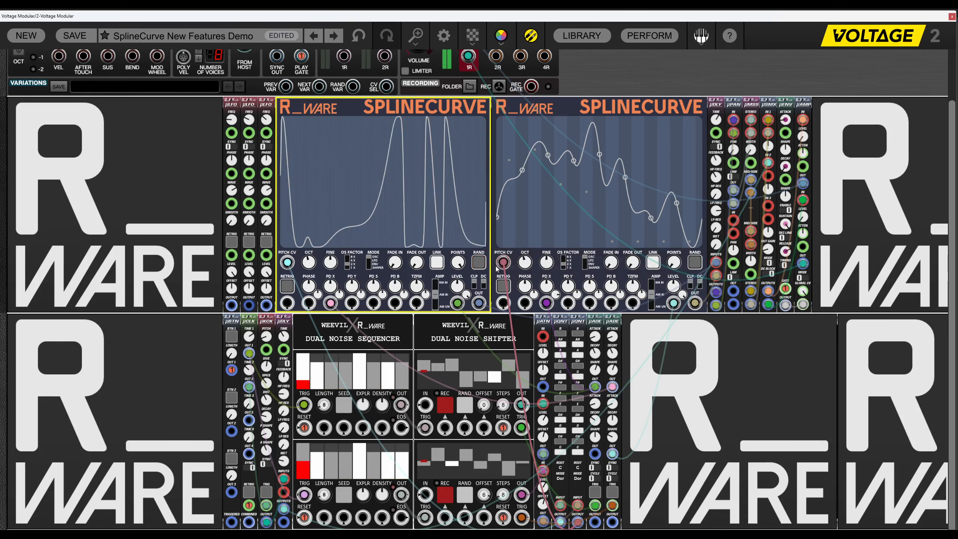
{"action": "left_click", "coordinate": [476, 264]}
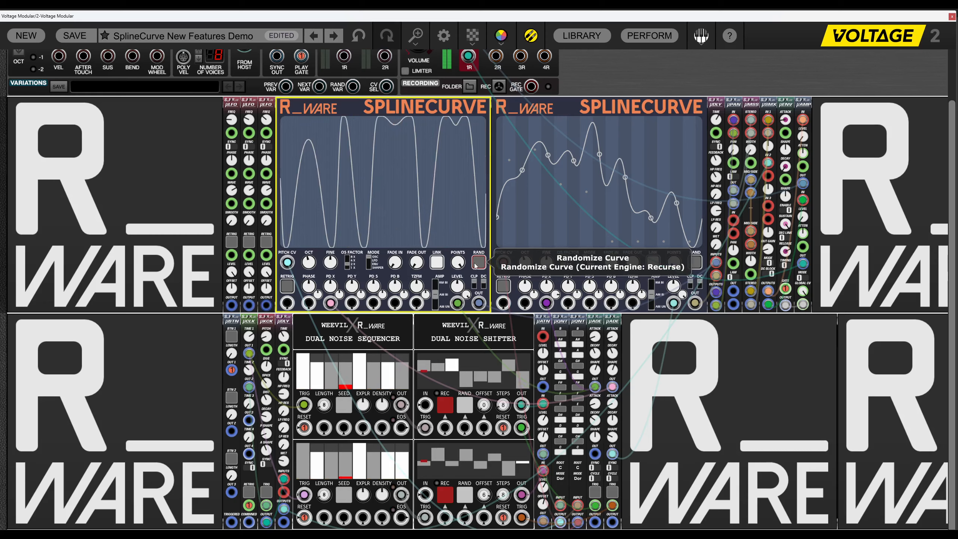
{"action": "left_click", "coordinate": [476, 265]}
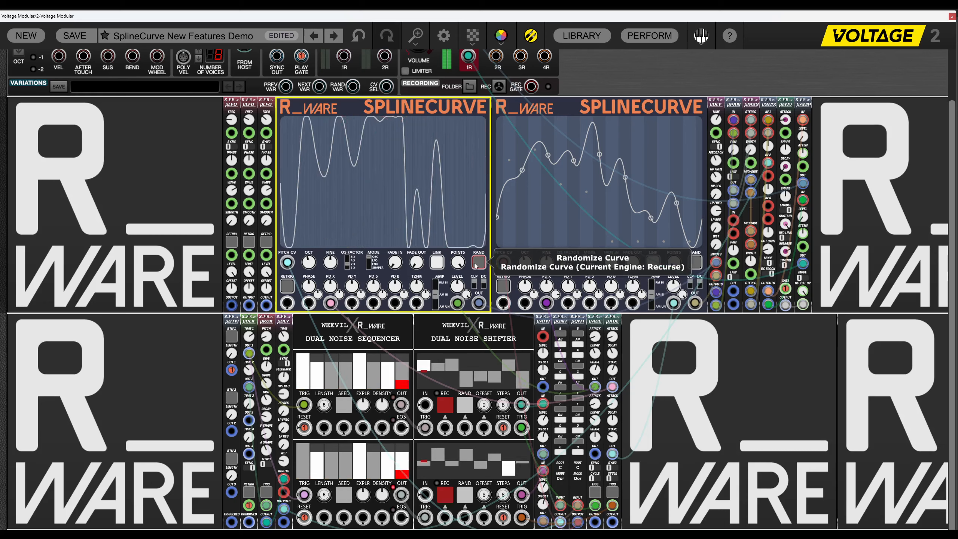
{"action": "left_click", "coordinate": [476, 264]}
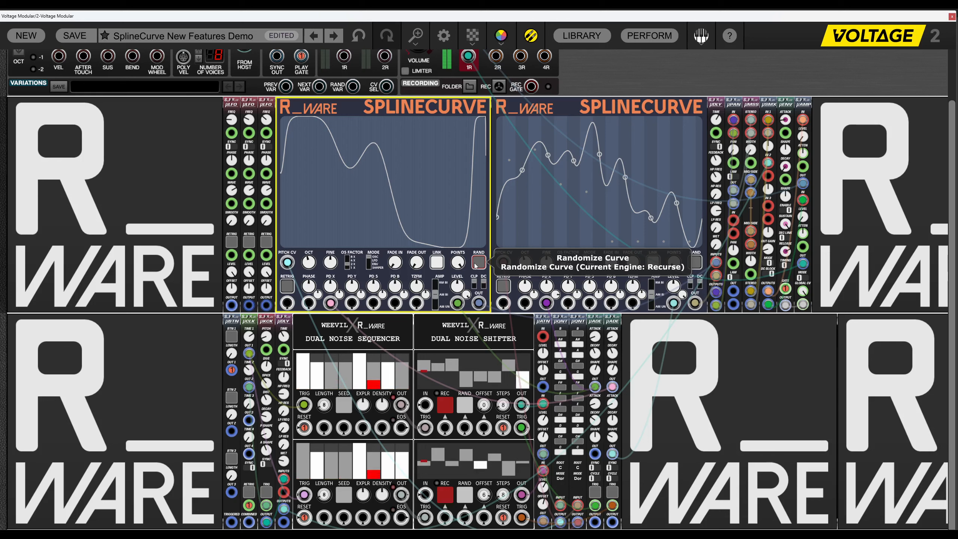
{"action": "left_click", "coordinate": [477, 263]}
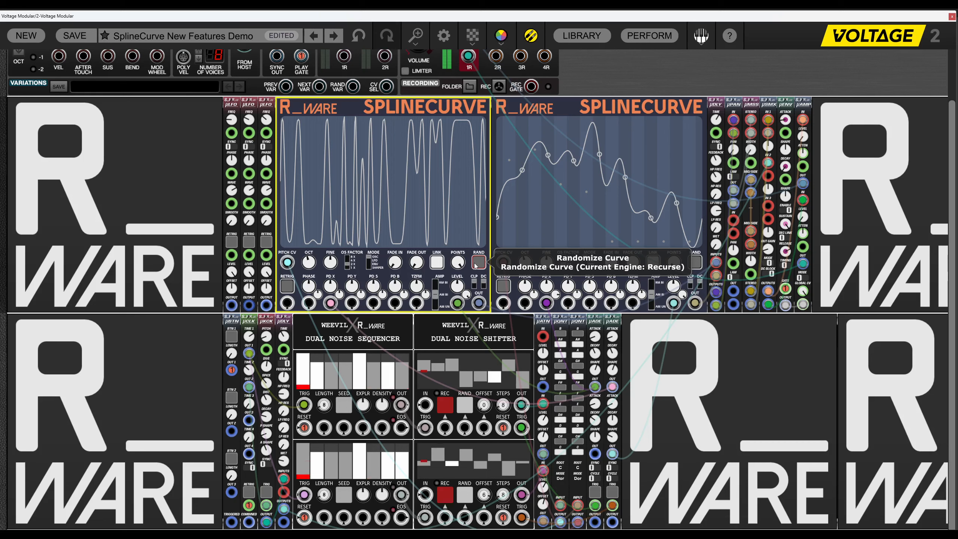
{"action": "left_click", "coordinate": [476, 266]}
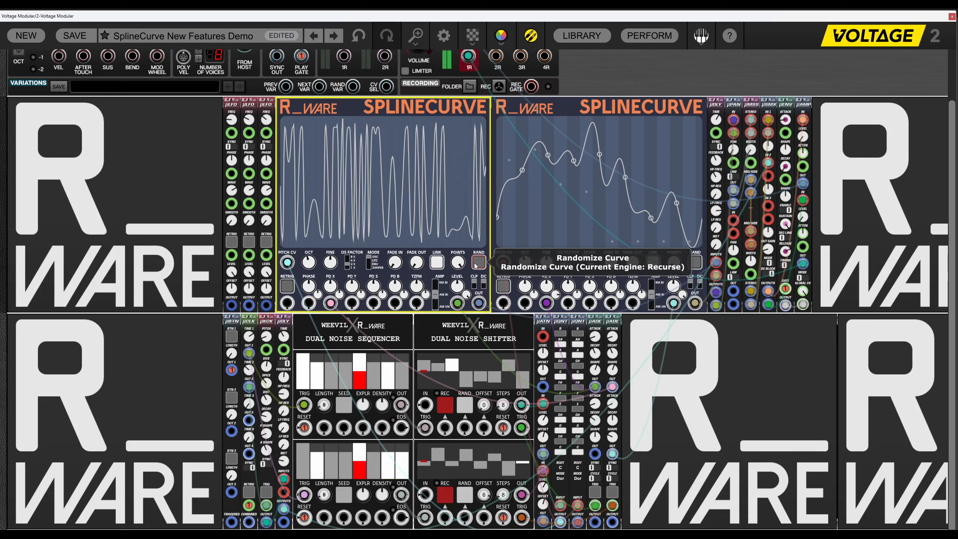
{"action": "left_click", "coordinate": [476, 265]}
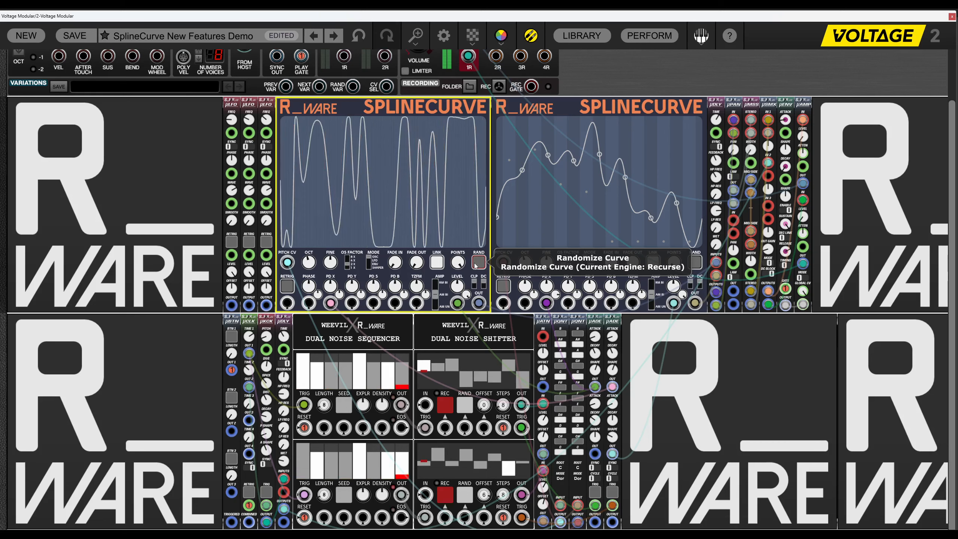
{"action": "left_click", "coordinate": [476, 265]}
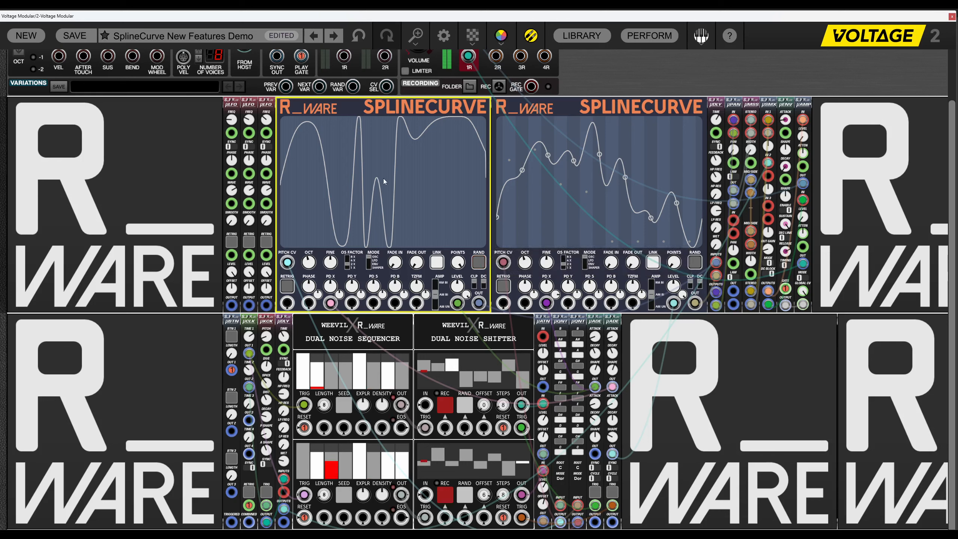
Set the selected SplineCurve's randomize engine to Fracts and randomize the curve several times.
{"action": "right_click", "coordinate": [433, 177]}
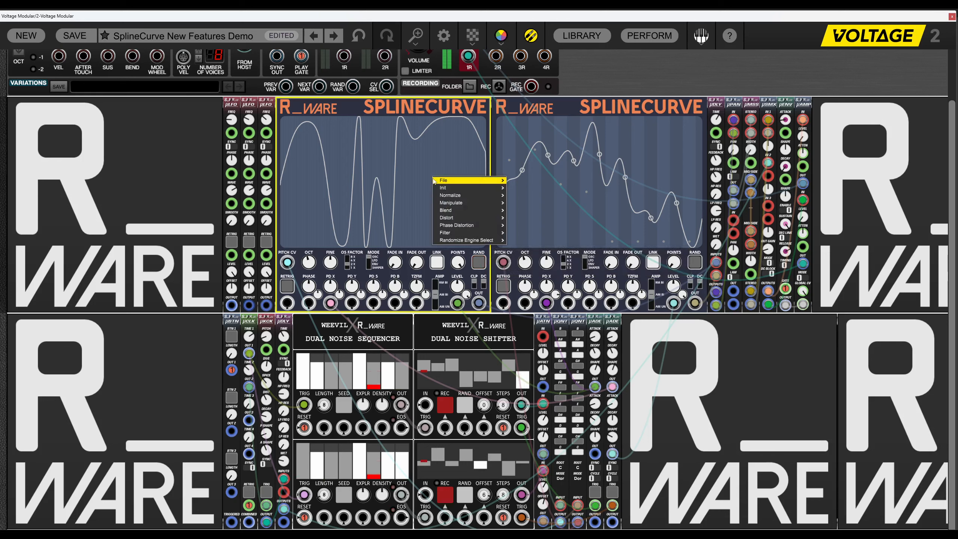
{"action": "mouse_move", "coordinate": [465, 233]}
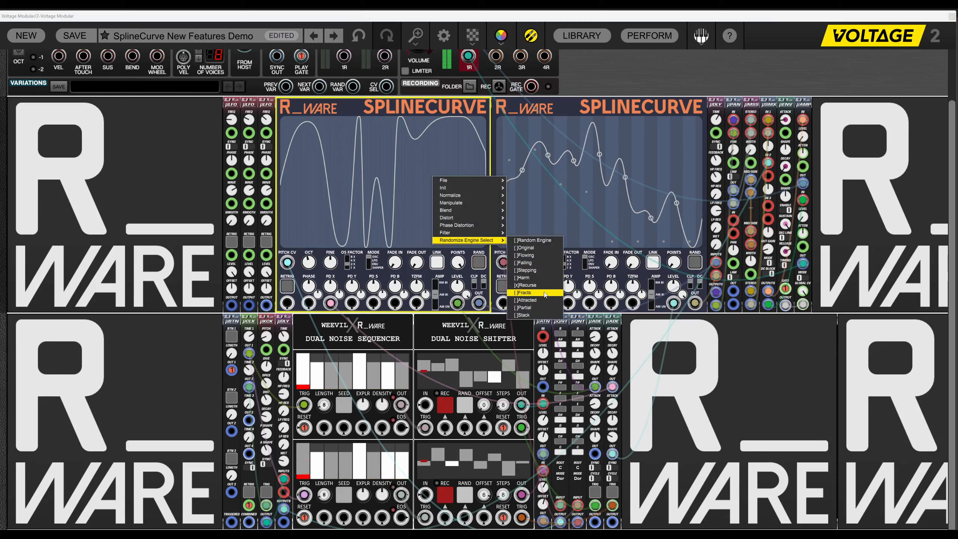
{"action": "left_click", "coordinate": [532, 294]}
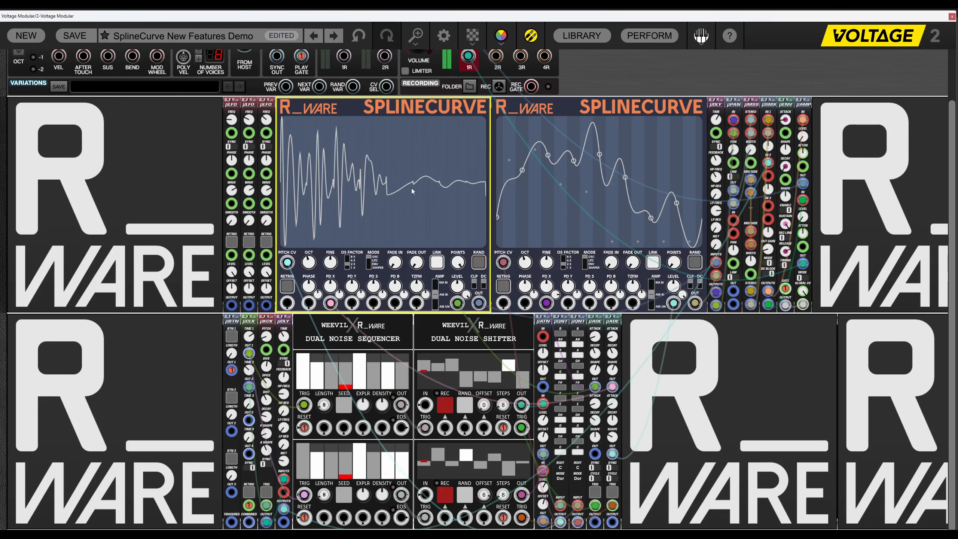
{"action": "left_click", "coordinate": [485, 265]}
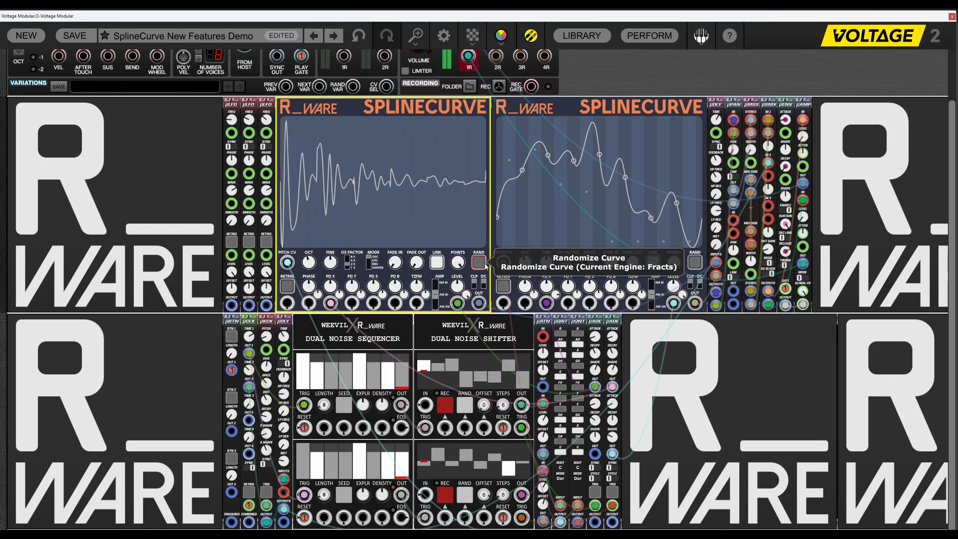
{"action": "left_click", "coordinate": [485, 266]}
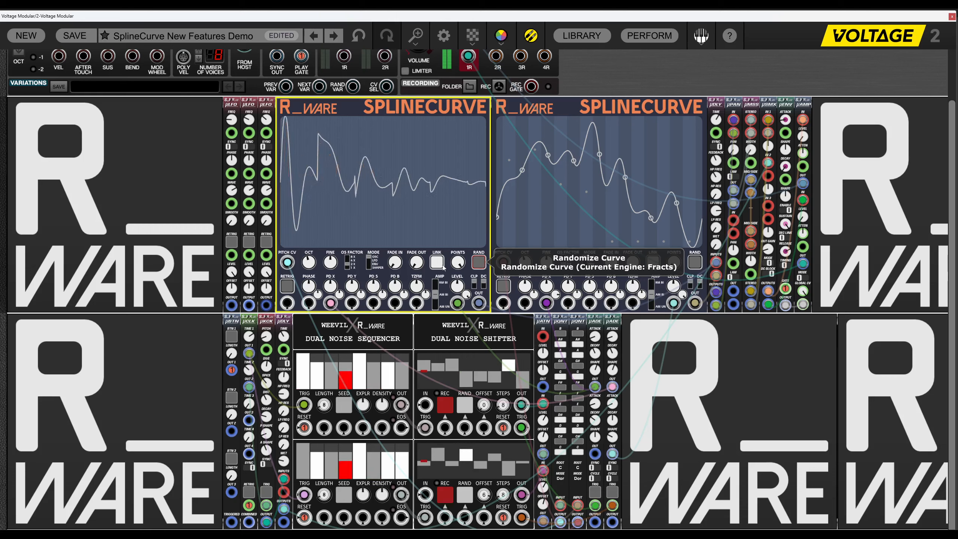
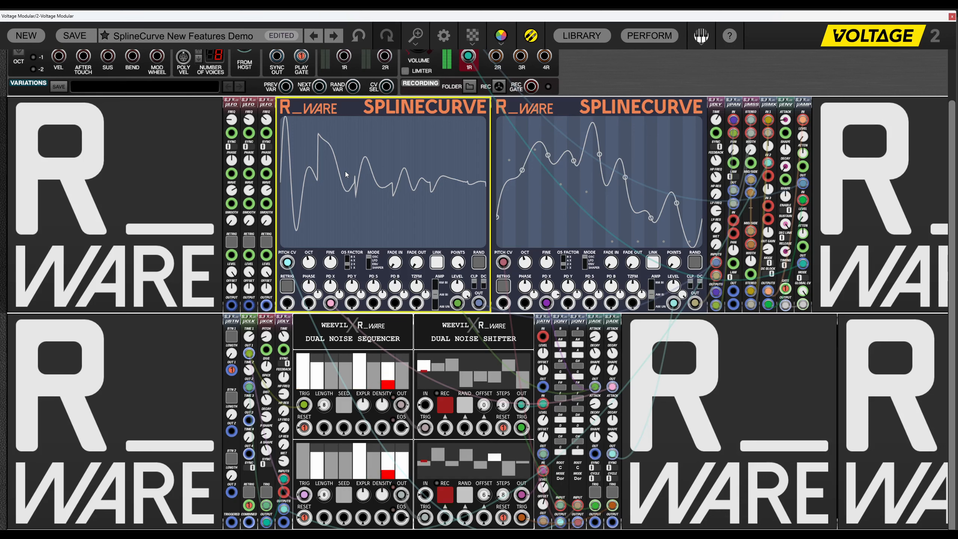
{"action": "left_click", "coordinate": [479, 266]}
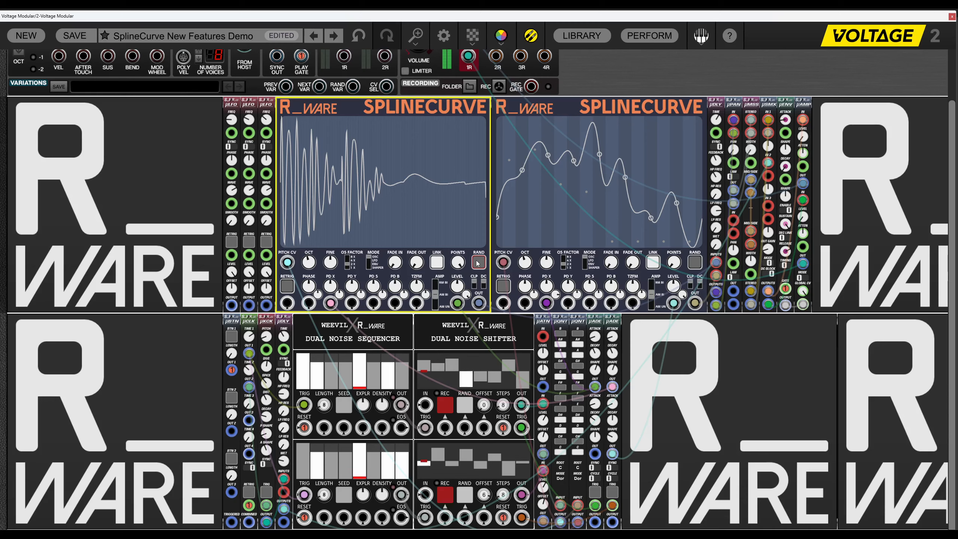
{"action": "left_click", "coordinate": [478, 263]}
{"action": "left_click", "coordinate": [478, 263]}
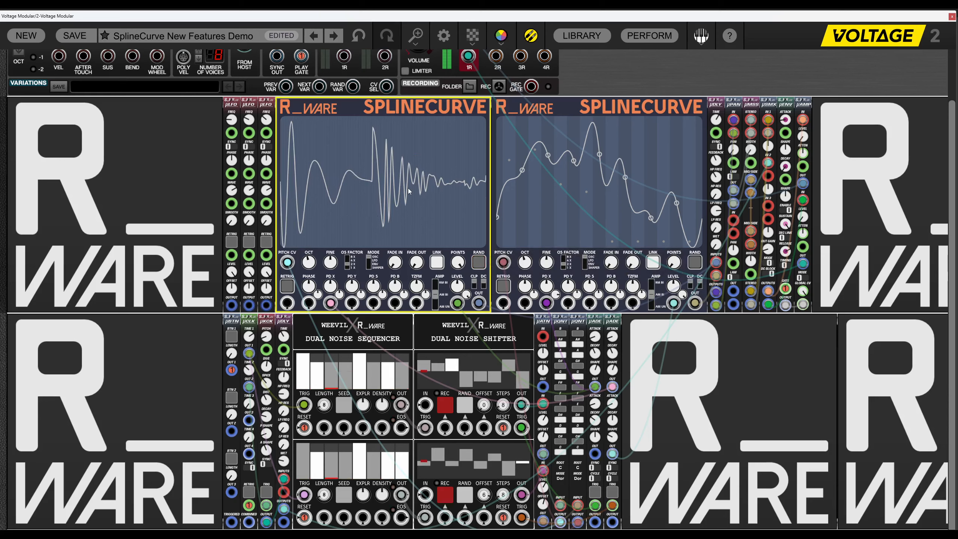
Blend the Fracts curve with a sine and apply a Power Shape distortion to it.
{"action": "right_click", "coordinate": [426, 154]}
{"action": "mouse_move", "coordinate": [448, 191]}
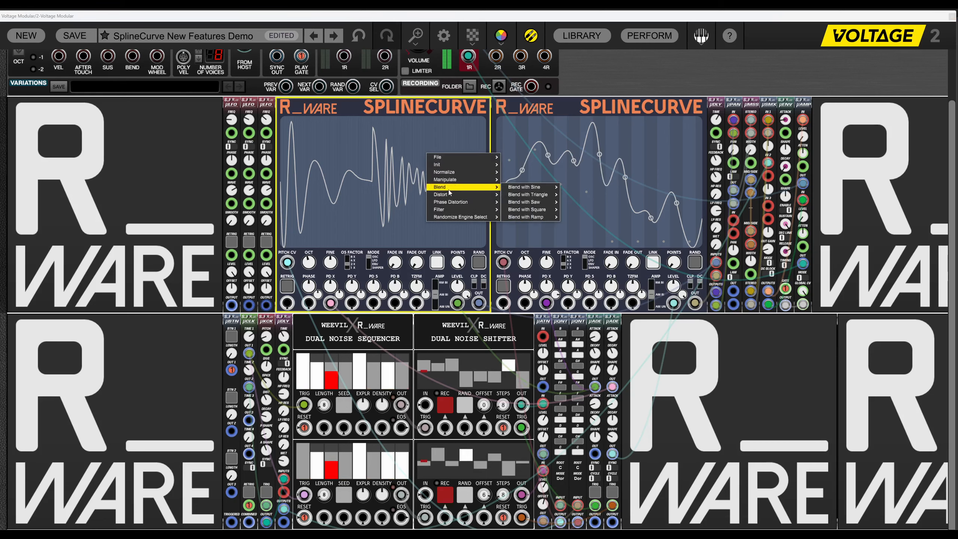
{"action": "left_click", "coordinate": [572, 194]}
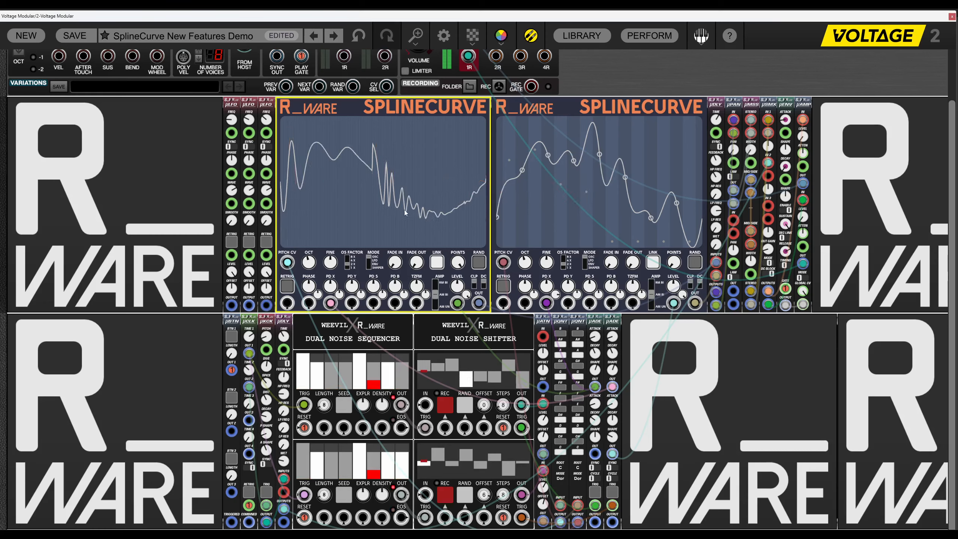
{"action": "right_click", "coordinate": [429, 156]}
{"action": "mouse_move", "coordinate": [468, 195]}
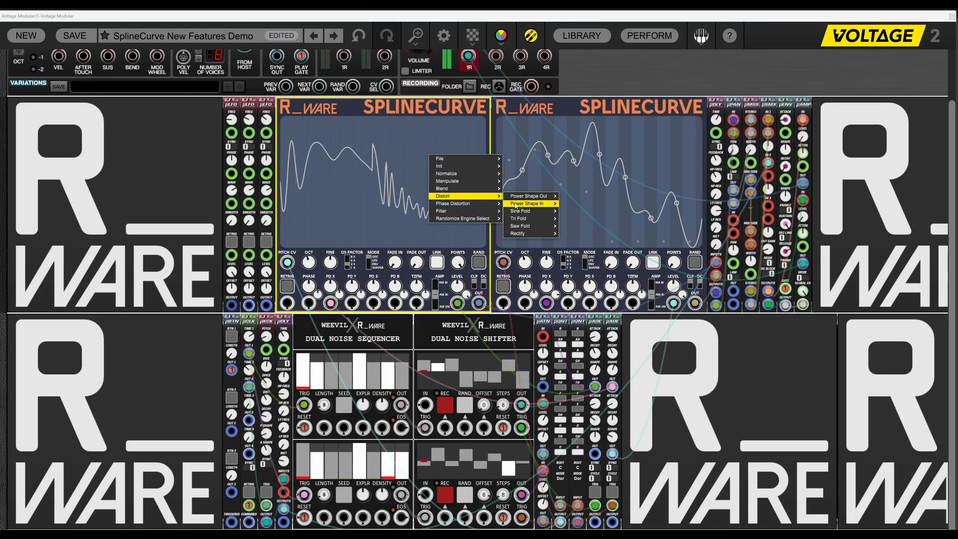
{"action": "mouse_move", "coordinate": [515, 205]}
{"action": "left_click", "coordinate": [578, 210]}
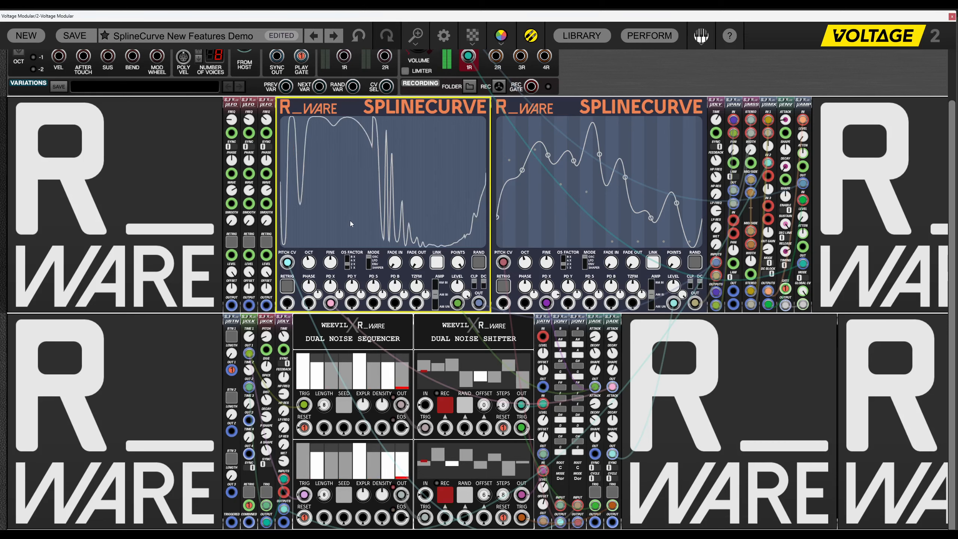
Set the selected SplineCurve's randomize engine to Attracted and randomize the curve repeatedly.
{"action": "right_click", "coordinate": [440, 175]}
{"action": "mouse_move", "coordinate": [468, 239]}
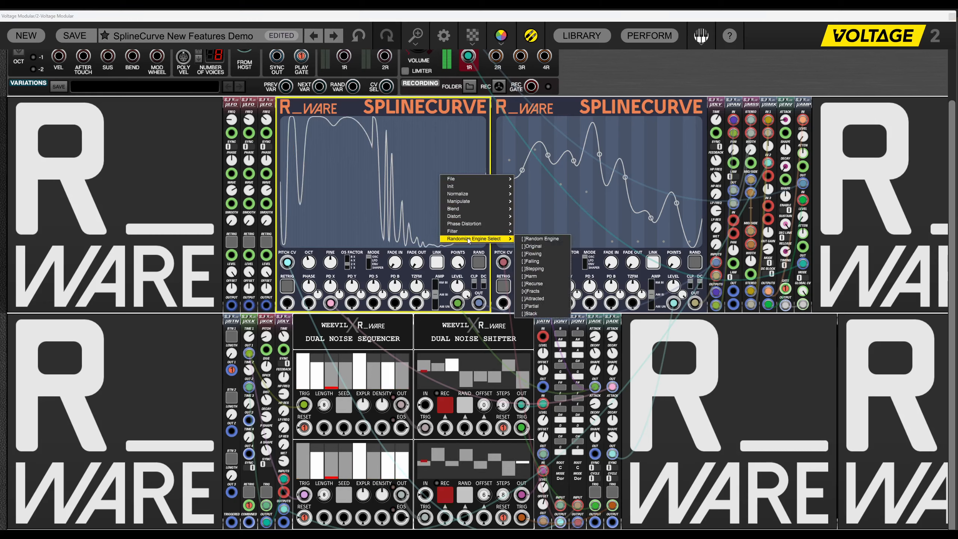
{"action": "left_click", "coordinate": [534, 298]}
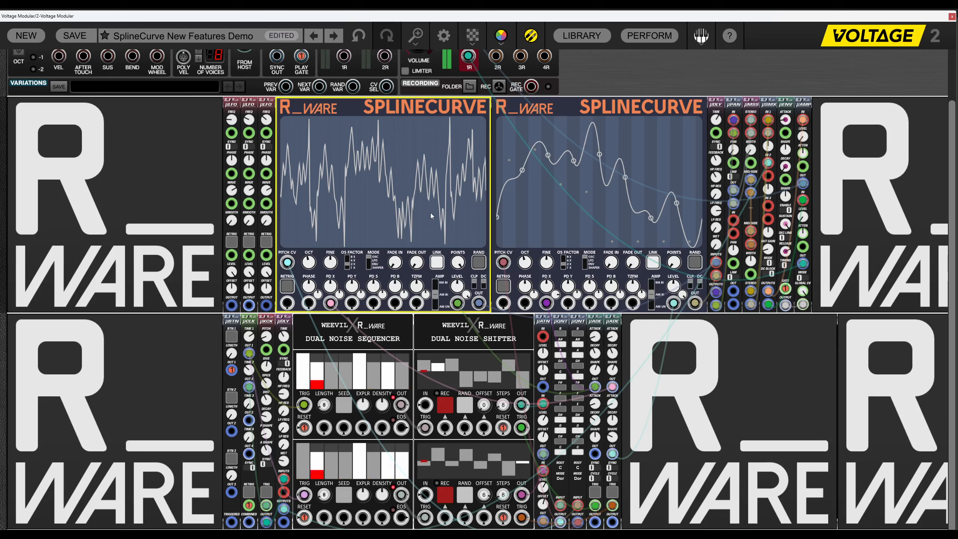
{"action": "left_click", "coordinate": [477, 263]}
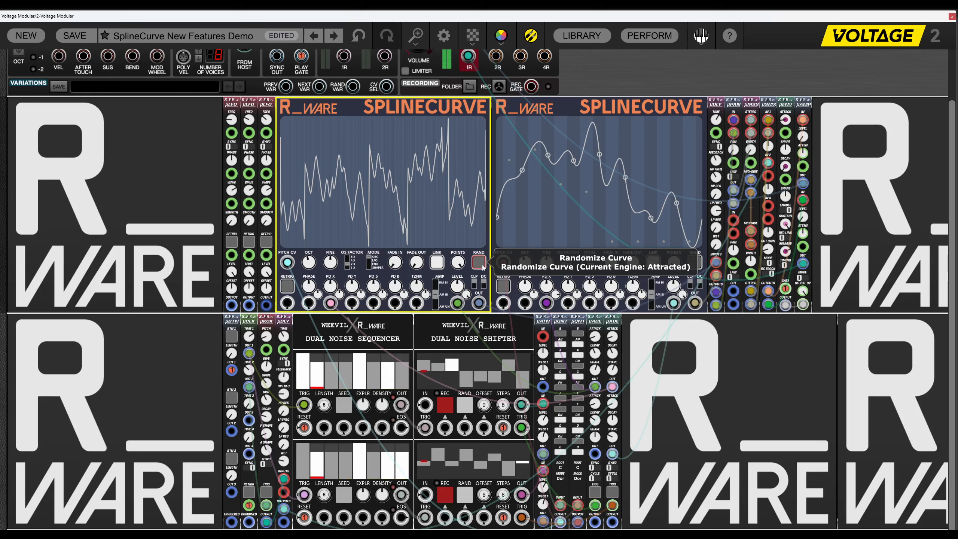
{"action": "left_click", "coordinate": [478, 262]}
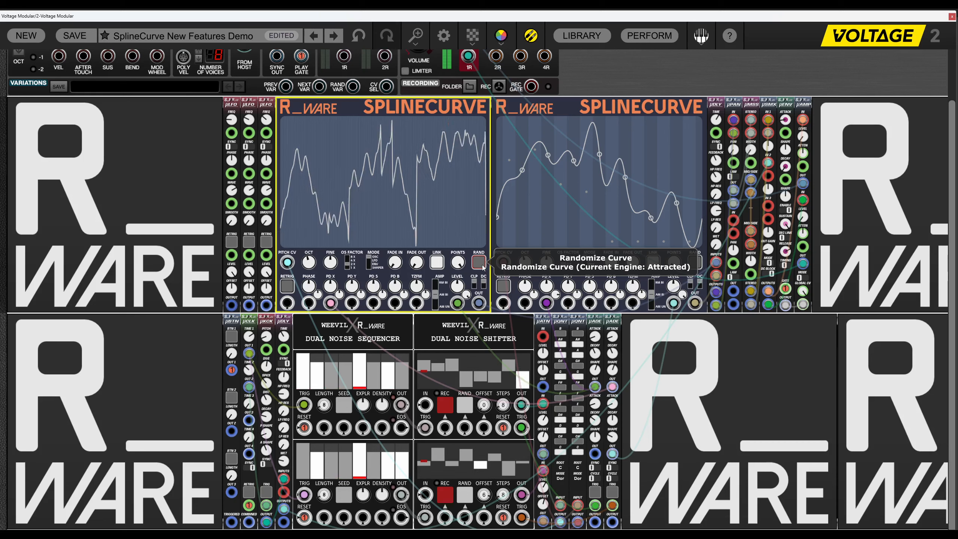
{"action": "left_click", "coordinate": [483, 266]}
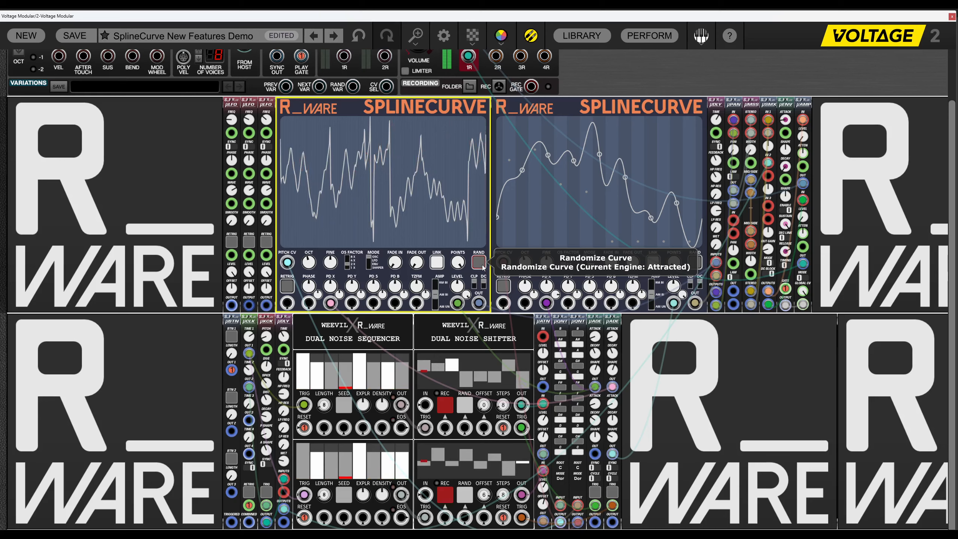
{"action": "left_click", "coordinate": [482, 266]}
{"action": "left_click", "coordinate": [482, 267]}
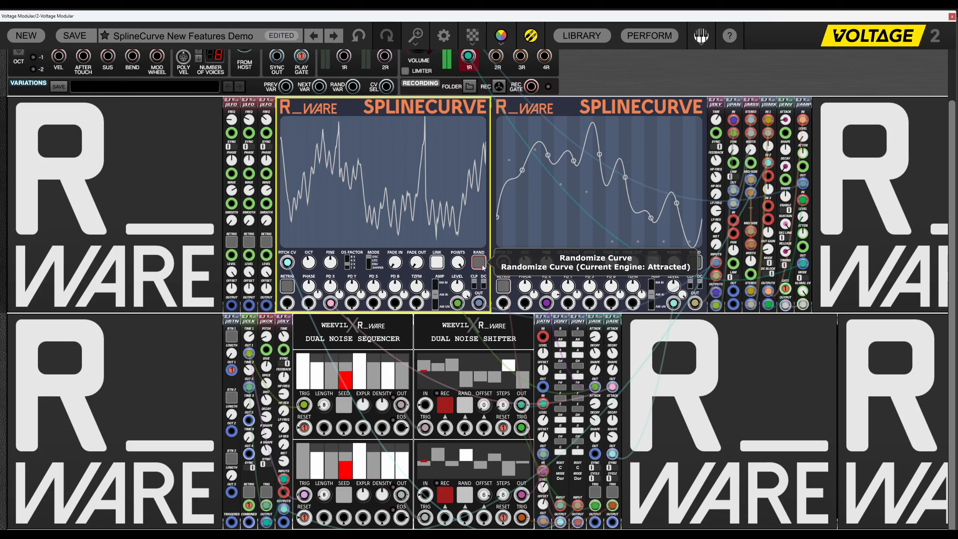
{"action": "left_click", "coordinate": [483, 267]}
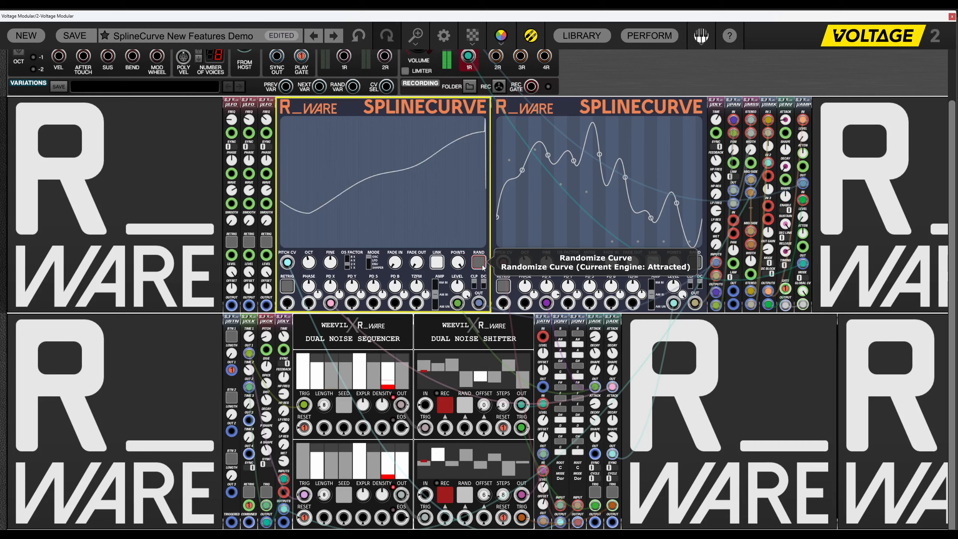
{"action": "left_click", "coordinate": [482, 267]}
{"action": "left_click", "coordinate": [482, 266]}
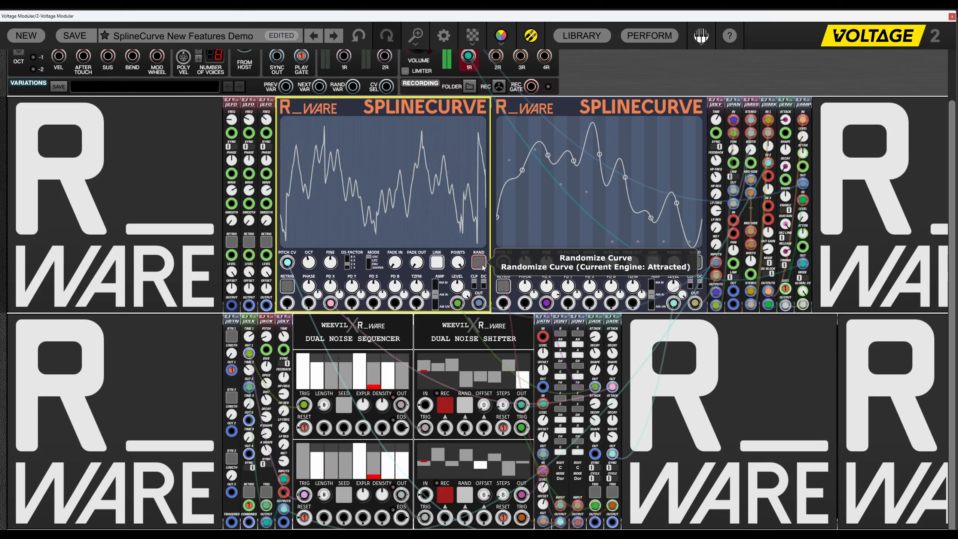
{"action": "left_click", "coordinate": [482, 267]}
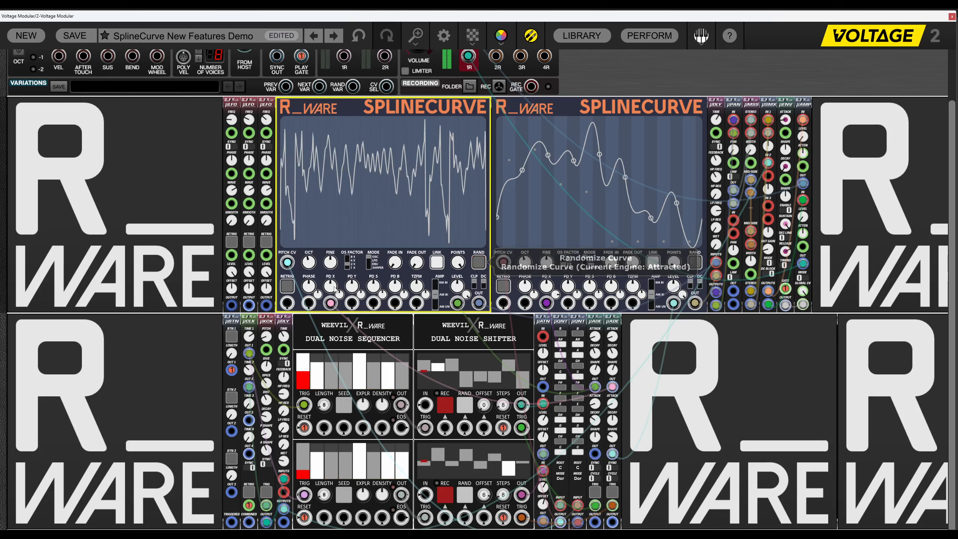
{"action": "left_click", "coordinate": [482, 266]}
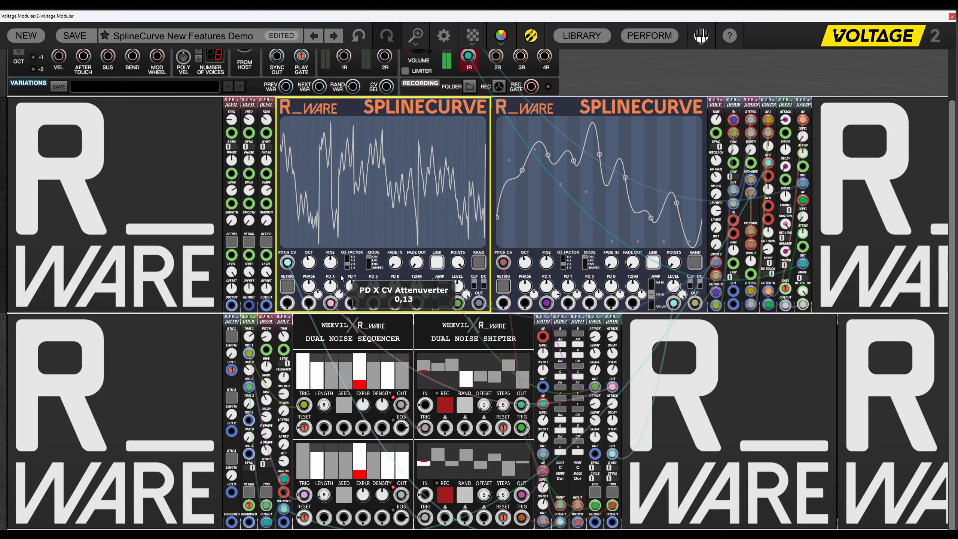
Adjust the selected SplineCurve's PD X CV attenuverter and set its randomize engine to Partial.
{"action": "left_click_drag", "start_coordinate": [341, 278], "coordinate": [341, 264]}
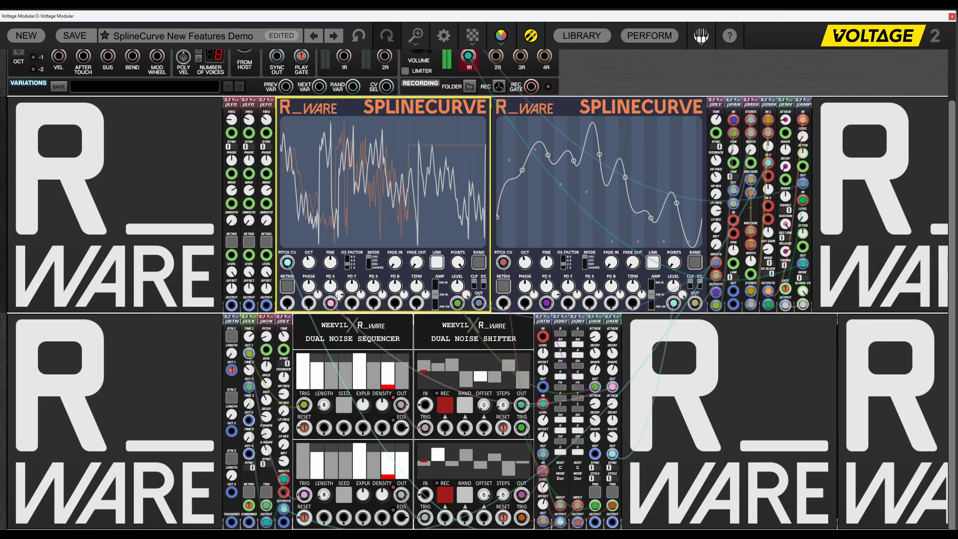
{"action": "right_click", "coordinate": [429, 189]}
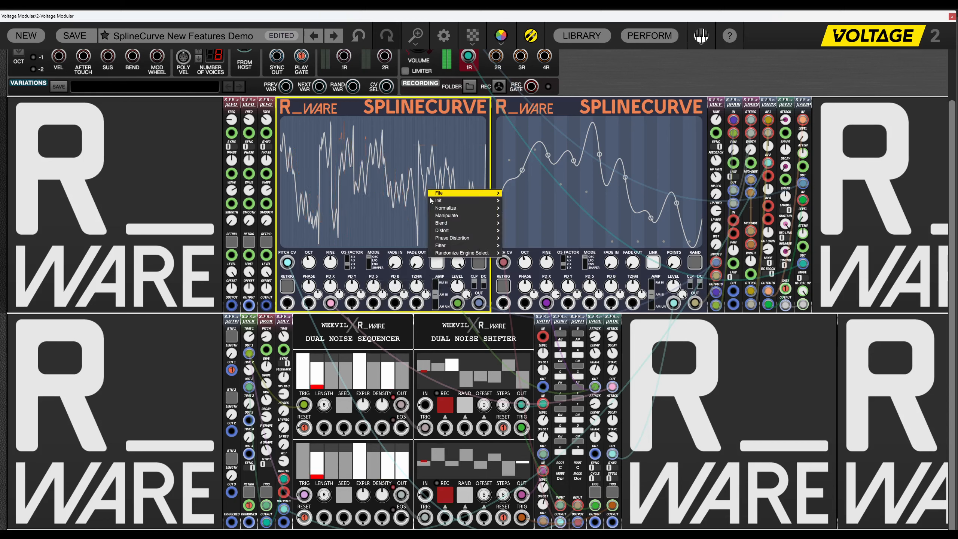
{"action": "mouse_move", "coordinate": [464, 252]}
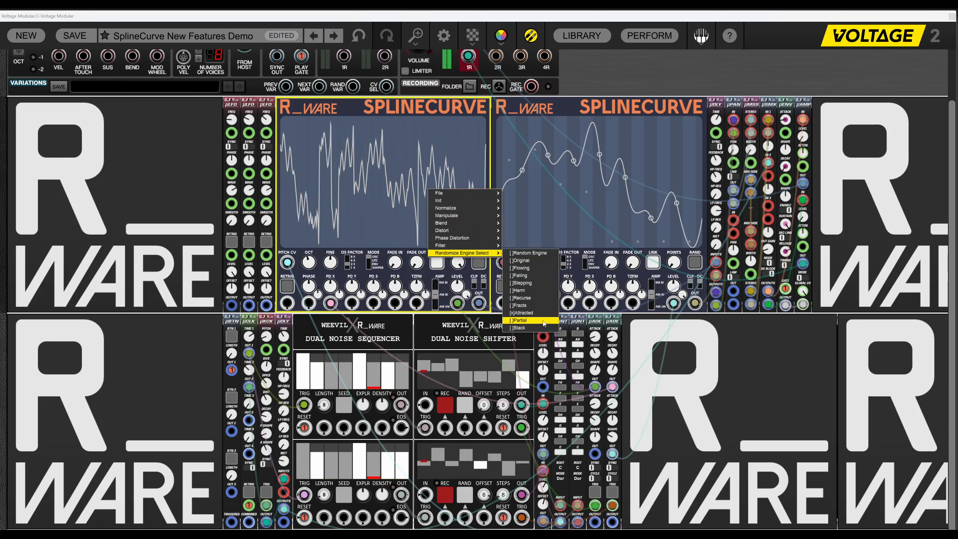
{"action": "left_click", "coordinate": [528, 289]}
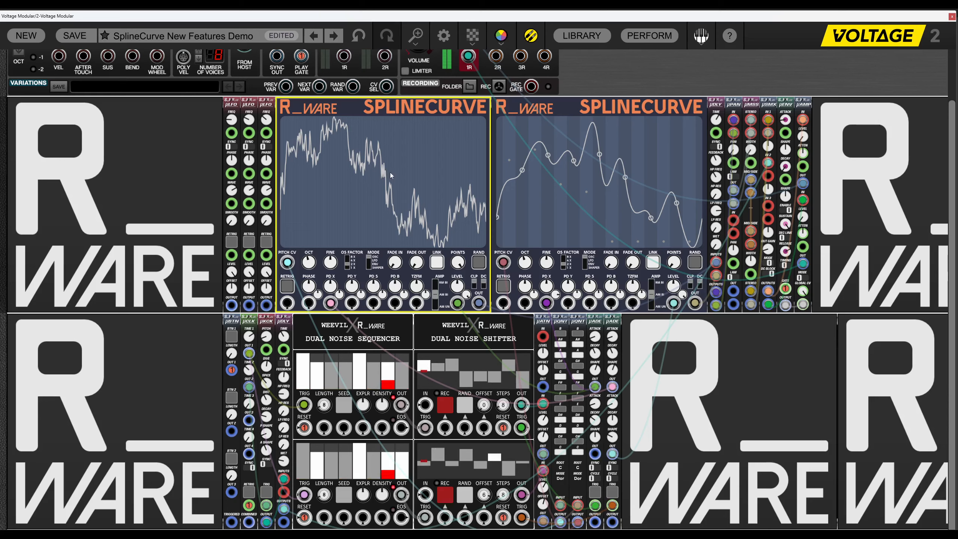
Randomize the selected SplineCurve repeatedly with the Partial engine.
{"action": "left_click", "coordinate": [476, 266]}
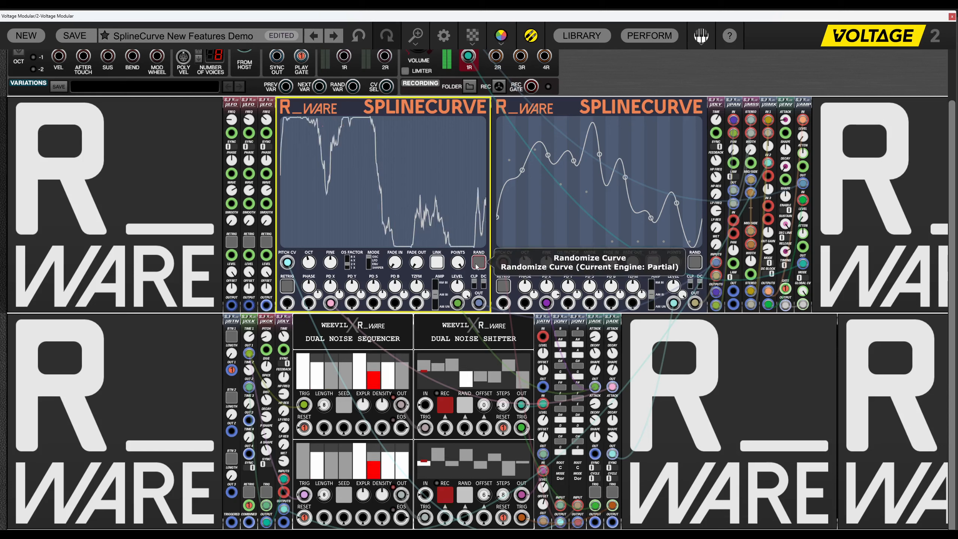
{"action": "left_click", "coordinate": [476, 266]}
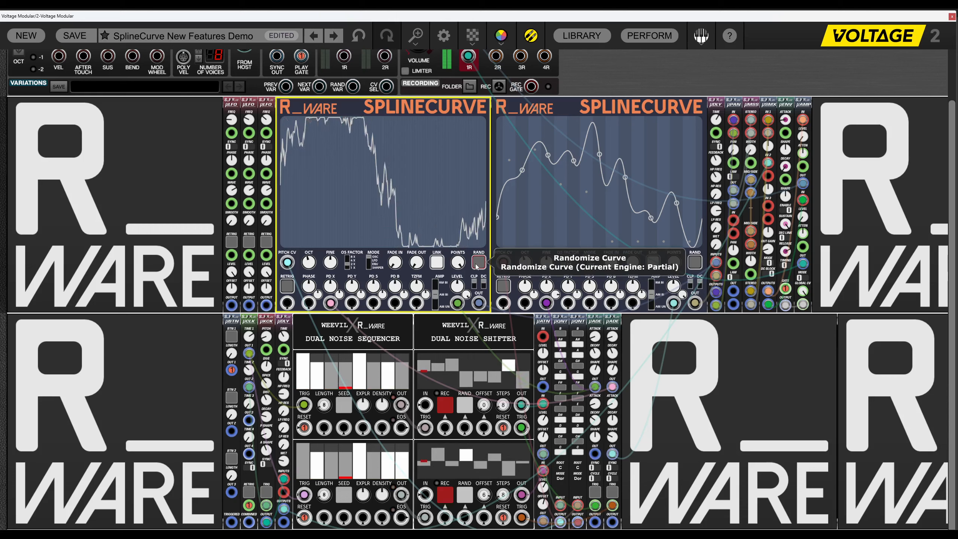
{"action": "left_click", "coordinate": [476, 267]}
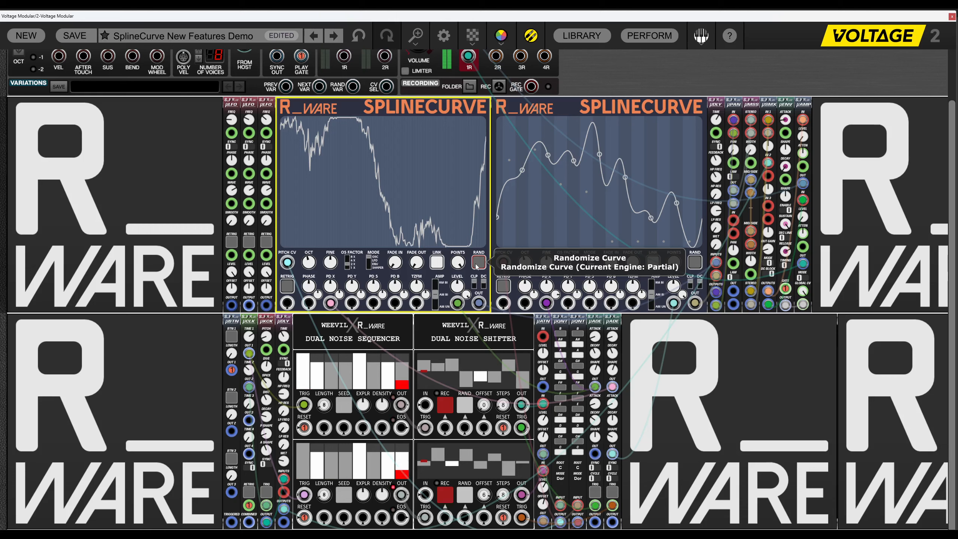
{"action": "left_click", "coordinate": [476, 267]}
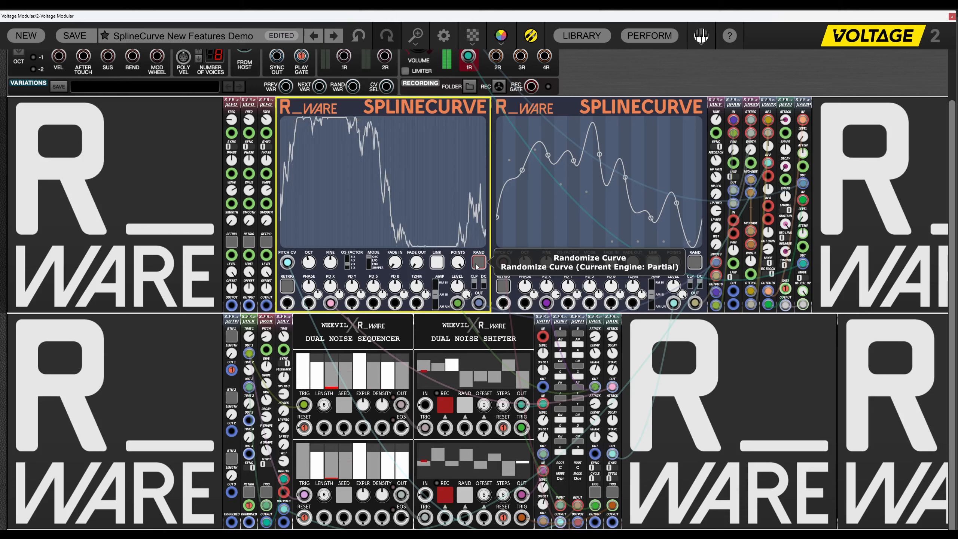
{"action": "left_click", "coordinate": [476, 267]}
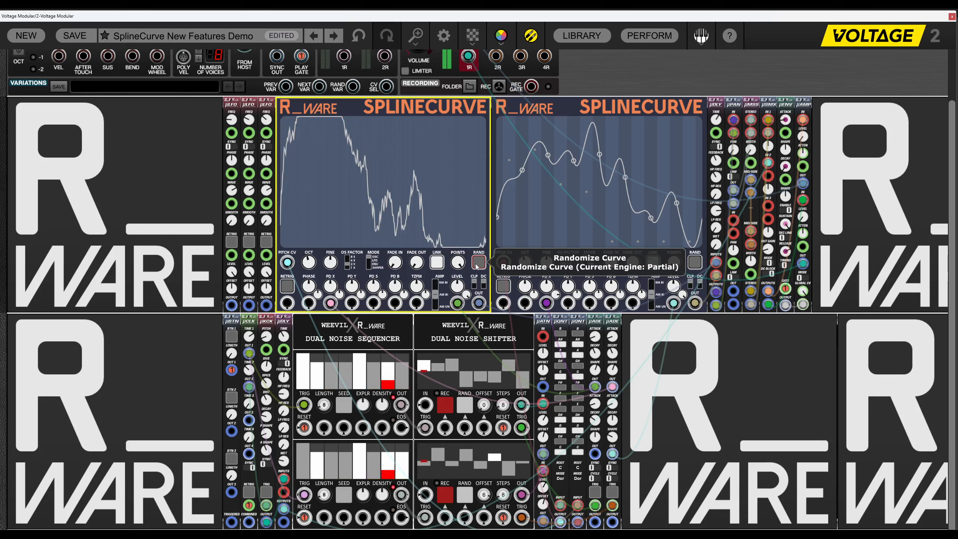
{"action": "left_click", "coordinate": [476, 267]}
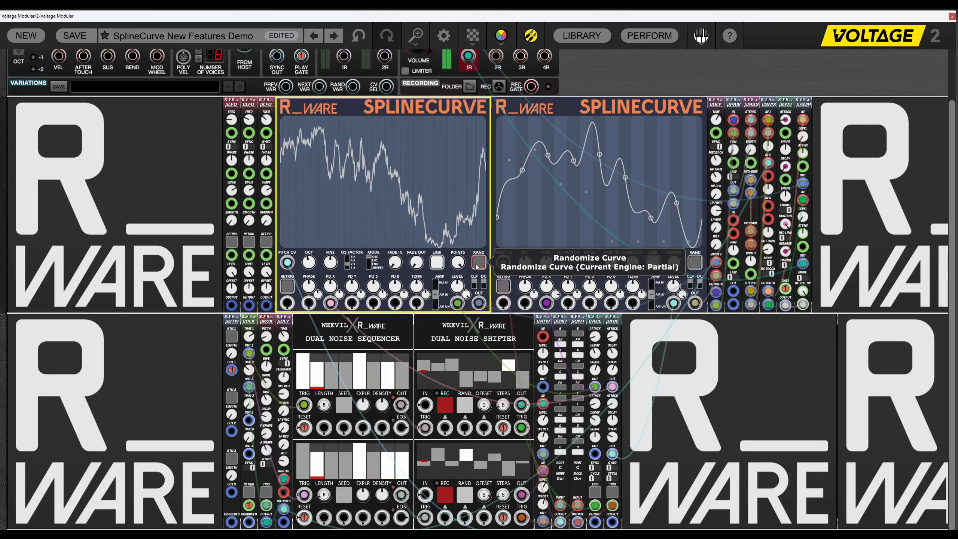
{"action": "left_click", "coordinate": [476, 267]}
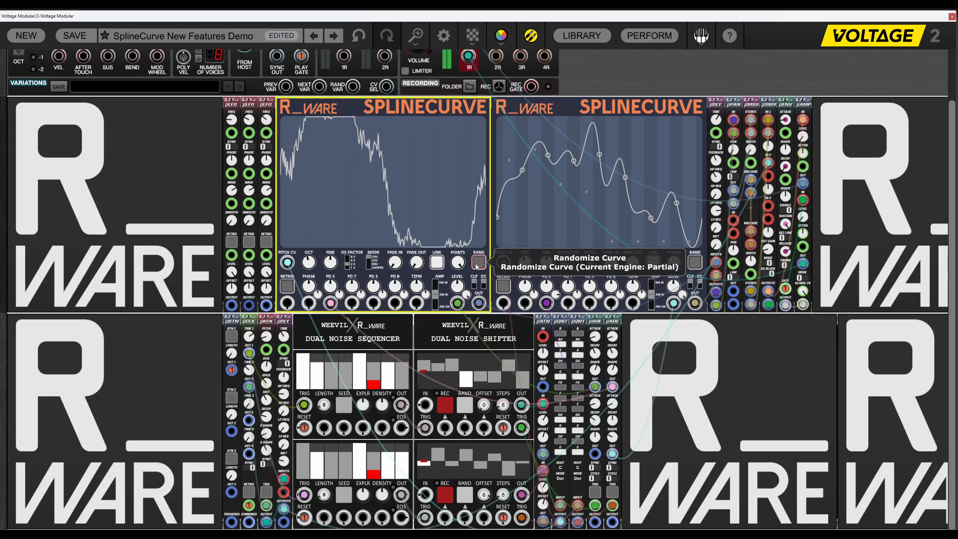
{"action": "left_click", "coordinate": [476, 266]}
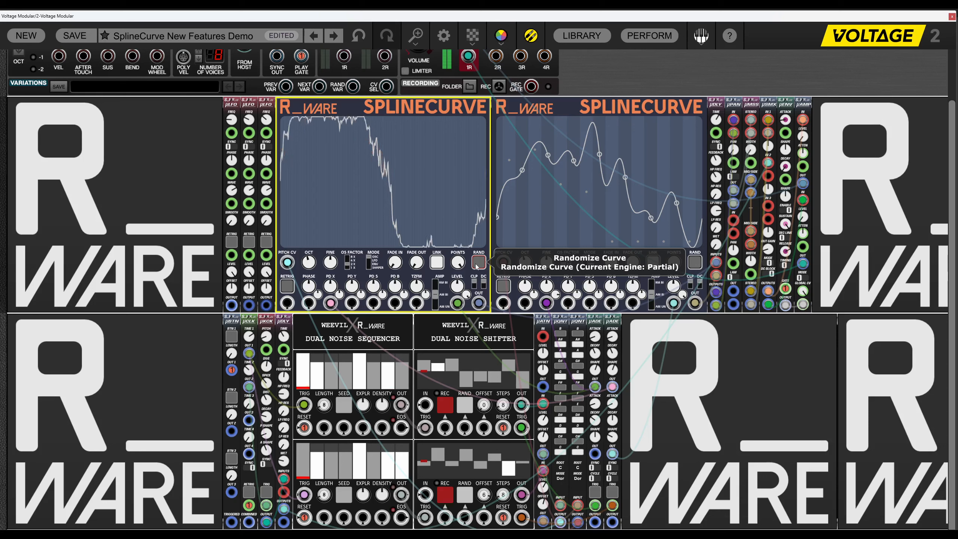
{"action": "left_click", "coordinate": [476, 266]}
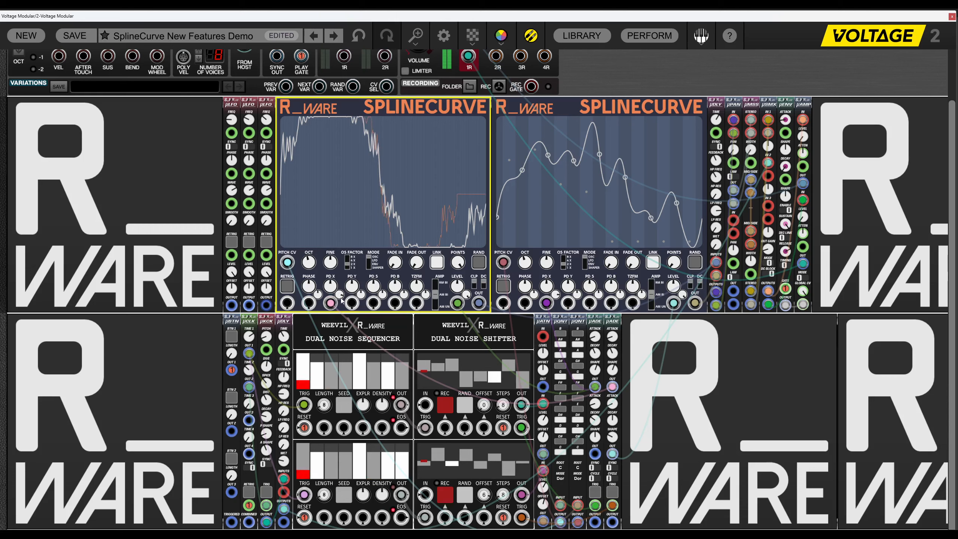
Readjust the PD X CV modulation amount and randomize the Partial curve once more.
{"action": "mouse_move", "coordinate": [345, 293]}
{"action": "left_click_drag", "start_coordinate": [339, 270], "coordinate": [340, 258]}
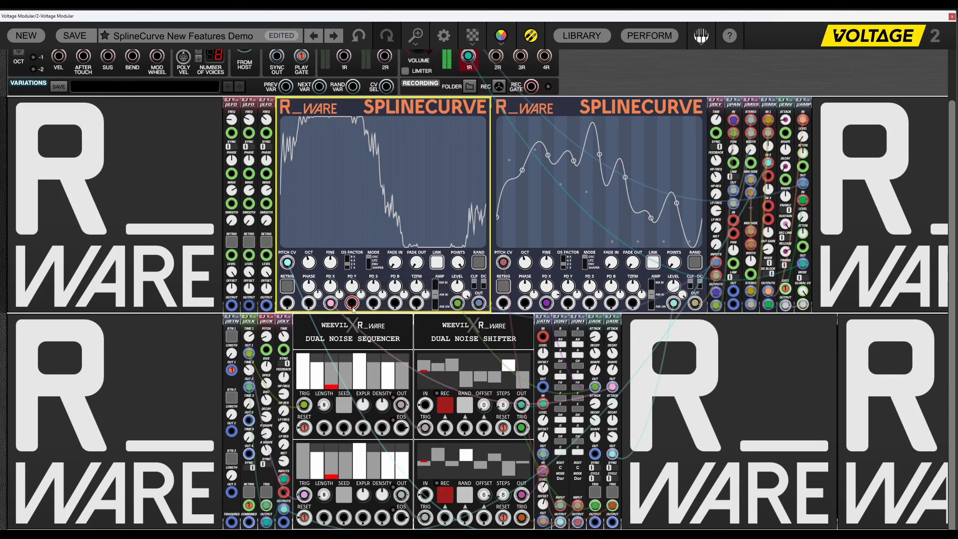
{"action": "left_click", "coordinate": [477, 264]}
Set the selected SplineCurve's randomize engine to Stack and randomize the curve repeatedly.
{"action": "right_click", "coordinate": [409, 164]}
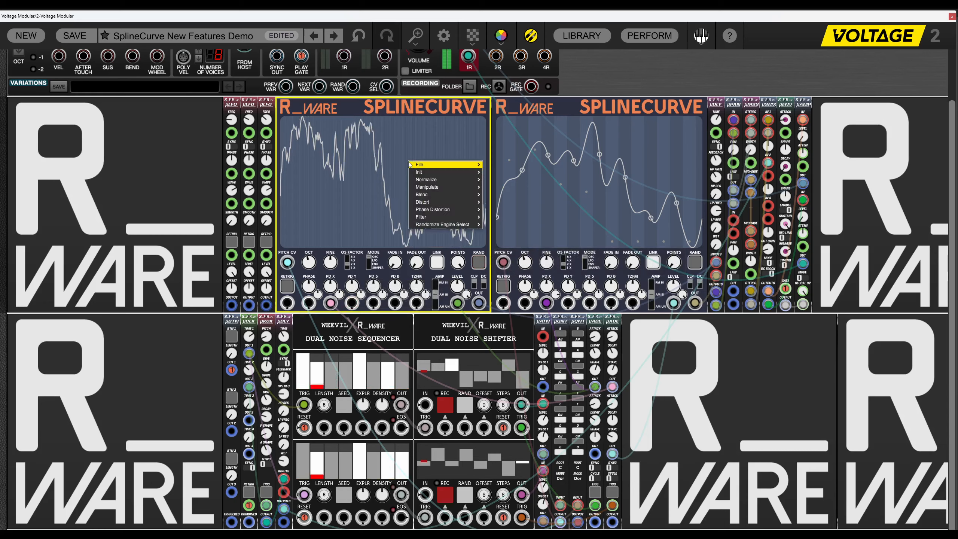
{"action": "mouse_move", "coordinate": [410, 165]}
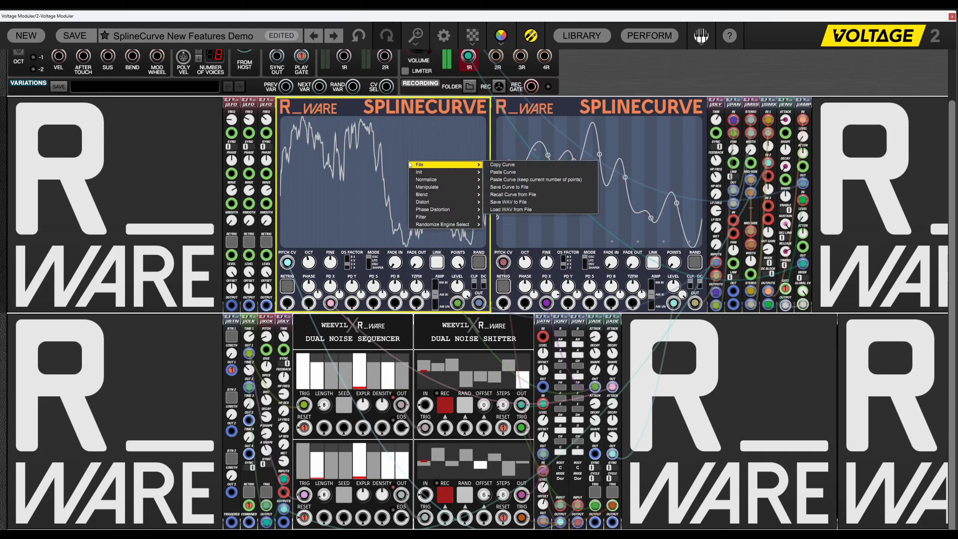
{"action": "mouse_move", "coordinate": [472, 228]}
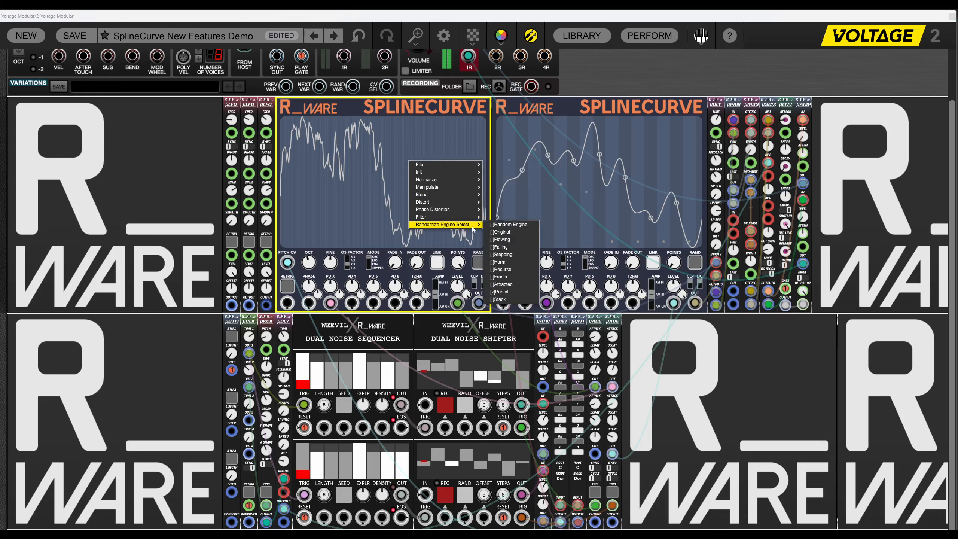
{"action": "left_click", "coordinate": [501, 300]}
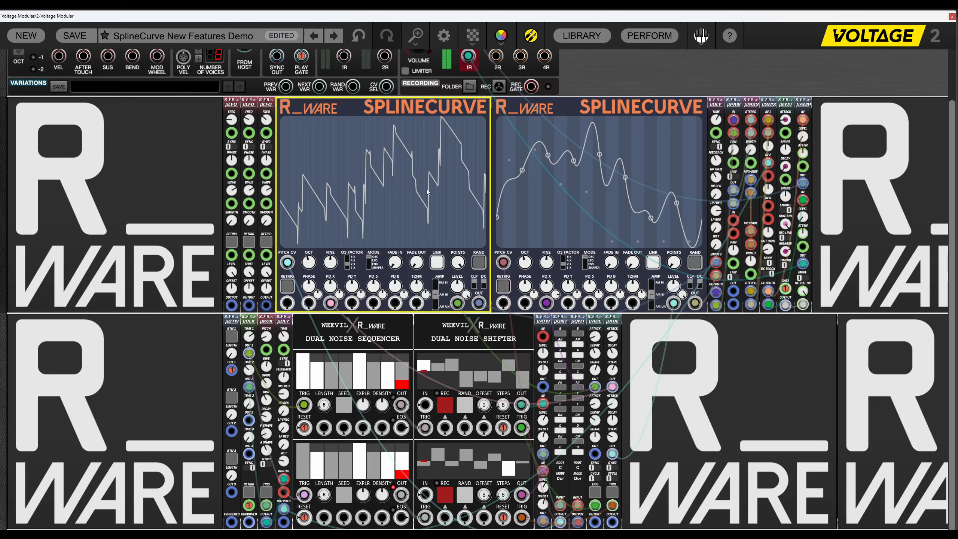
{"action": "left_click", "coordinate": [478, 262]}
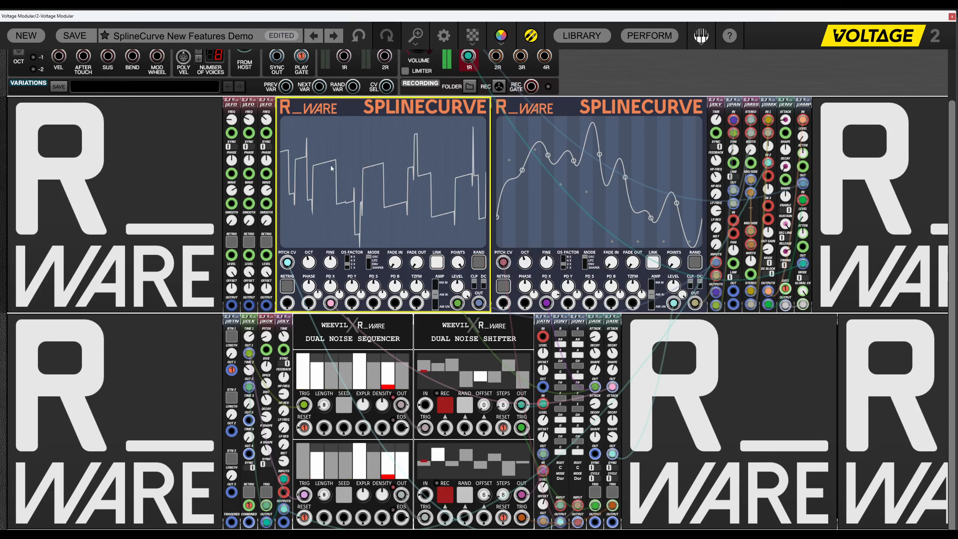
{"action": "left_click", "coordinate": [479, 262]}
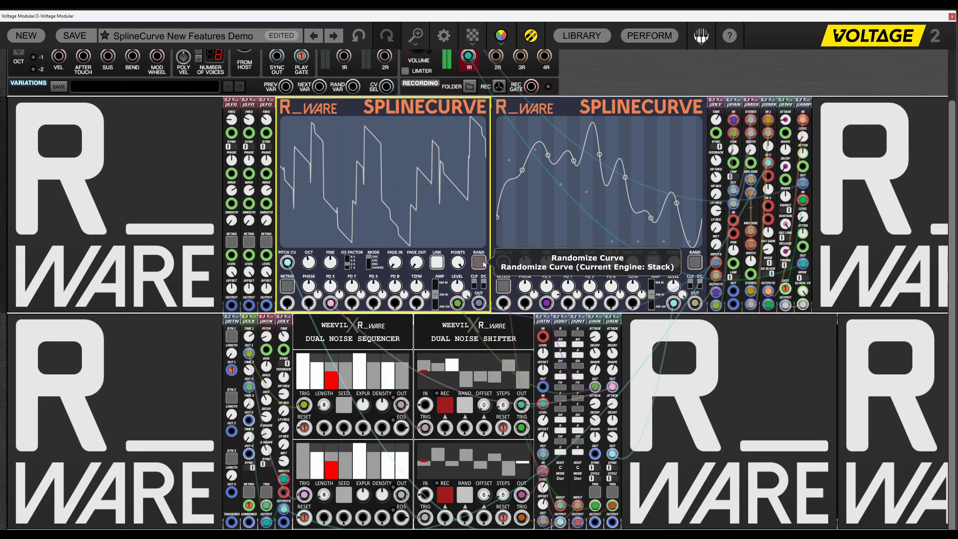
{"action": "left_click", "coordinate": [479, 262]}
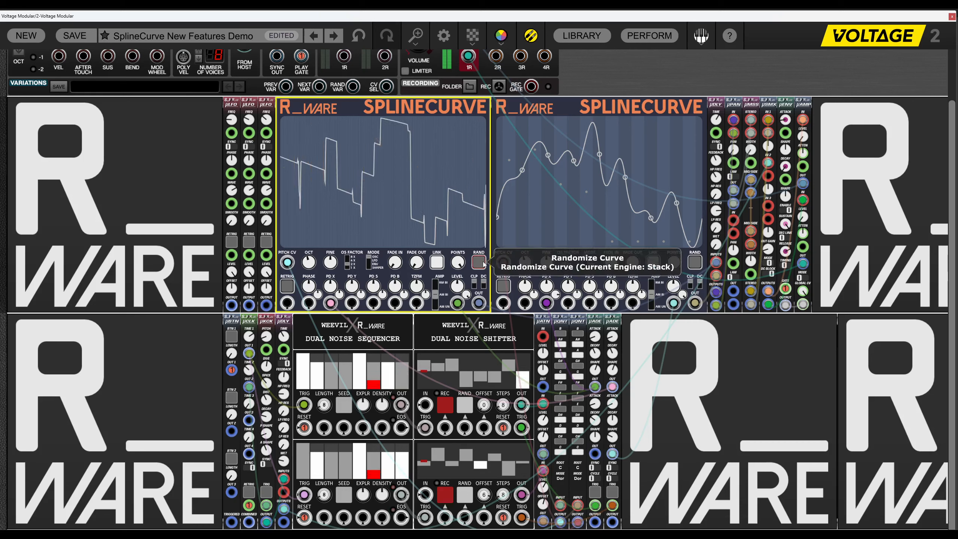
{"action": "left_click", "coordinate": [483, 263]}
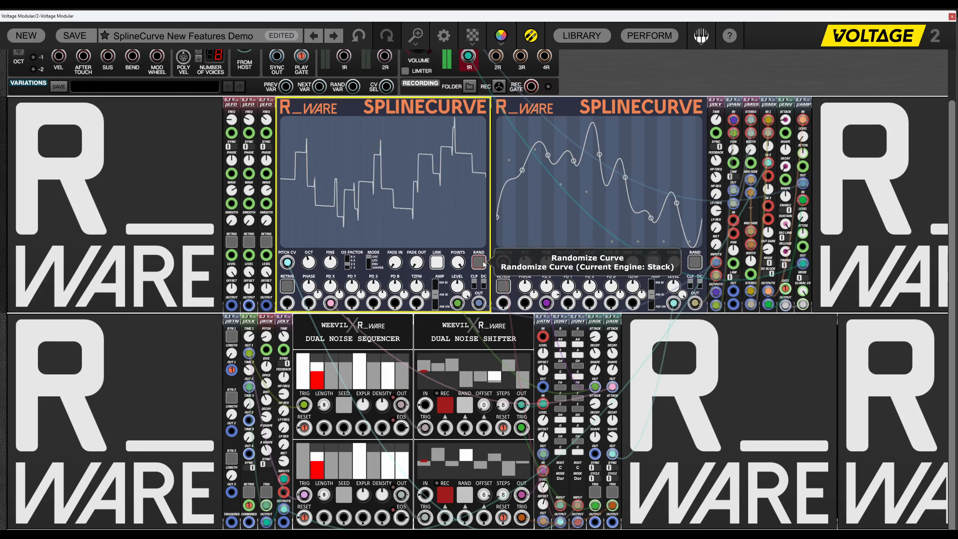
{"action": "scroll", "coordinate": [483, 263], "scroll_direction": "up", "scroll_amount": 2}
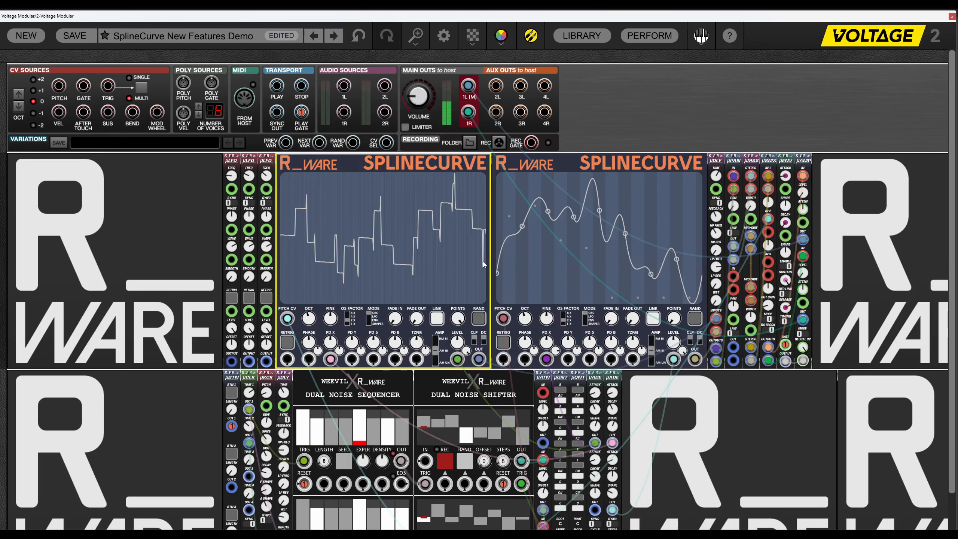
{"action": "scroll", "coordinate": [483, 264], "scroll_direction": "down", "scroll_amount": 2}
{"action": "left_click", "coordinate": [479, 263]}
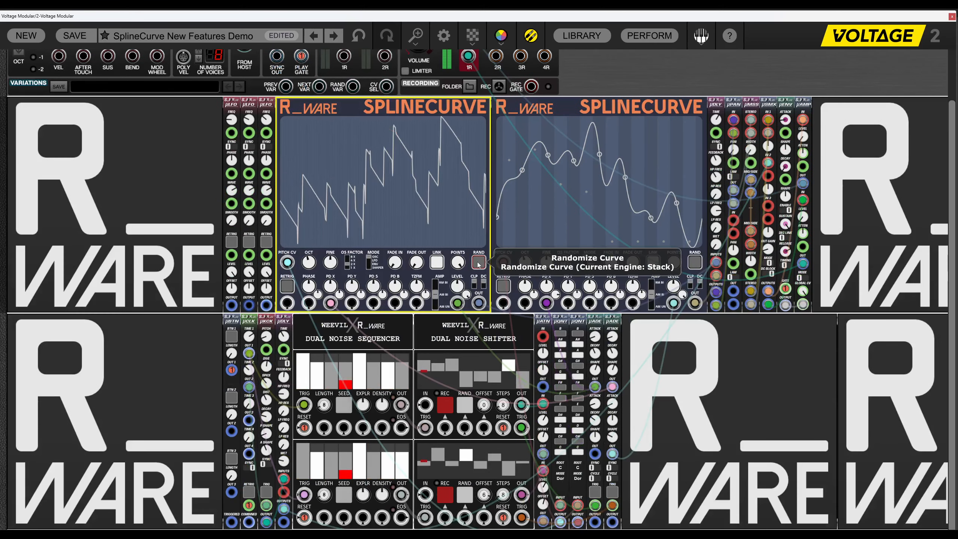
{"action": "left_click", "coordinate": [479, 263]}
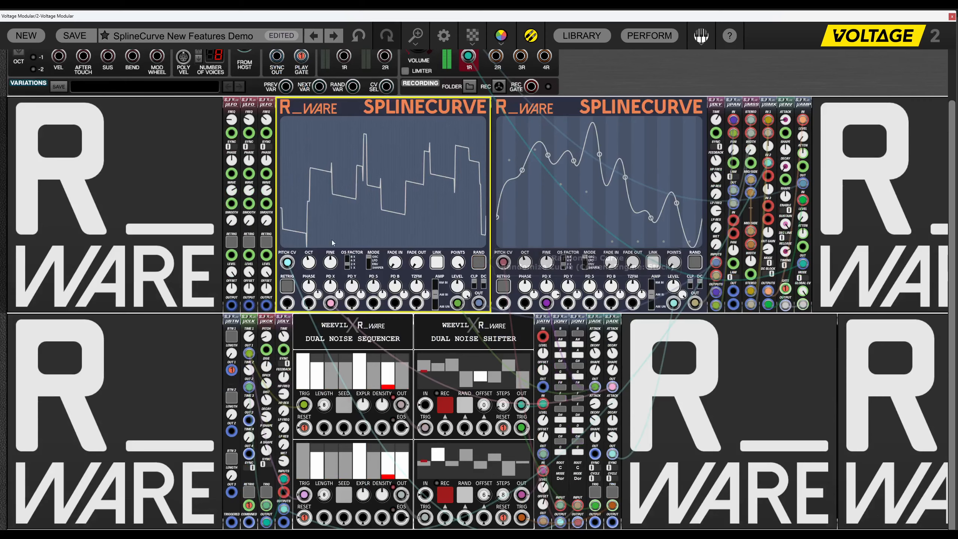
{"action": "left_click", "coordinate": [478, 263]}
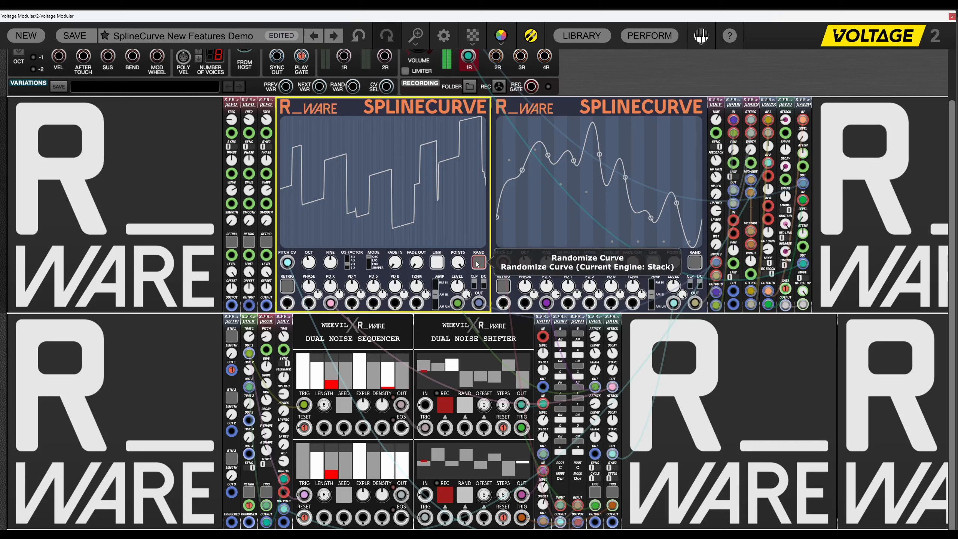
{"action": "left_click", "coordinate": [478, 263]}
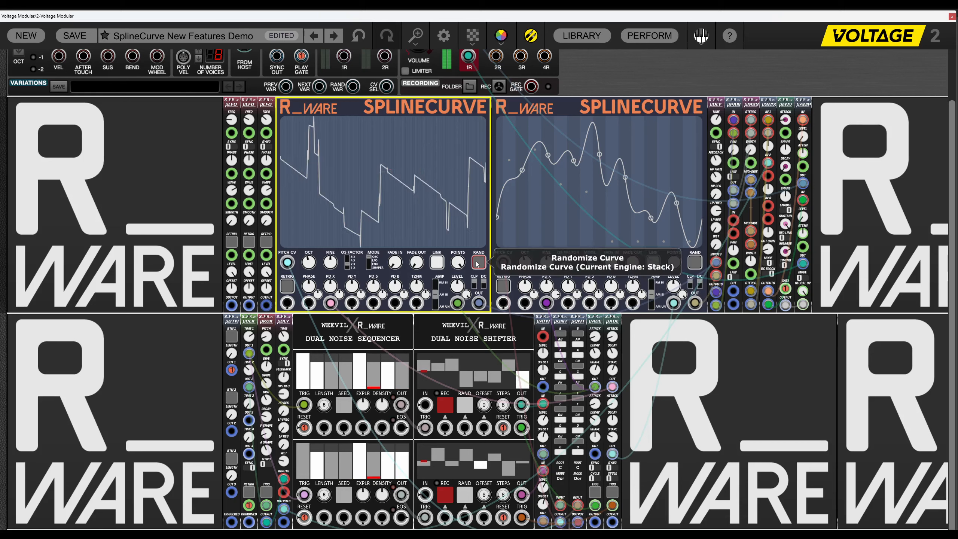
{"action": "left_click", "coordinate": [477, 263]}
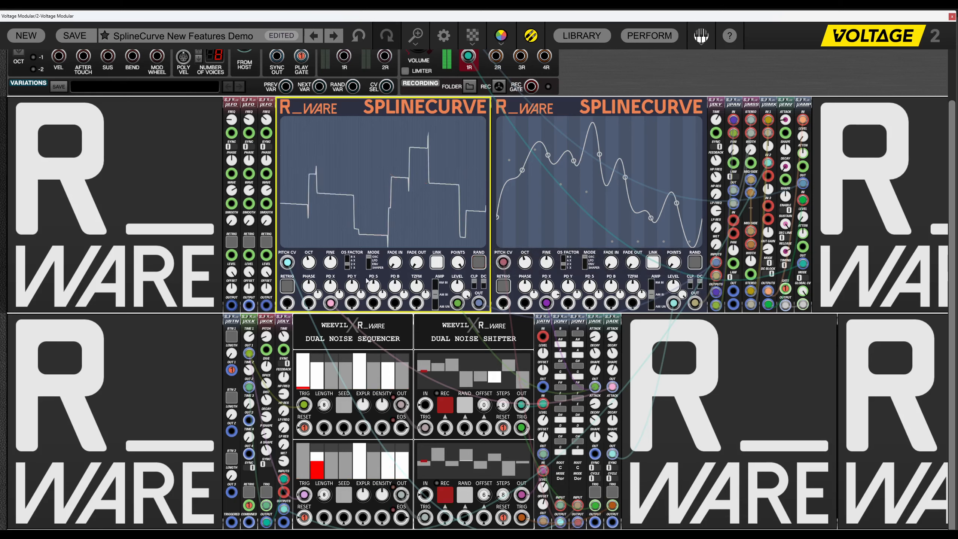
Adjust the PD X CV amount and lower the selected SplineCurve's number of segments in two stages, randomizing the Stack curve after each reduction.
{"action": "left_click_drag", "start_coordinate": [342, 277], "coordinate": [336, 233]}
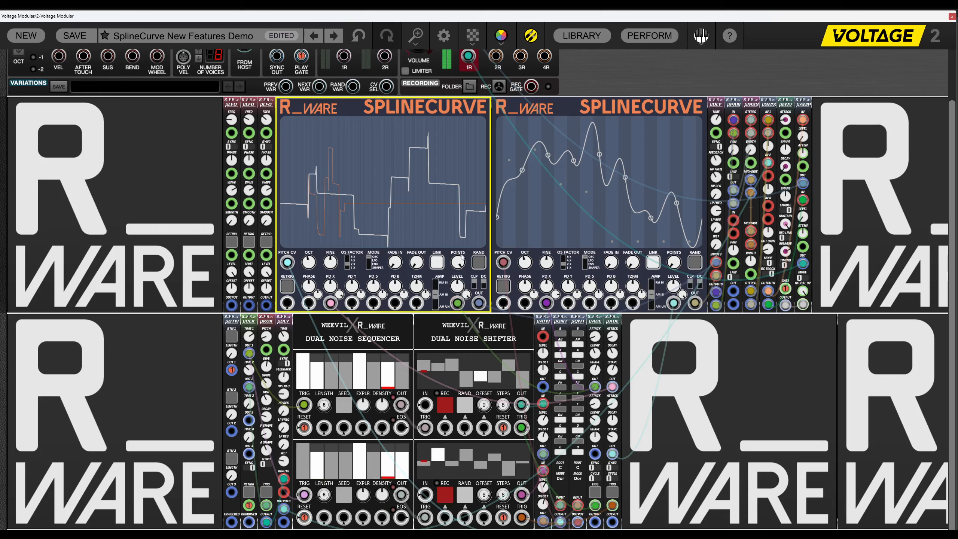
{"action": "left_click_drag", "start_coordinate": [461, 257], "coordinate": [466, 373]}
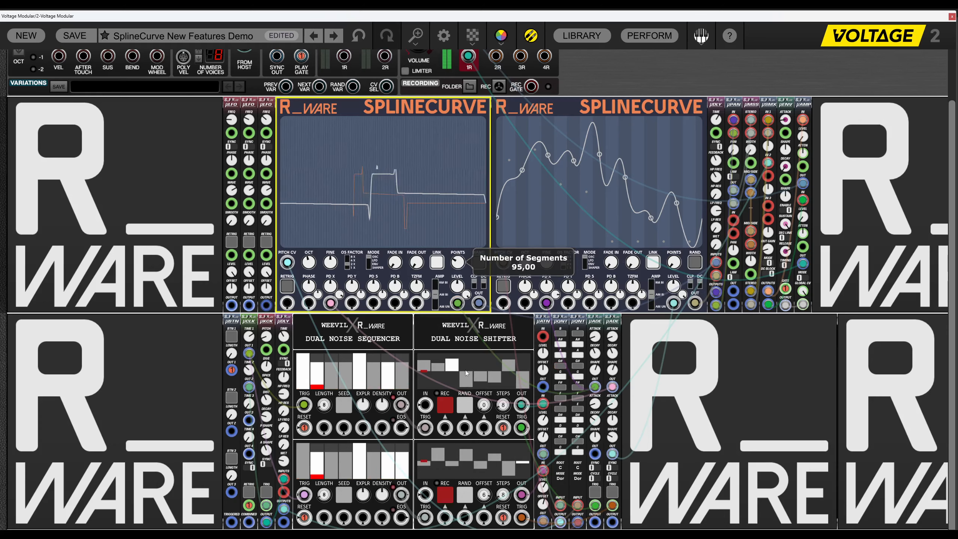
{"action": "left_click", "coordinate": [477, 262]}
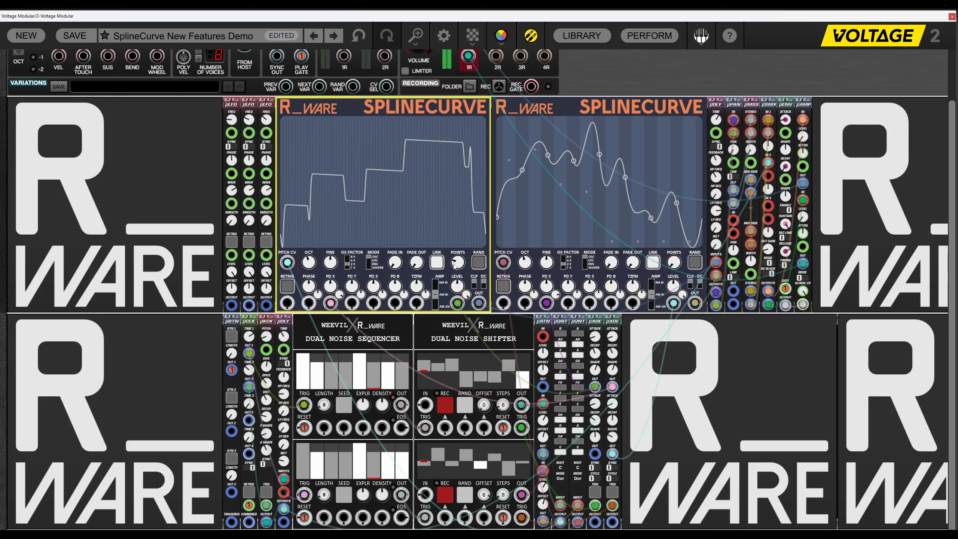
{"action": "left_click_drag", "start_coordinate": [454, 262], "coordinate": [457, 277]}
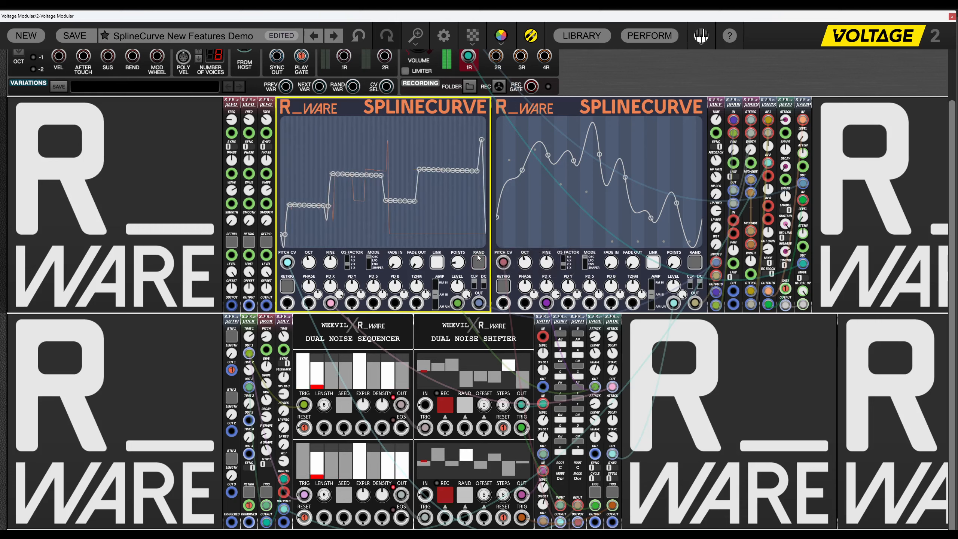
{"action": "left_click", "coordinate": [480, 266]}
{"action": "left_click", "coordinate": [481, 267]}
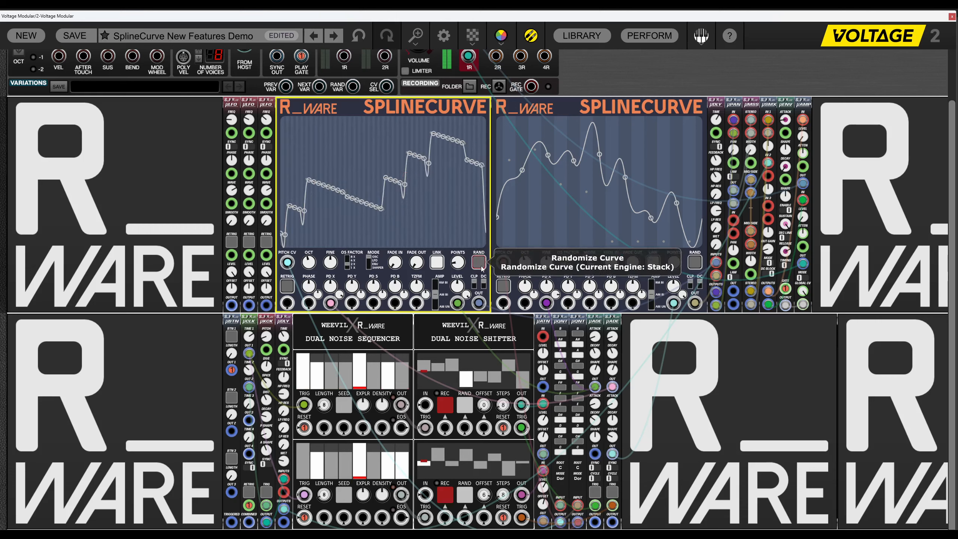
Switch the selected SplineCurve from Stack to another randomize engine and randomize the curve.
{"action": "right_click", "coordinate": [479, 266]}
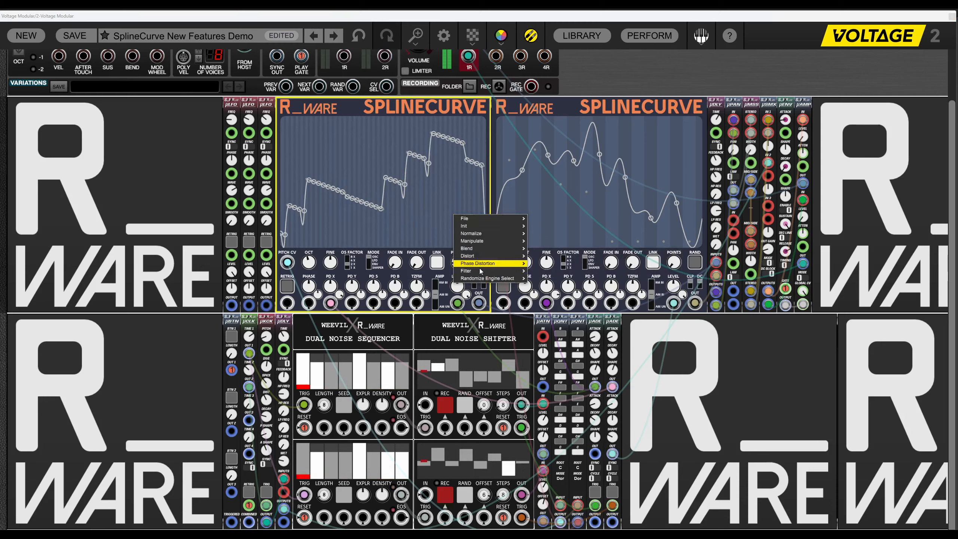
{"action": "mouse_move", "coordinate": [505, 282]}
{"action": "left_click", "coordinate": [545, 211]}
{"action": "left_click", "coordinate": [480, 266]}
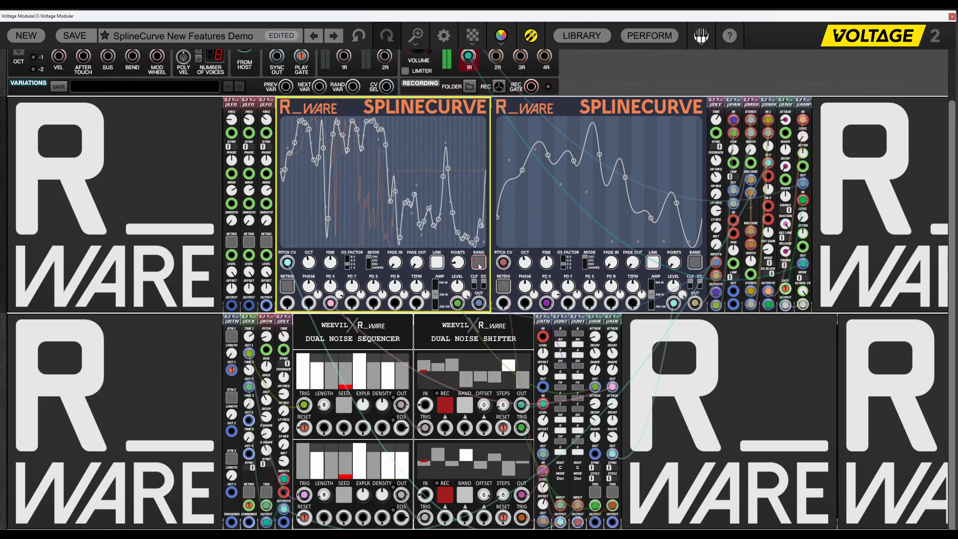
Randomize the selected SplineCurve's curve five more times with its current randomize engine setting.
{"action": "left_click", "coordinate": [479, 266]}
{"action": "left_click", "coordinate": [479, 266]}
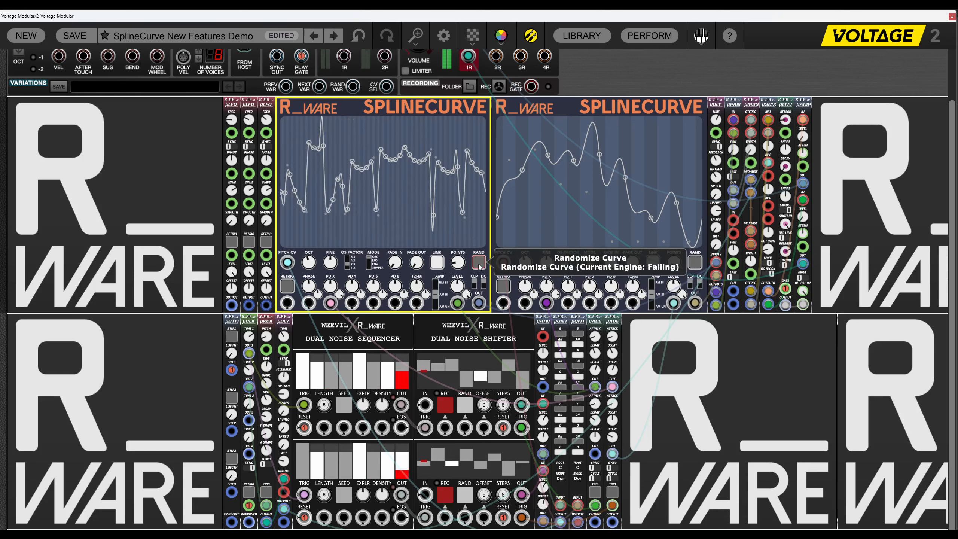
{"action": "left_click", "coordinate": [479, 266]}
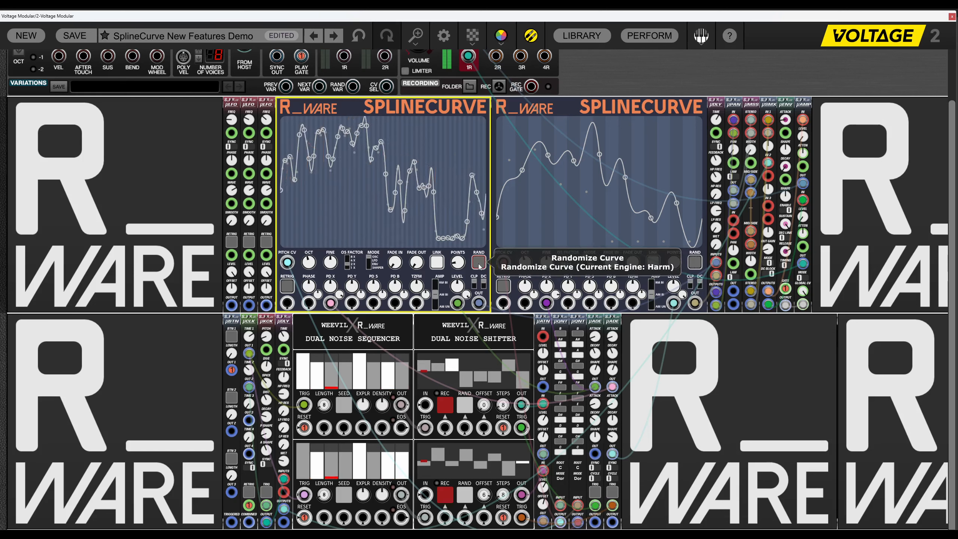
{"action": "left_click", "coordinate": [478, 266]}
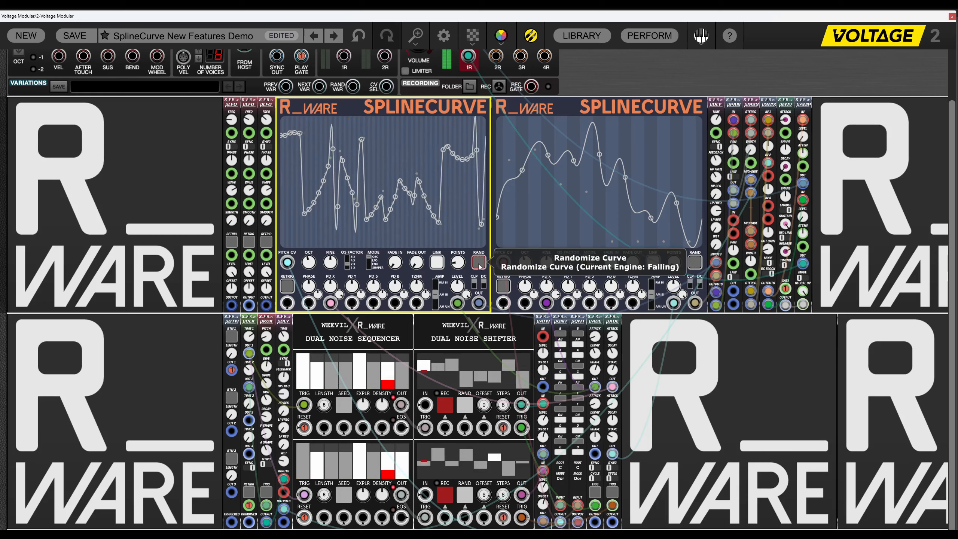
{"action": "left_click", "coordinate": [479, 266]}
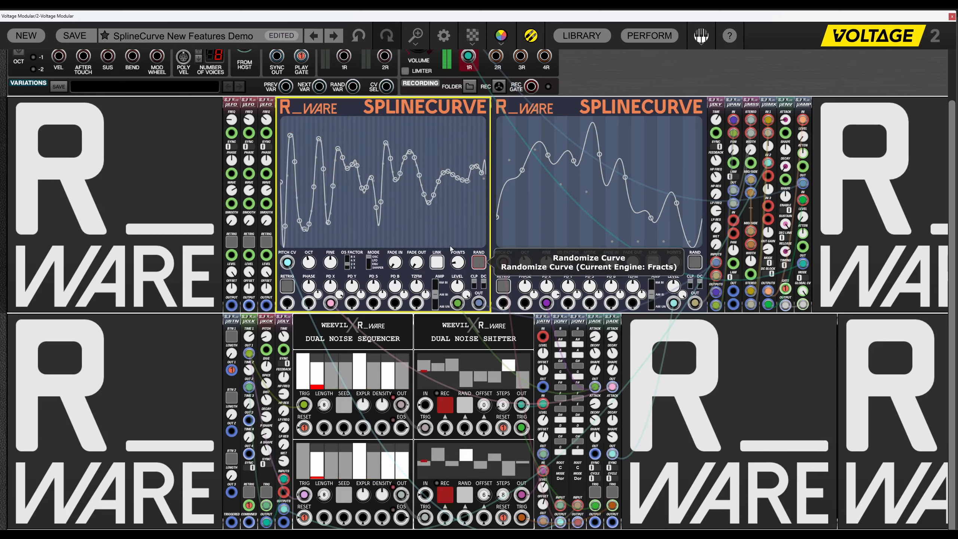
Randomize the control nodes of the selected SplineCurve's curve by 25%.
{"action": "right_click", "coordinate": [418, 221]}
{"action": "mouse_move", "coordinate": [441, 243]}
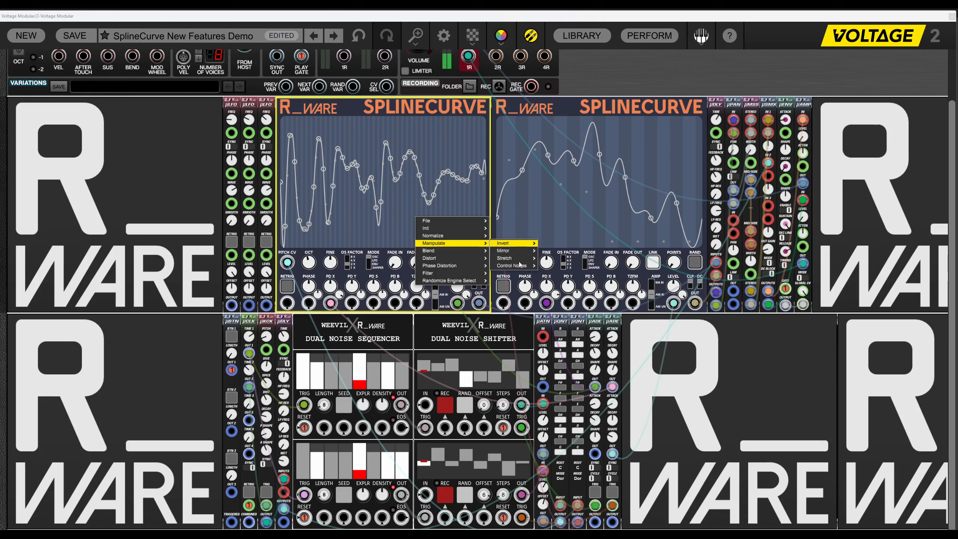
{"action": "mouse_move", "coordinate": [513, 266]}
{"action": "mouse_move", "coordinate": [558, 266]}
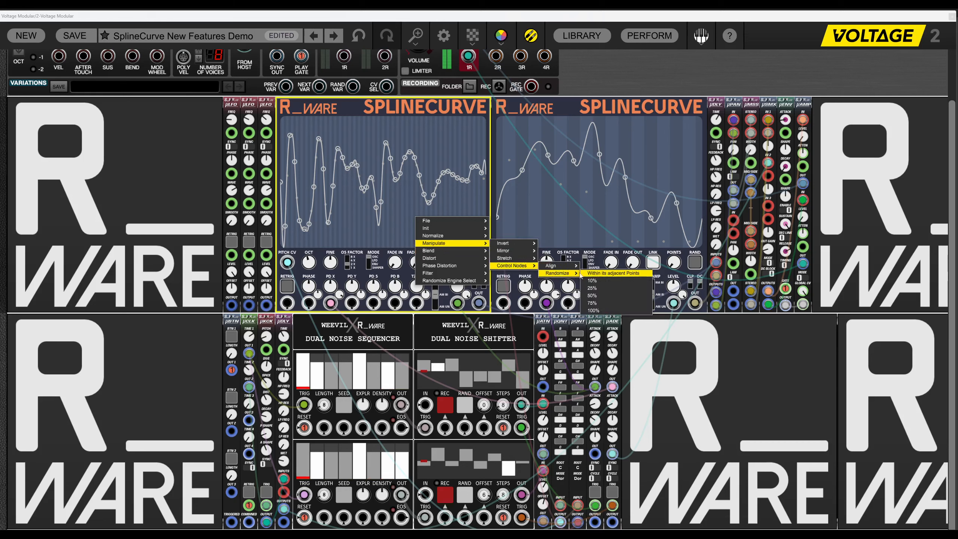
{"action": "left_click", "coordinate": [600, 288]}
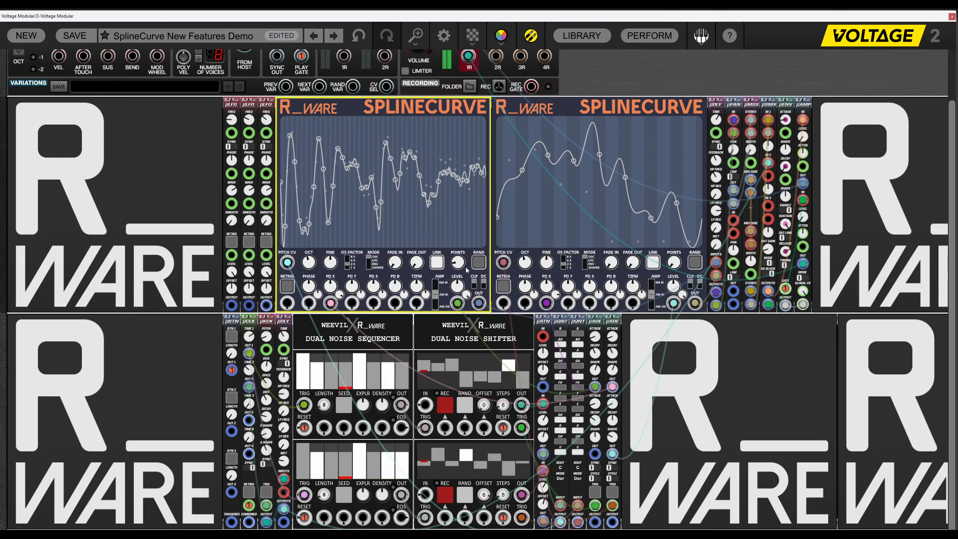
Distort the first SplineCurve's curve with Sine Fold and blend it with one of the basic waveforms.
{"action": "right_click", "coordinate": [410, 219]}
{"action": "mouse_move", "coordinate": [441, 259]}
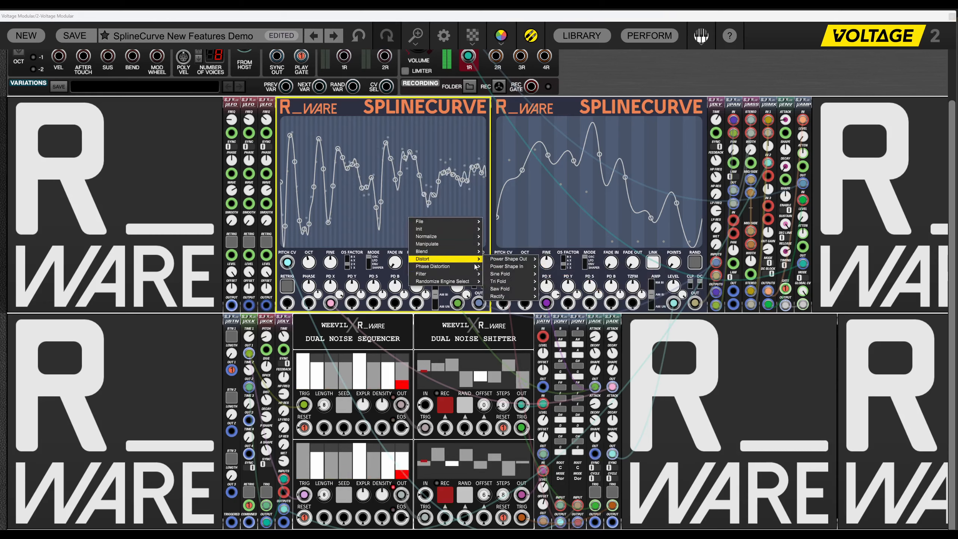
{"action": "mouse_move", "coordinate": [500, 274]}
{"action": "left_click", "coordinate": [553, 288]}
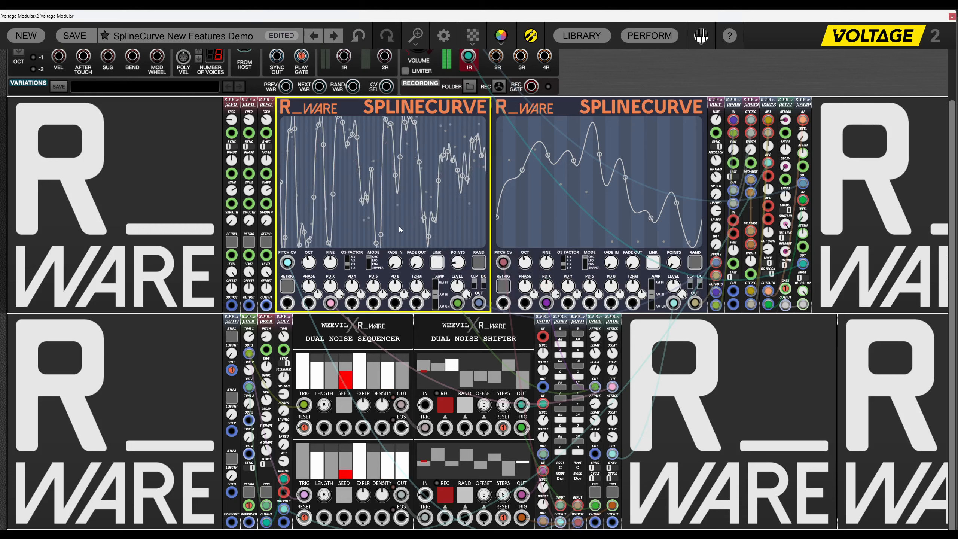
{"action": "right_click", "coordinate": [405, 214]}
{"action": "mouse_move", "coordinate": [452, 245]}
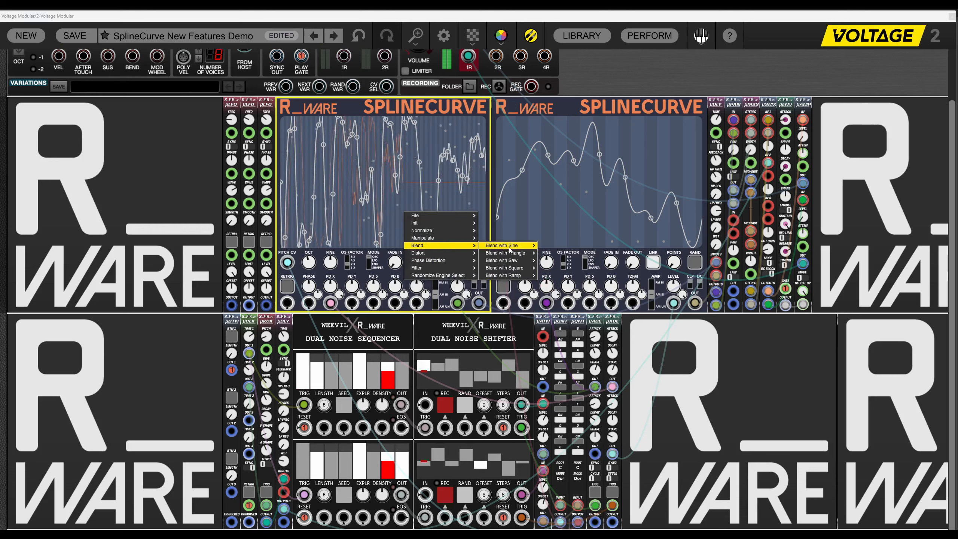
{"action": "left_click", "coordinate": [543, 276]}
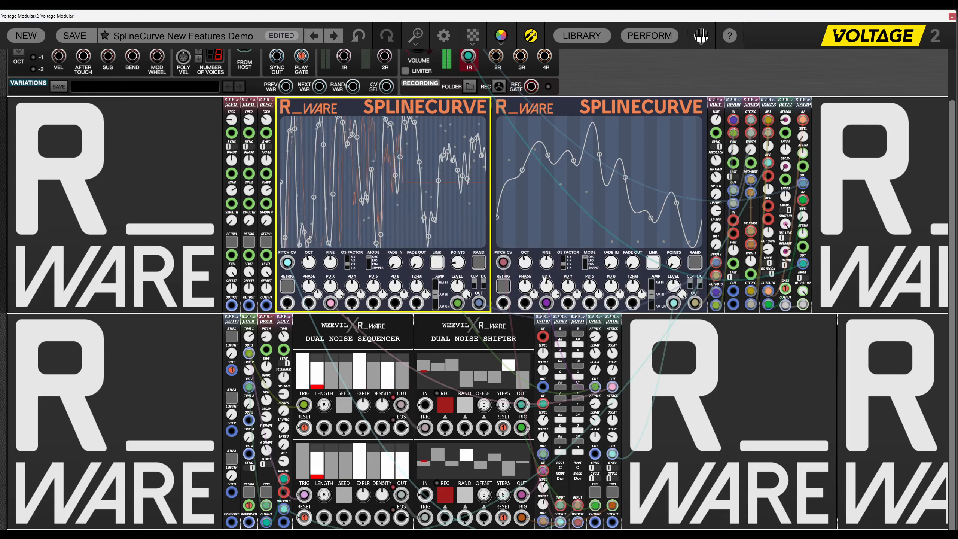
Smooth the first SplineCurve's curve with a Gaussian filter and distort it with Tri Fold.
{"action": "right_click", "coordinate": [400, 213]}
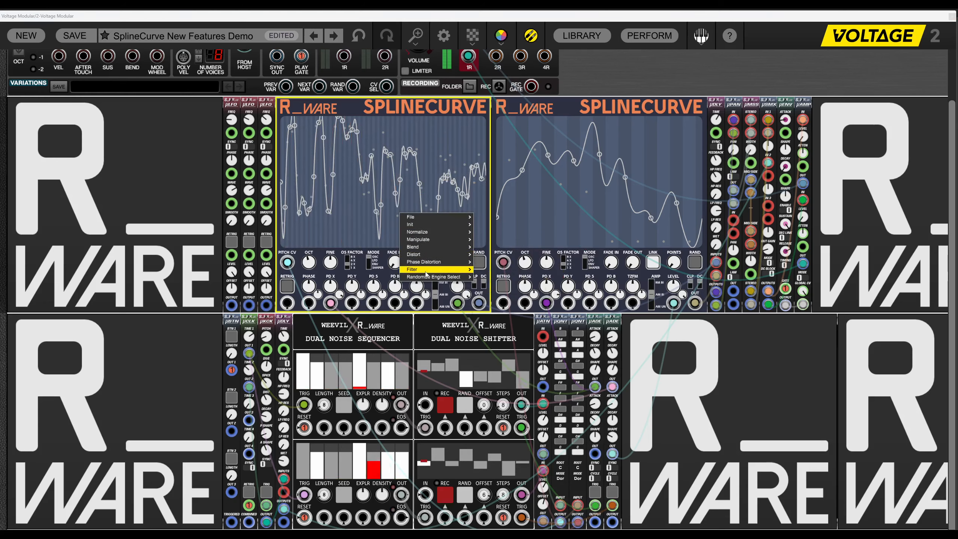
{"action": "mouse_move", "coordinate": [430, 269]}
{"action": "mouse_move", "coordinate": [521, 284]}
{"action": "left_click", "coordinate": [562, 284]}
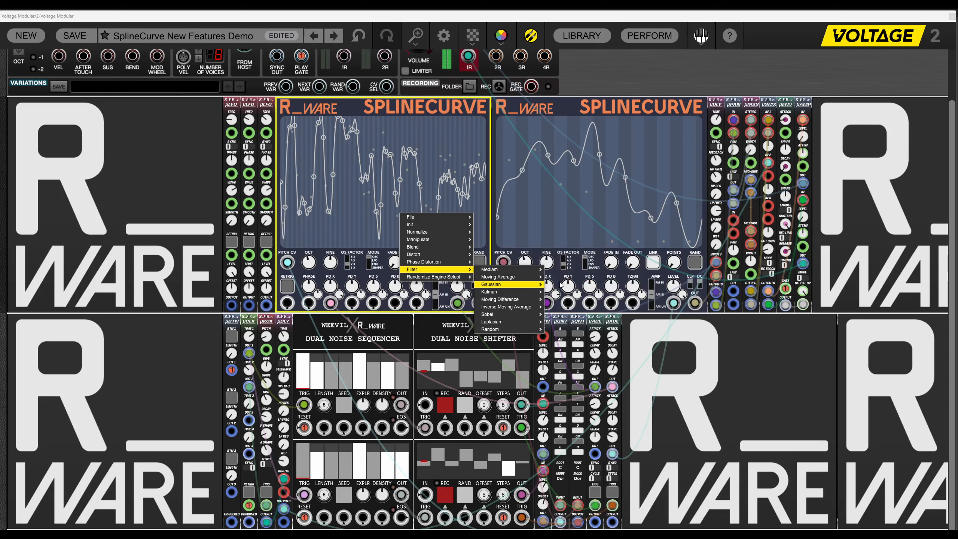
{"action": "right_click", "coordinate": [394, 222]}
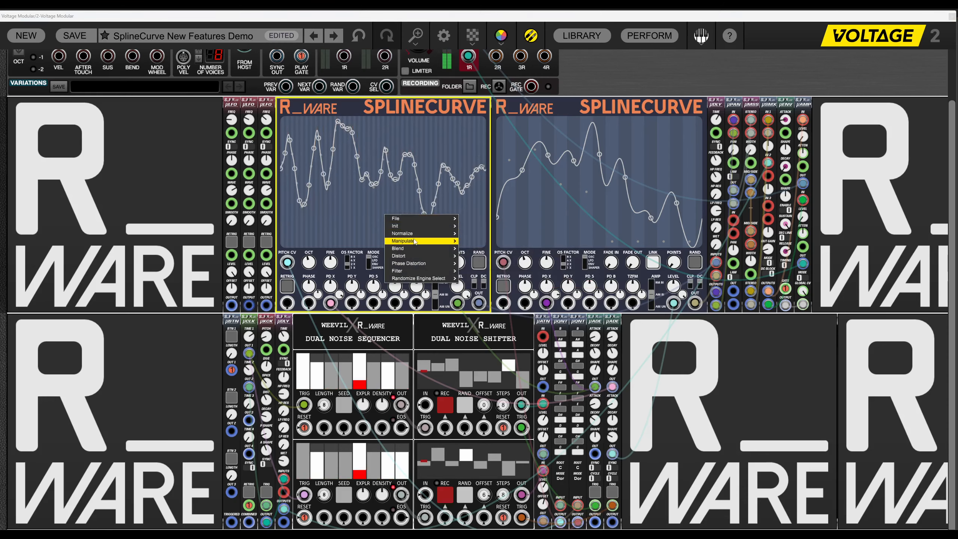
{"action": "mouse_move", "coordinate": [414, 258]}
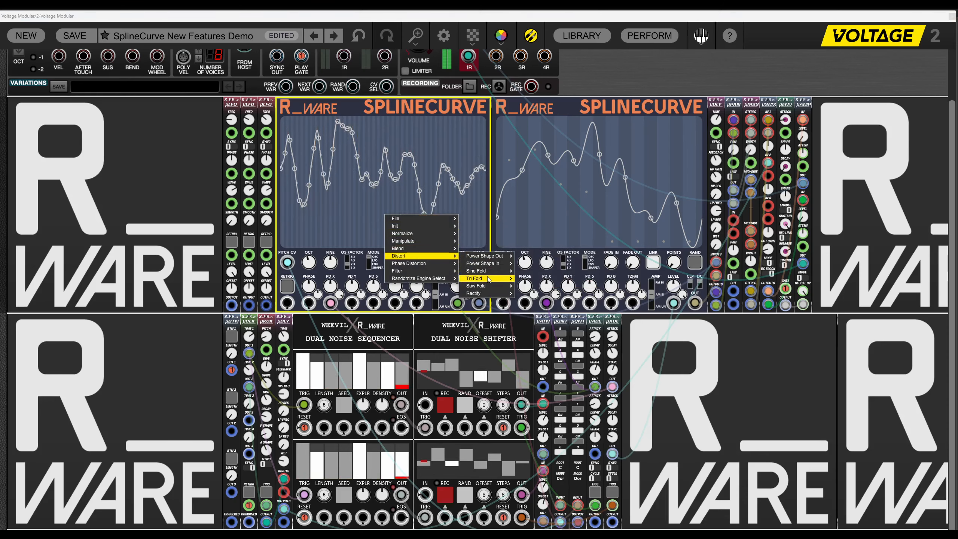
{"action": "left_click", "coordinate": [516, 283]}
Apply a phase distortion edit to the first SplineCurve's curve and smooth it with a Kalman filter.
{"action": "right_click", "coordinate": [384, 221]}
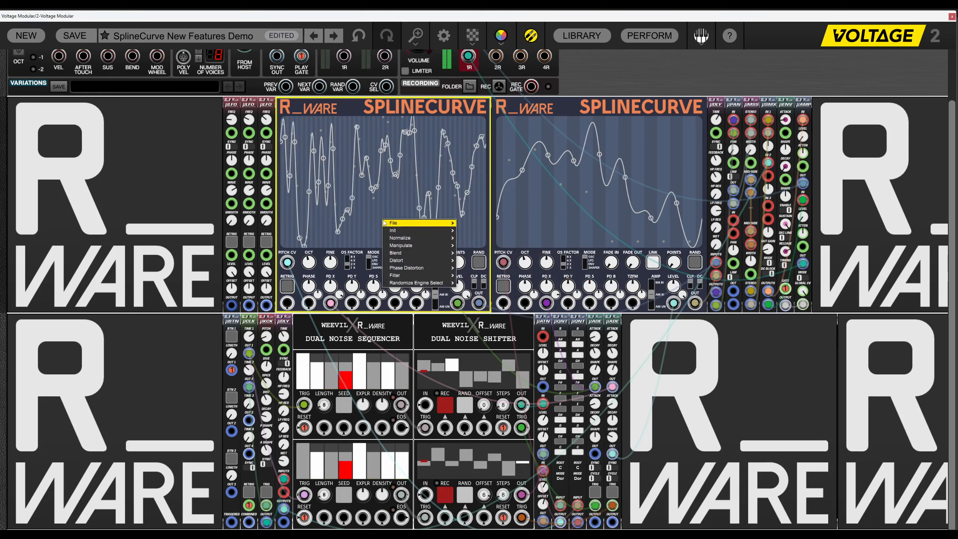
{"action": "mouse_move", "coordinate": [457, 269]}
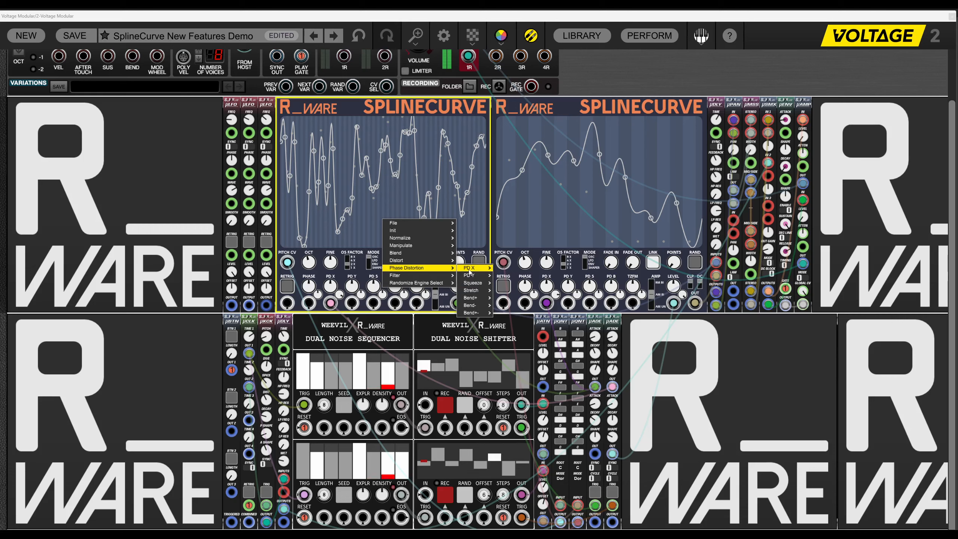
{"action": "left_click", "coordinate": [505, 283]}
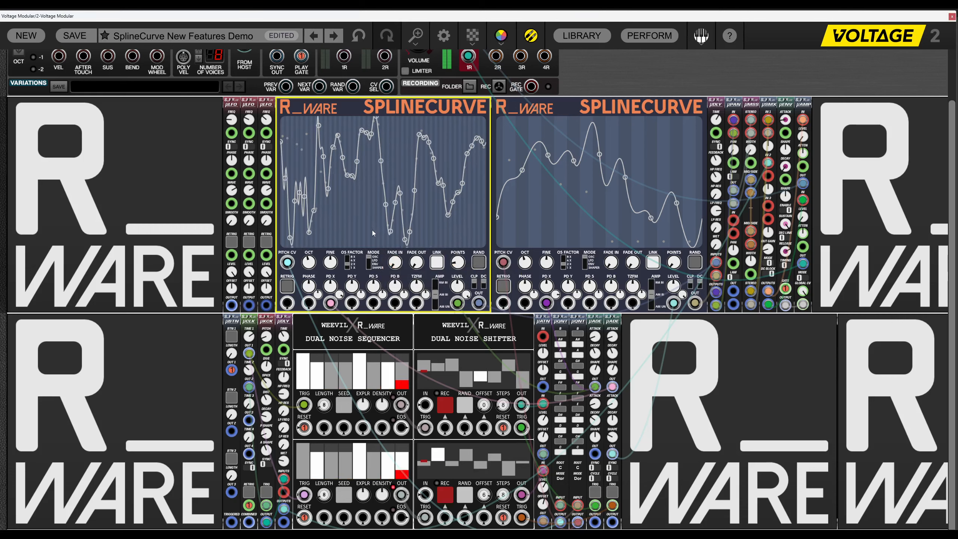
{"action": "right_click", "coordinate": [437, 227]}
{"action": "mouse_move", "coordinate": [454, 282]}
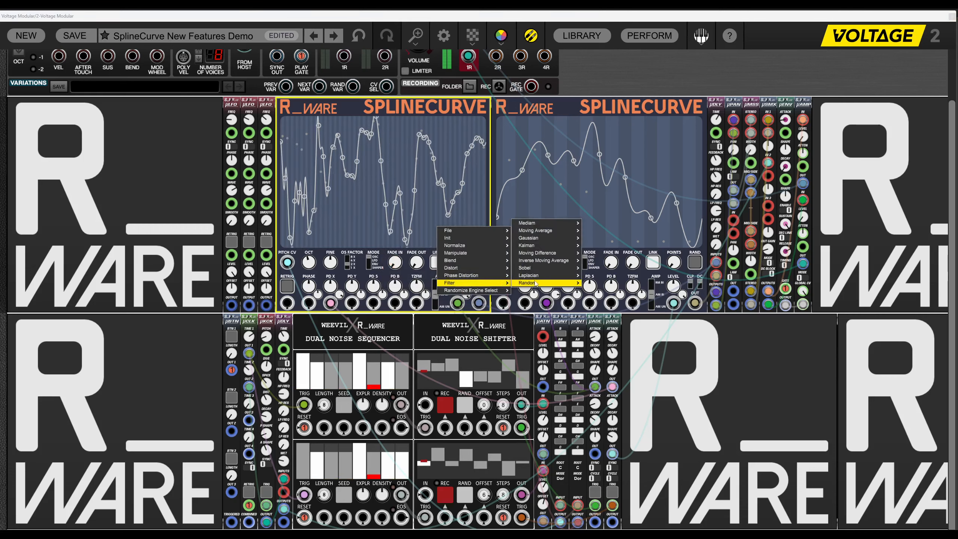
{"action": "mouse_move", "coordinate": [542, 254]}
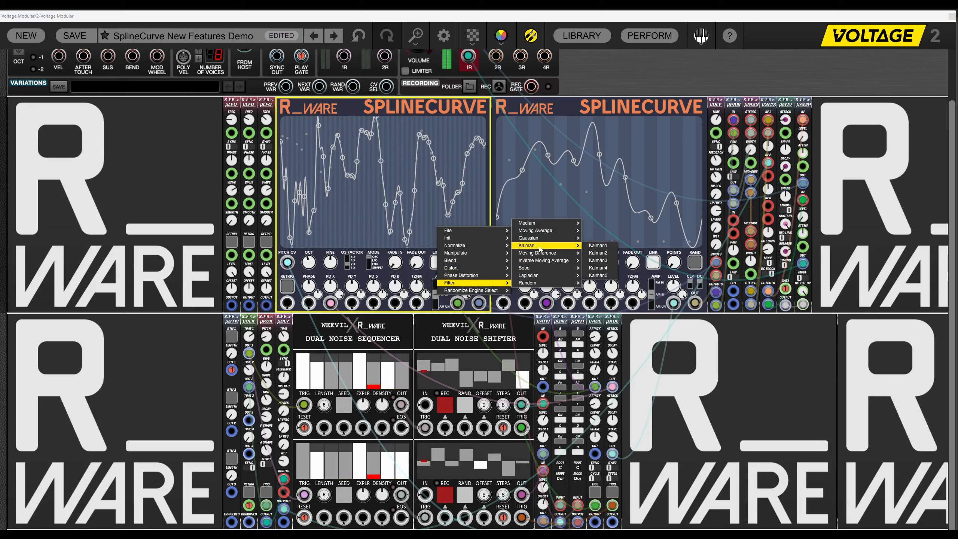
{"action": "left_click", "coordinate": [600, 264]}
Distort the first SplineCurve's curve with Power Shape Out.
{"action": "right_click", "coordinate": [431, 225]}
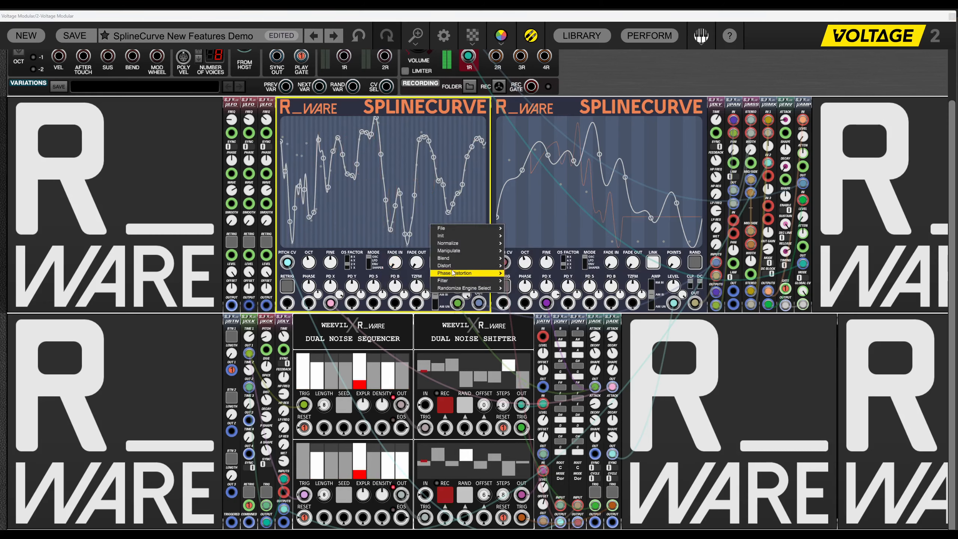
{"action": "mouse_move", "coordinate": [464, 266]}
{"action": "mouse_move", "coordinate": [532, 268]}
{"action": "left_click", "coordinate": [568, 265]}
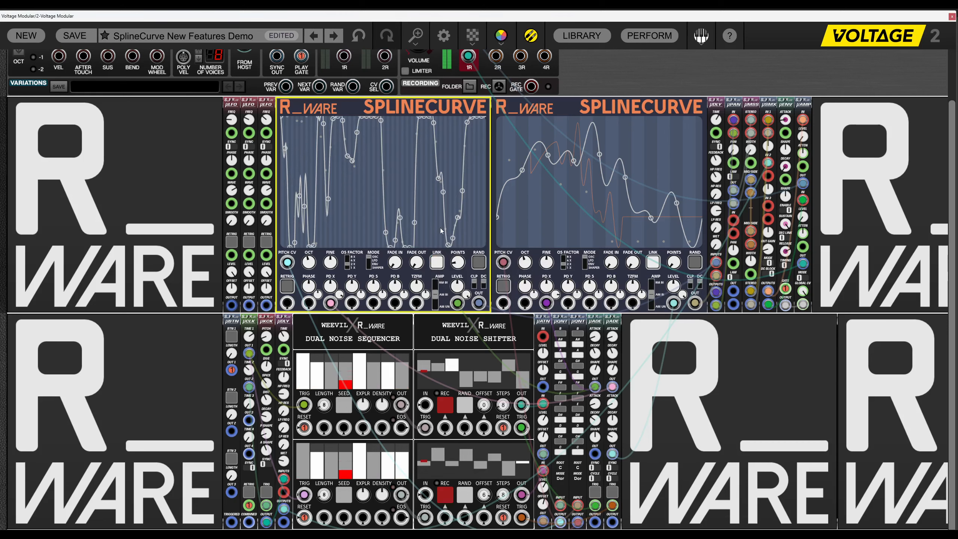
Copy the first SplineCurve's curve and paste it into the second SplineCurve with its number of points.
{"action": "right_click", "coordinate": [389, 176]}
{"action": "mouse_move", "coordinate": [418, 182]}
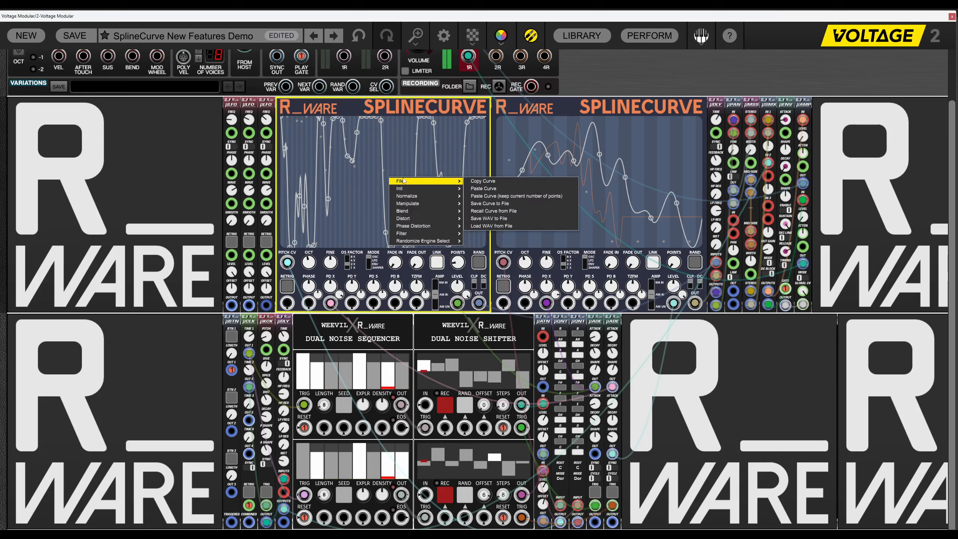
{"action": "left_click", "coordinate": [480, 182]}
{"action": "right_click", "coordinate": [478, 185]}
{"action": "mouse_move", "coordinate": [513, 189]}
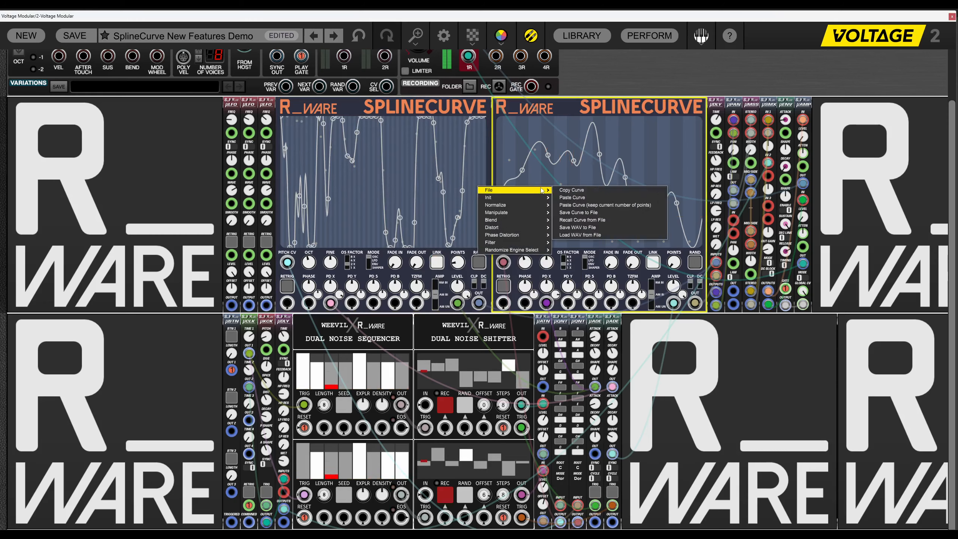
{"action": "left_click", "coordinate": [588, 201]}
Distort the pasted curve in the second SplineCurve with Saw Fold.
{"action": "right_click", "coordinate": [530, 175]}
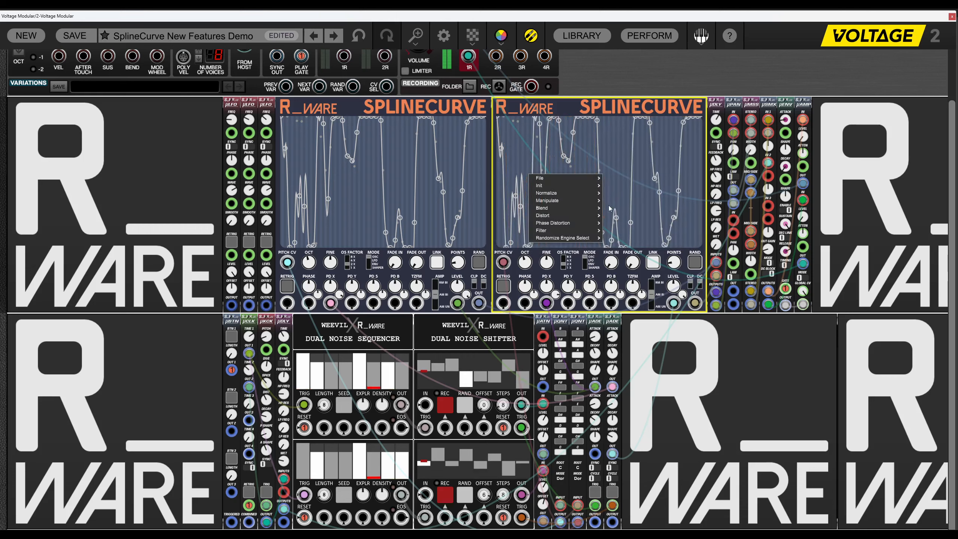
{"action": "mouse_move", "coordinate": [588, 215]}
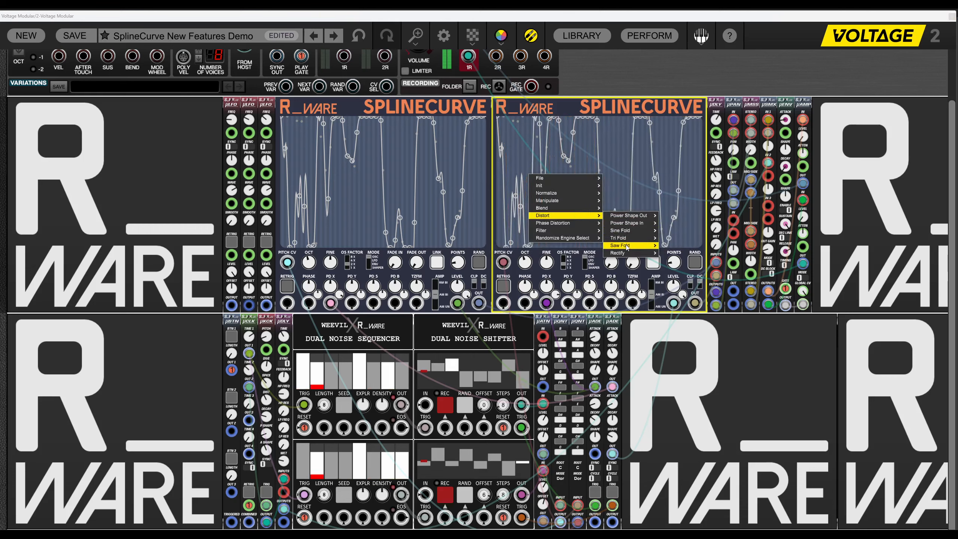
{"action": "mouse_move", "coordinate": [626, 245]}
{"action": "left_click", "coordinate": [673, 245]}
Smooth the second SplineCurve's curve with a five-point Gaussian filter and normalize it.
{"action": "right_click", "coordinate": [533, 163]}
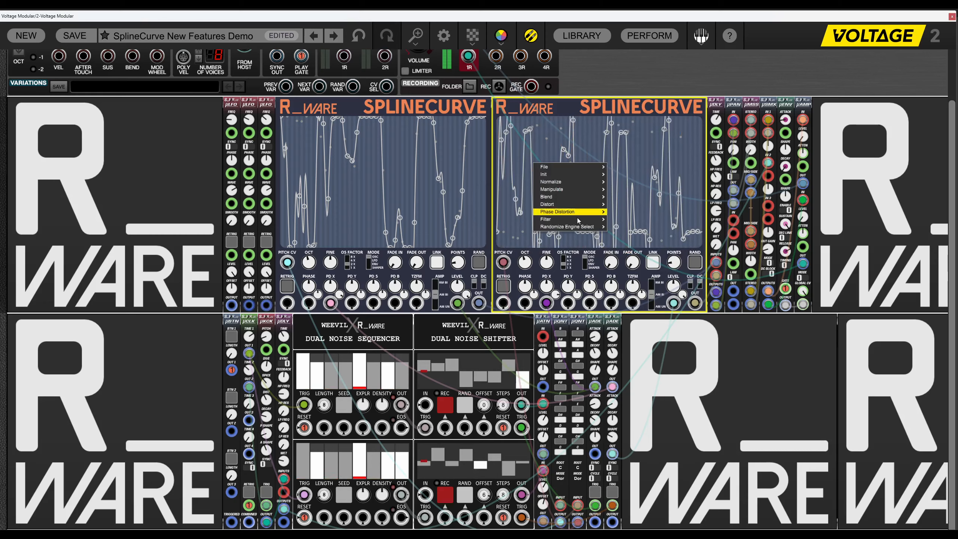
{"action": "mouse_move", "coordinate": [595, 220]}
{"action": "mouse_move", "coordinate": [634, 235]}
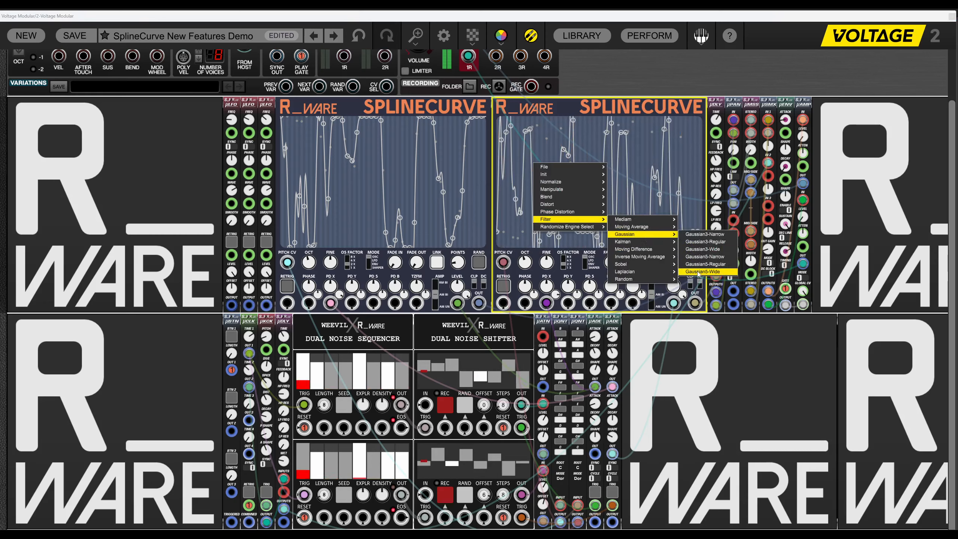
{"action": "left_click", "coordinate": [705, 264]}
{"action": "right_click", "coordinate": [585, 214]}
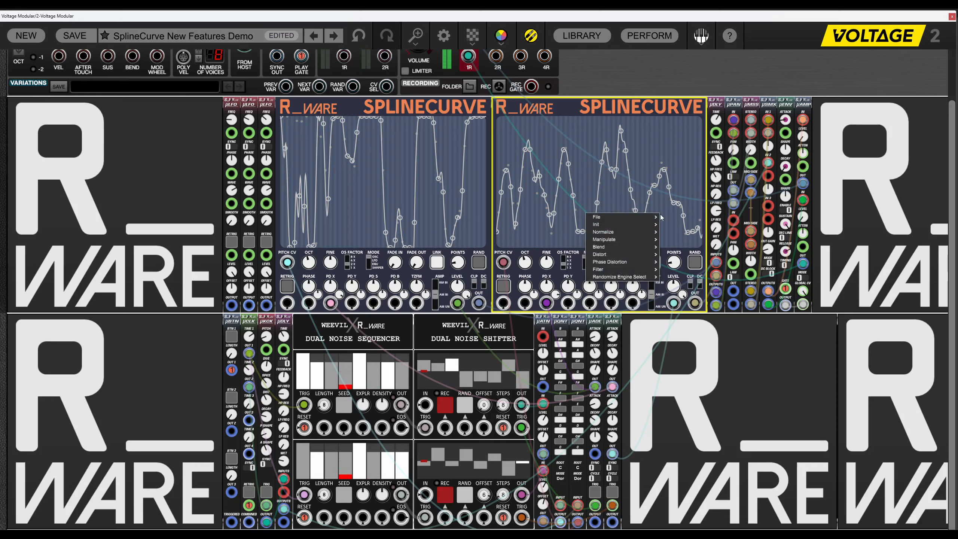
{"action": "mouse_move", "coordinate": [637, 231]}
{"action": "left_click", "coordinate": [684, 231]}
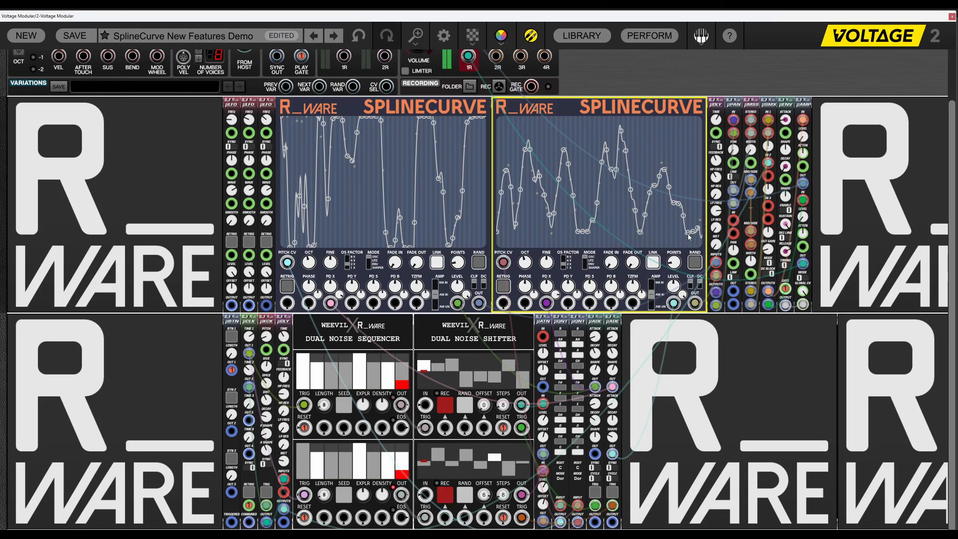
Adjust Pan 1 to about -0.02 and the Mid Side Width to about 41% Side.
{"action": "left_click", "coordinate": [735, 156]}
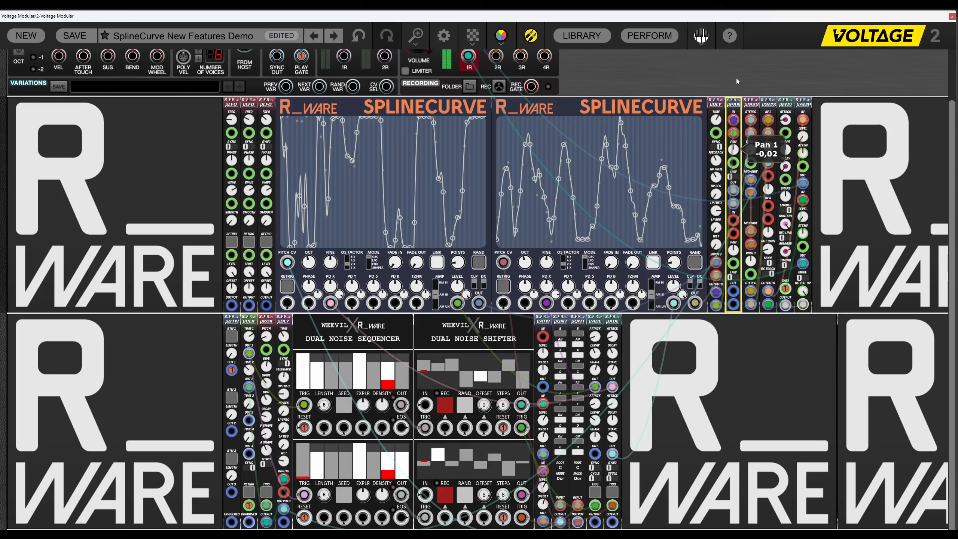
{"action": "left_click", "coordinate": [751, 149]}
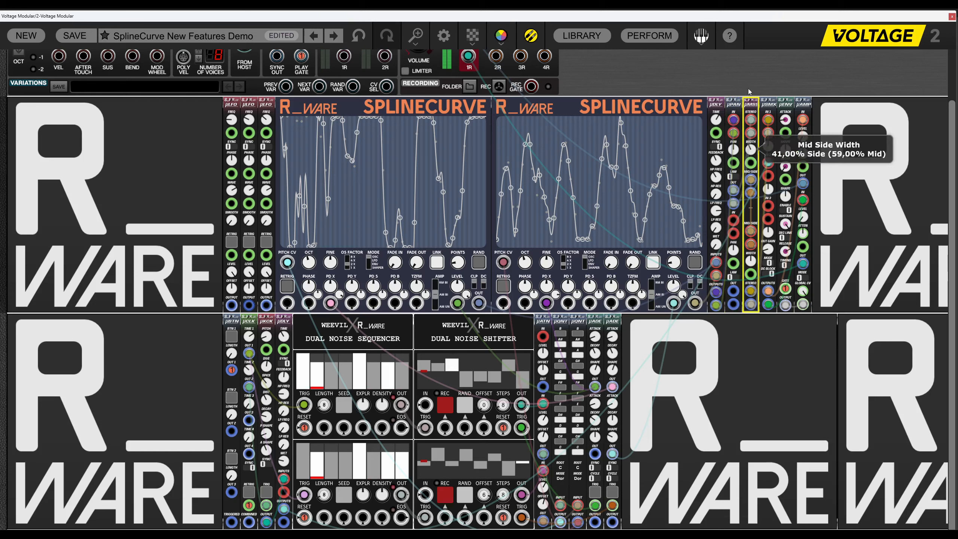
{"action": "left_click_drag", "start_coordinate": [749, 80], "coordinate": [749, 81]}
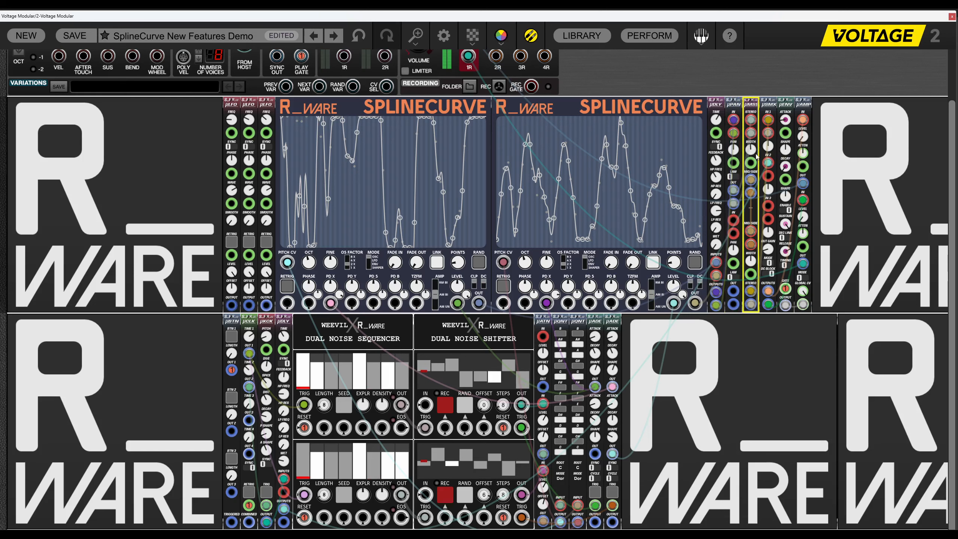
{"action": "mouse_move", "coordinate": [755, 156]}
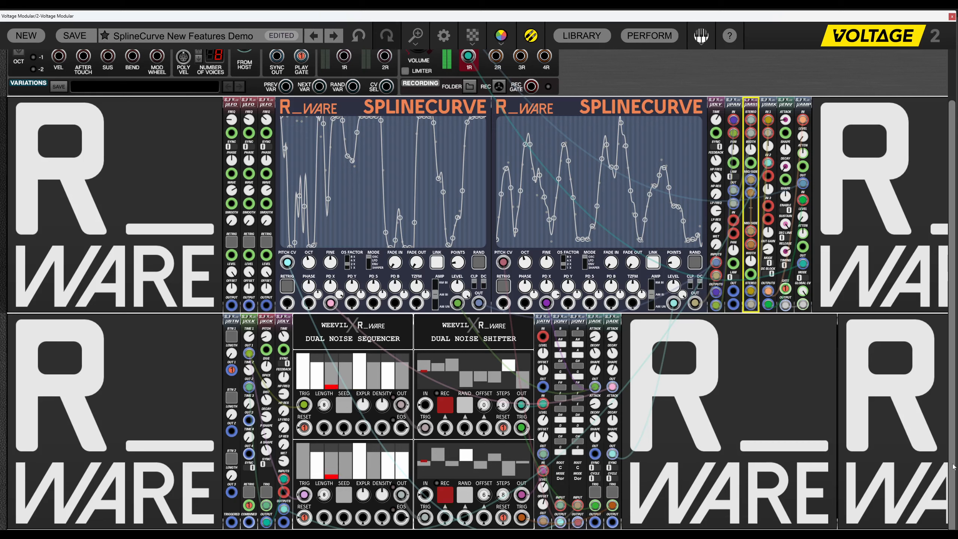
Adjust the Output Gain of the mixer module beside the mid-side module.
{"action": "left_click", "coordinate": [770, 255]}
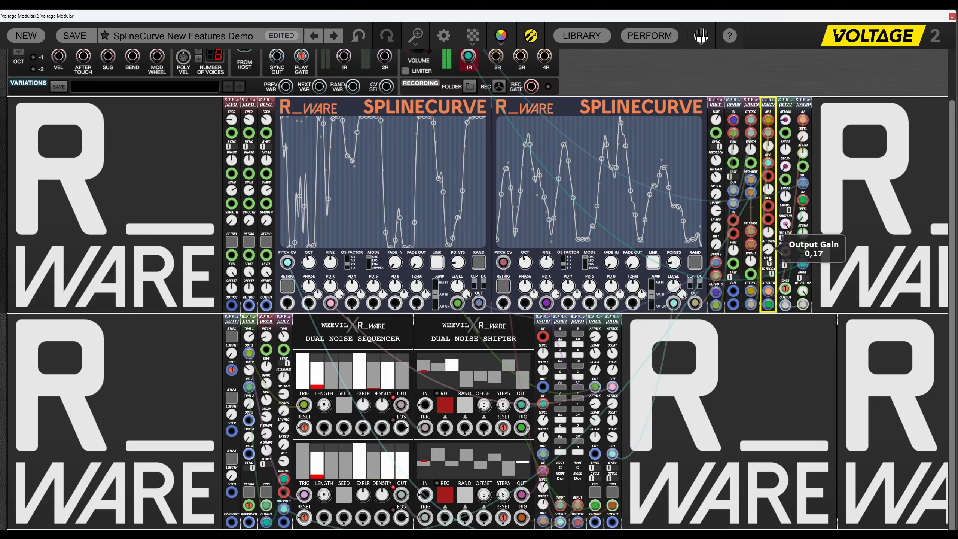
{"action": "left_click_drag", "start_coordinate": [769, 252], "coordinate": [834, 338]}
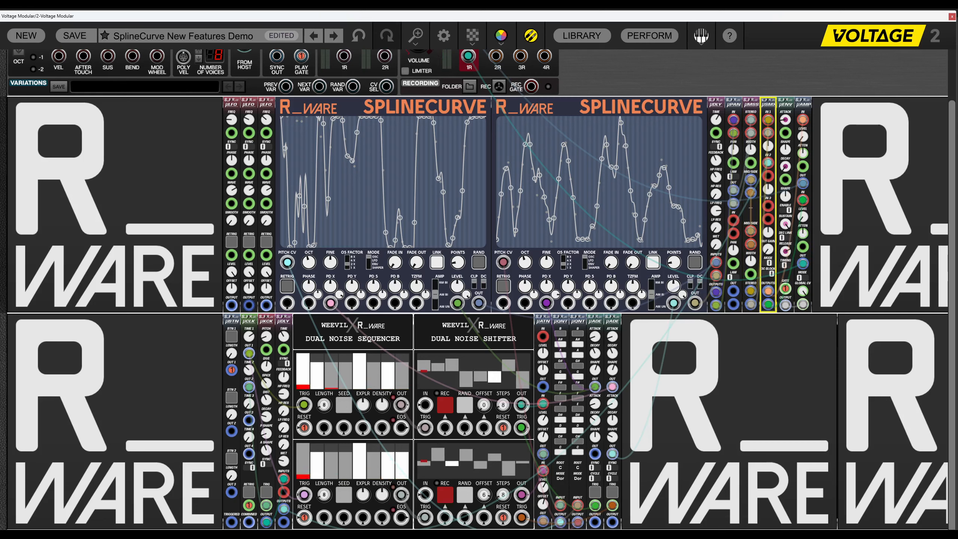